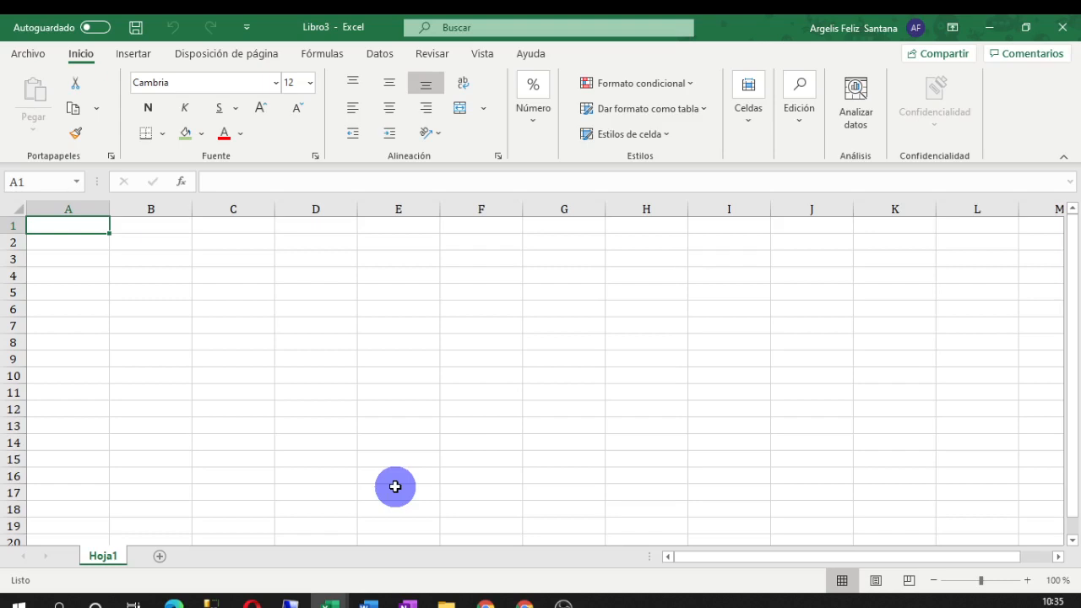
Change a setting in Excel Options from the File backstage view and accept it
{"action": "left_click", "coordinate": [28, 53]}
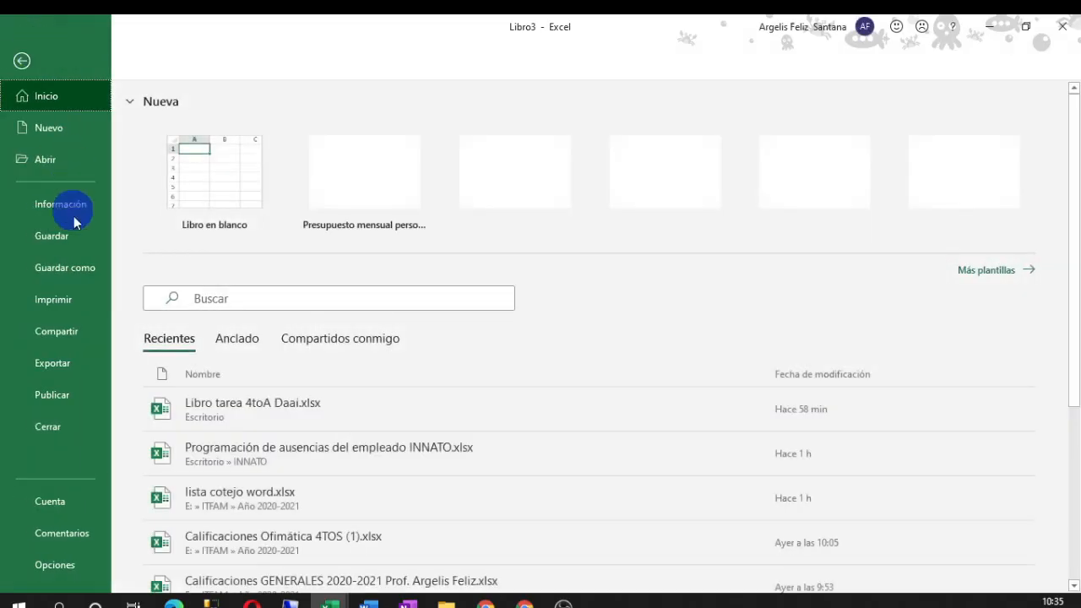
{"action": "left_click", "coordinate": [46, 561]}
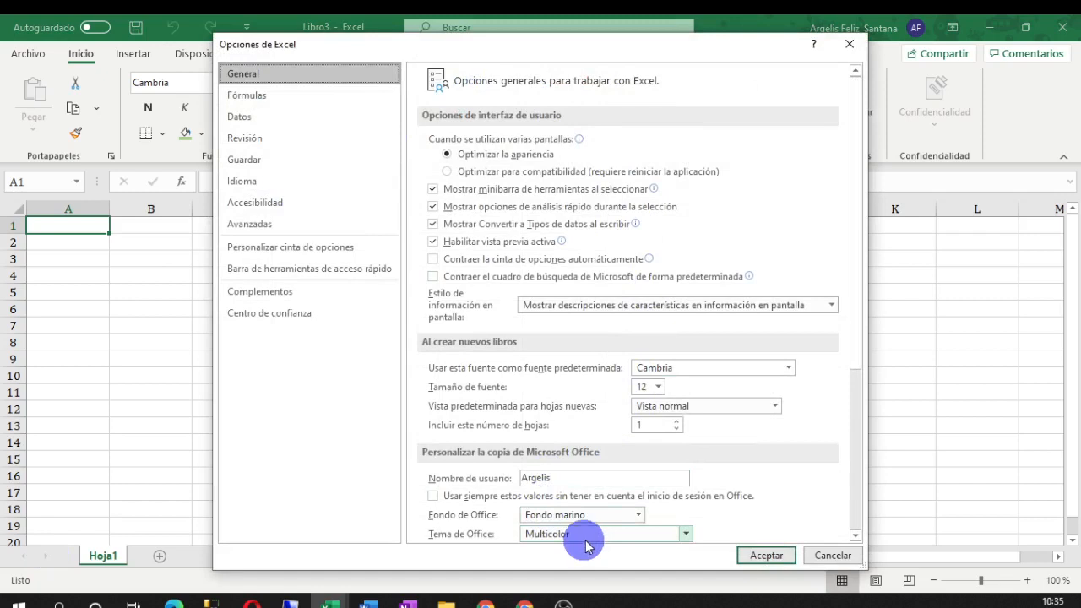
{"action": "left_click", "coordinate": [524, 604]}
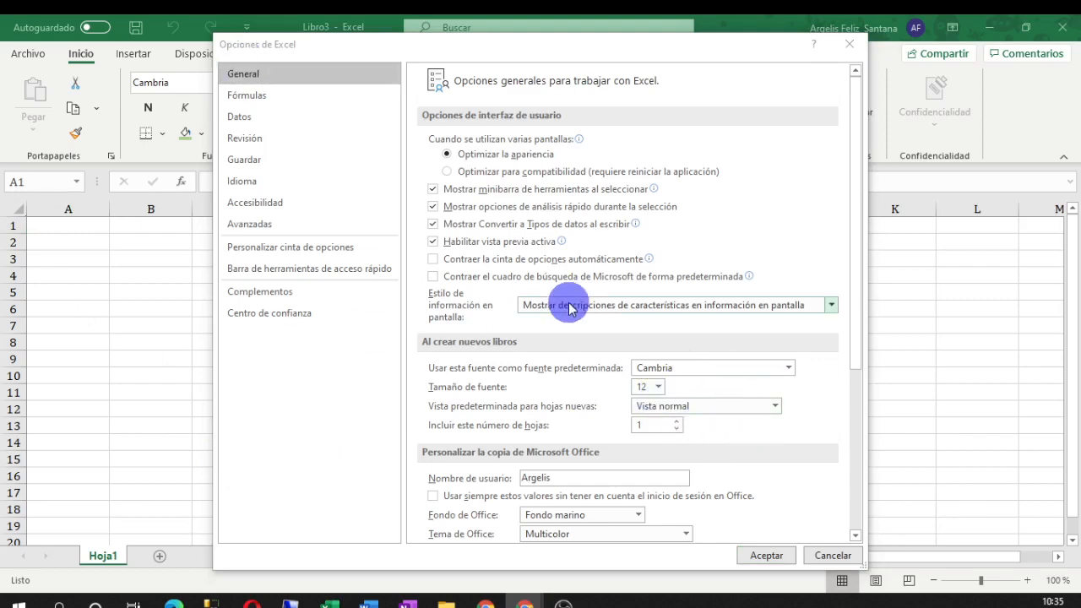
{"action": "left_click", "coordinate": [764, 557]}
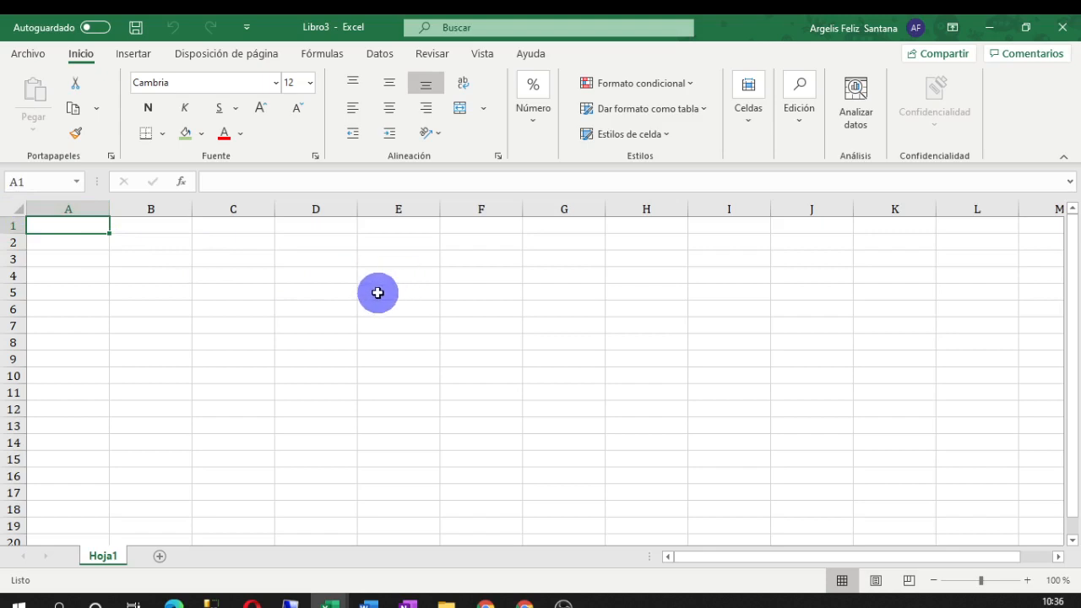
Select cells around the grid: D8, D5, jump to H9, then C13, J8 and E6
{"action": "left_click", "coordinate": [317, 347]}
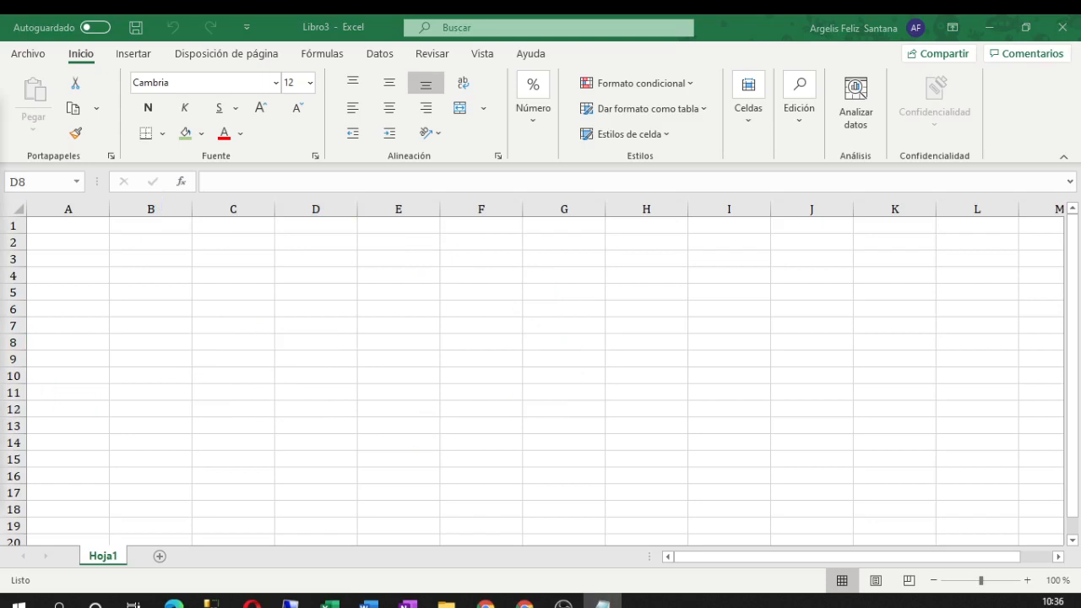
{"action": "left_click", "coordinate": [316, 195]}
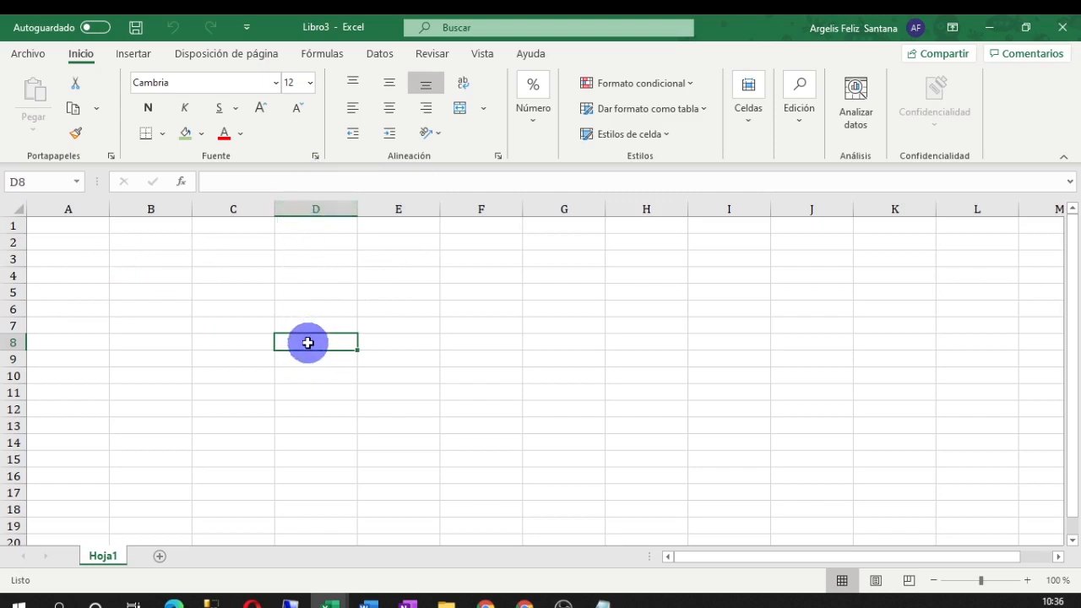
{"action": "left_click", "coordinate": [315, 289]}
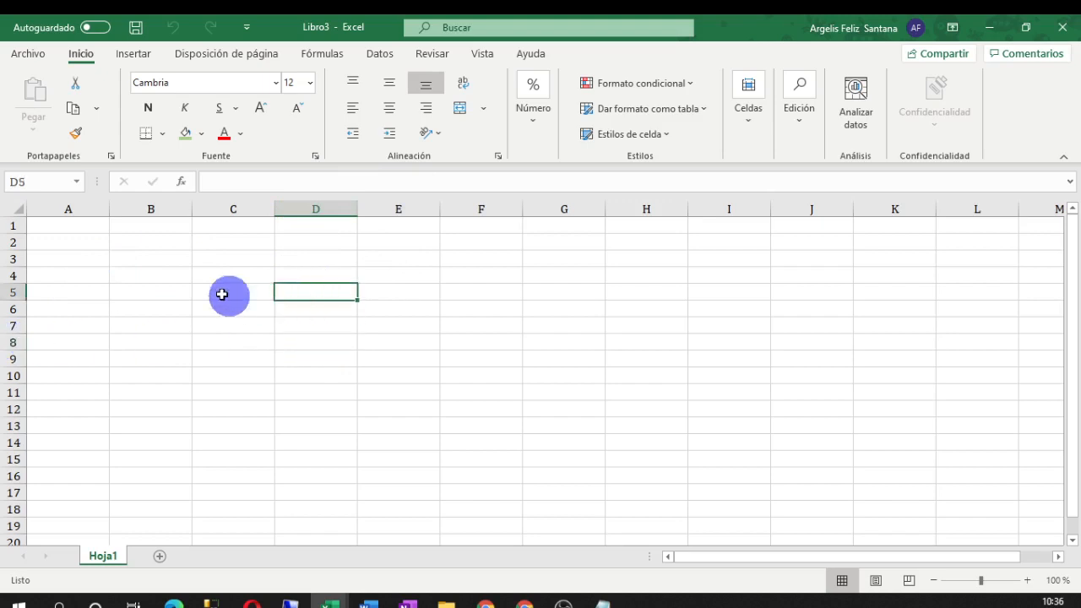
{"action": "left_click", "coordinate": [19, 182]}
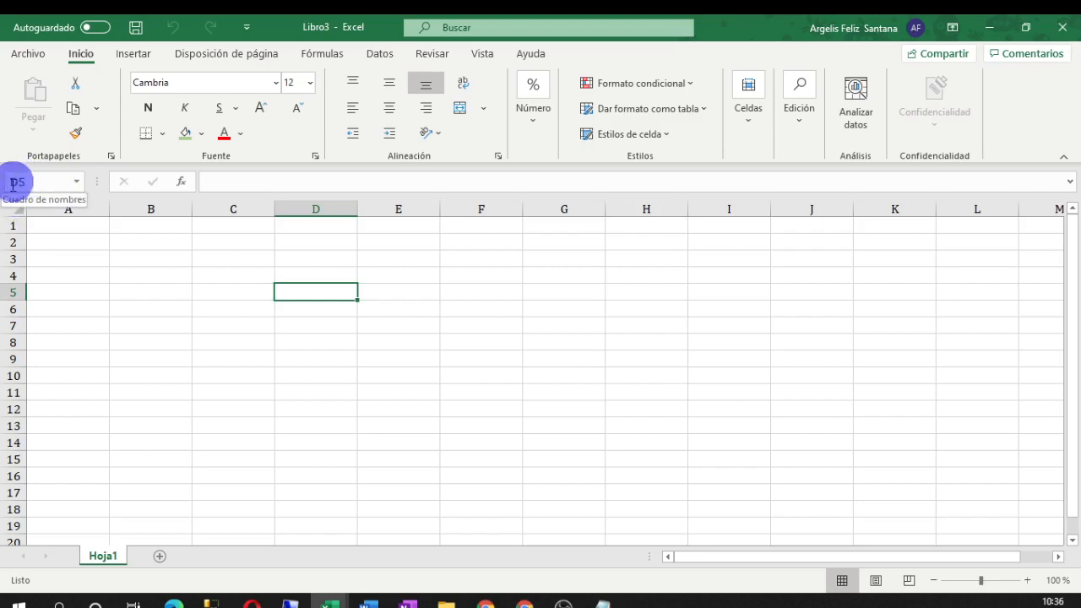
{"action": "left_click", "coordinate": [630, 357]}
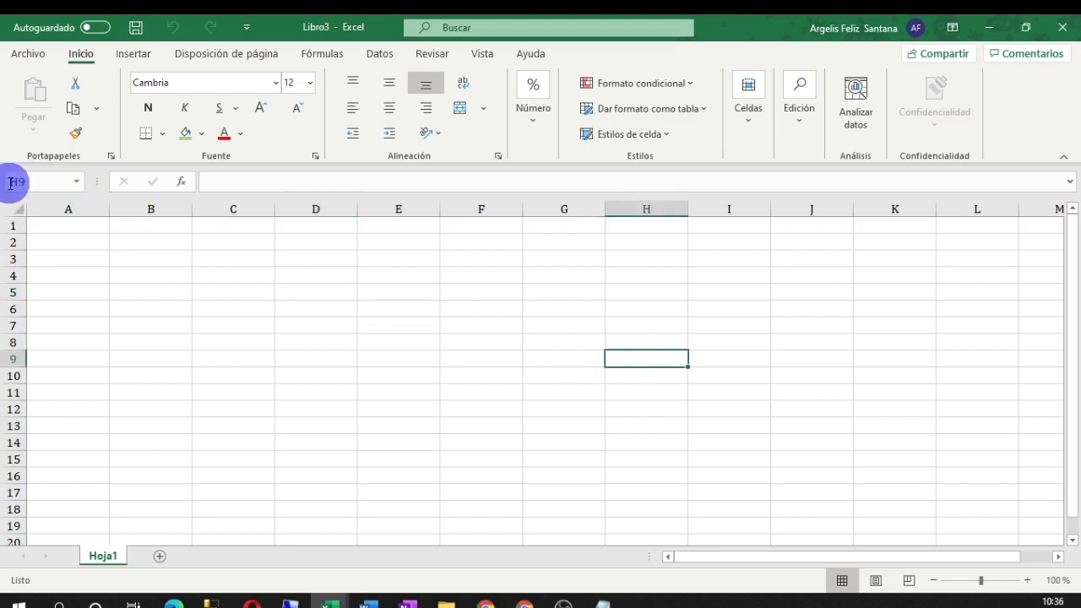
{"action": "left_click", "coordinate": [195, 425]}
{"action": "left_click", "coordinate": [794, 340]}
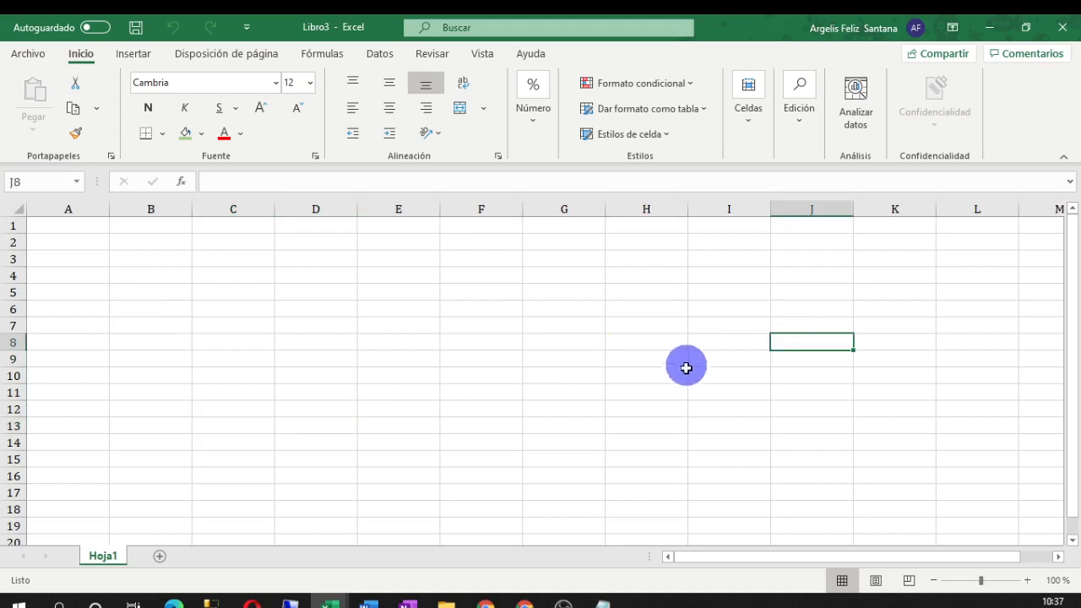
{"action": "left_click", "coordinate": [377, 309]}
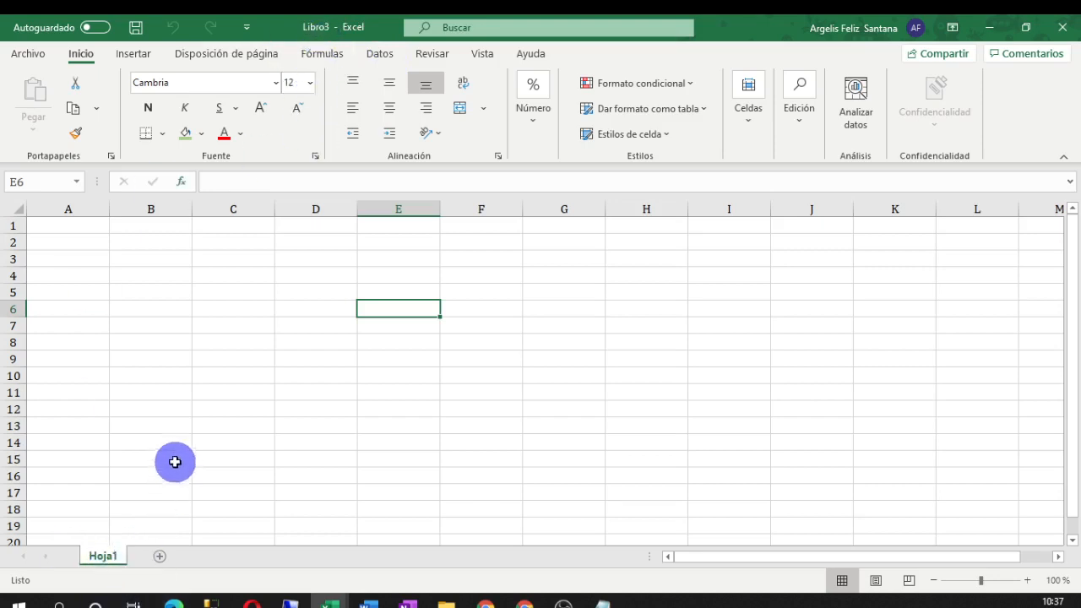
Add three new worksheets, Hoja2, Hoja3 and Hoja4, beside Hoja1
{"action": "double_click", "coordinate": [104, 557]}
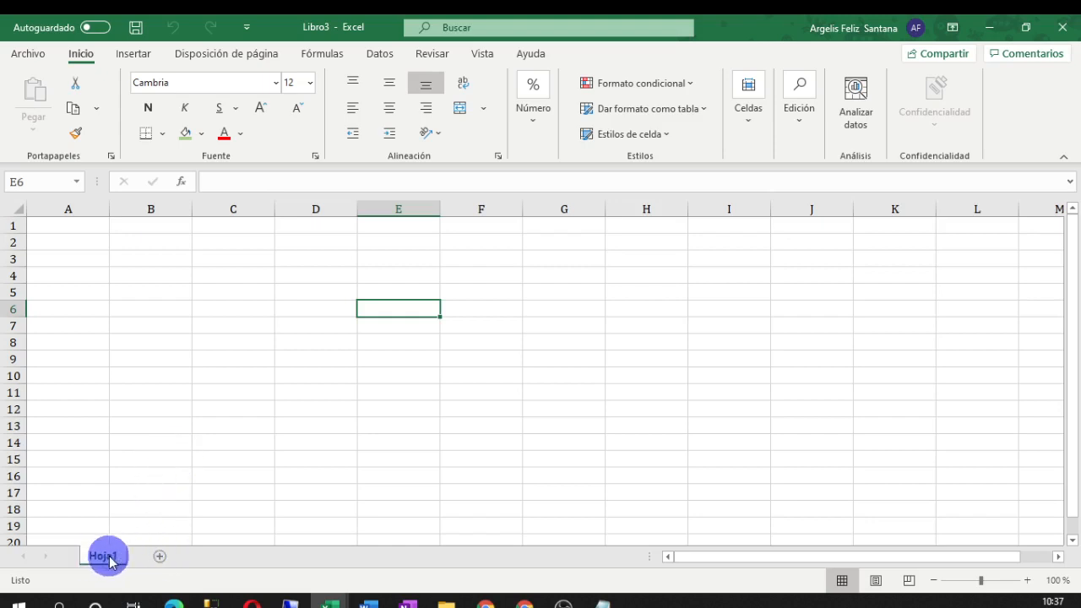
{"action": "left_click", "coordinate": [158, 556]}
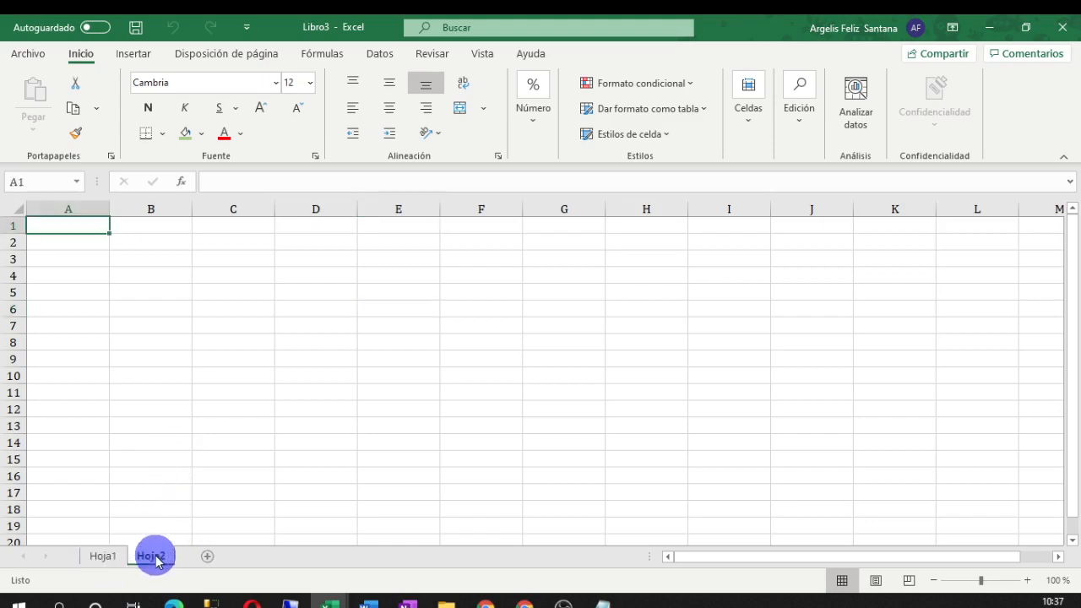
{"action": "left_click", "coordinate": [206, 561]}
{"action": "left_click", "coordinate": [253, 562]}
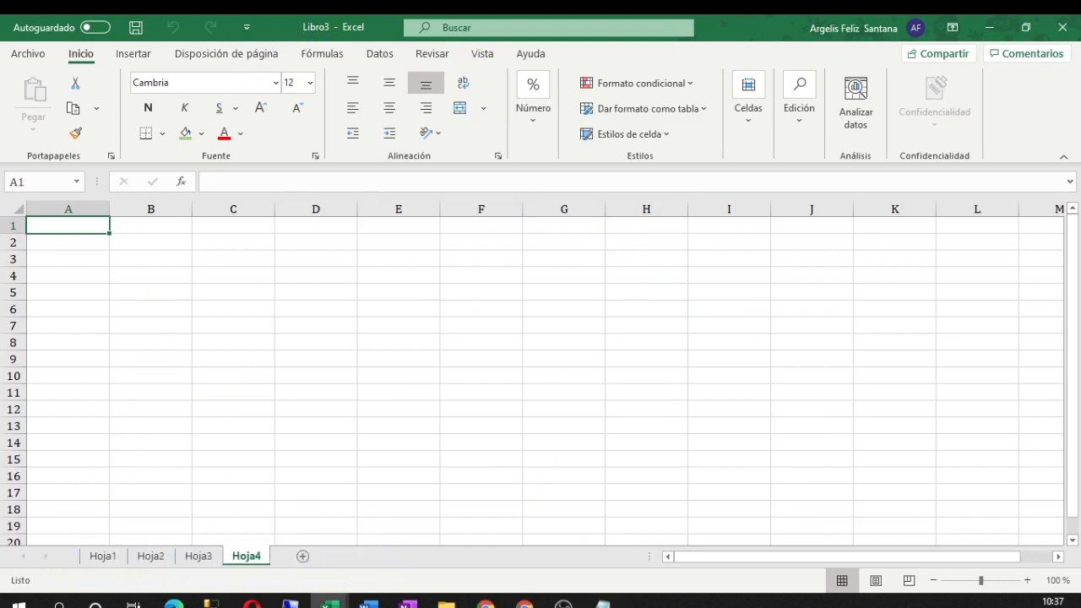
Cycle through sheets Hoja1 to Hoja4 twice, ending on Hoja1 with D12 selected
{"action": "key", "text": "alt+Tab"}
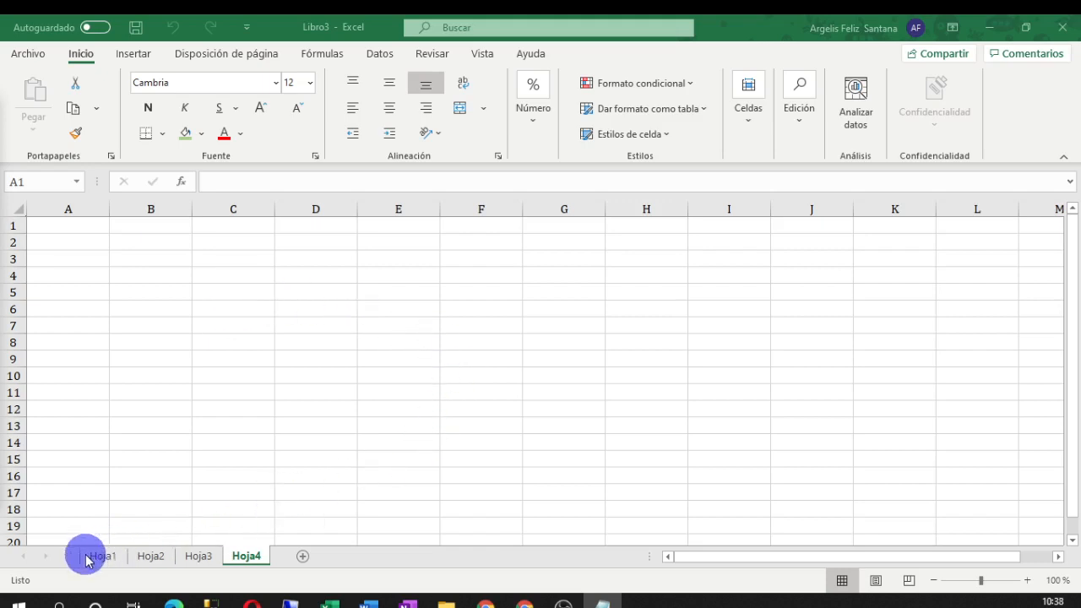
{"action": "left_click", "coordinate": [149, 557]}
{"action": "left_click", "coordinate": [185, 558]}
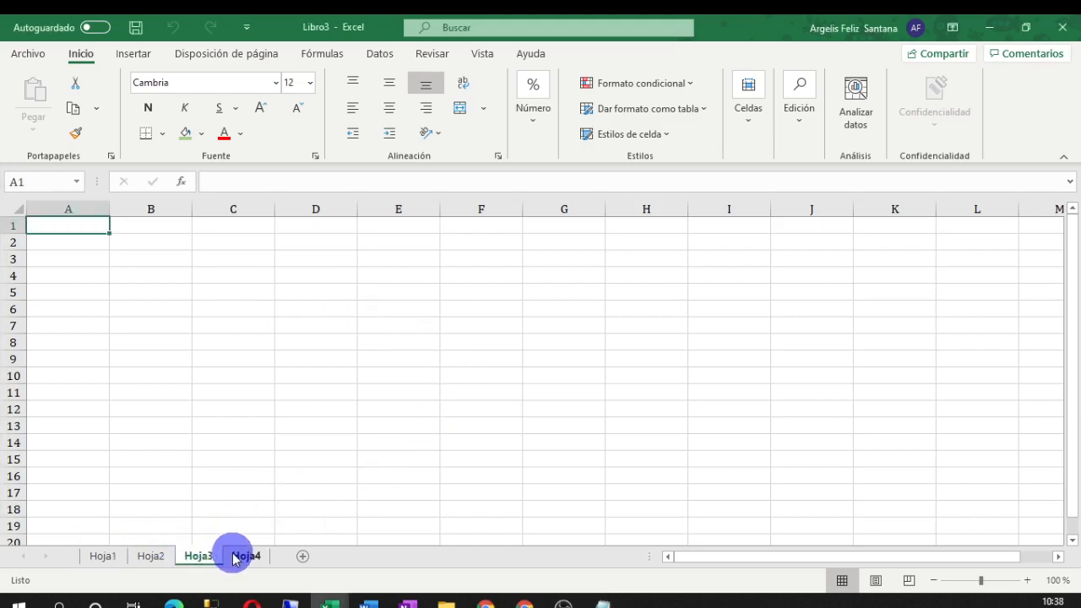
{"action": "left_click", "coordinate": [238, 557]}
{"action": "left_click", "coordinate": [110, 557]}
{"action": "left_click", "coordinate": [152, 557]}
{"action": "left_click", "coordinate": [196, 557]}
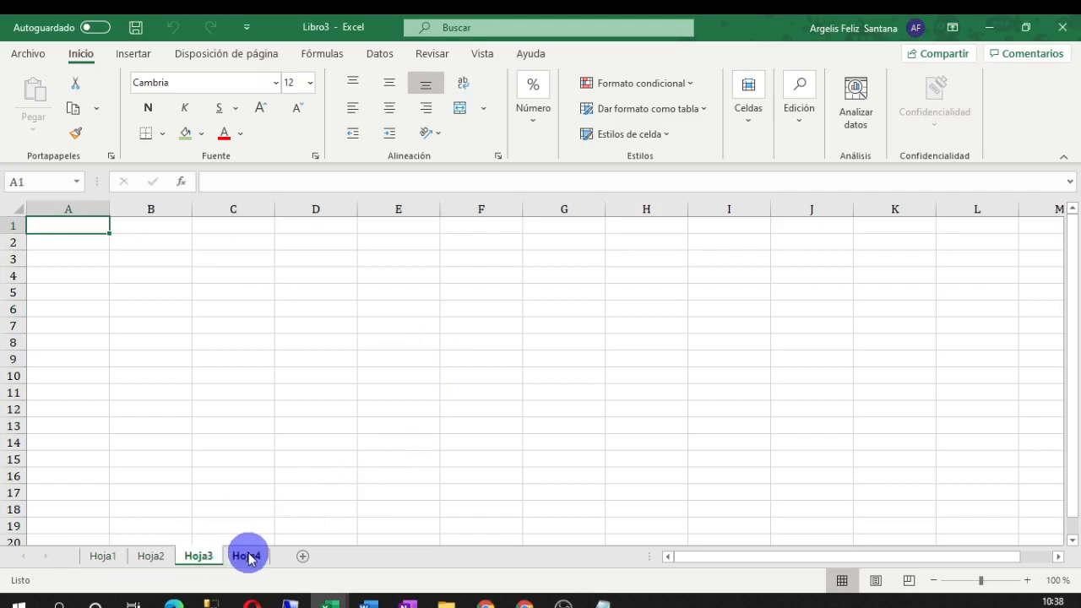
{"action": "left_click", "coordinate": [248, 557]}
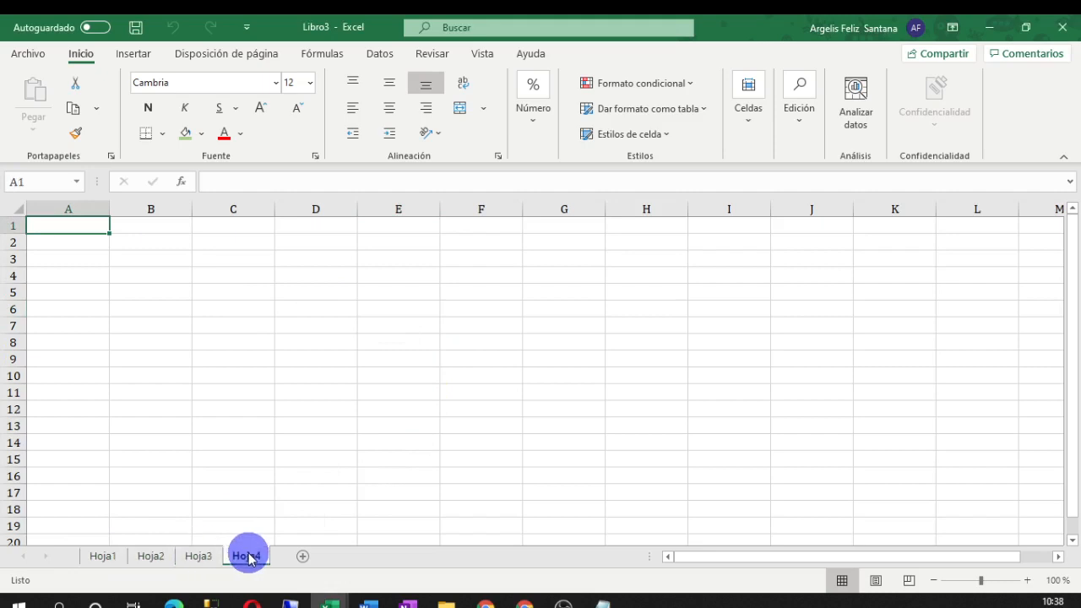
{"action": "left_click", "coordinate": [104, 556]}
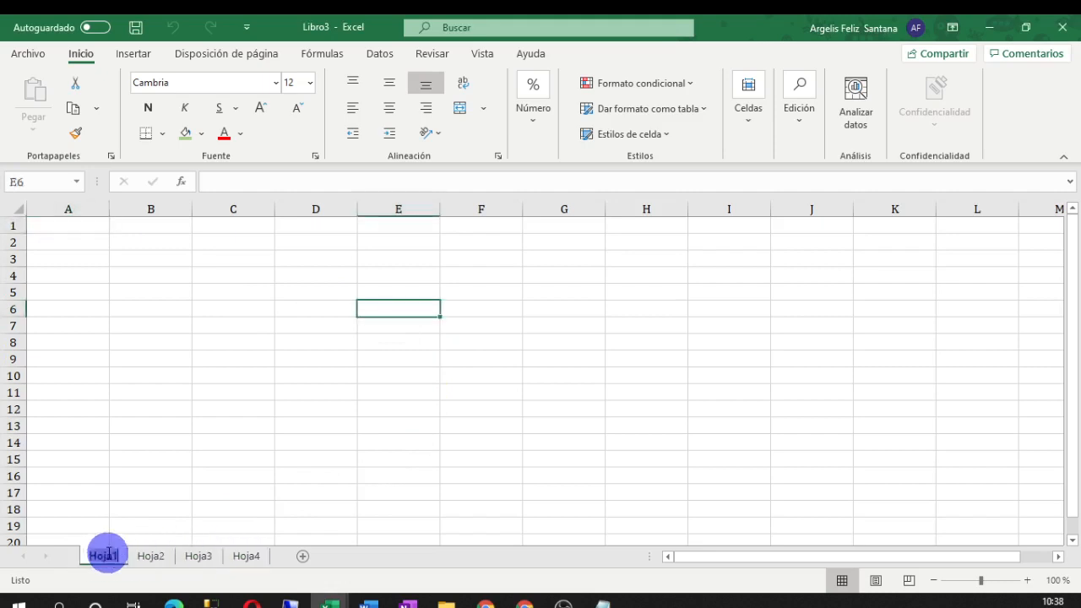
{"action": "left_click", "coordinate": [315, 409]}
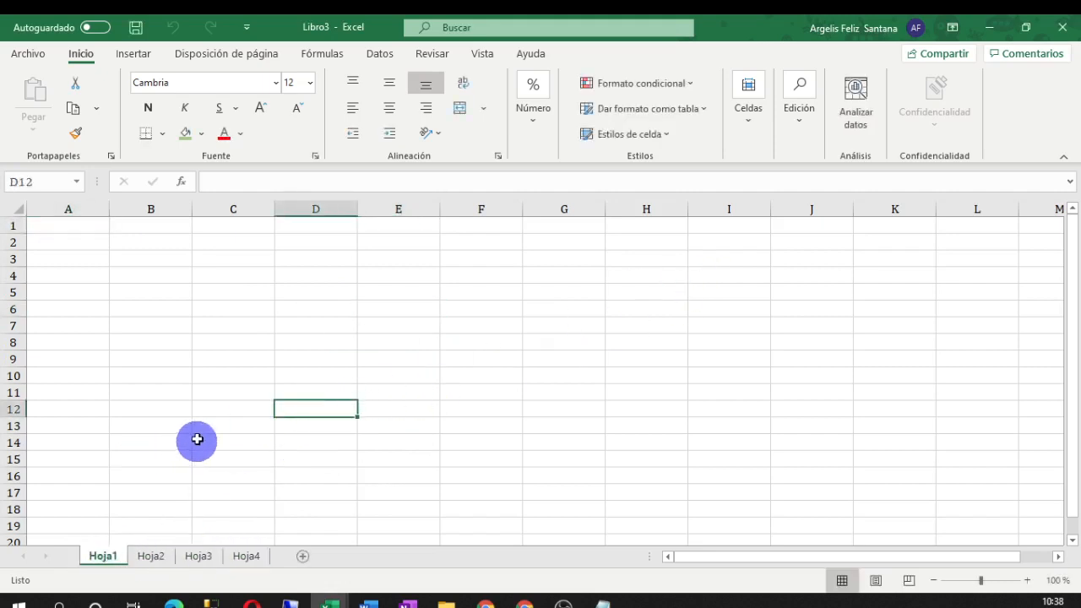
Rename Hoja1 to Pract-1 and Hoja2 to Pract-2
{"action": "left_click", "coordinate": [104, 557]}
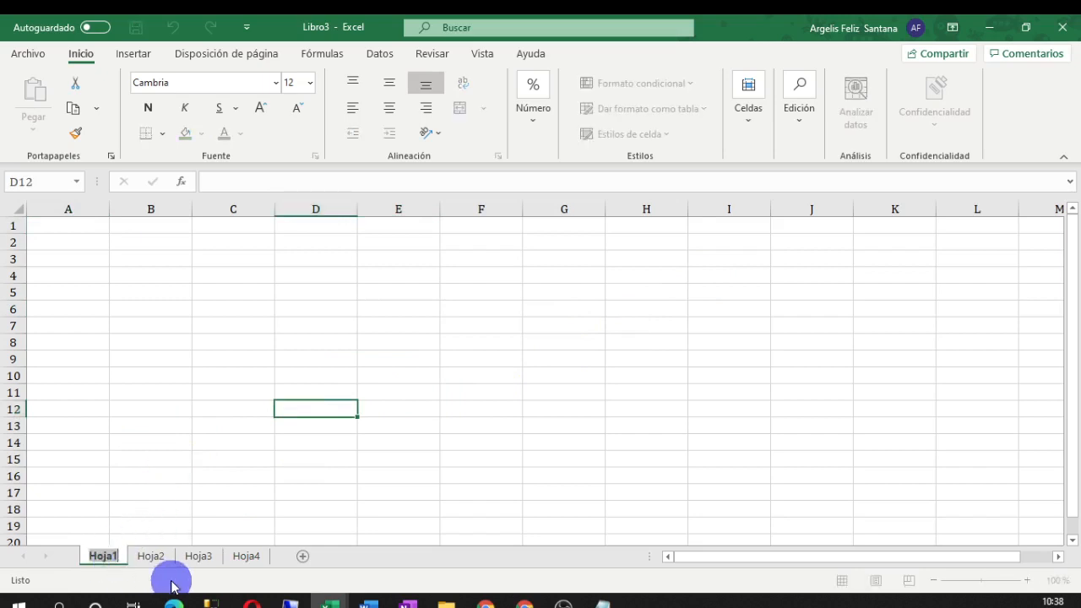
{"action": "type", "text": "P"}
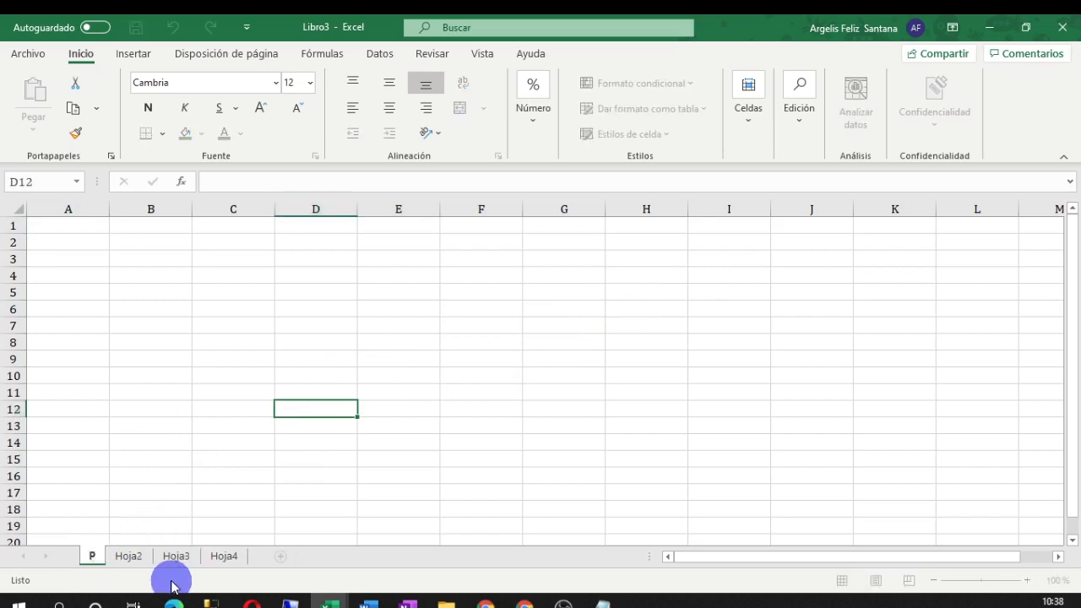
{"action": "type", "text": "ract"}
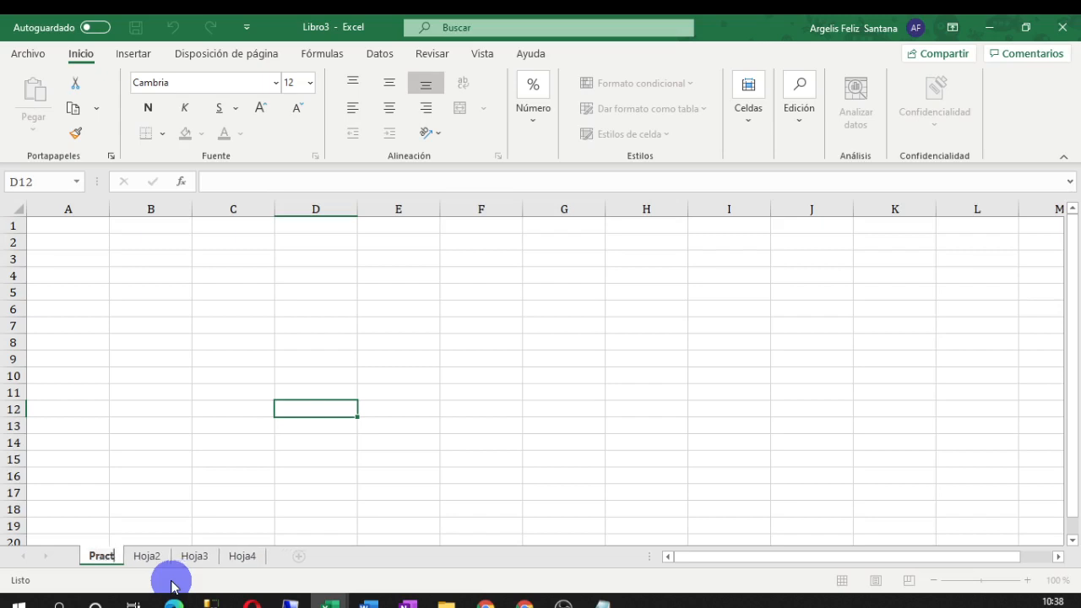
{"action": "type", "text": "-1"}
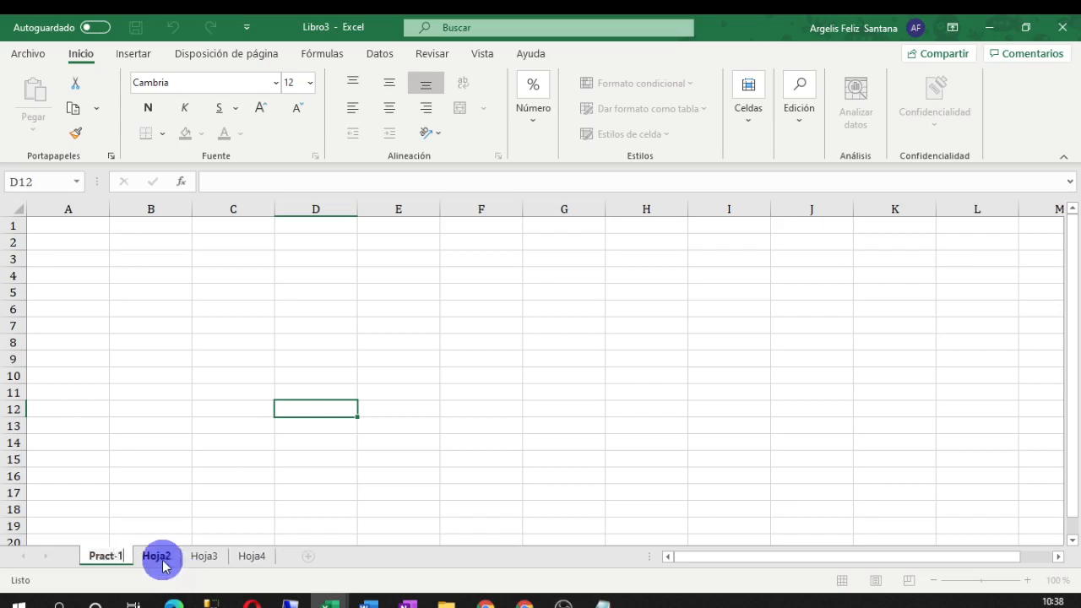
{"action": "double_click", "coordinate": [159, 557]}
{"action": "type", "text": "P"}
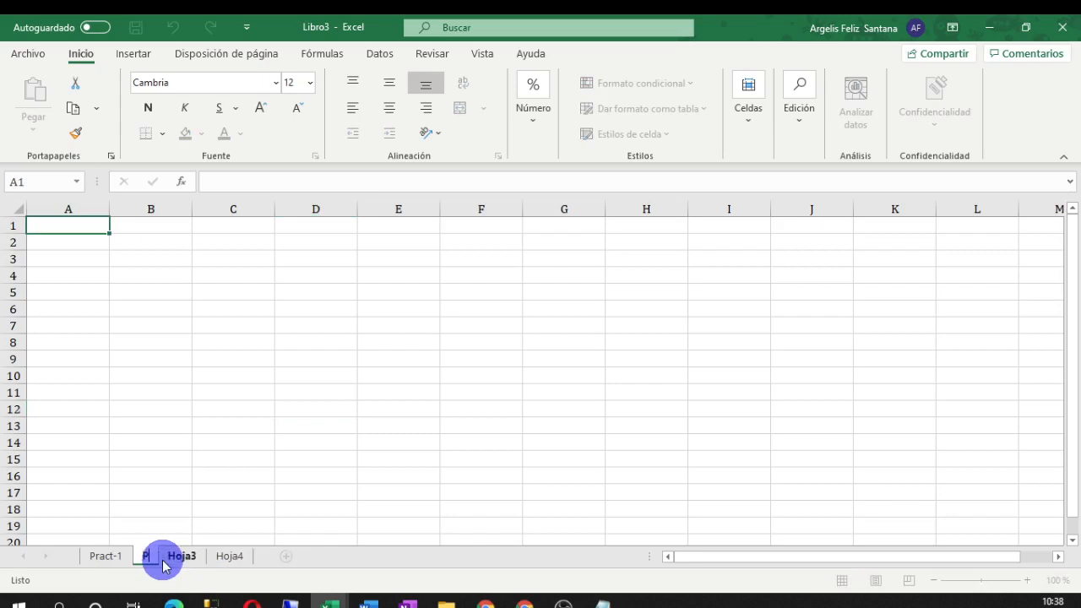
{"action": "type", "text": "ra"}
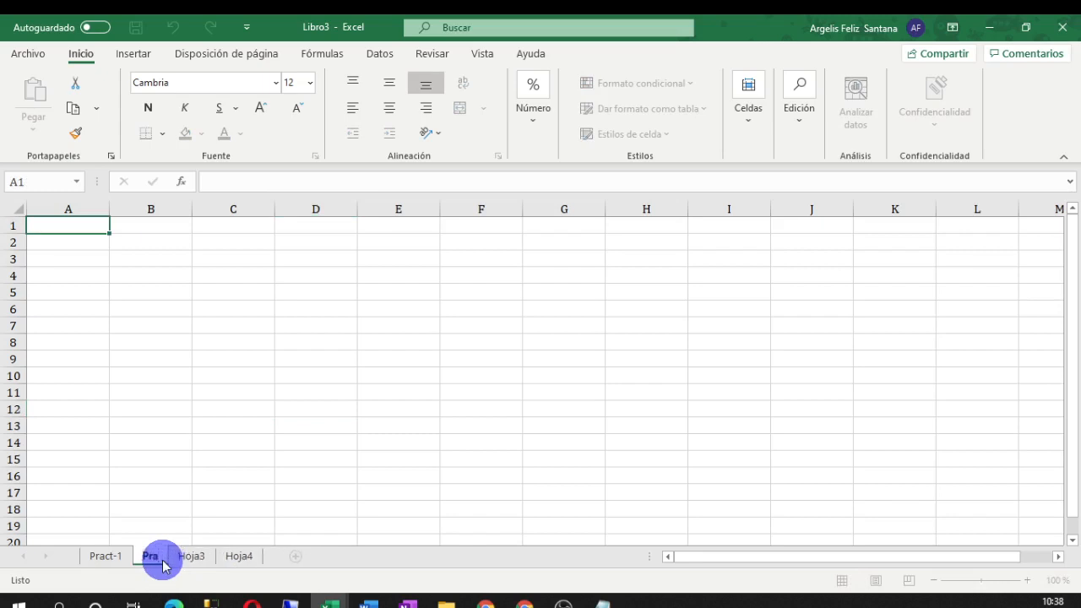
{"action": "type", "text": "cti"}
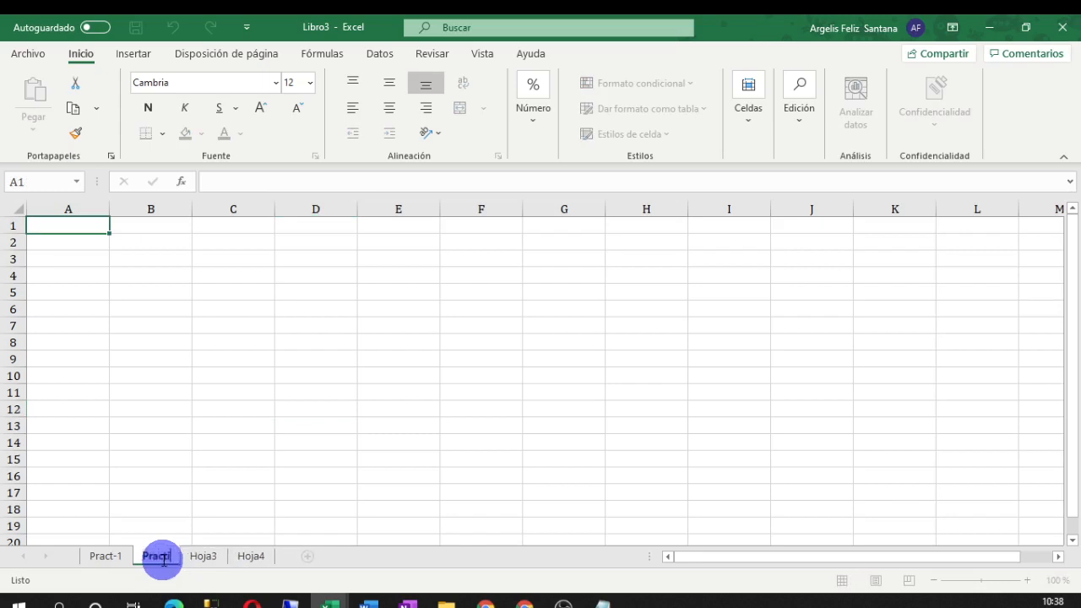
{"action": "type", "text": "-"}
{"action": "key", "text": "BackSpace"}
{"action": "key", "text": "BackSpace"}
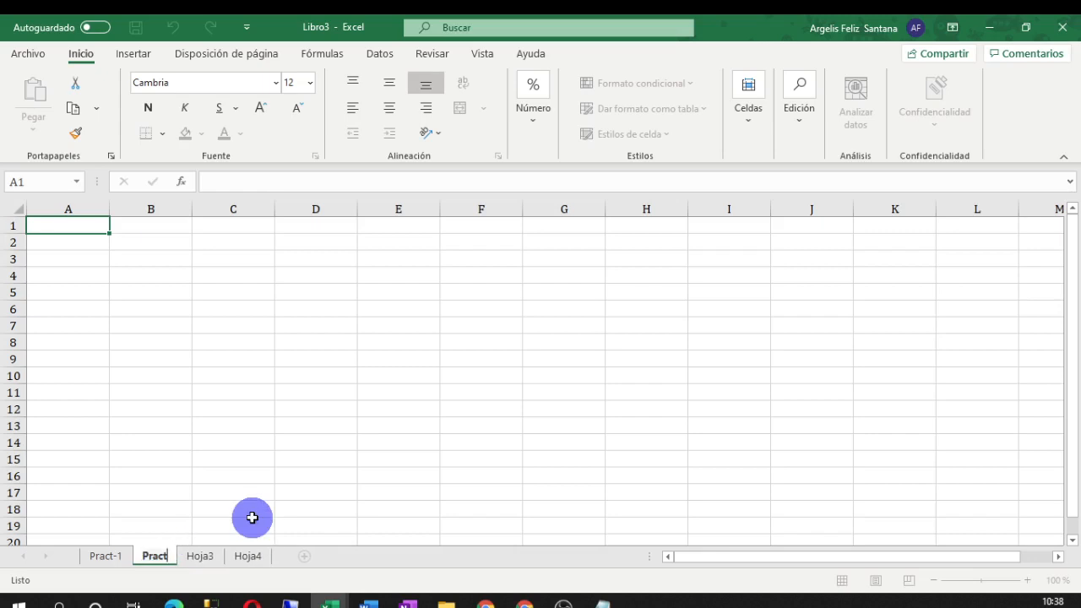
{"action": "type", "text": "-2"}
Rename Hoja3 to Nomina and Hoja4 to Factura
{"action": "double_click", "coordinate": [212, 556]}
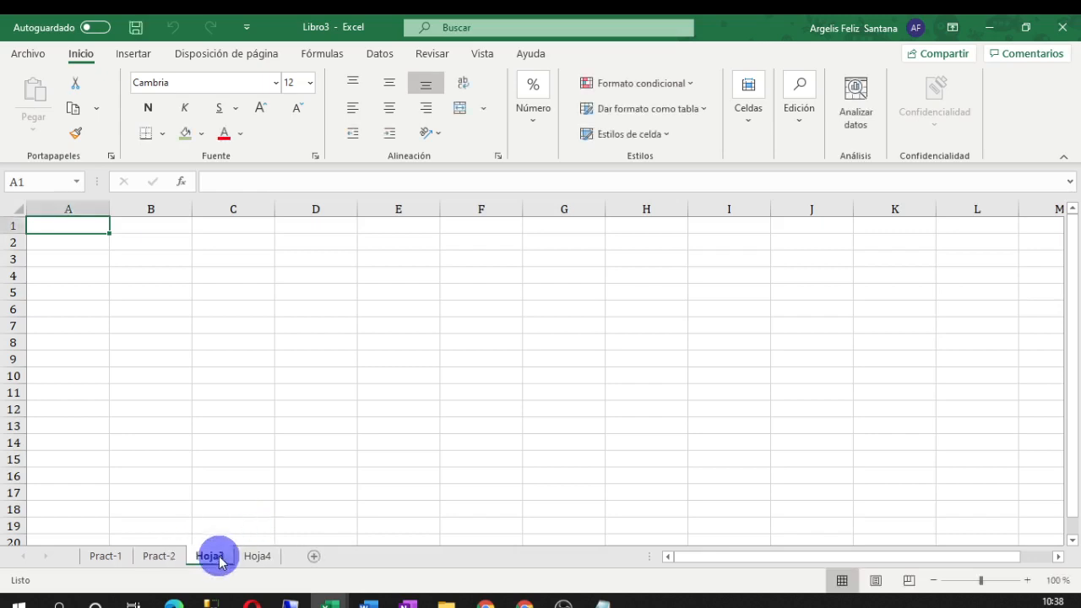
{"action": "type", "text": "Nomin"}
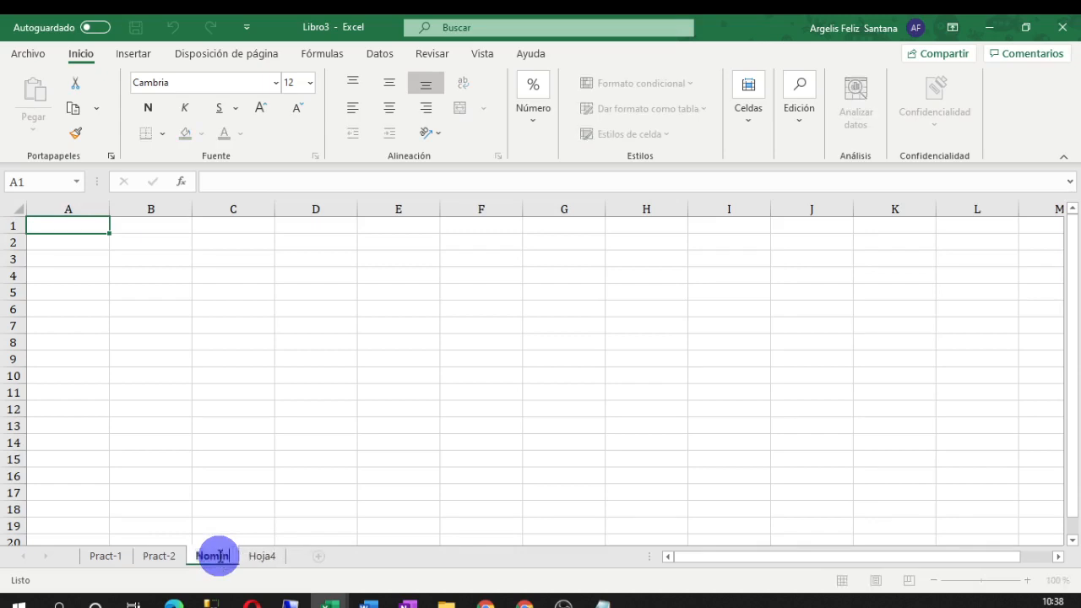
{"action": "type", "text": "a"}
{"action": "double_click", "coordinate": [267, 556]}
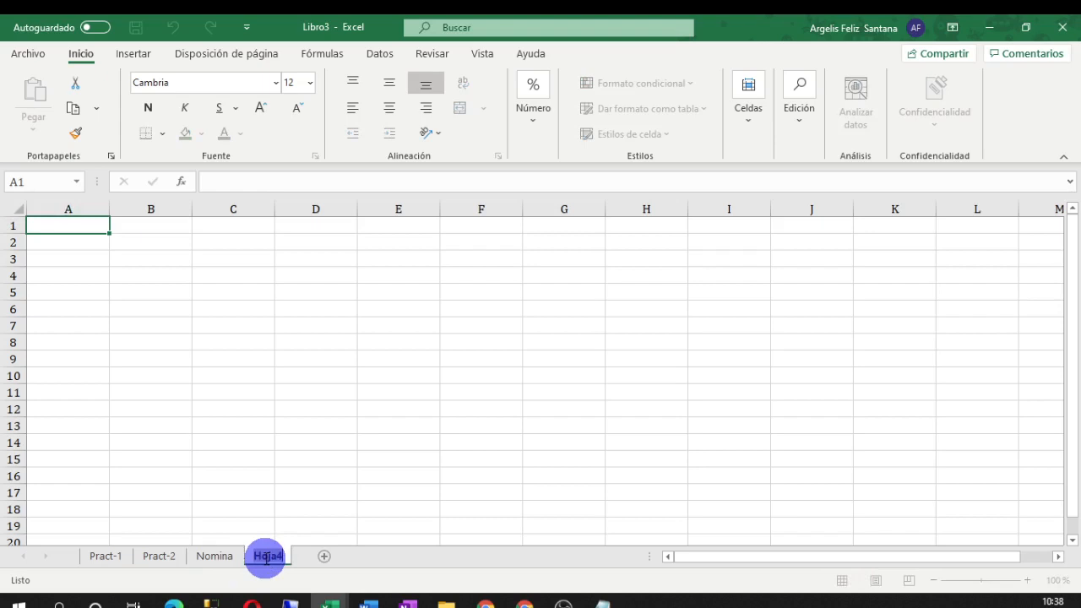
{"action": "type", "text": "Factura"}
Add a new sheet with 'Cal' in A1 and name it calculo ens
{"action": "left_click", "coordinate": [330, 556]}
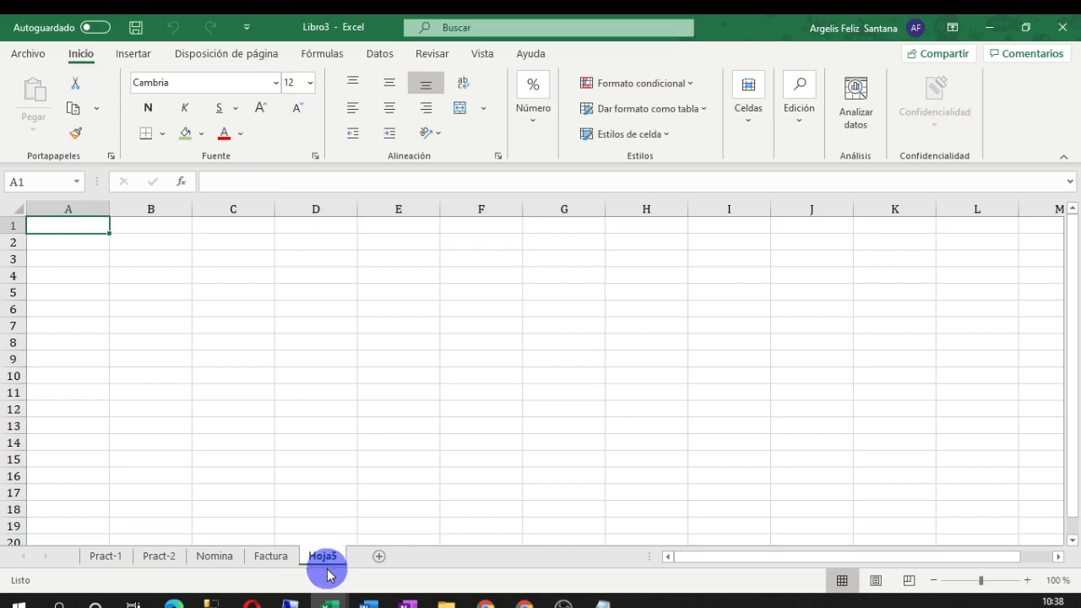
{"action": "type", "text": "Ca"}
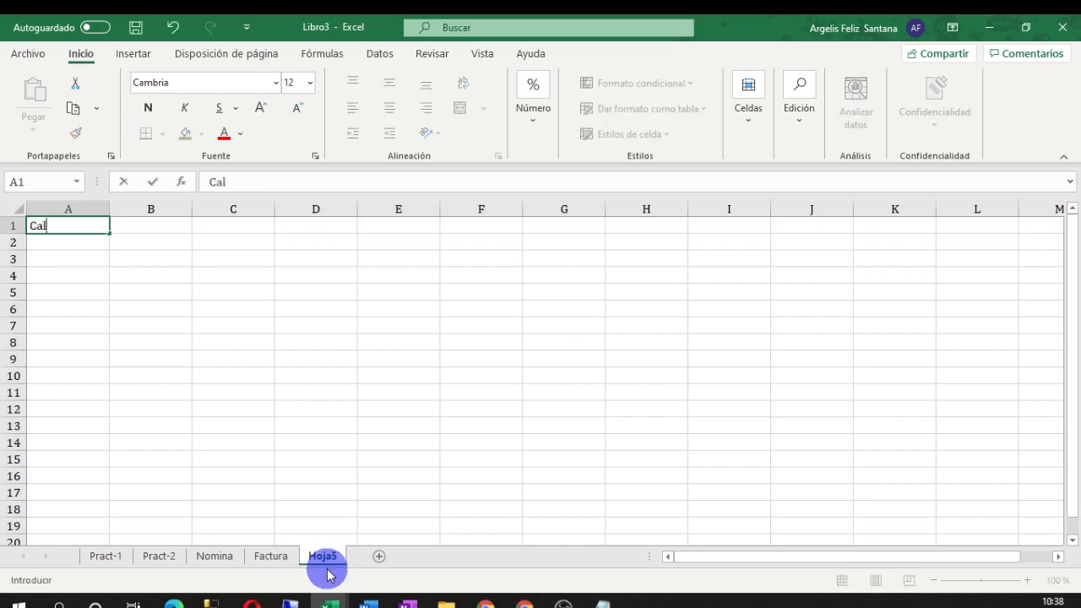
{"action": "type", "text": "l"}
{"action": "double_click", "coordinate": [325, 557]}
{"action": "type", "text": "d"}
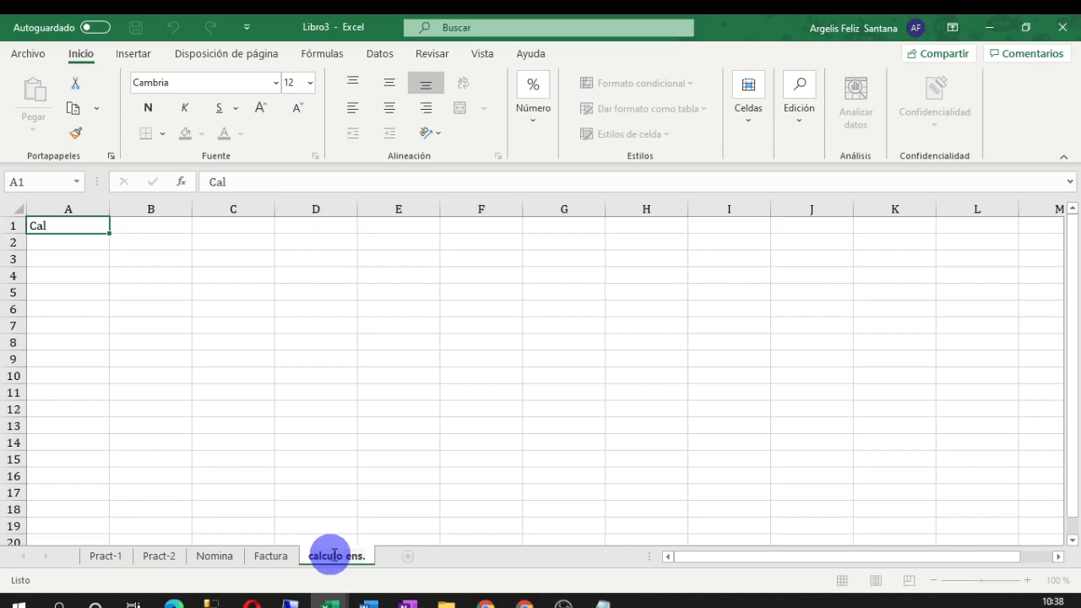
{"action": "left_click", "coordinate": [132, 274]}
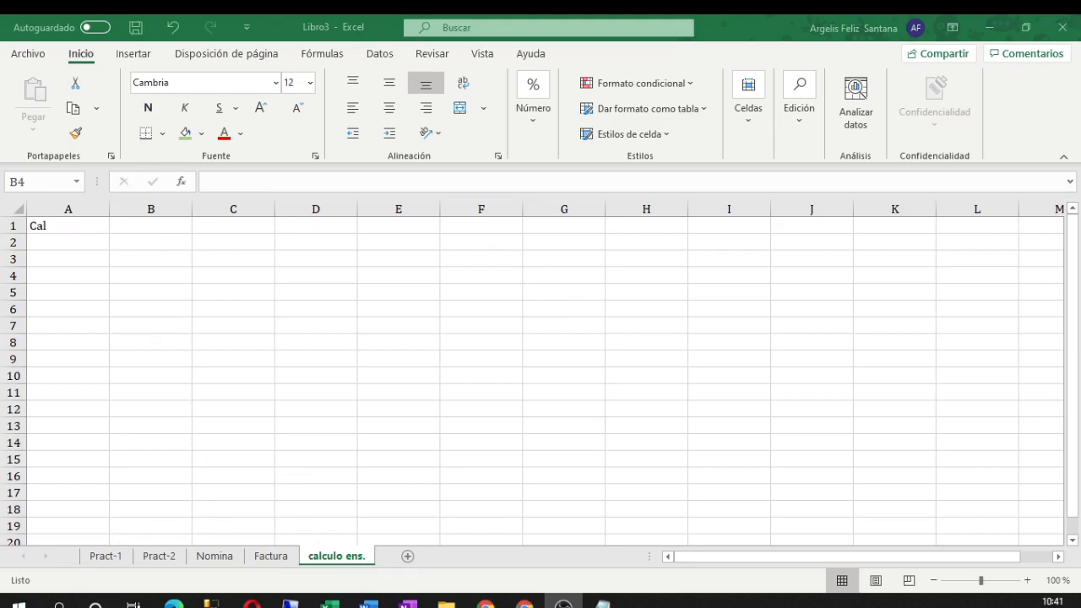
Select D8, then step through the Factura, Nomina and Pract-2 tabs to Pract-1
{"action": "left_click", "coordinate": [27, 183]}
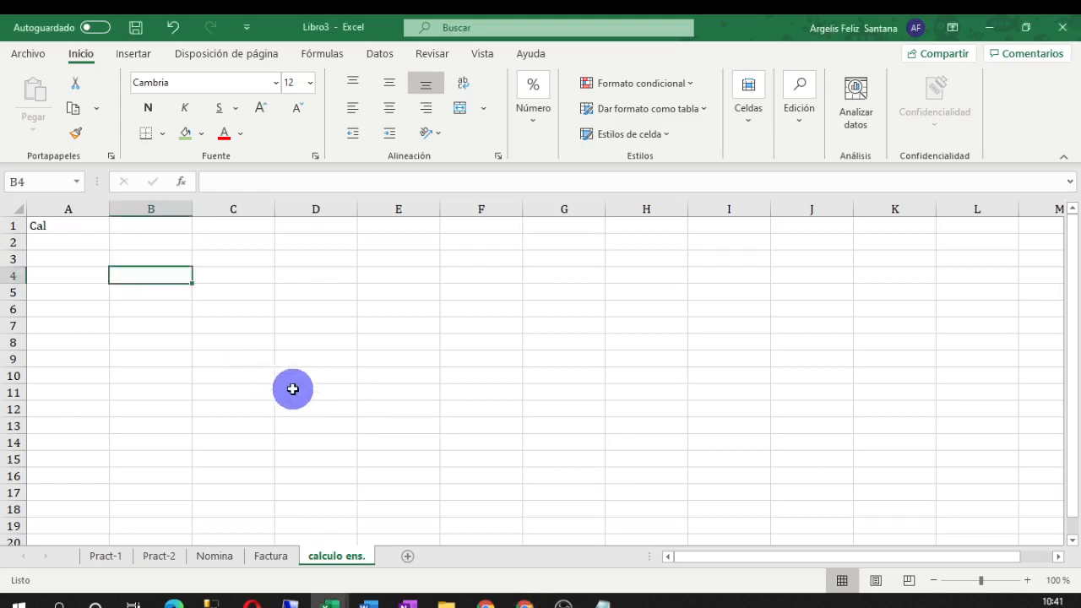
{"action": "left_click", "coordinate": [292, 341]}
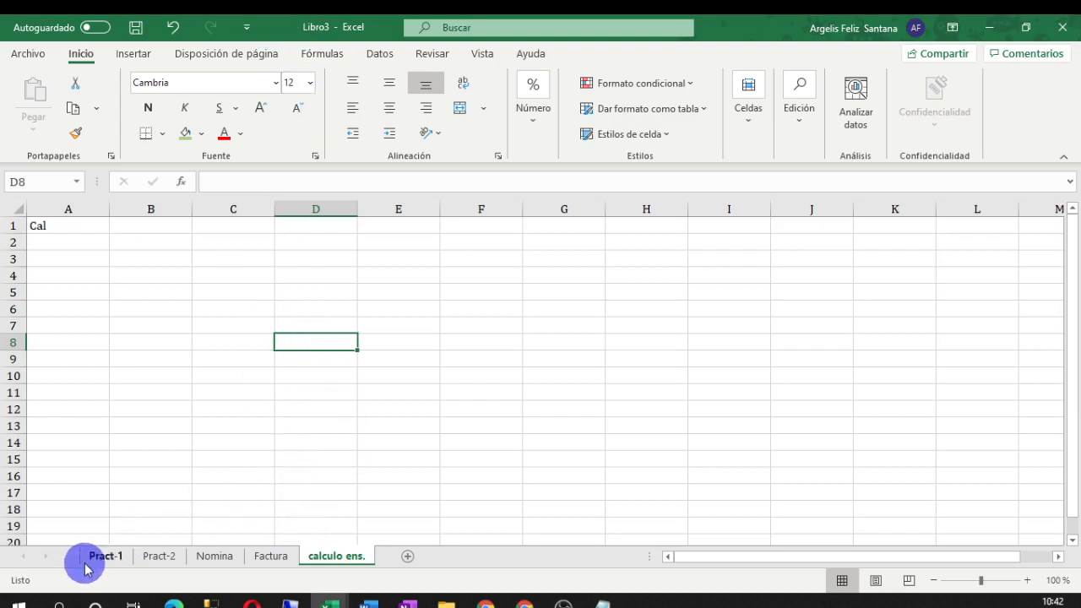
{"action": "left_click", "coordinate": [270, 555]}
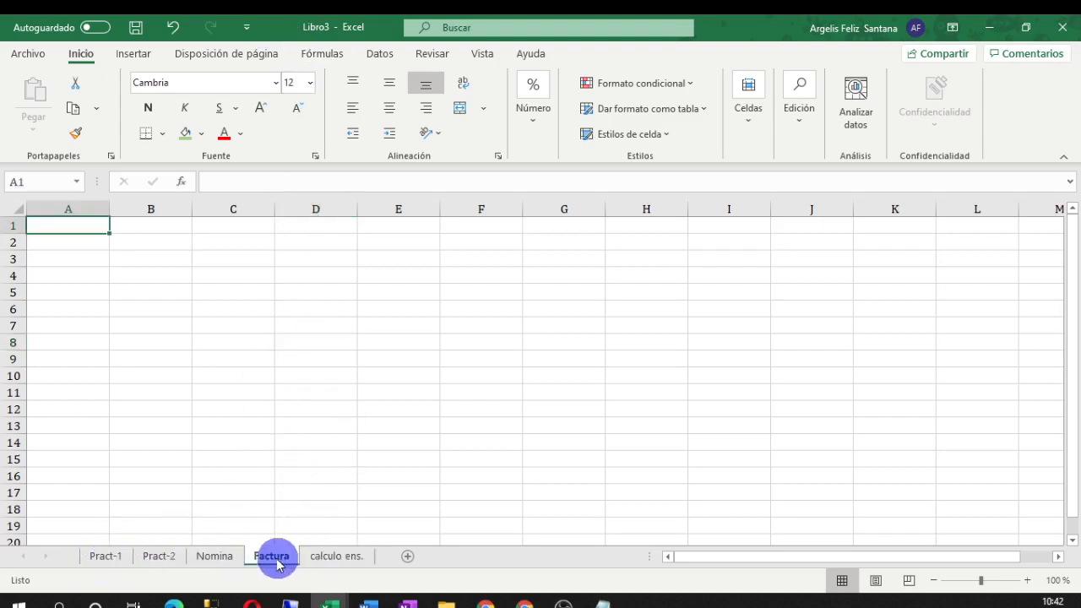
{"action": "left_click", "coordinate": [213, 559]}
{"action": "left_click", "coordinate": [159, 555]}
{"action": "left_click", "coordinate": [105, 556]}
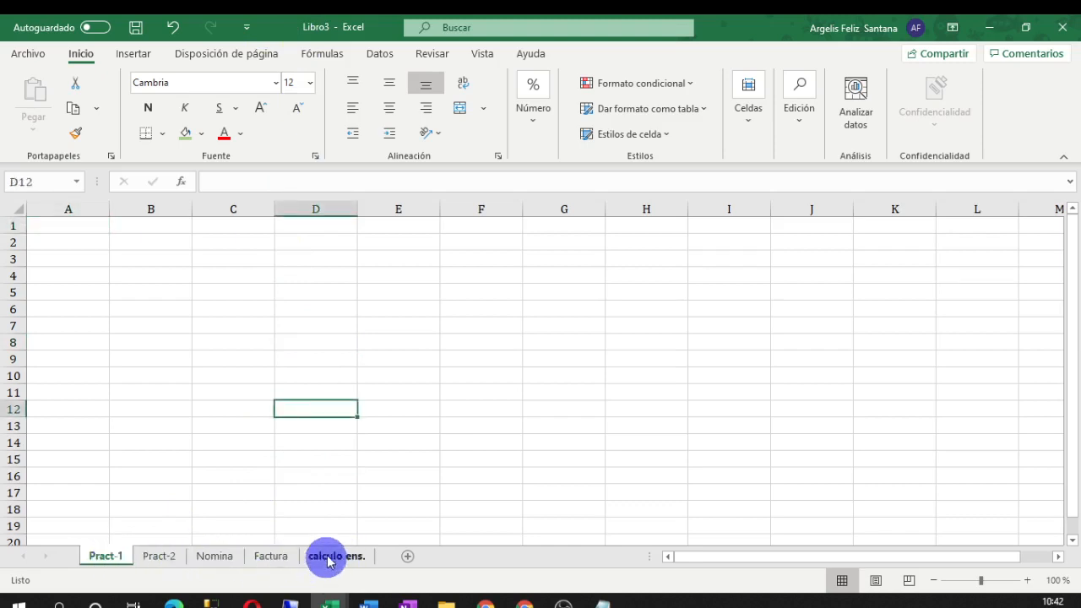
Colour the Pract-1 sheet tab orange
{"action": "right_click", "coordinate": [101, 561]}
{"action": "key", "text": "Escape"}
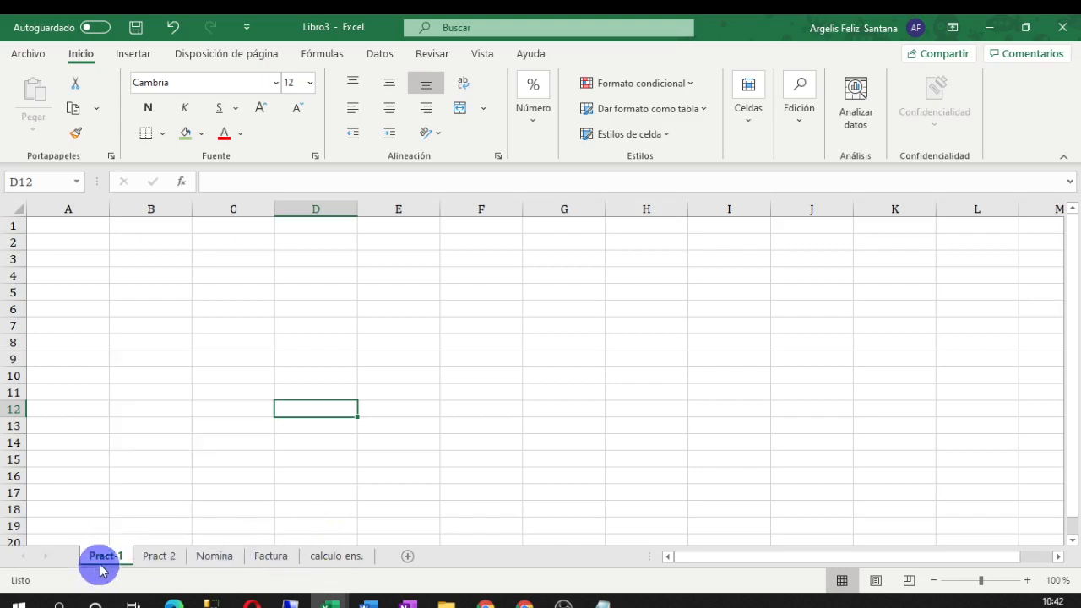
{"action": "right_click", "coordinate": [103, 564]}
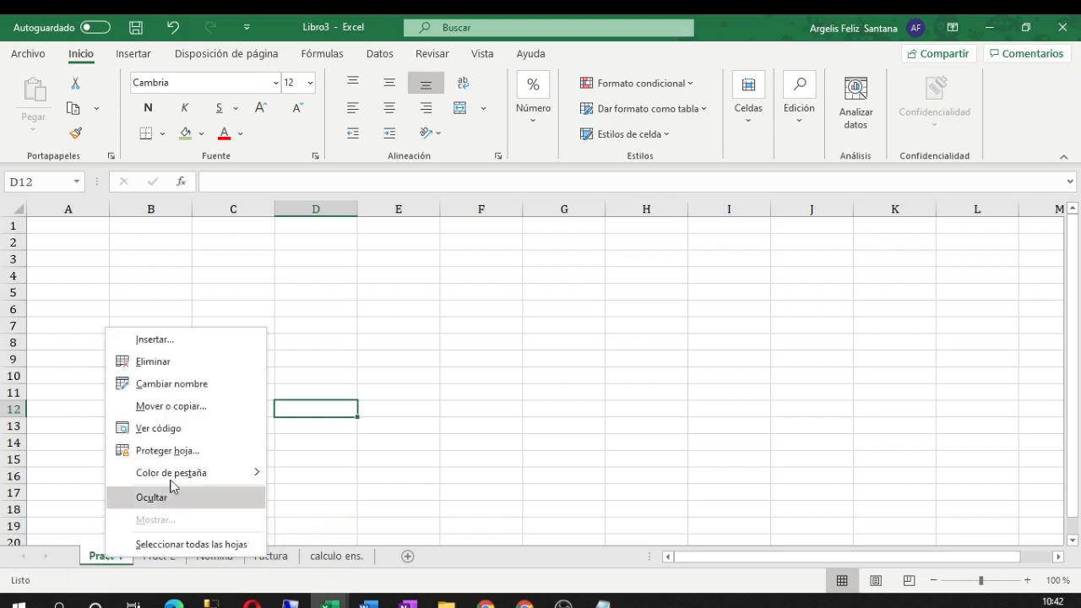
{"action": "mouse_move", "coordinate": [171, 475]}
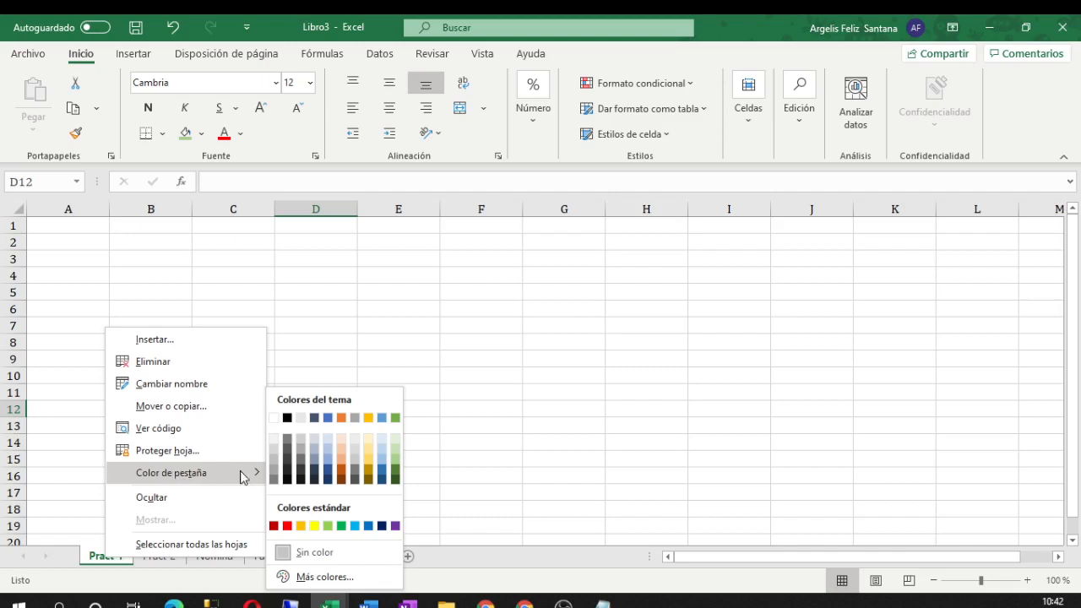
{"action": "left_click", "coordinate": [342, 471]}
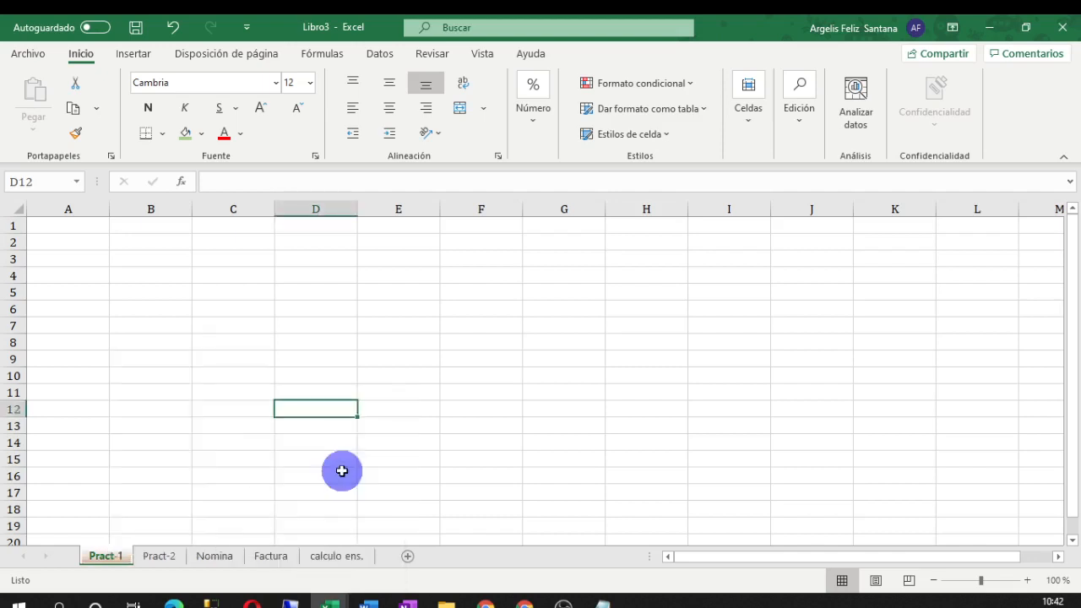
Give the Pract-2 tab a light blue colour from the full colour chooser
{"action": "left_click", "coordinate": [154, 560]}
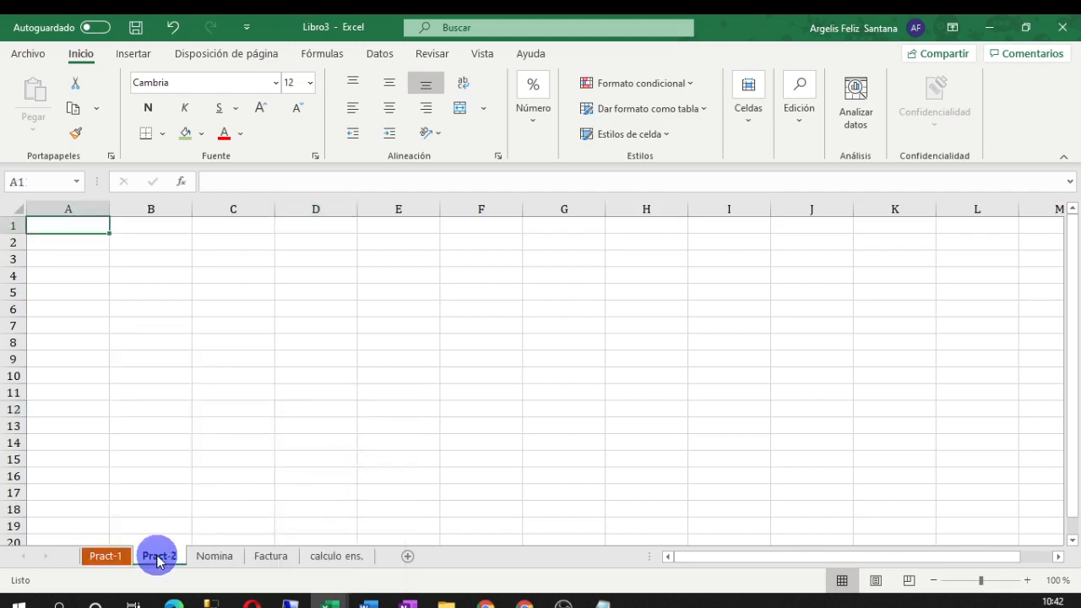
{"action": "right_click", "coordinate": [158, 560]}
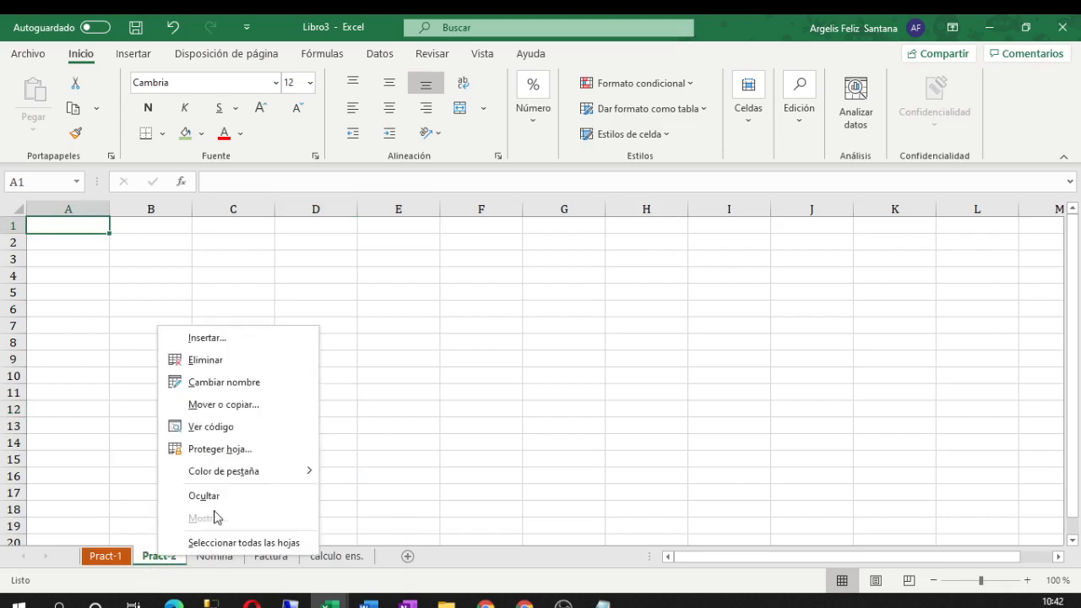
{"action": "mouse_move", "coordinate": [244, 470]}
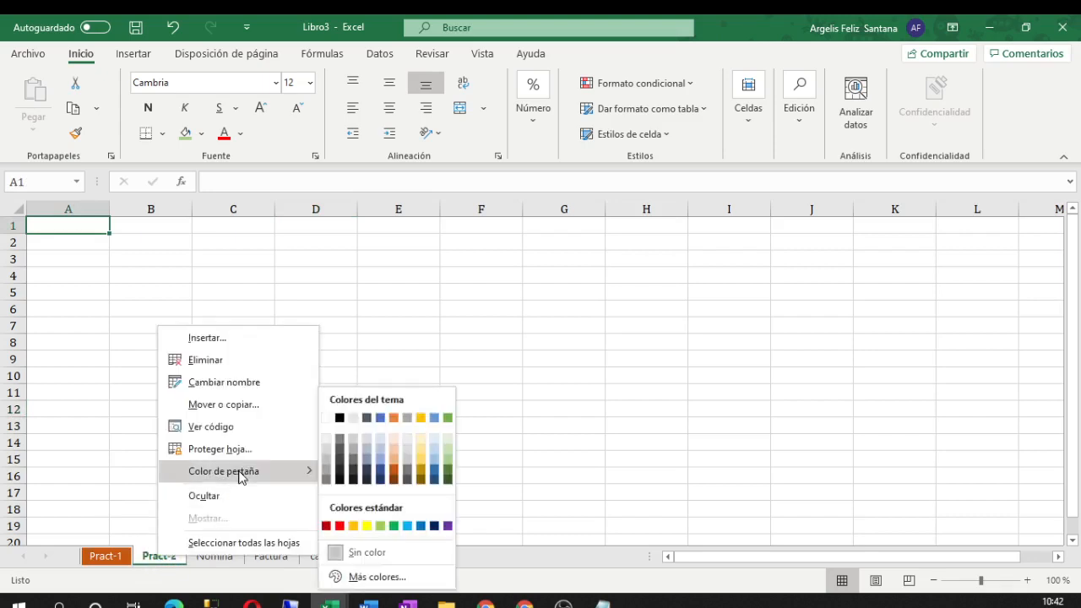
{"action": "left_click", "coordinate": [374, 575]}
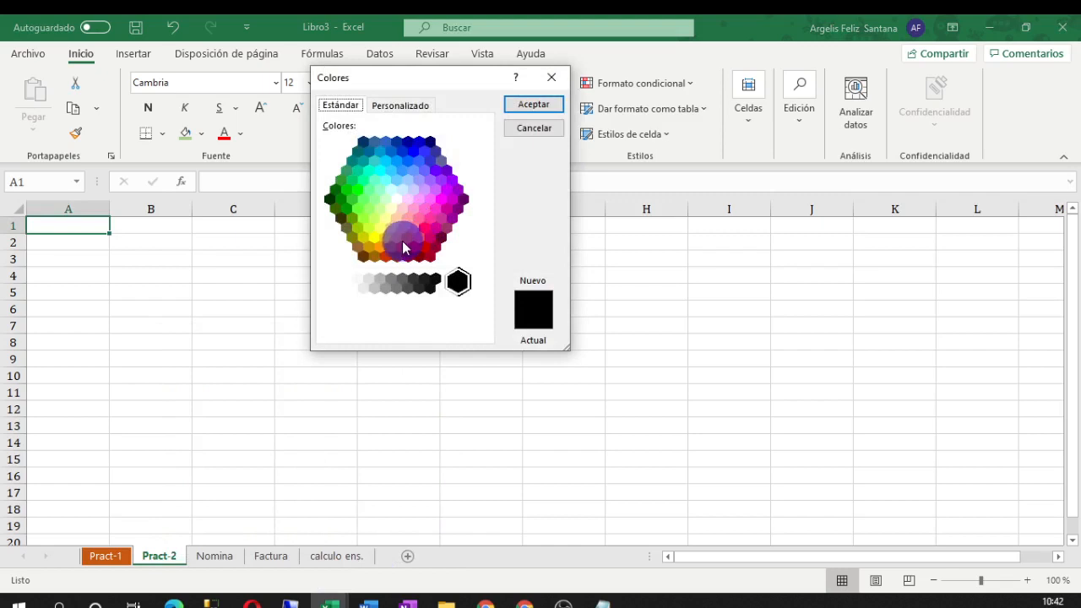
{"action": "left_click", "coordinate": [411, 181]}
{"action": "left_click", "coordinate": [515, 105]}
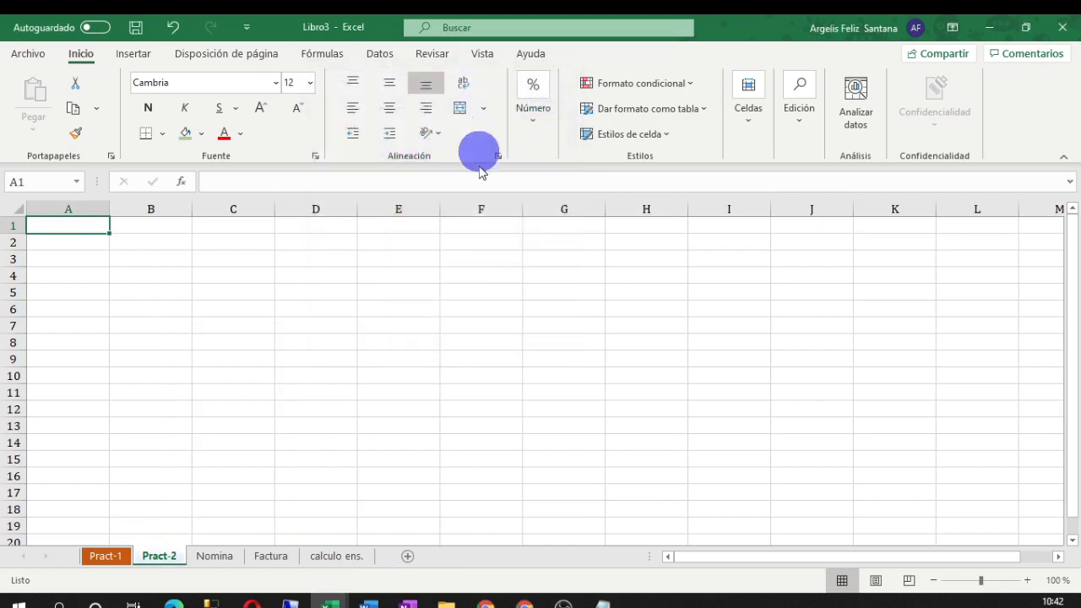
Colour the Nomina tab green and the Factura tab grey
{"action": "left_click", "coordinate": [215, 555]}
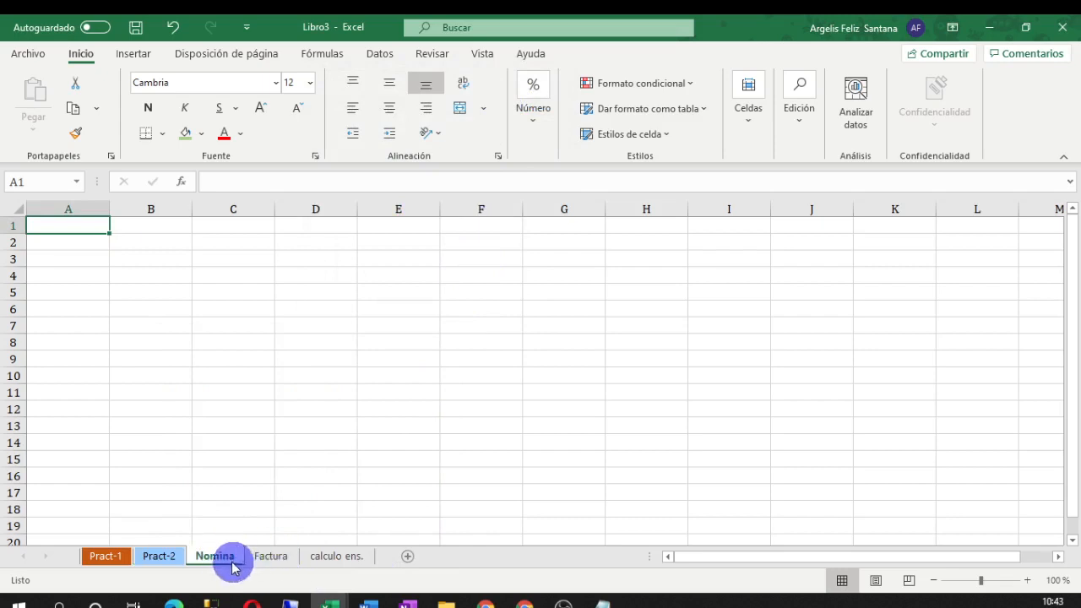
{"action": "right_click", "coordinate": [221, 557]}
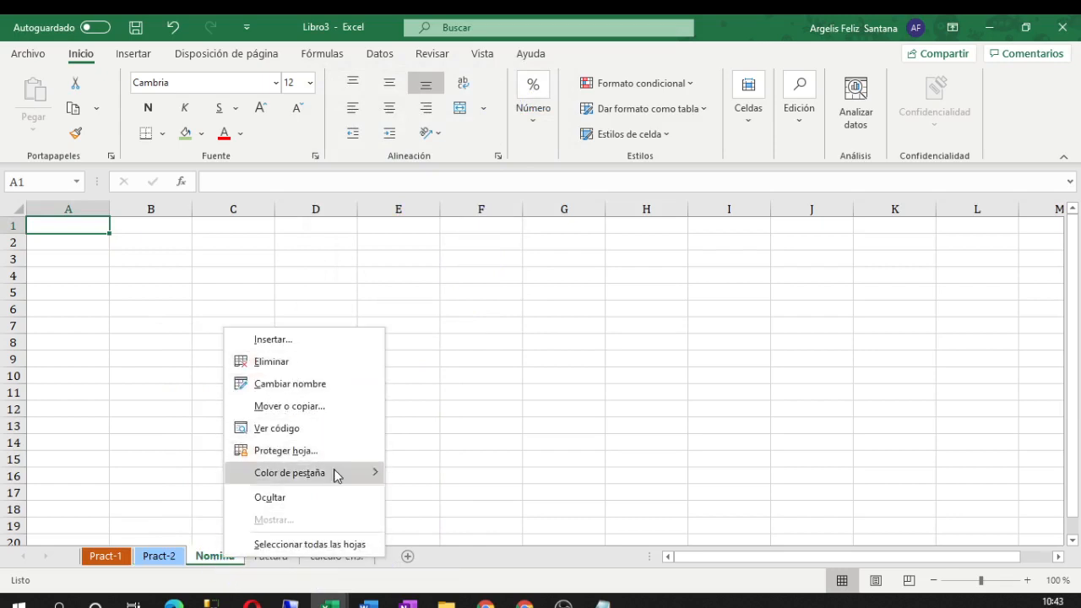
{"action": "mouse_move", "coordinate": [351, 478]}
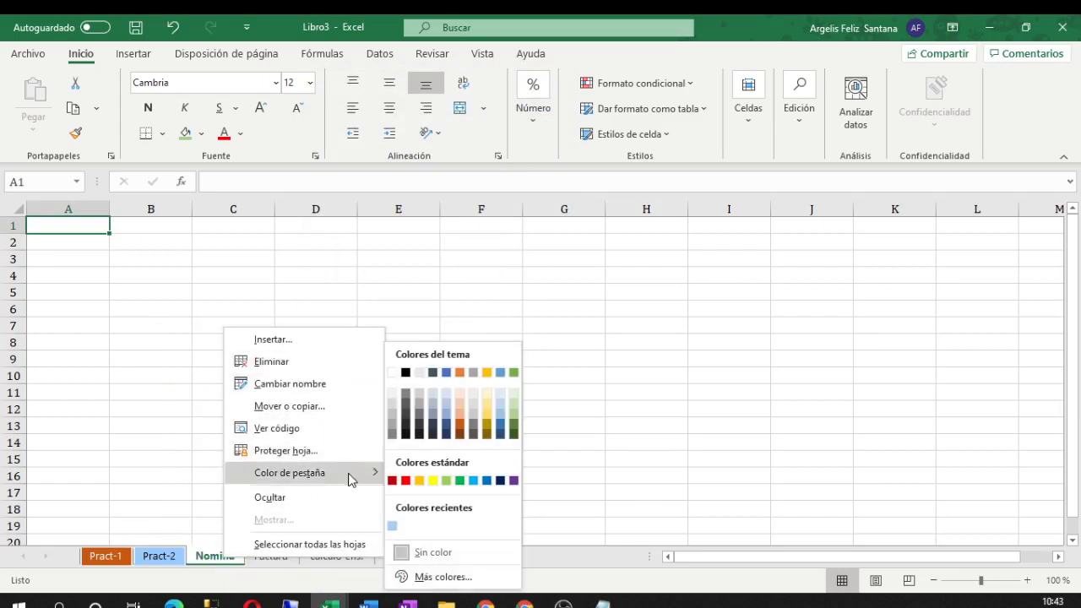
{"action": "left_click", "coordinate": [461, 481]}
{"action": "left_click", "coordinate": [280, 563]}
{"action": "right_click", "coordinate": [282, 564]}
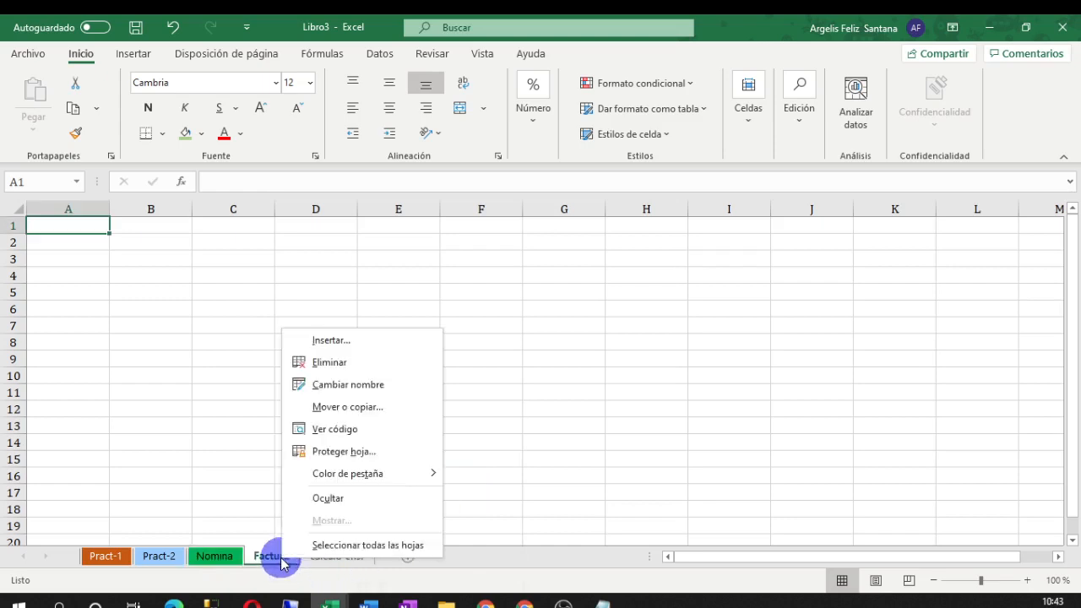
{"action": "mouse_move", "coordinate": [357, 479]}
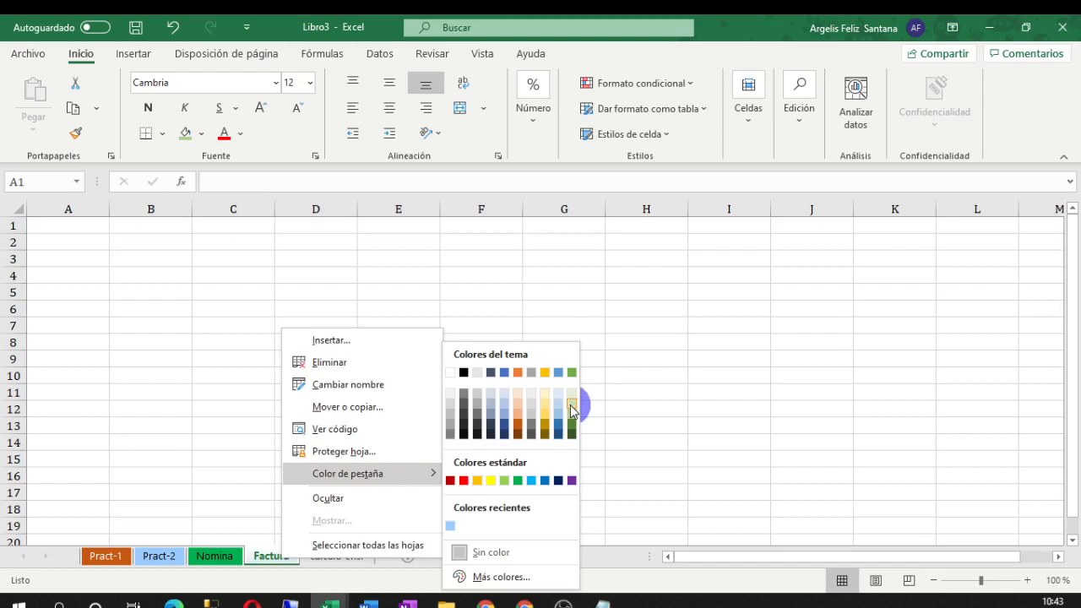
{"action": "left_click", "coordinate": [529, 373]}
Colour the calculo ens. tab dark gold
{"action": "left_click", "coordinate": [321, 557]}
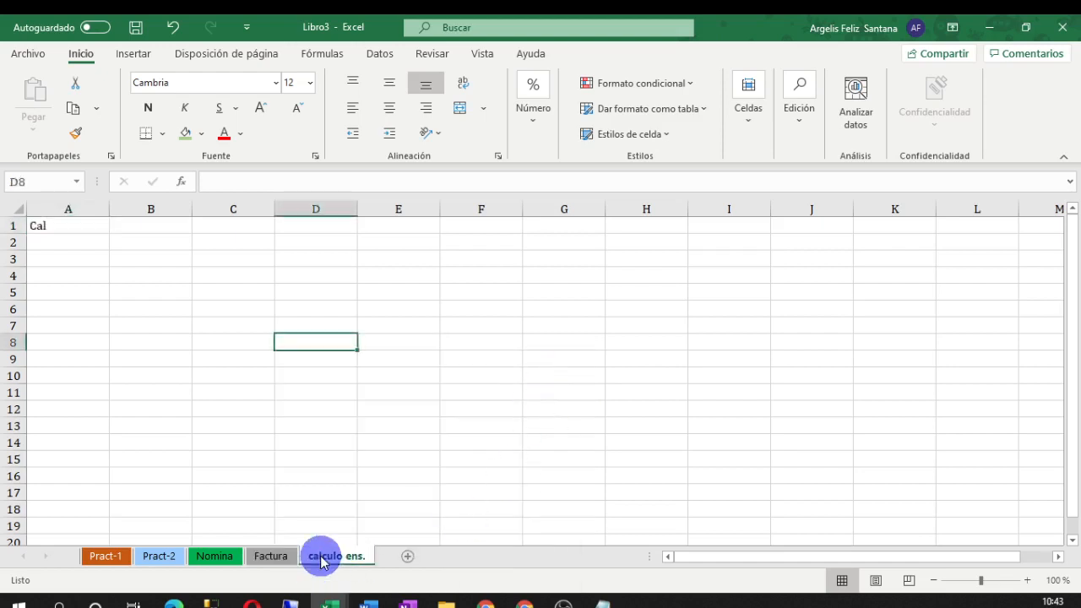
{"action": "right_click", "coordinate": [321, 560]}
{"action": "left_click", "coordinate": [395, 473]}
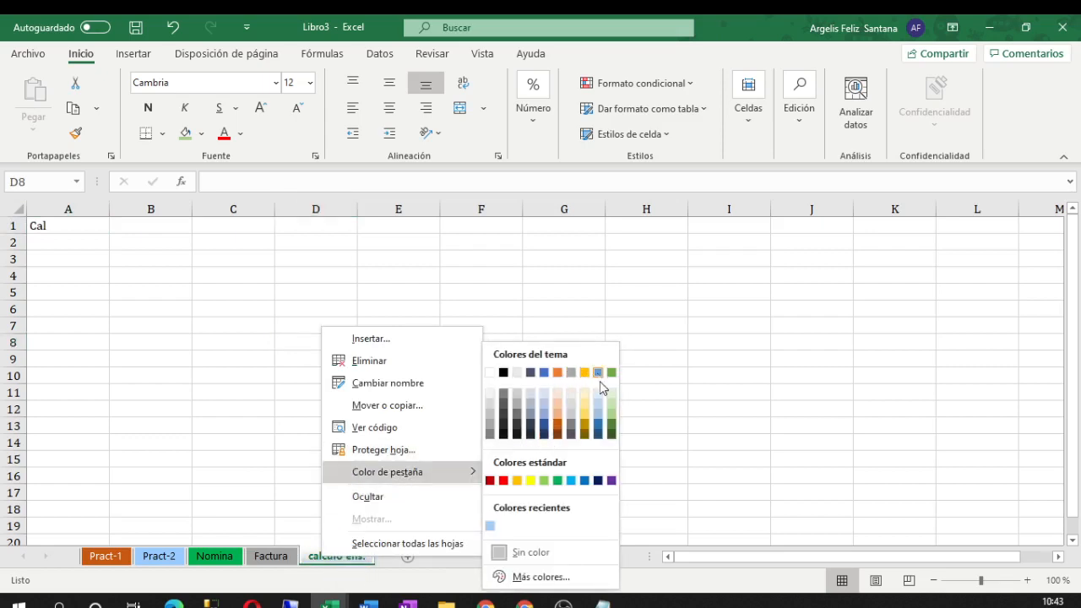
{"action": "left_click", "coordinate": [586, 426]}
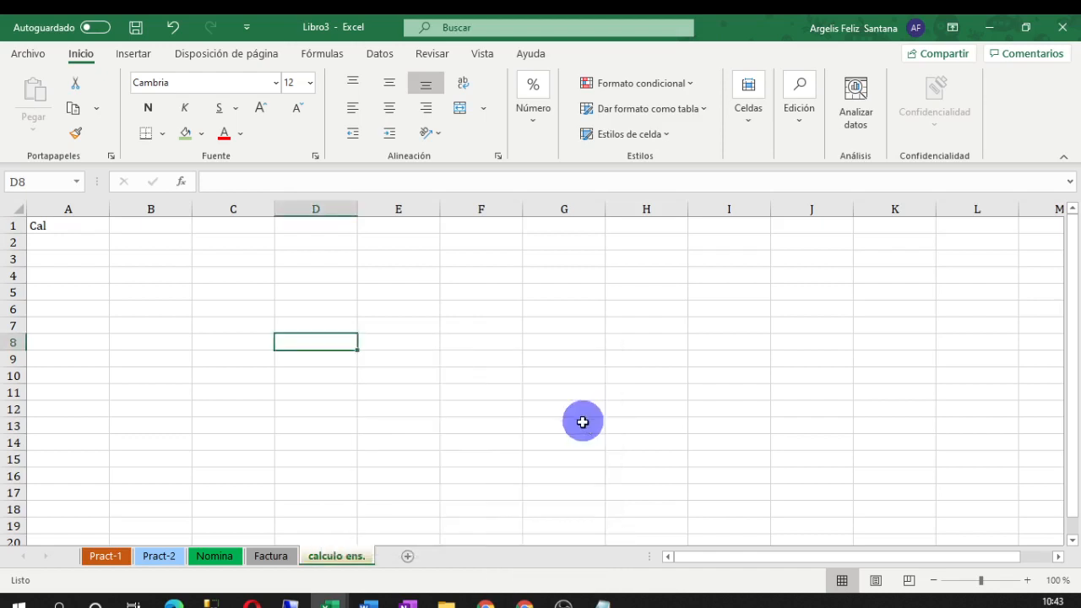
{"action": "left_click", "coordinate": [462, 493]}
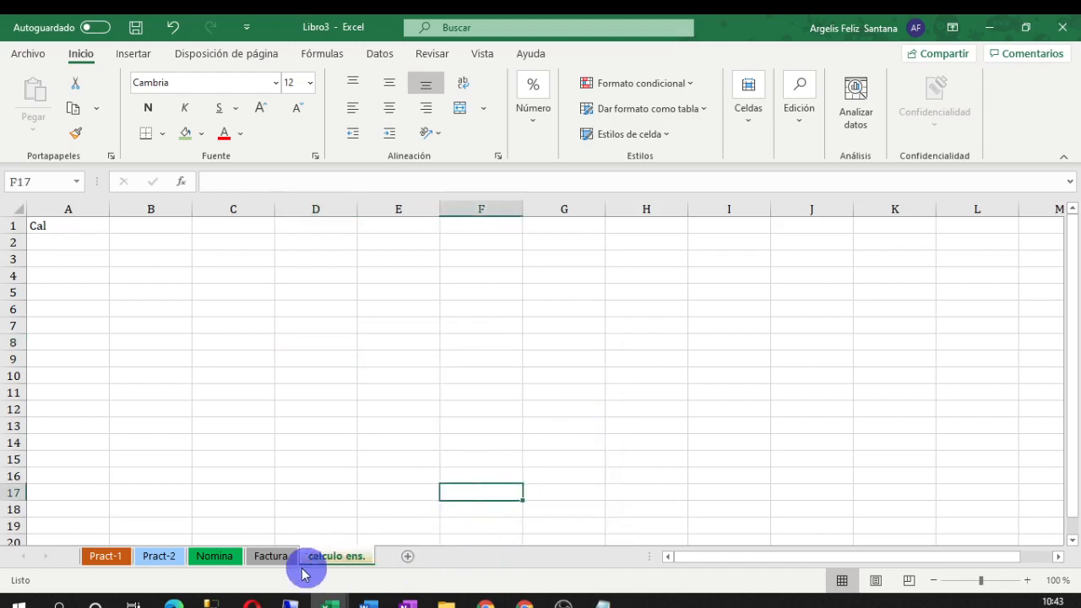
Go back across the Nomina, Factura and Pract-2 tabs to the Pract-1 sheet
{"action": "left_click", "coordinate": [222, 555]}
{"action": "left_click", "coordinate": [272, 557]}
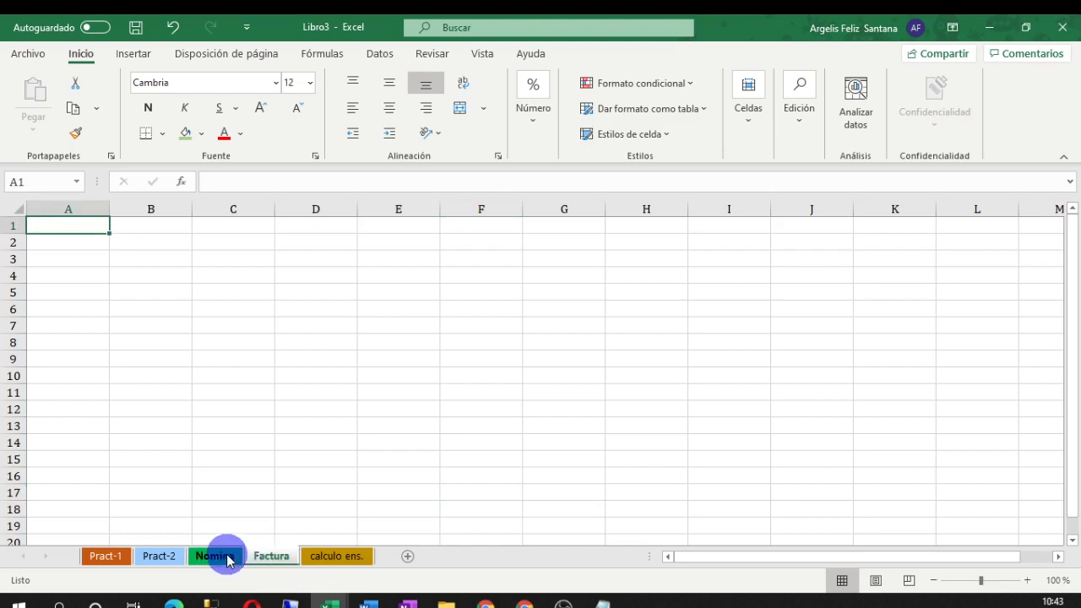
{"action": "left_click", "coordinate": [158, 555]}
{"action": "left_click", "coordinate": [107, 555]}
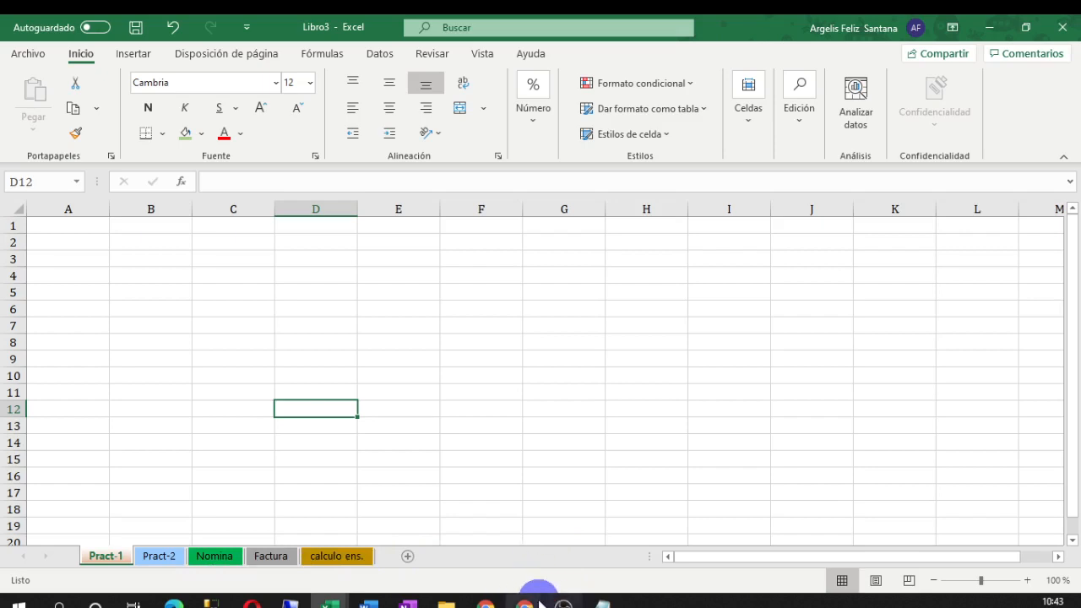
Bring the 'Programación de ausencias del empleado' workbook forward from the taskbar
{"action": "left_click", "coordinate": [329, 601]}
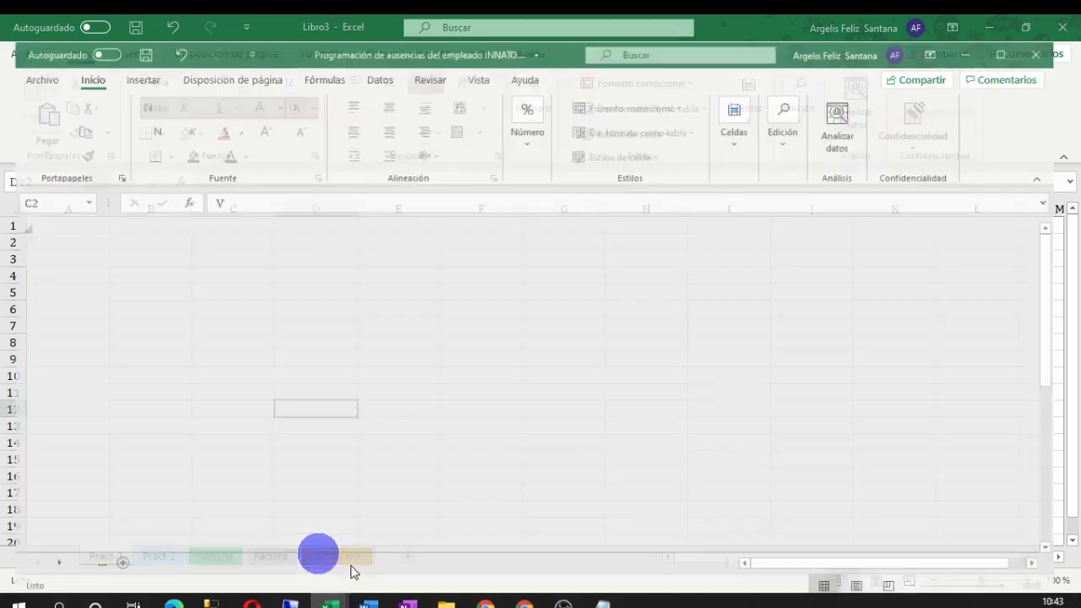
{"action": "left_click", "coordinate": [317, 547]}
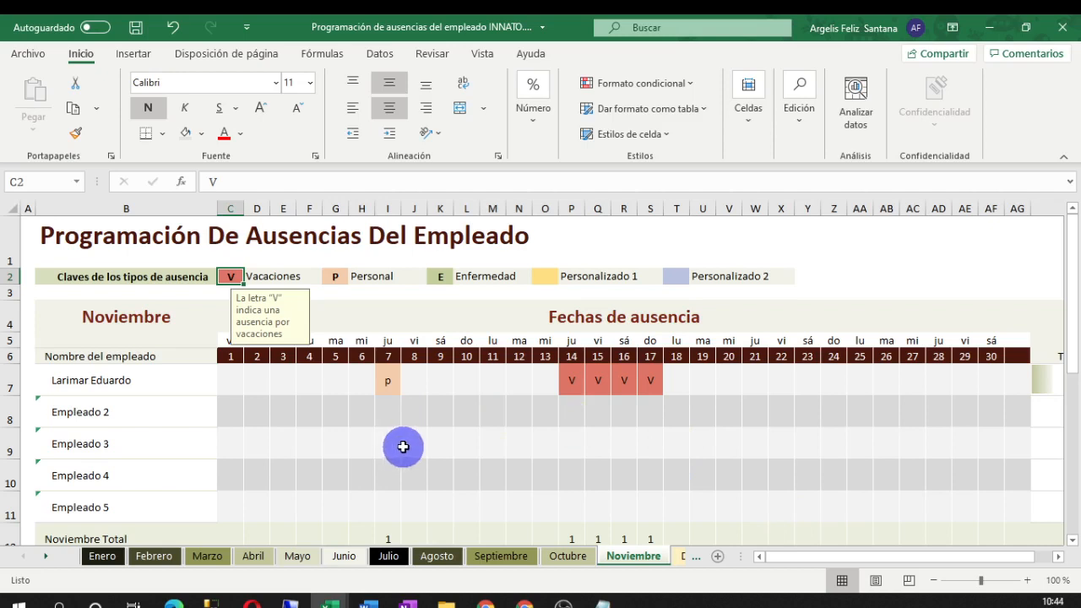
Click around the absence grid, then switch to the Enero sheet
{"action": "left_click", "coordinate": [403, 447]}
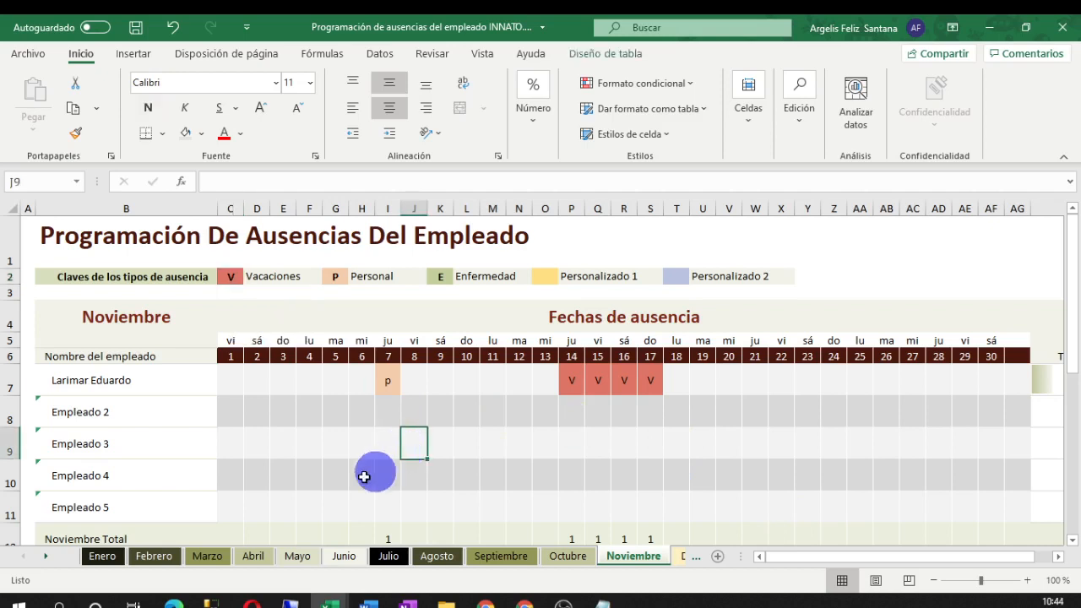
{"action": "left_click", "coordinate": [494, 391]}
{"action": "left_click", "coordinate": [521, 443]}
{"action": "left_click", "coordinate": [395, 422]}
{"action": "left_click", "coordinate": [546, 440]}
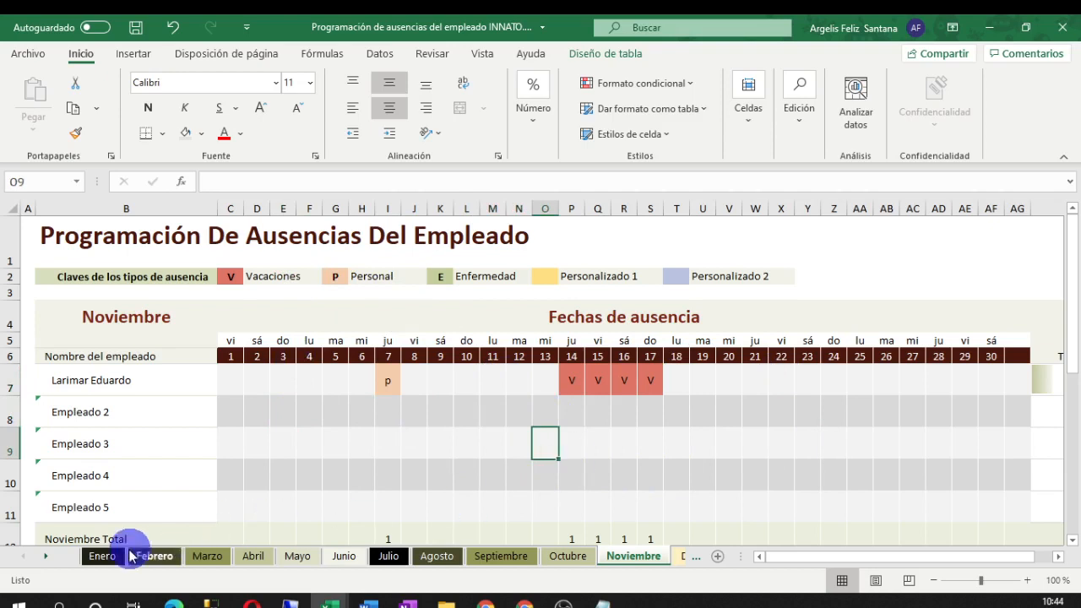
{"action": "left_click", "coordinate": [101, 556]}
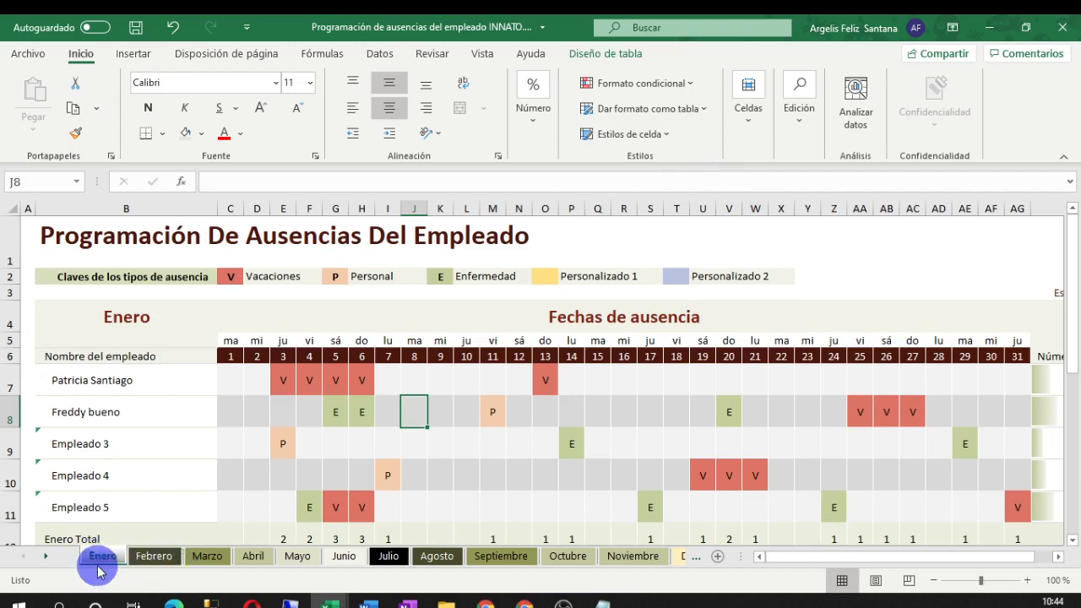
Pick a different employee name in B8's dropdown, then open Nombres de los empleados
{"action": "left_click", "coordinate": [46, 557]}
{"action": "left_click", "coordinate": [46, 557]}
{"action": "left_click", "coordinate": [47, 557]}
{"action": "left_click", "coordinate": [46, 557]}
{"action": "left_click", "coordinate": [46, 557]}
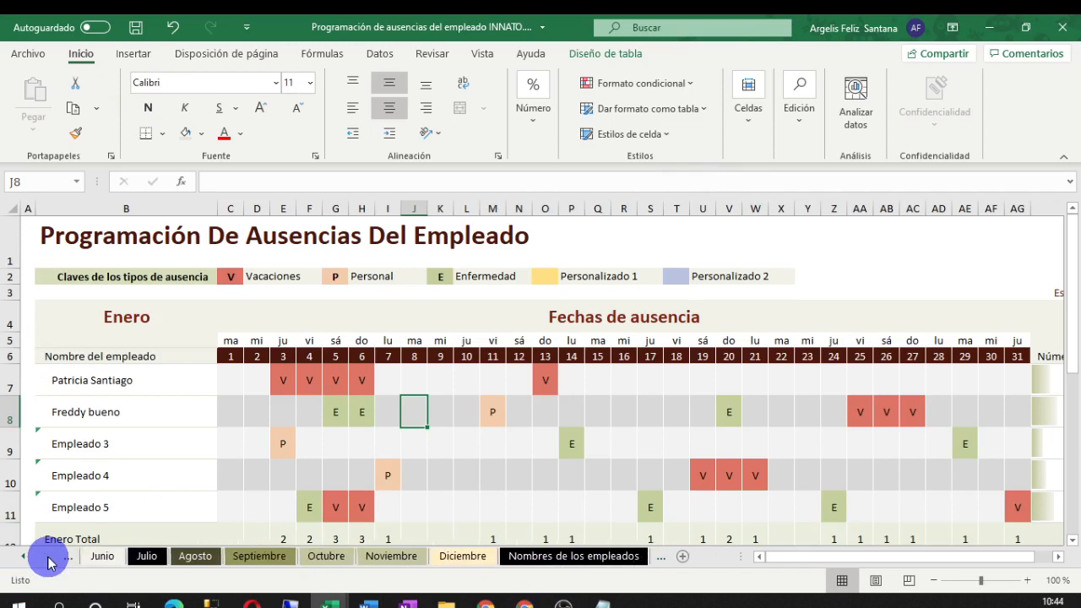
{"action": "left_click", "coordinate": [118, 380]}
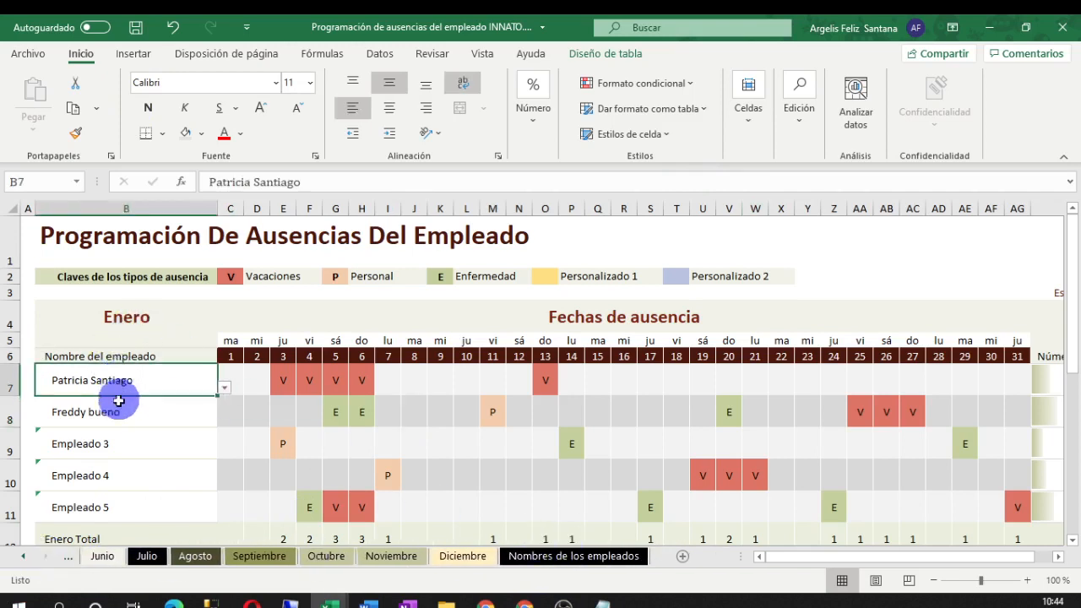
{"action": "left_click", "coordinate": [160, 418]}
{"action": "left_click", "coordinate": [225, 421]}
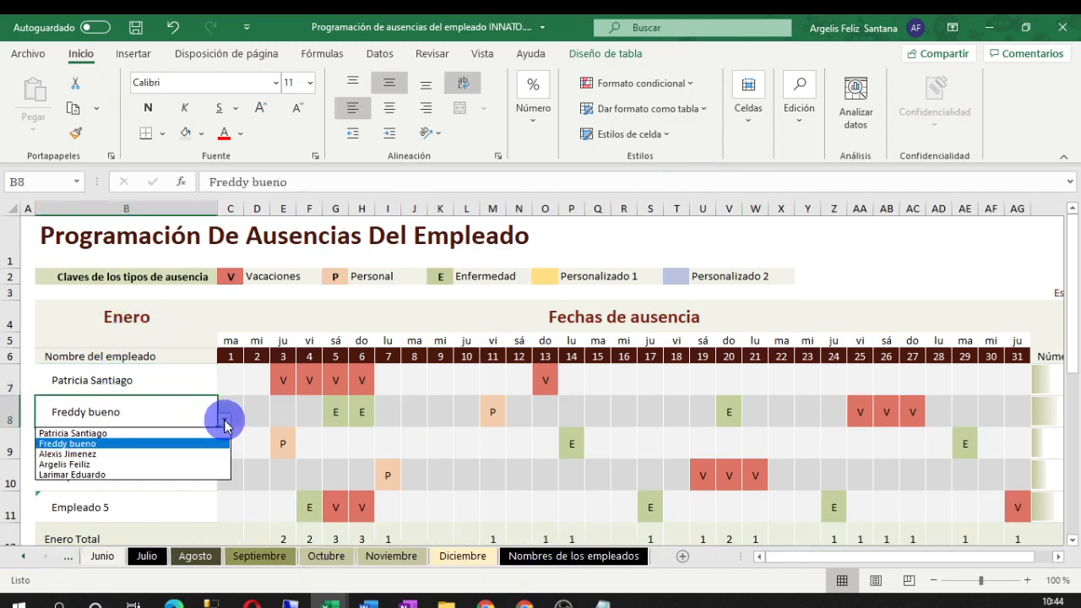
{"action": "left_click", "coordinate": [164, 432]}
{"action": "left_click", "coordinate": [572, 556]}
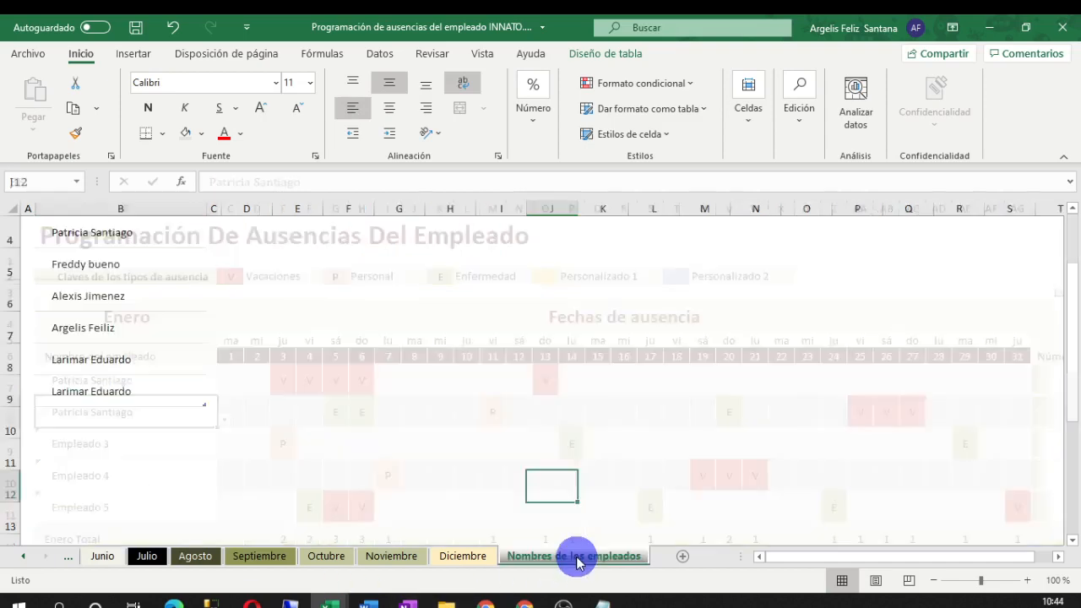
Overwrite the employee names in B4–B6, typing a new first name into B6
{"action": "scroll", "coordinate": [110, 332], "scroll_direction": "up", "scroll_amount": 1}
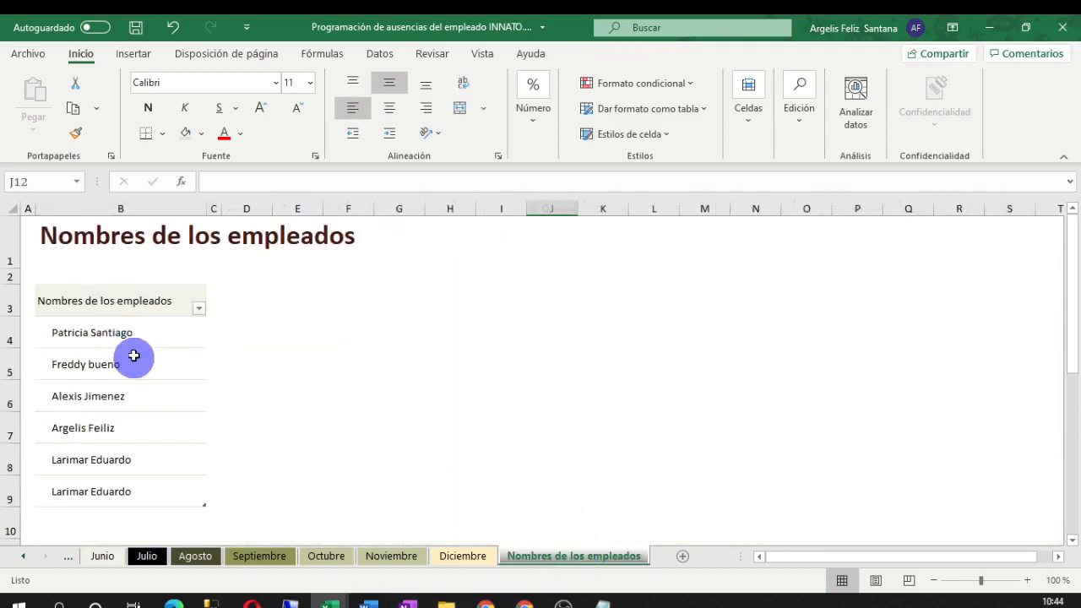
{"action": "double_click", "coordinate": [126, 333]}
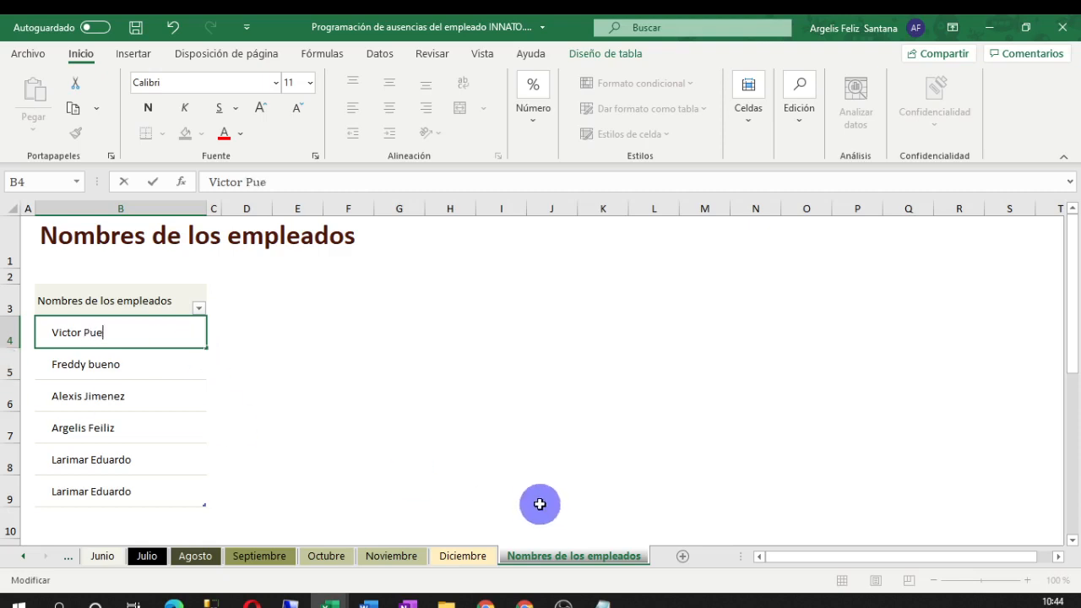
{"action": "double_click", "coordinate": [125, 365]}
{"action": "key", "text": "BackSpace"}
{"action": "key", "text": "BackSpace"}
{"action": "key", "text": "BackSpace"}
{"action": "key", "text": "BackSpace"}
{"action": "key", "text": "BackSpace"}
{"action": "key", "text": "BackSpace"}
{"action": "key", "text": "BackSpace"}
{"action": "key", "text": "BackSpace"}
{"action": "key", "text": "BackSpace"}
{"action": "key", "text": "BackSpace"}
{"action": "key", "text": "BackSpace"}
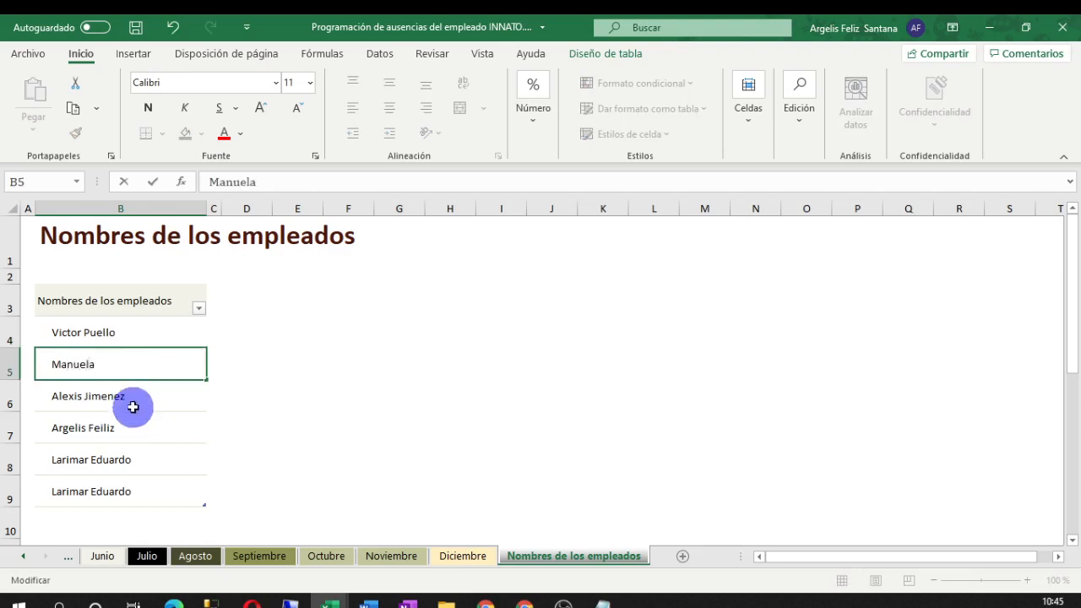
{"action": "double_click", "coordinate": [127, 402]}
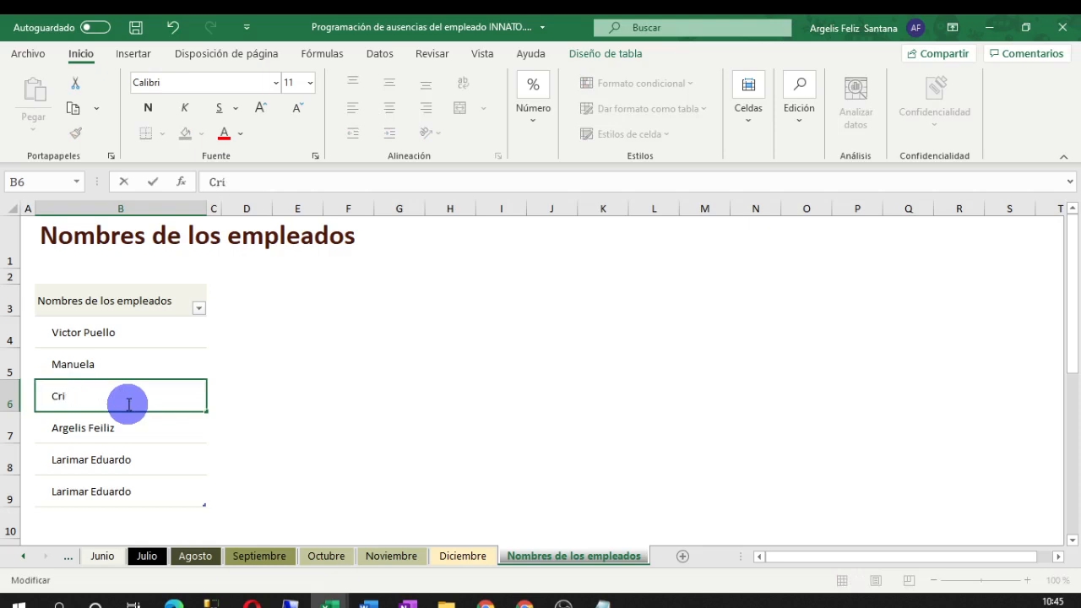
{"action": "type", "text": "Cristal"}
{"action": "left_click", "coordinate": [448, 395]}
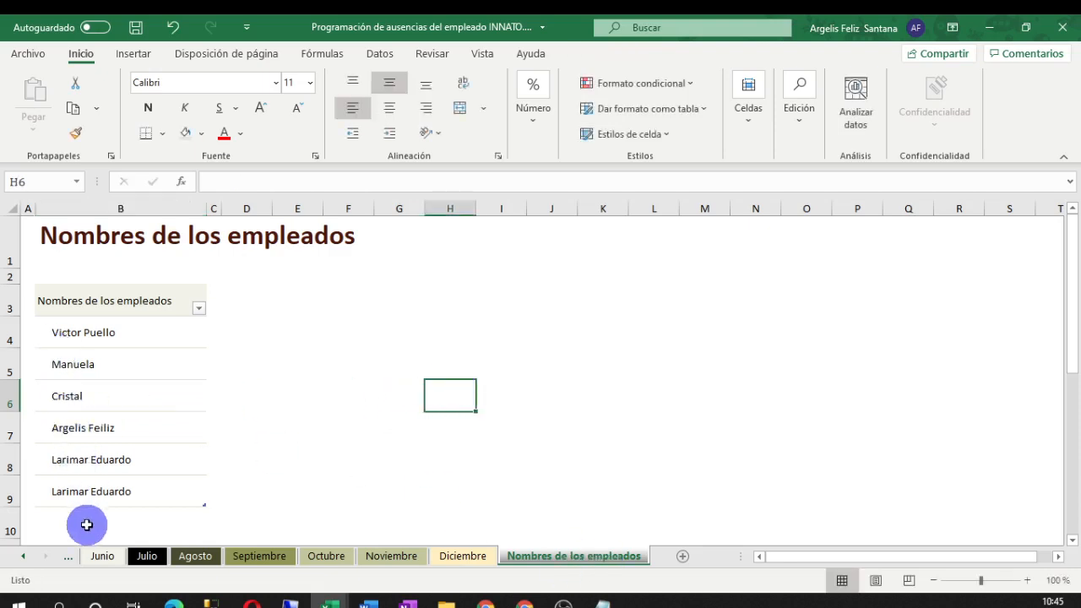
On Diciembre, set B7 to a newly added employee name, then select Empleado 2's 15th cell
{"action": "left_click", "coordinate": [461, 555]}
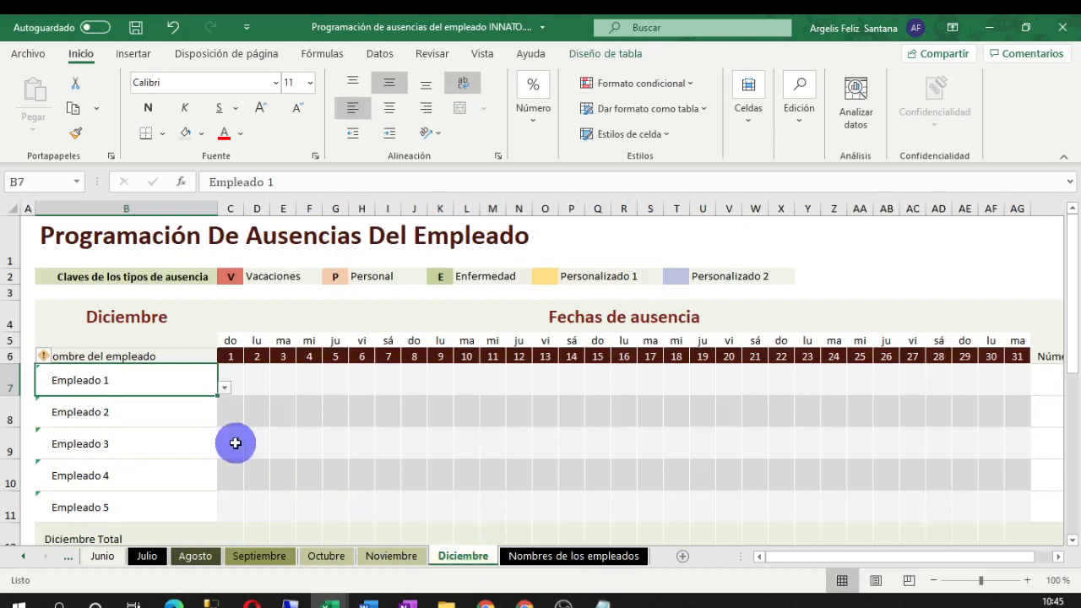
{"action": "left_click", "coordinate": [225, 388]}
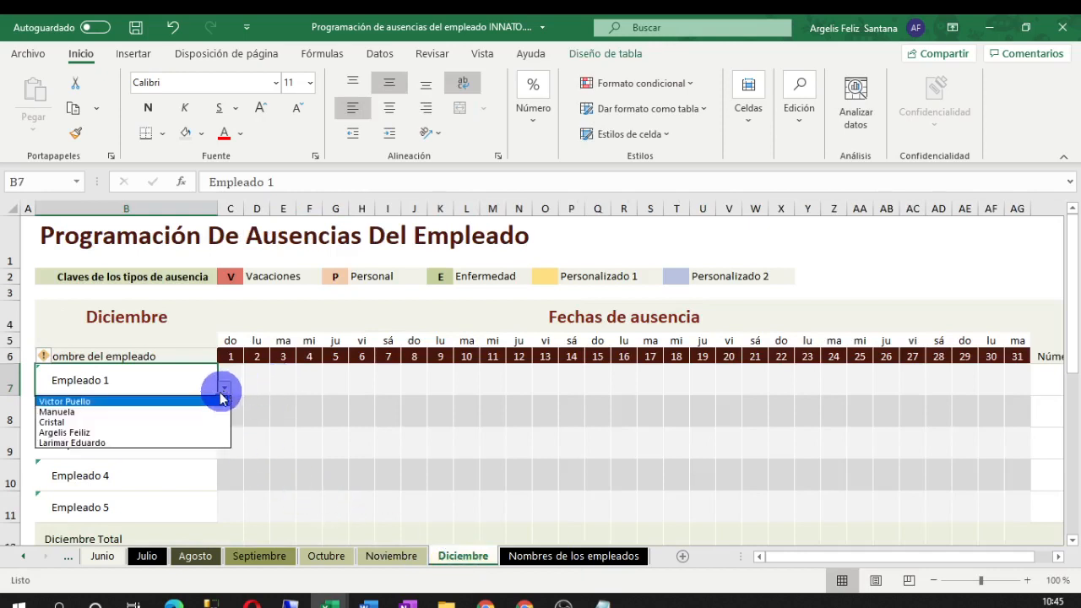
{"action": "left_click", "coordinate": [182, 422]}
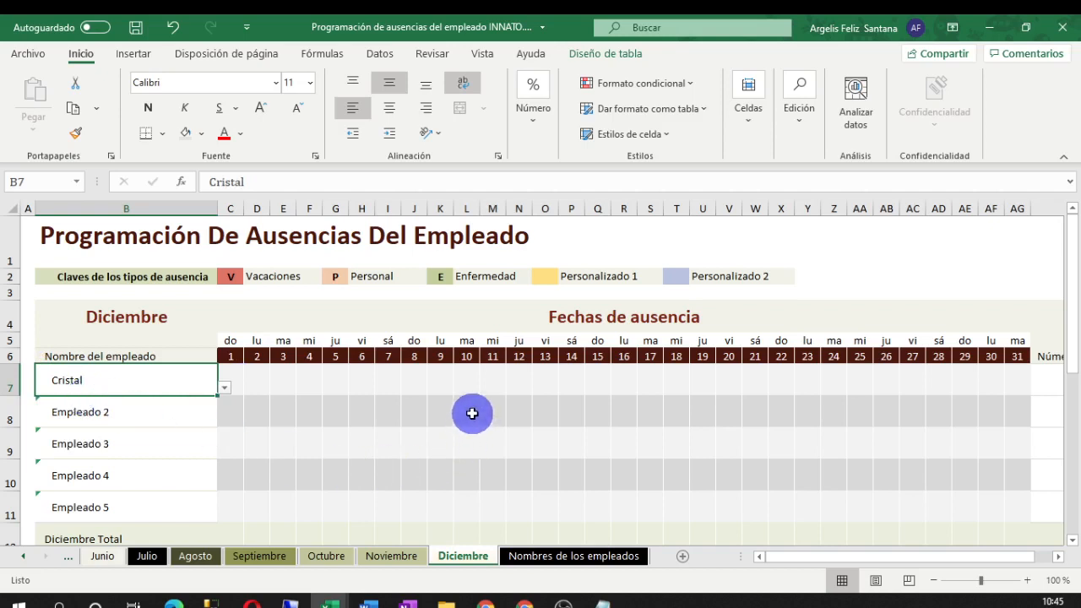
{"action": "left_click", "coordinate": [601, 411]}
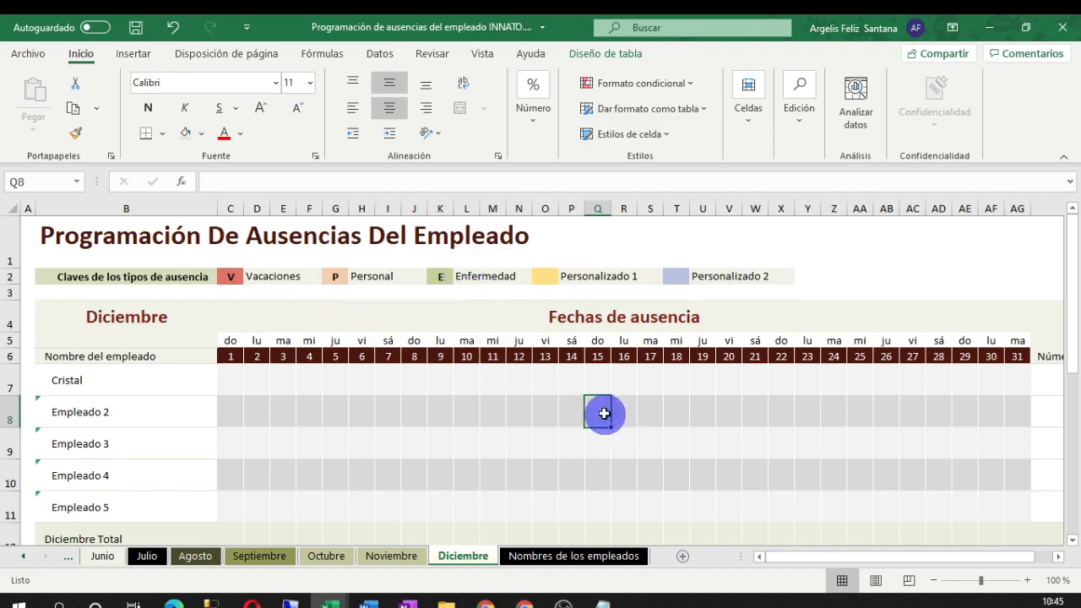
Mark Empleado 2's Diciembre 15 cell Q8 with 'v' for vacation
{"action": "type", "text": "v"}
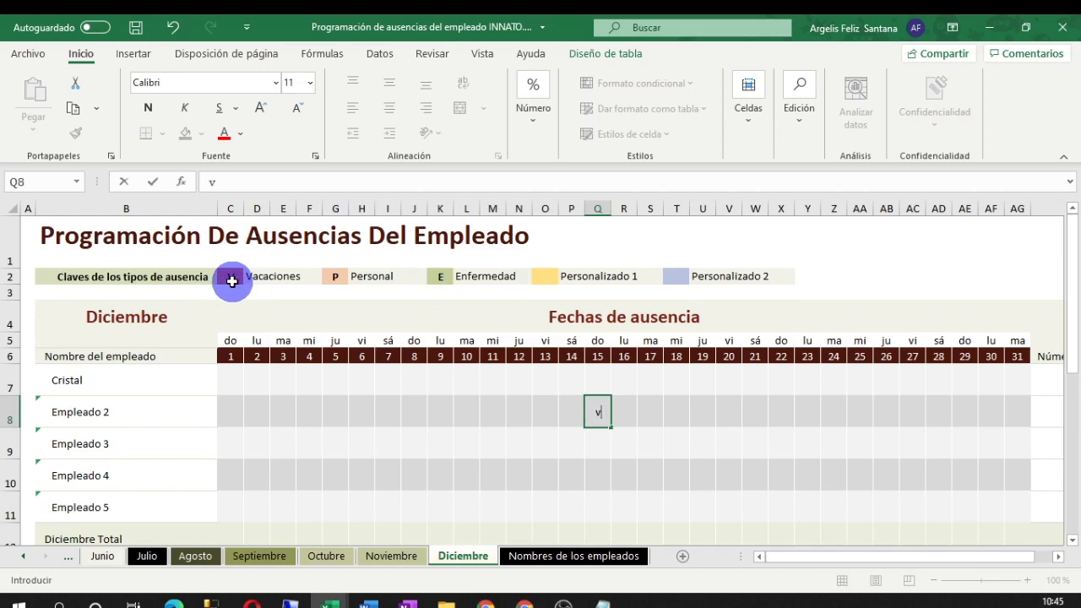
{"action": "key", "text": "Return"}
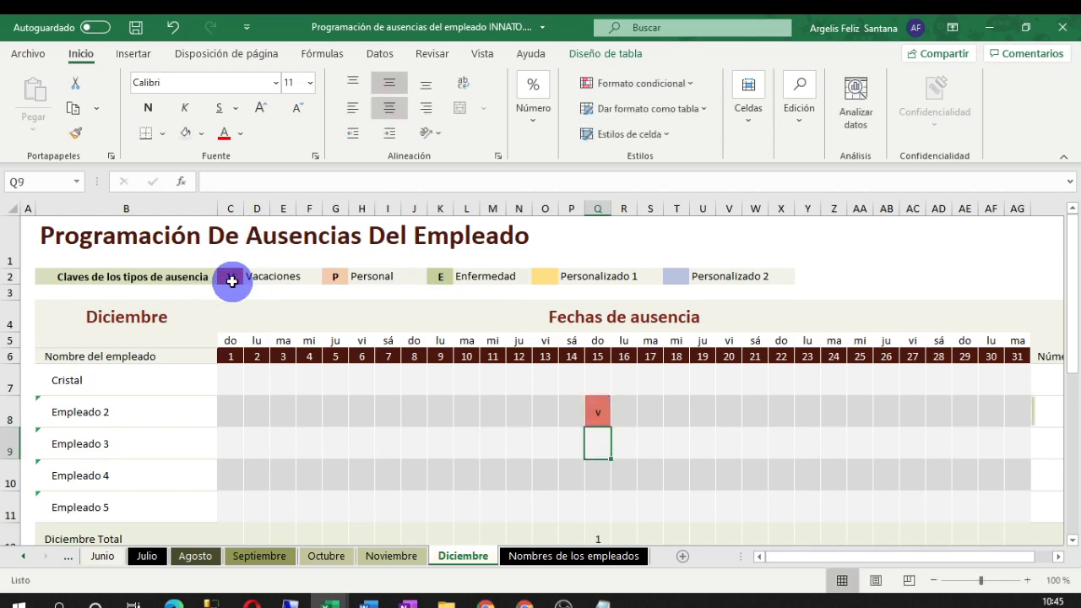
{"action": "left_click", "coordinate": [603, 406]}
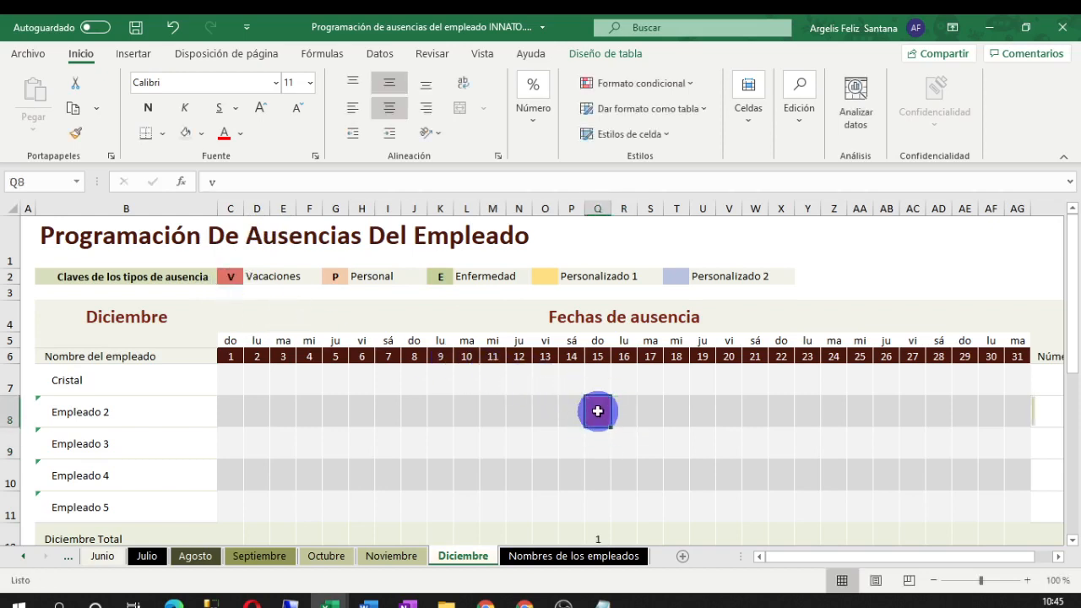
{"action": "left_click", "coordinate": [614, 407]}
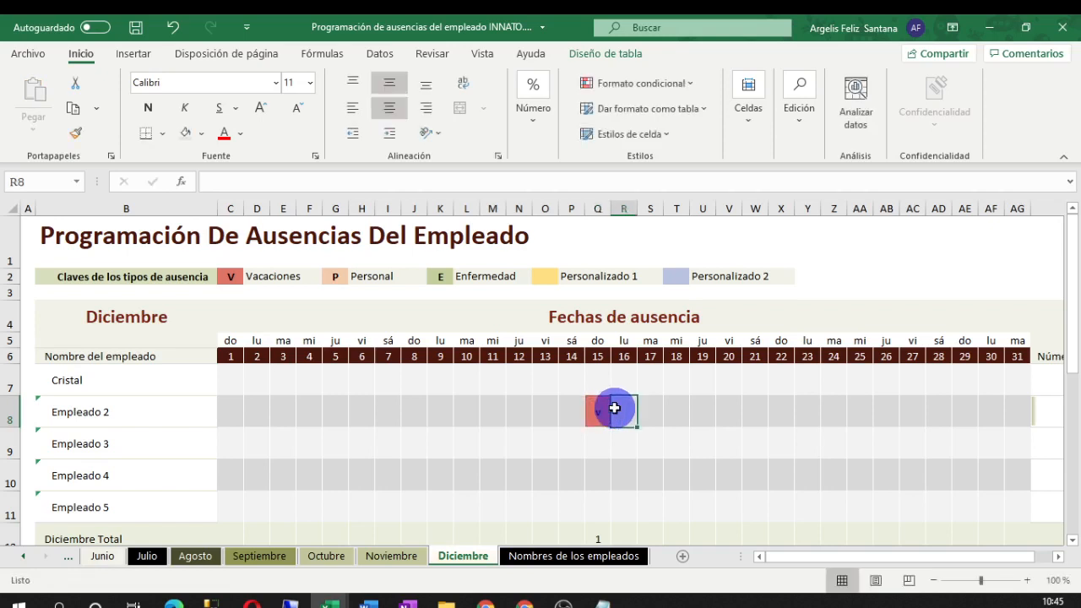
{"action": "left_click", "coordinate": [602, 412]}
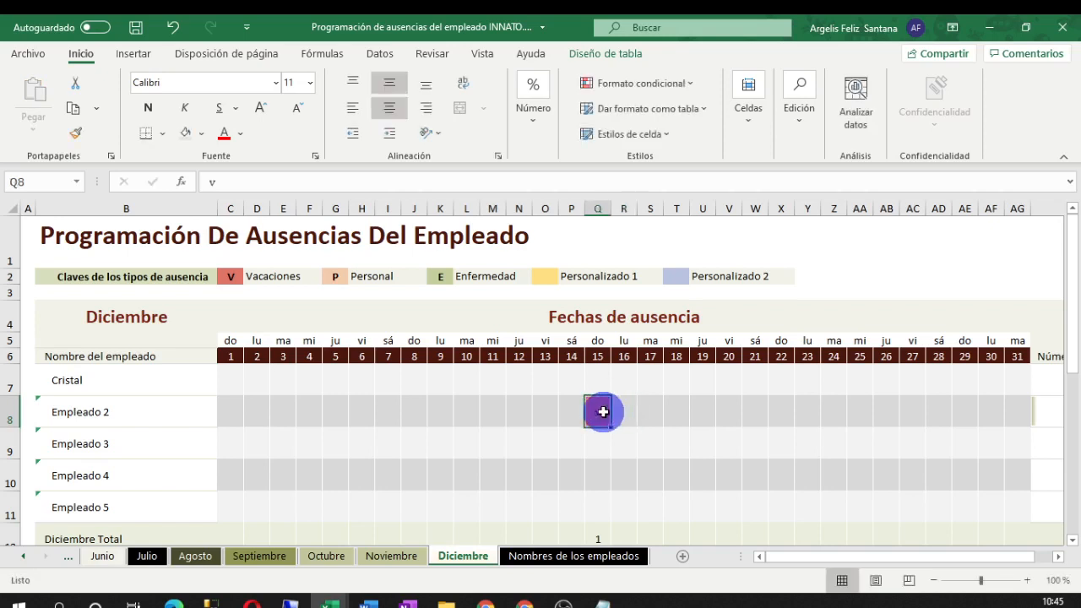
Fill R8, S8 and T8 with 'v' as well, then go to the Noviembre sheet
{"action": "key", "text": "ctrl+c"}
{"action": "left_click", "coordinate": [619, 412]}
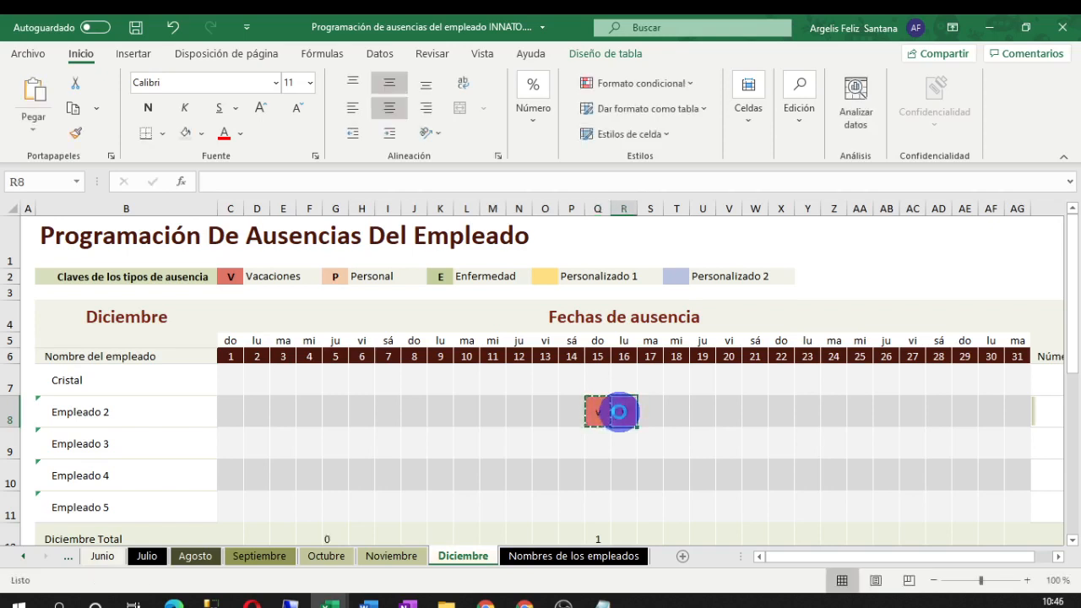
{"action": "key", "text": "ctrl+v"}
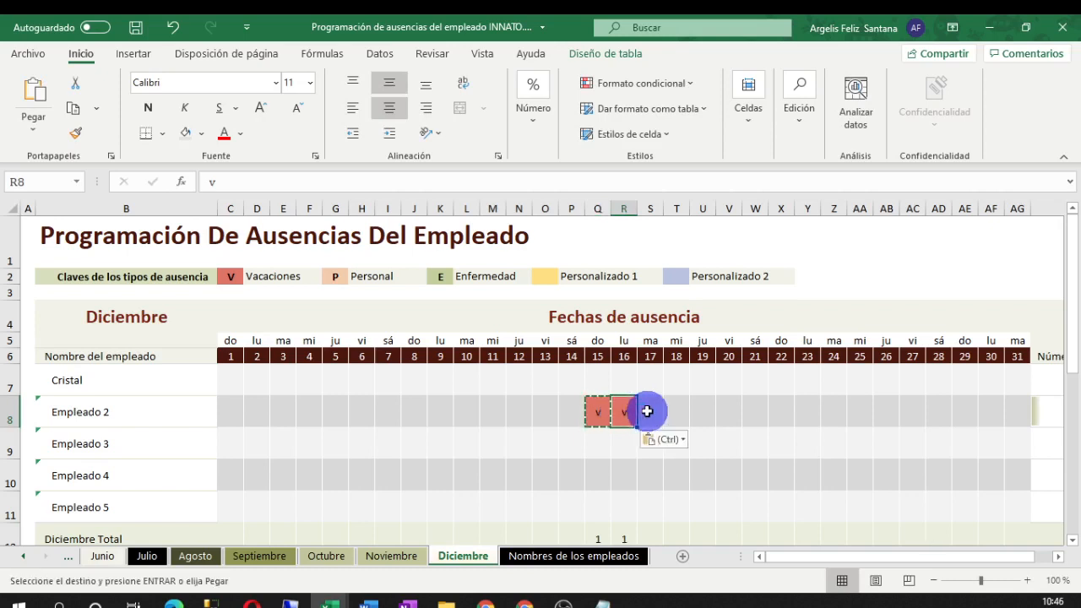
{"action": "left_click", "coordinate": [647, 411]}
{"action": "key", "text": "ctrl+v"}
{"action": "left_click", "coordinate": [680, 411]}
{"action": "type", "text": "v"}
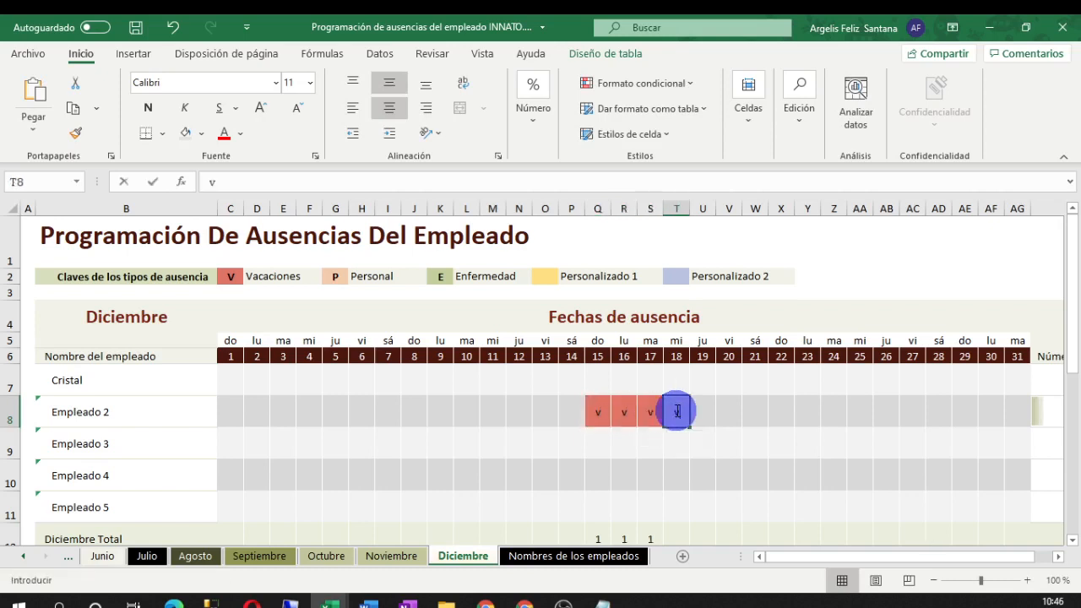
{"action": "left_click", "coordinate": [710, 421]}
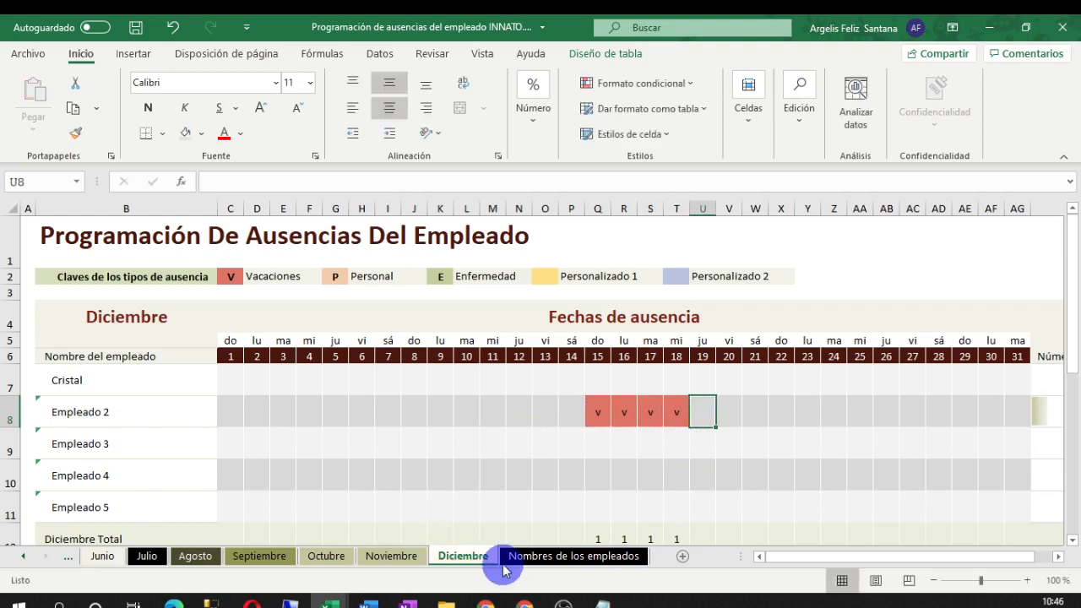
{"action": "left_click", "coordinate": [391, 556]}
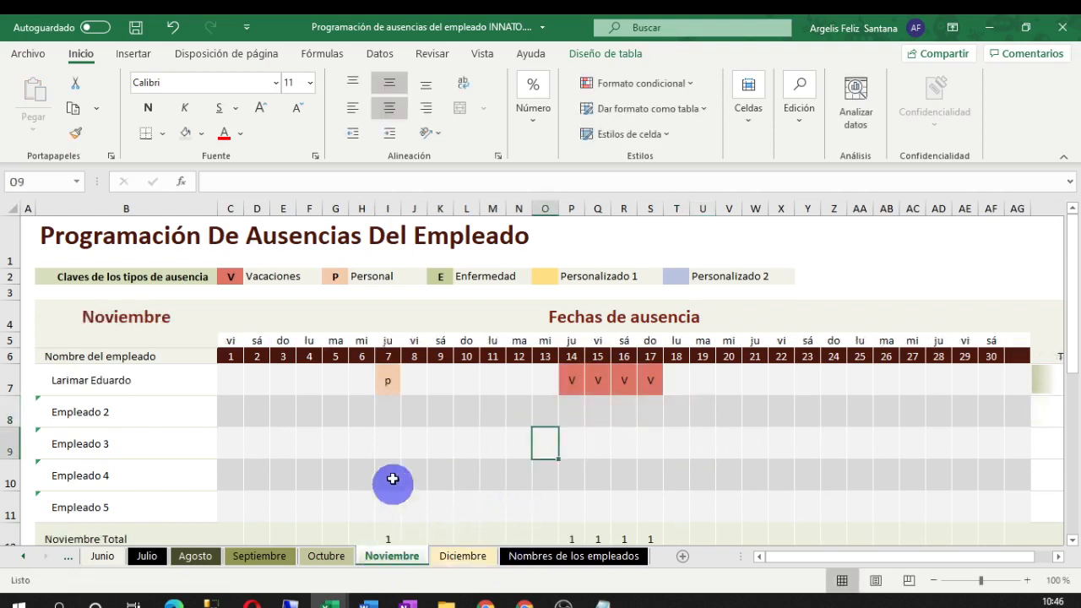
On Noviembre, choose a different employee for B7 from its dropdown
{"action": "left_click", "coordinate": [135, 377]}
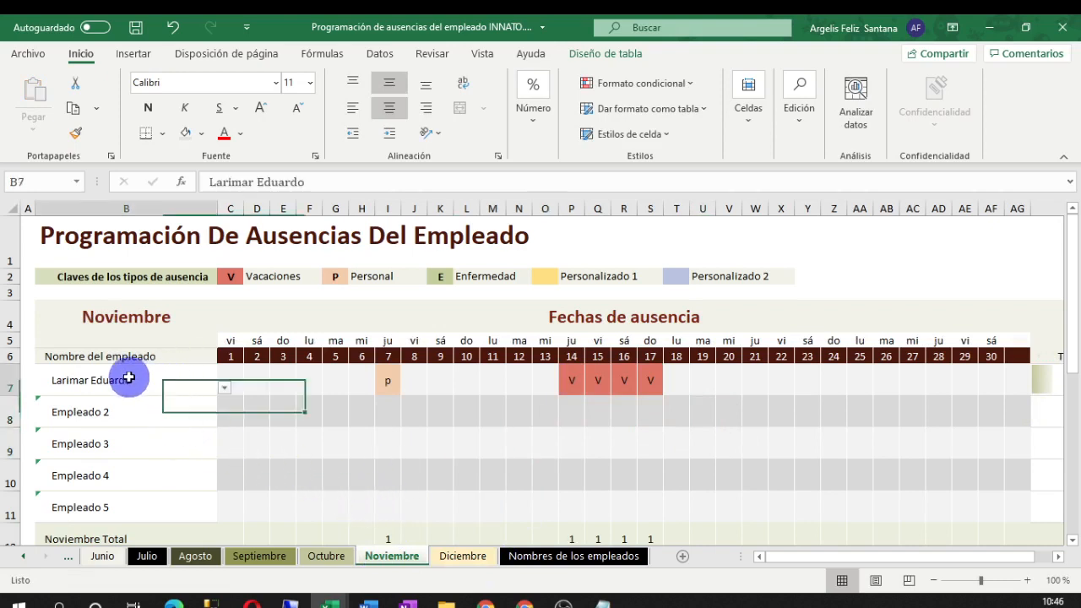
{"action": "left_click", "coordinate": [225, 387]}
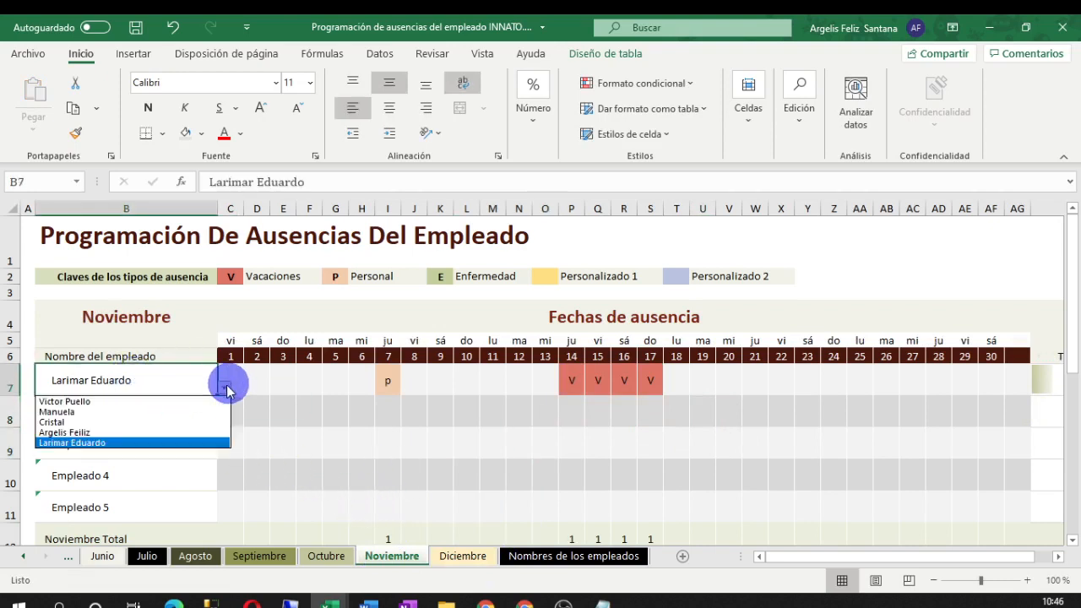
{"action": "left_click", "coordinate": [128, 432]}
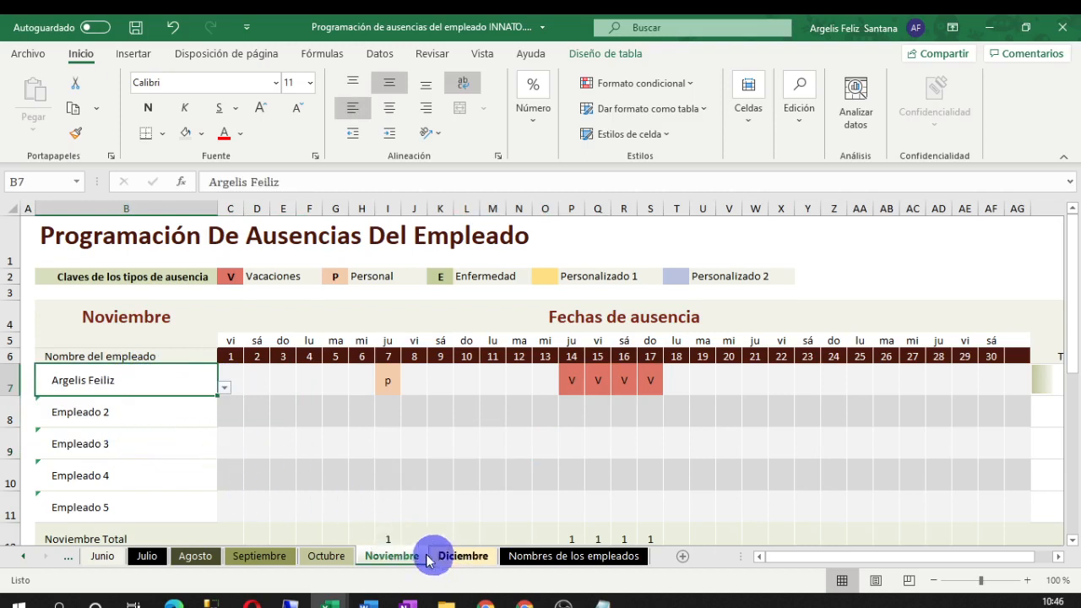
On Octubre, choose a different employee for B7 from its dropdown
{"action": "left_click", "coordinate": [326, 556]}
{"action": "left_click", "coordinate": [164, 382]}
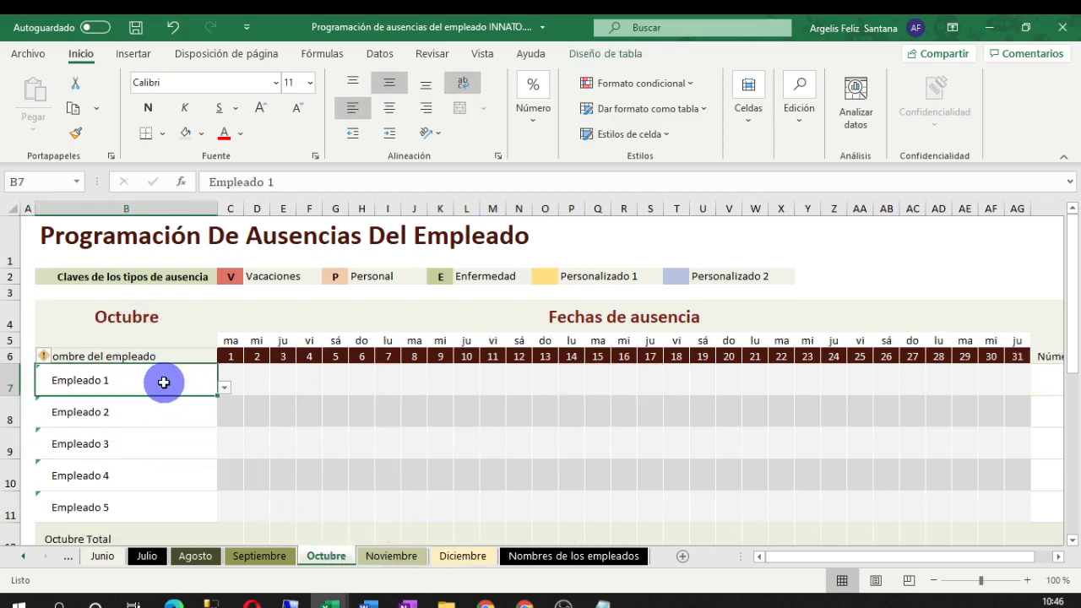
{"action": "left_click", "coordinate": [224, 387]}
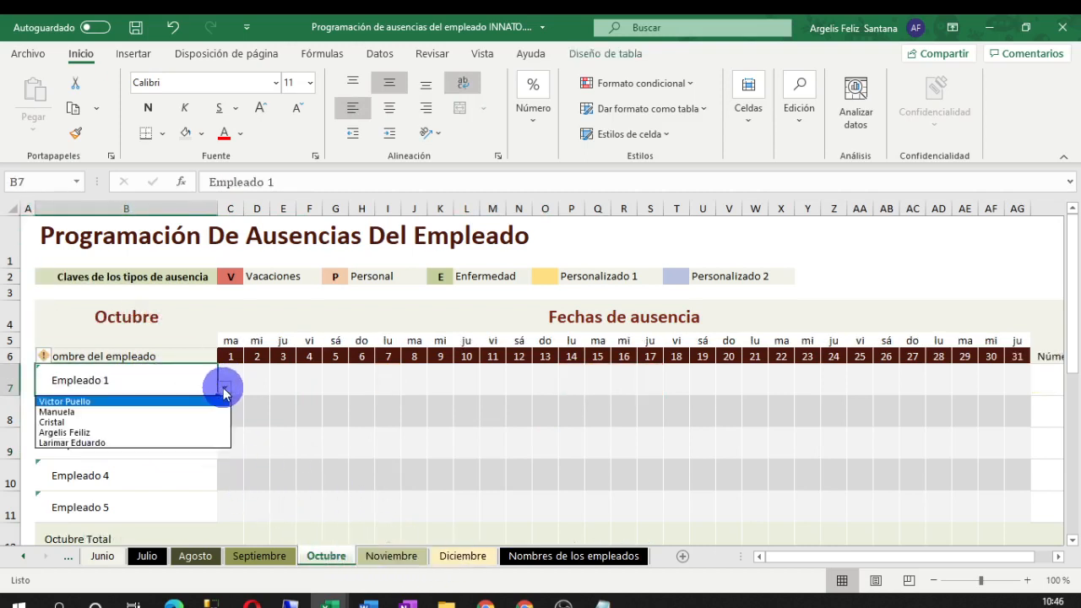
{"action": "left_click", "coordinate": [135, 412]}
{"action": "left_click", "coordinate": [363, 410]}
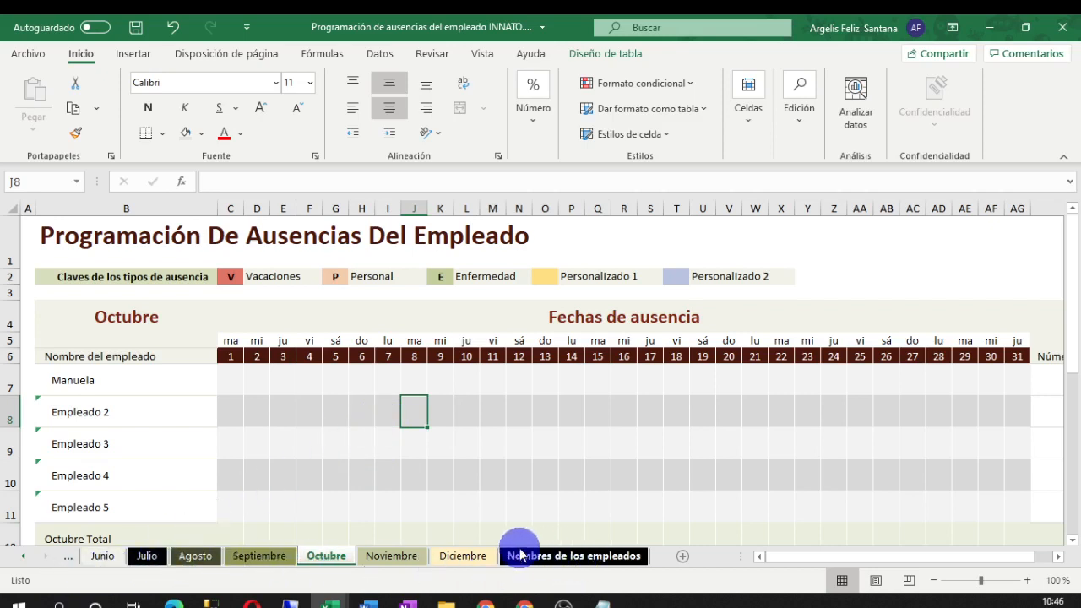
Minimize the absence-schedule workbook so Libro3's empty Pract-1 sheet is showing
{"action": "left_click", "coordinate": [27, 562]}
{"action": "left_click", "coordinate": [27, 562]}
{"action": "left_click", "coordinate": [27, 562]}
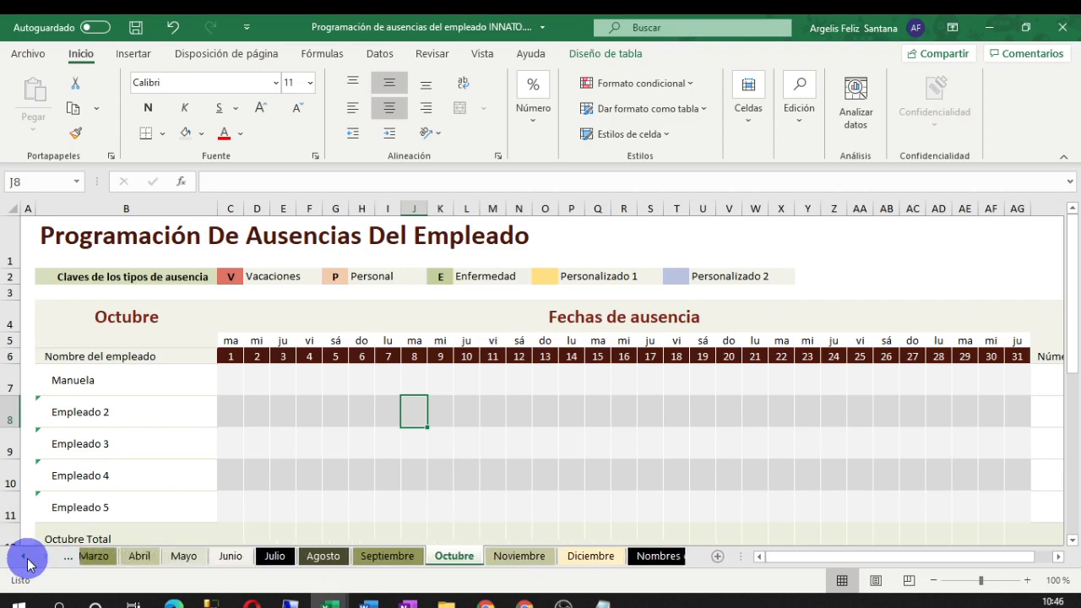
{"action": "left_click", "coordinate": [27, 561]}
{"action": "left_click", "coordinate": [27, 561]}
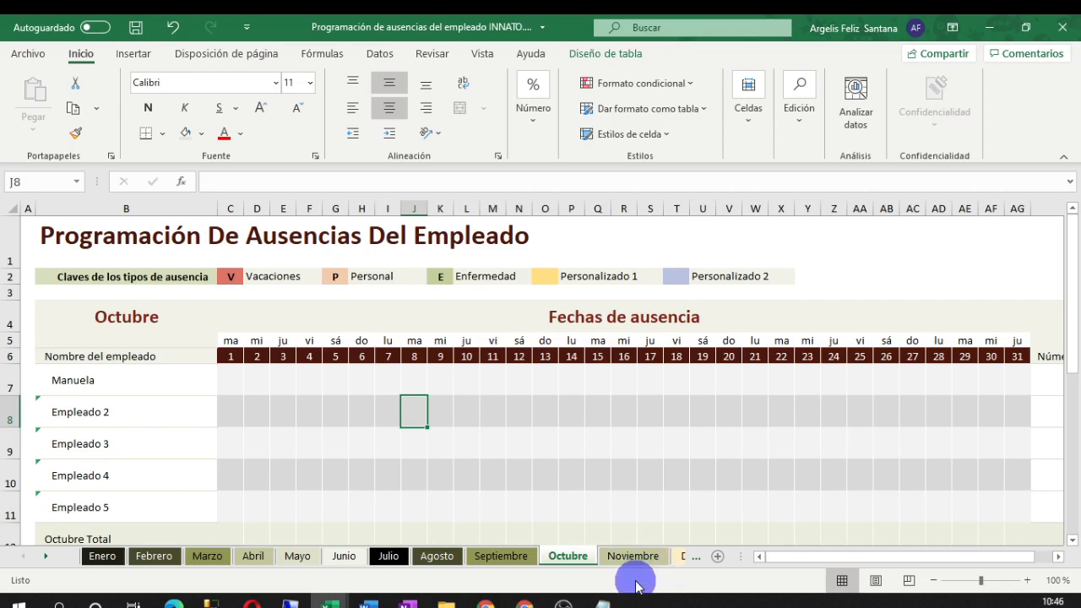
{"action": "mouse_move", "coordinate": [330, 601]}
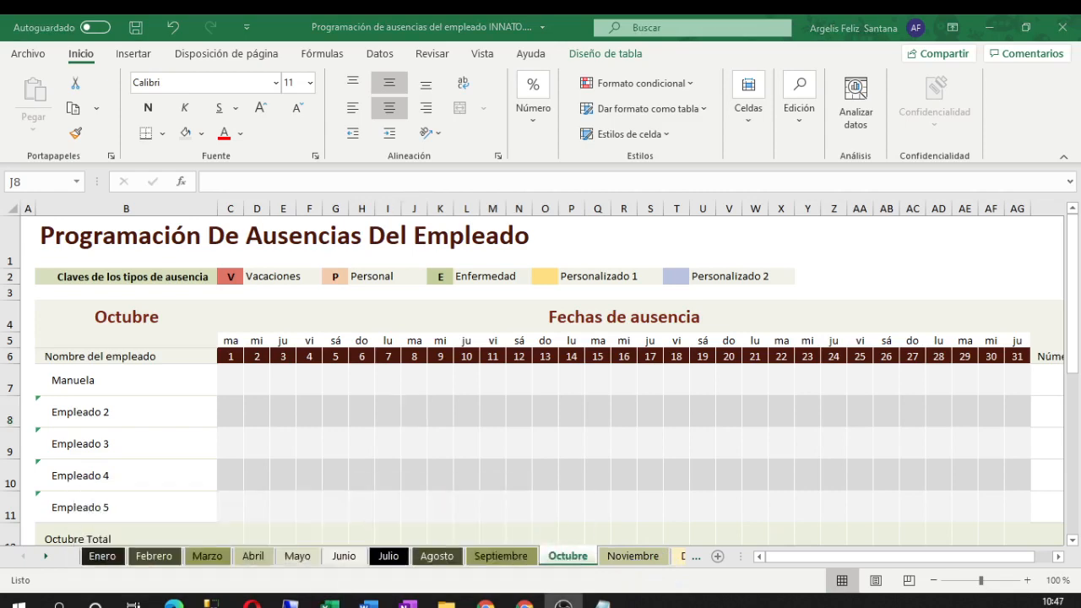
{"action": "key", "text": "alt+Tab"}
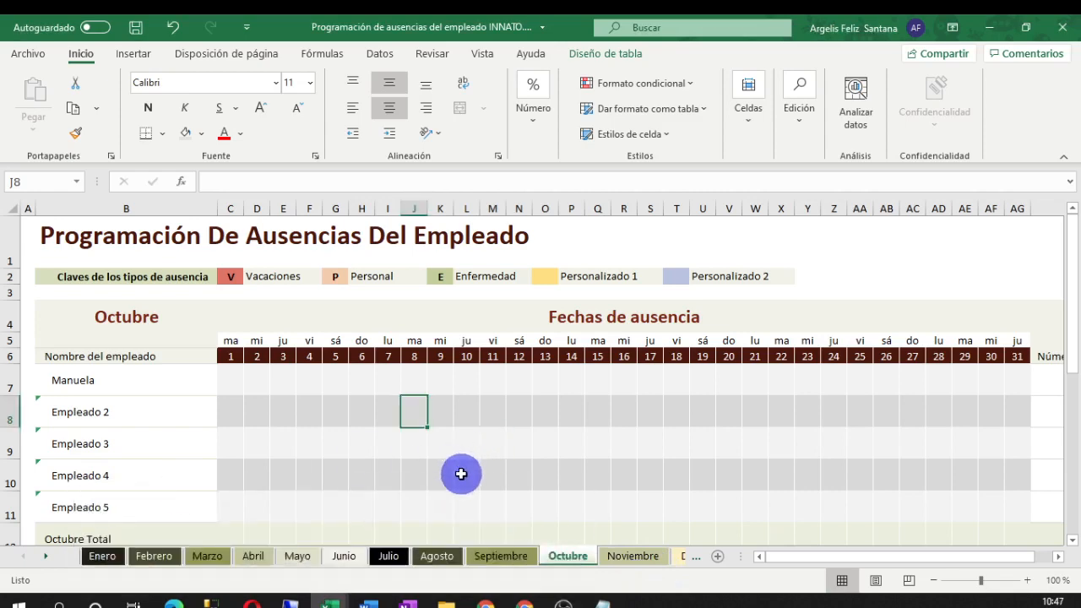
{"action": "left_click", "coordinate": [986, 31]}
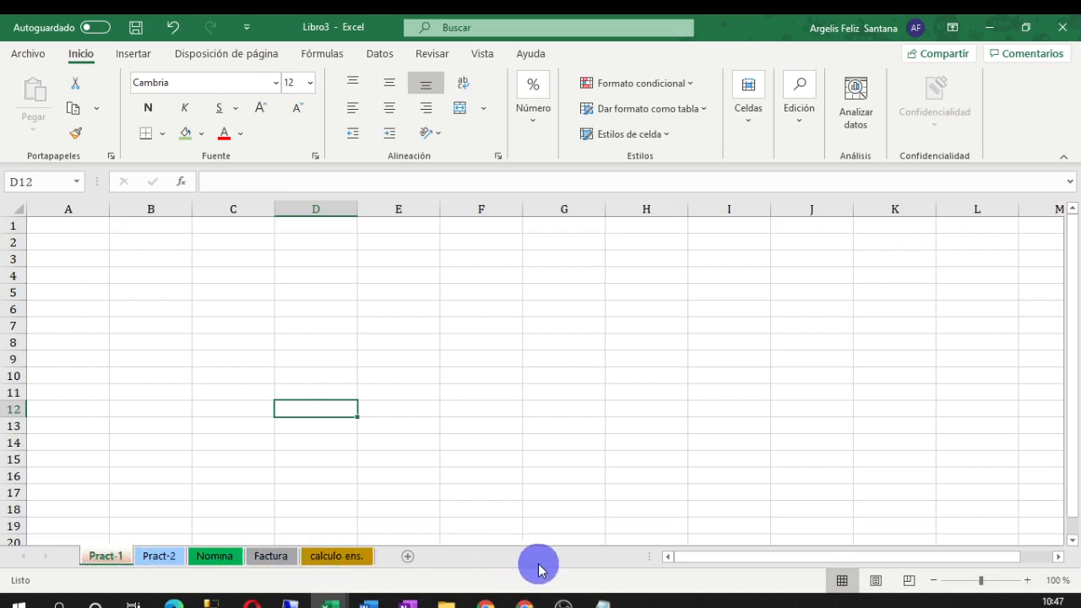
Select cell B4 on Pract-1, try Copiar formato, and show the Bordes style list
{"action": "left_click", "coordinate": [116, 274]}
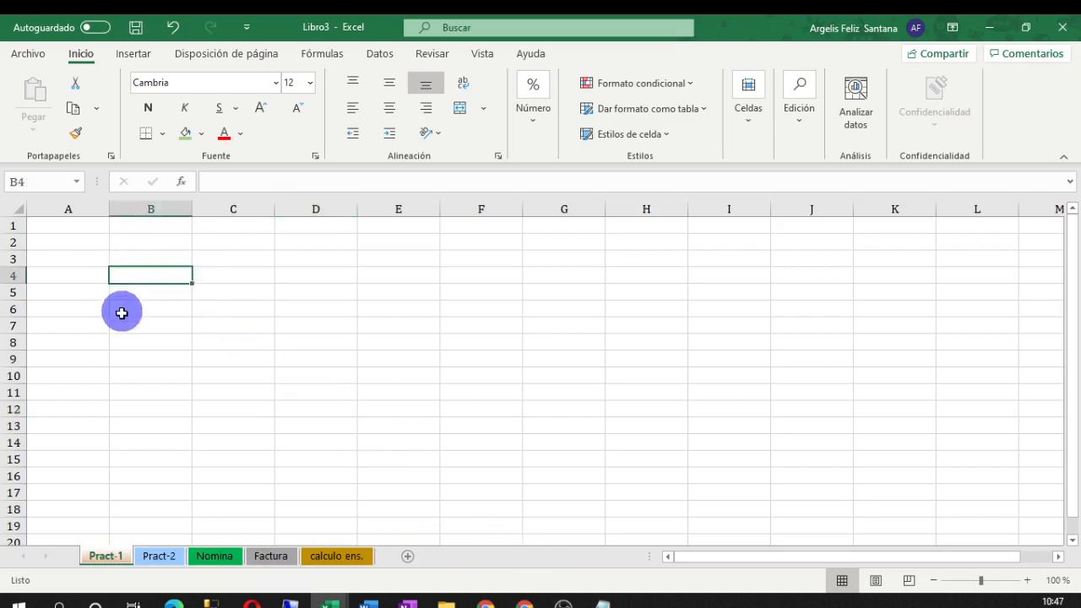
{"action": "left_click", "coordinate": [86, 277]}
{"action": "left_click", "coordinate": [211, 287]}
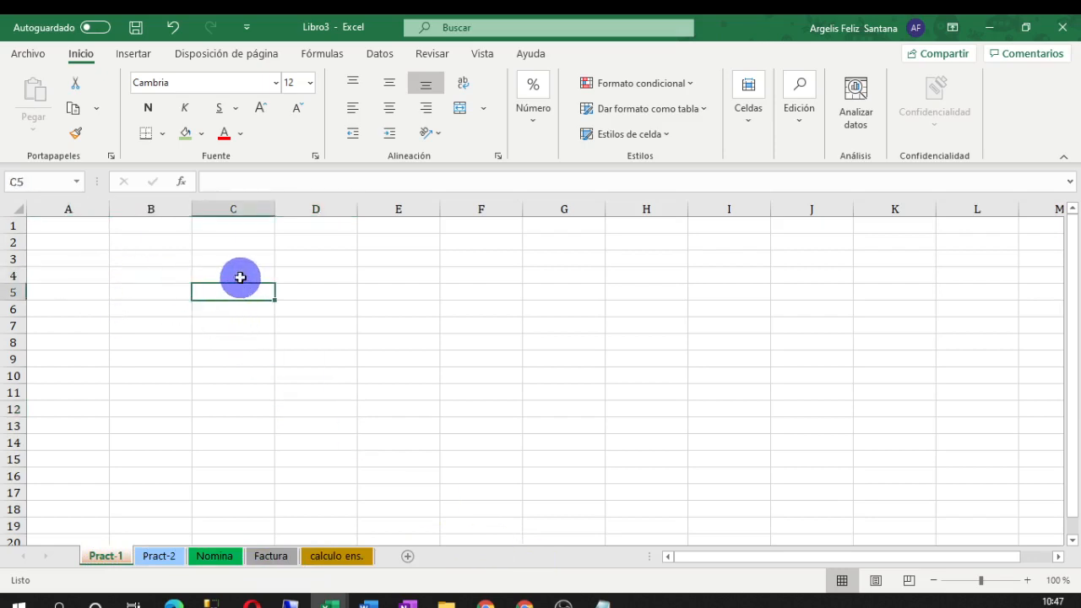
{"action": "left_click", "coordinate": [236, 275]}
{"action": "left_click", "coordinate": [185, 275]}
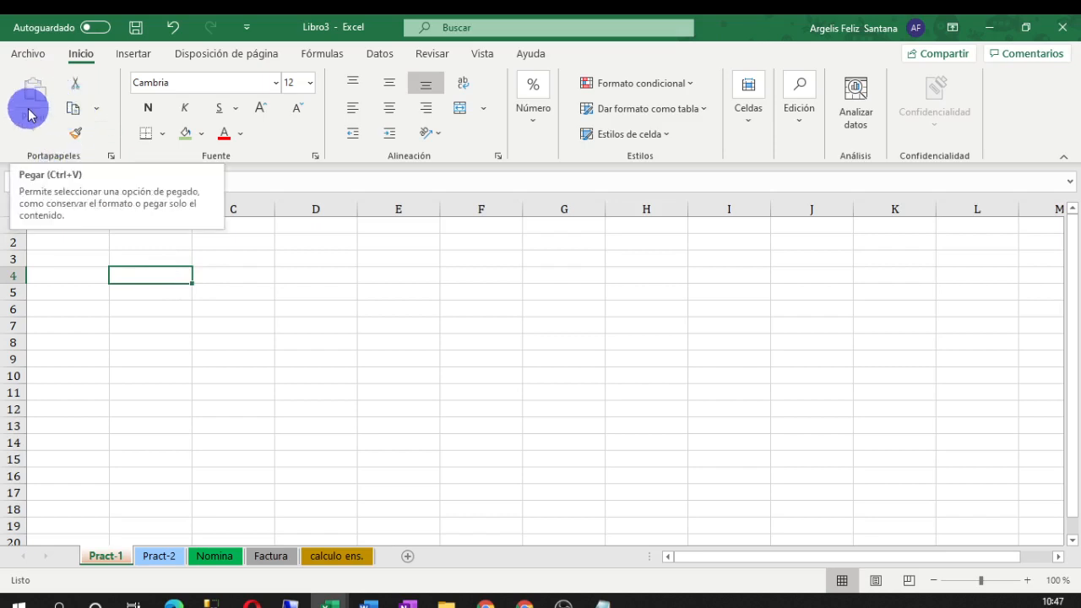
{"action": "left_click", "coordinate": [75, 135]}
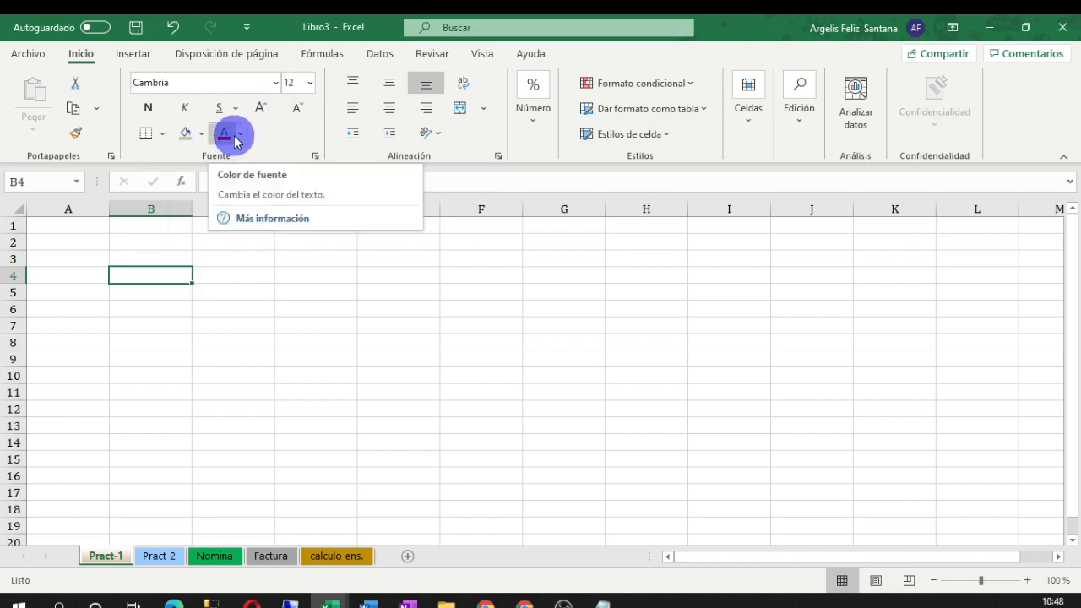
{"action": "left_click", "coordinate": [163, 136]}
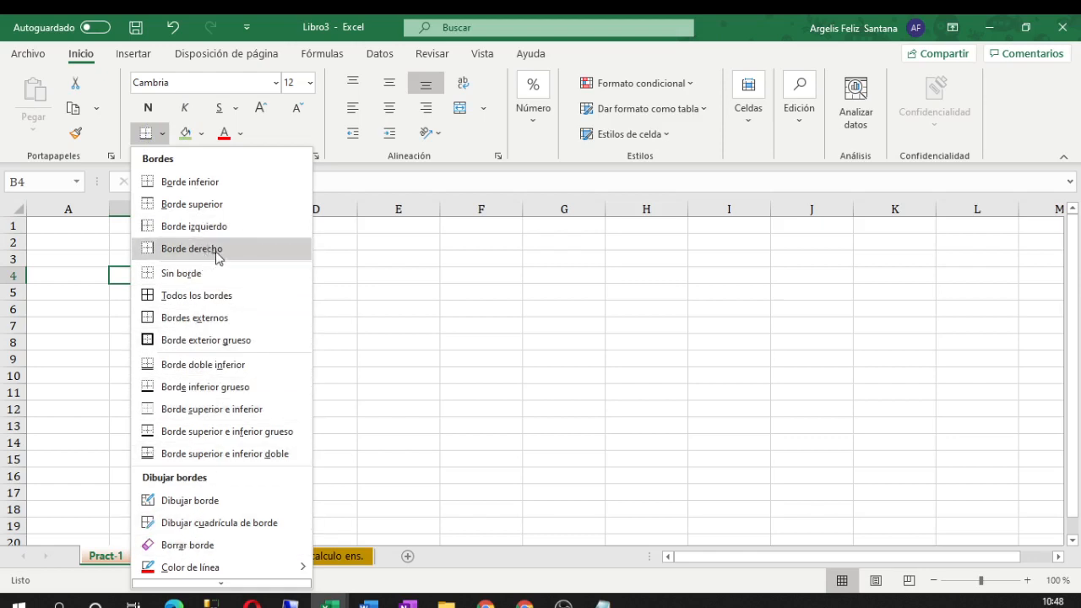
Close the Bordes list and cancel the Formato de celdas font dialog, then switch to the browser
{"action": "left_click", "coordinate": [364, 289]}
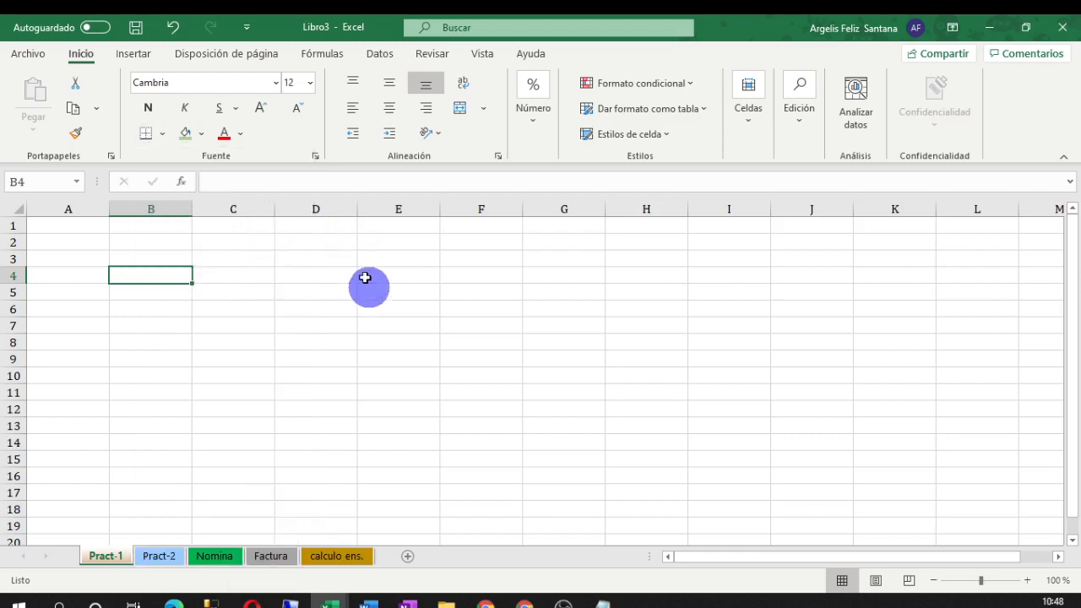
{"action": "left_click", "coordinate": [316, 158]}
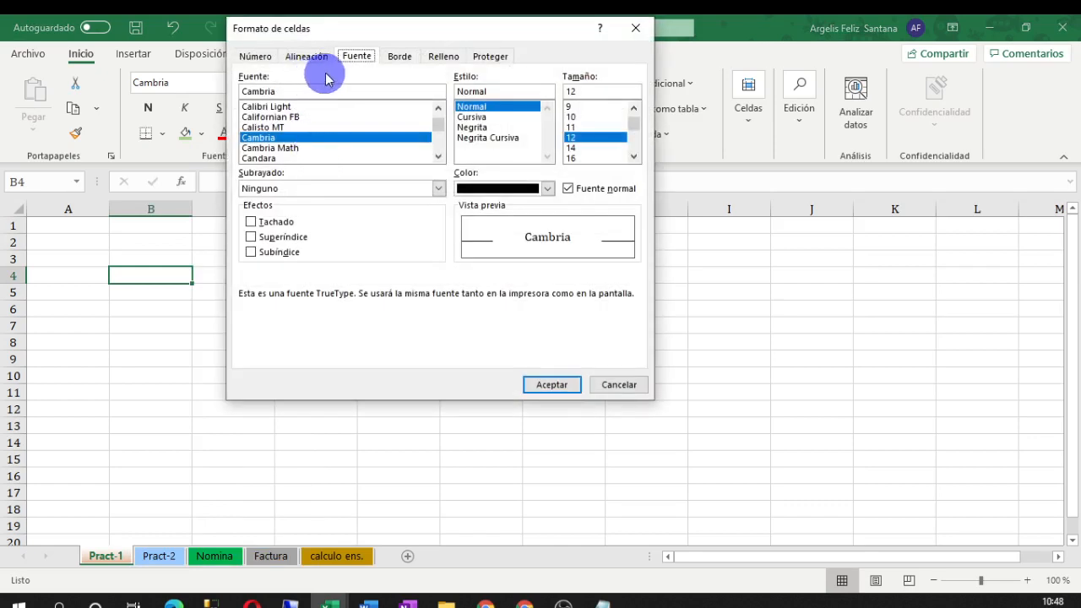
{"action": "left_click", "coordinate": [619, 384]}
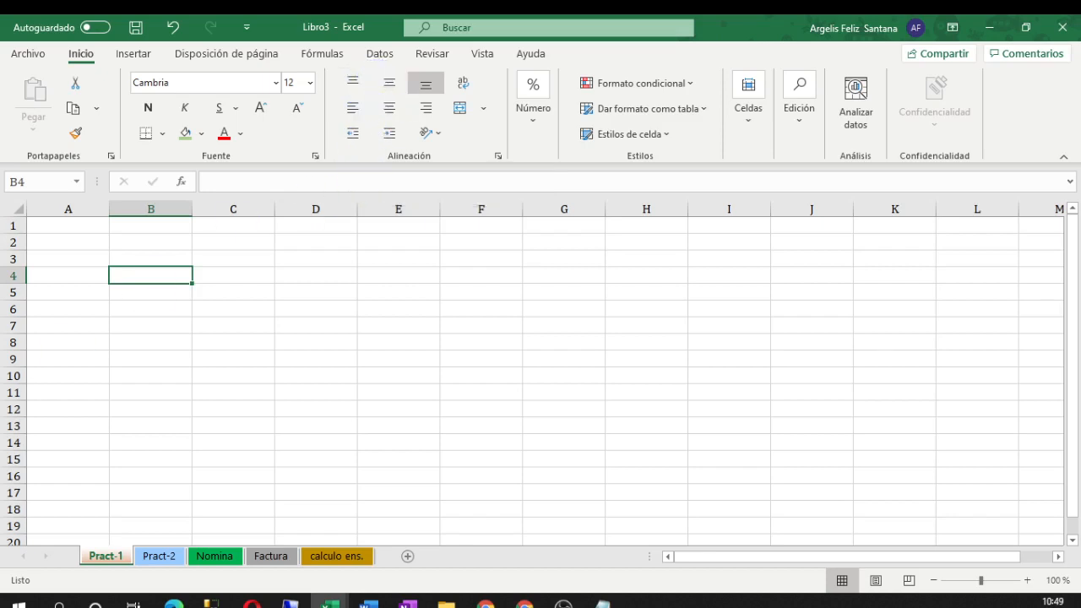
{"action": "key", "text": "alt+Tab"}
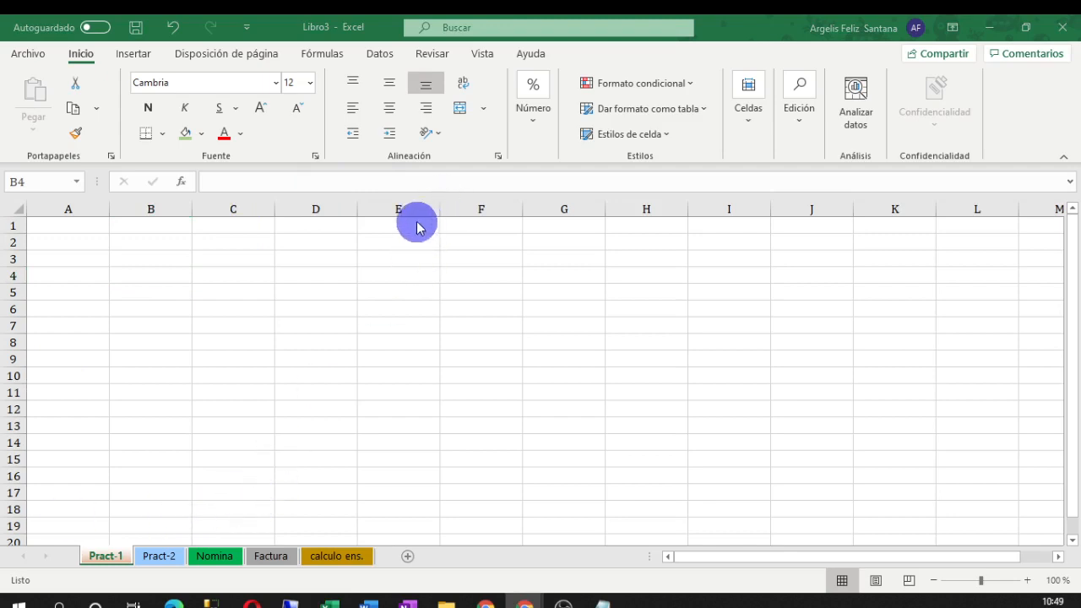
{"action": "left_click", "coordinate": [434, 135]}
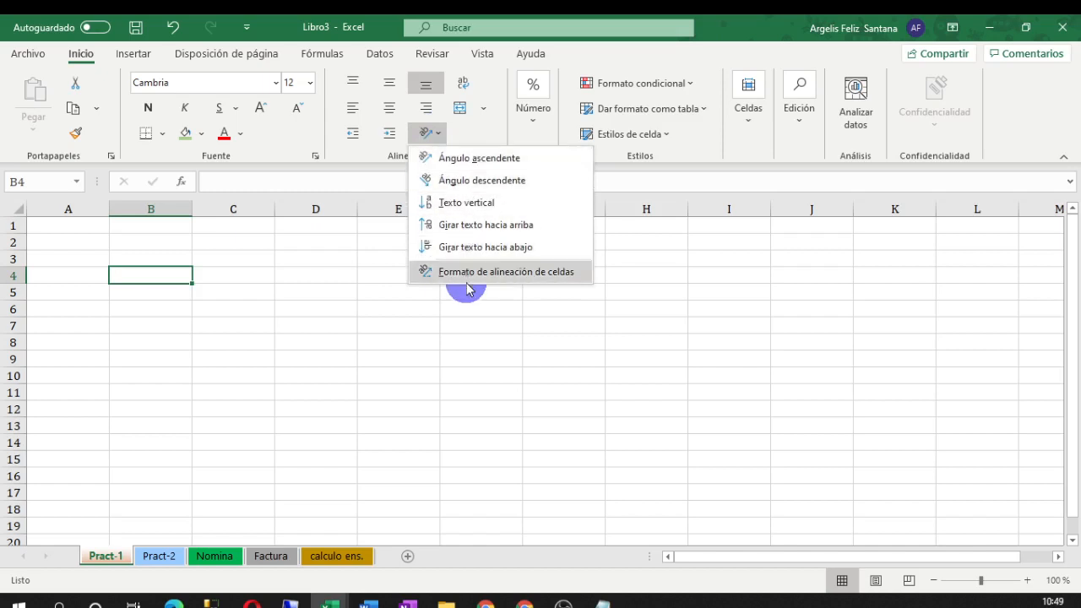
{"action": "left_click", "coordinate": [456, 267]}
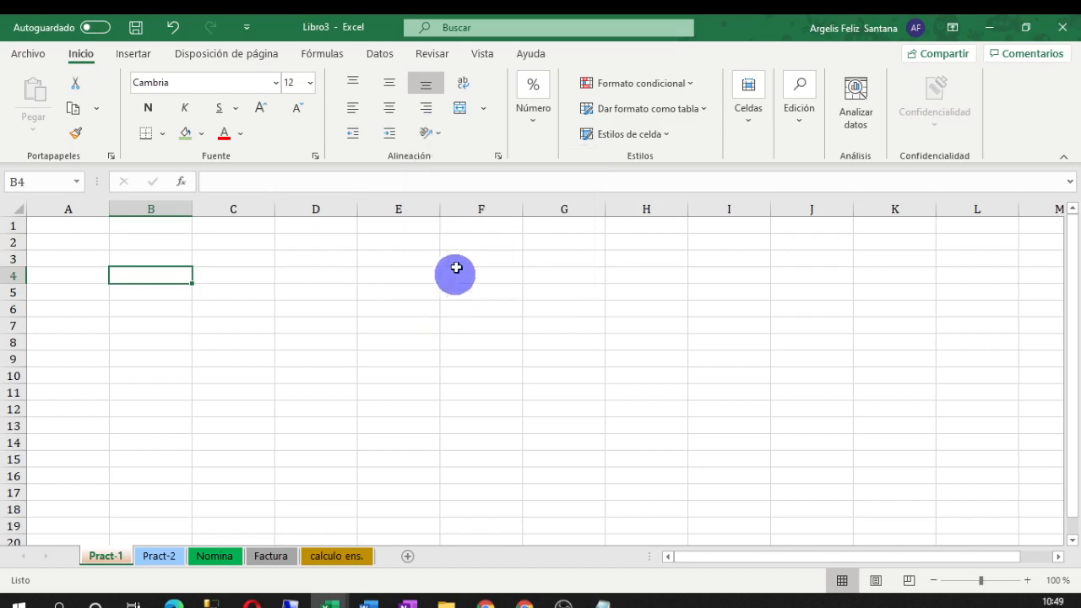
{"action": "left_click", "coordinate": [482, 109]}
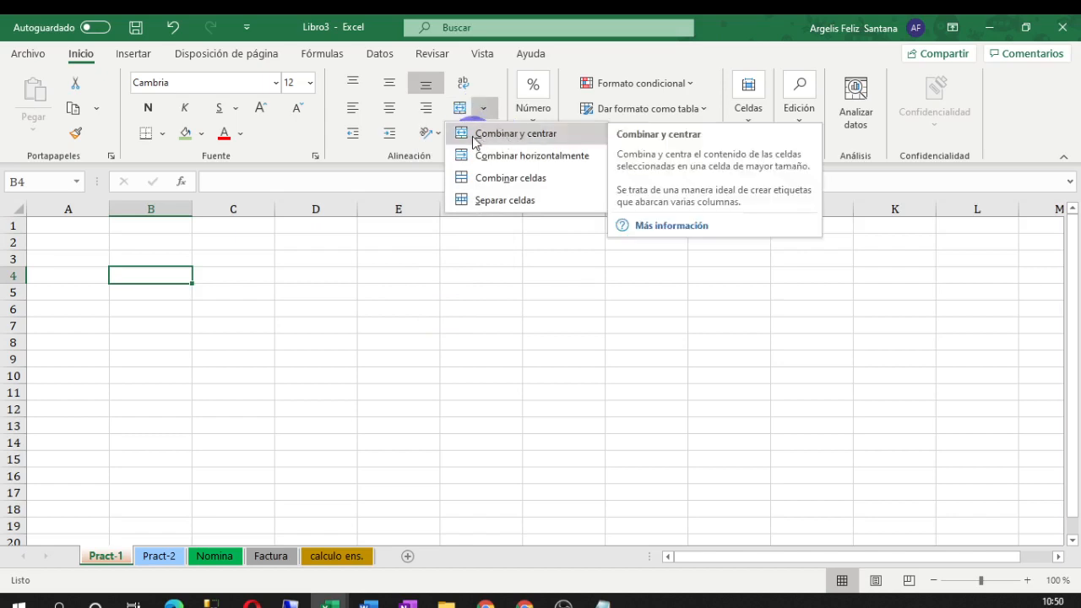
{"action": "left_click", "coordinate": [253, 305]}
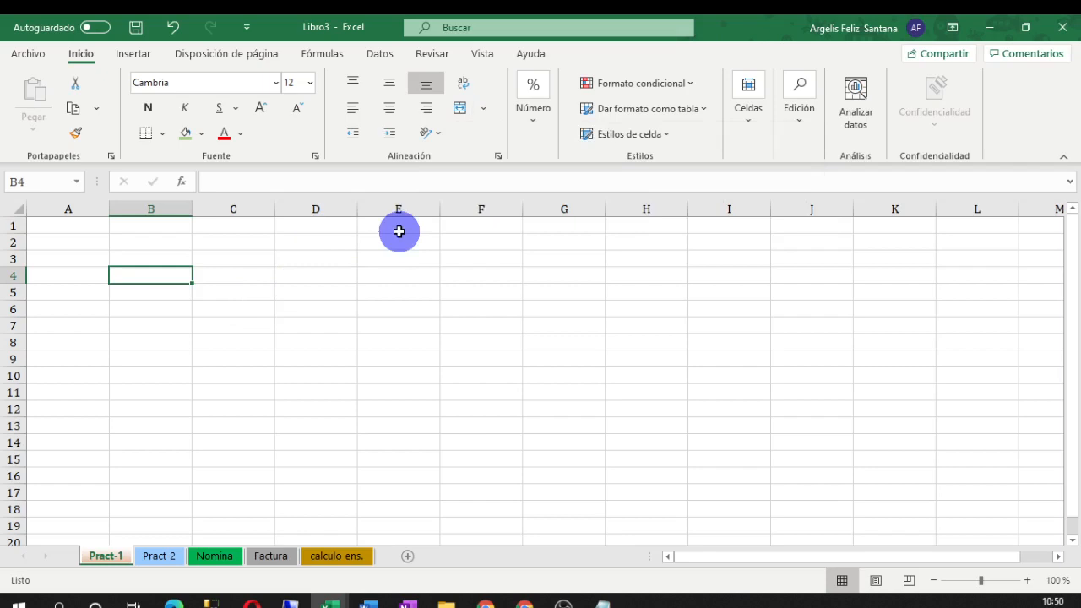
{"action": "left_click", "coordinate": [359, 258]}
{"action": "left_click_drag", "start_coordinate": [135, 261], "coordinate": [550, 263]}
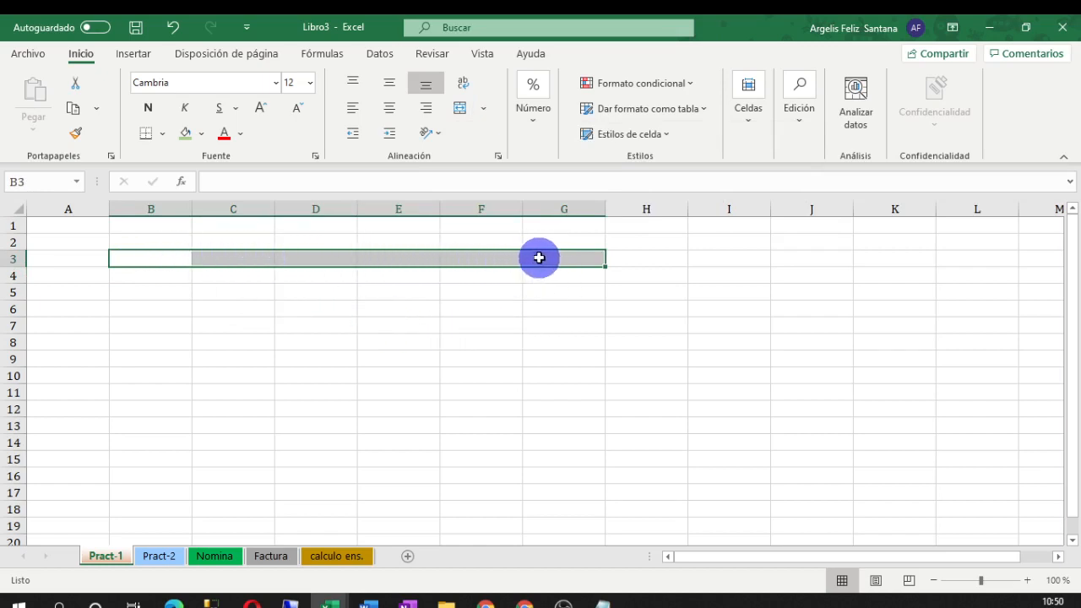
{"action": "left_click", "coordinate": [167, 258]}
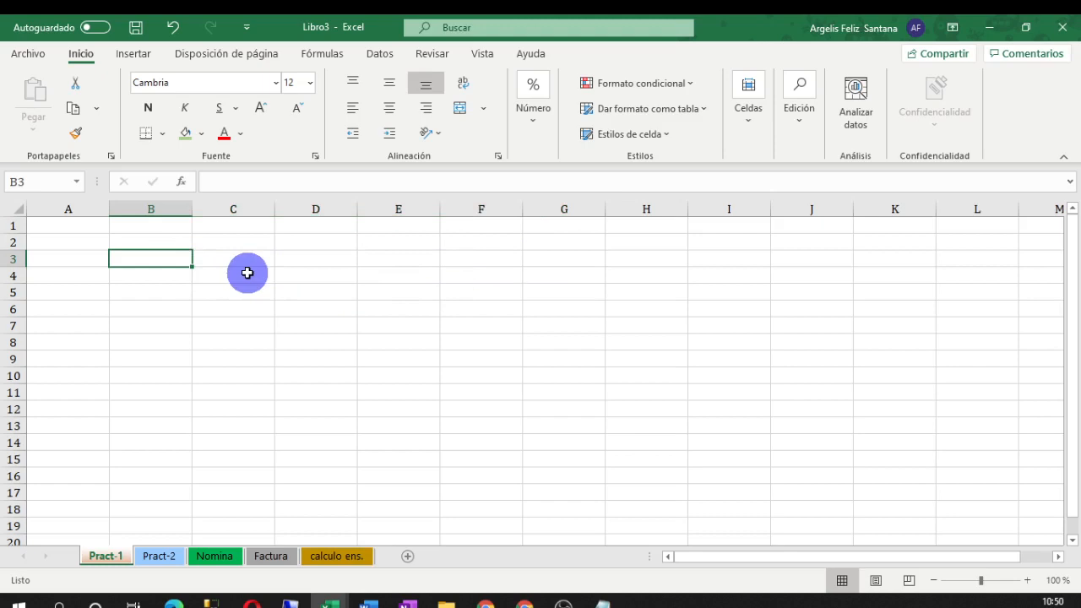
{"action": "type", "text": "hol gente como estasn"}
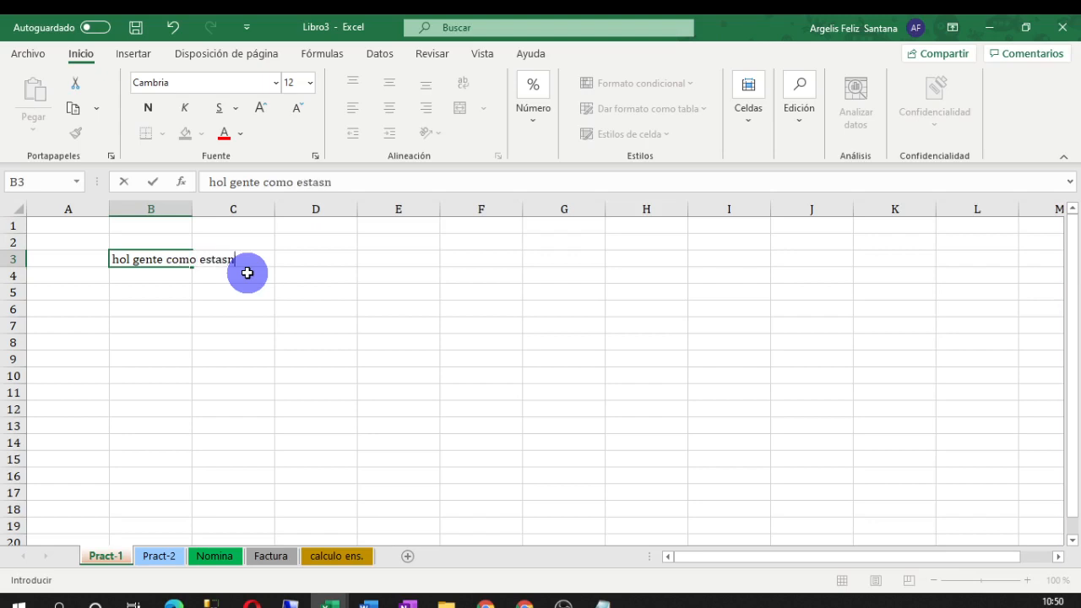
{"action": "left_click", "coordinate": [258, 321]}
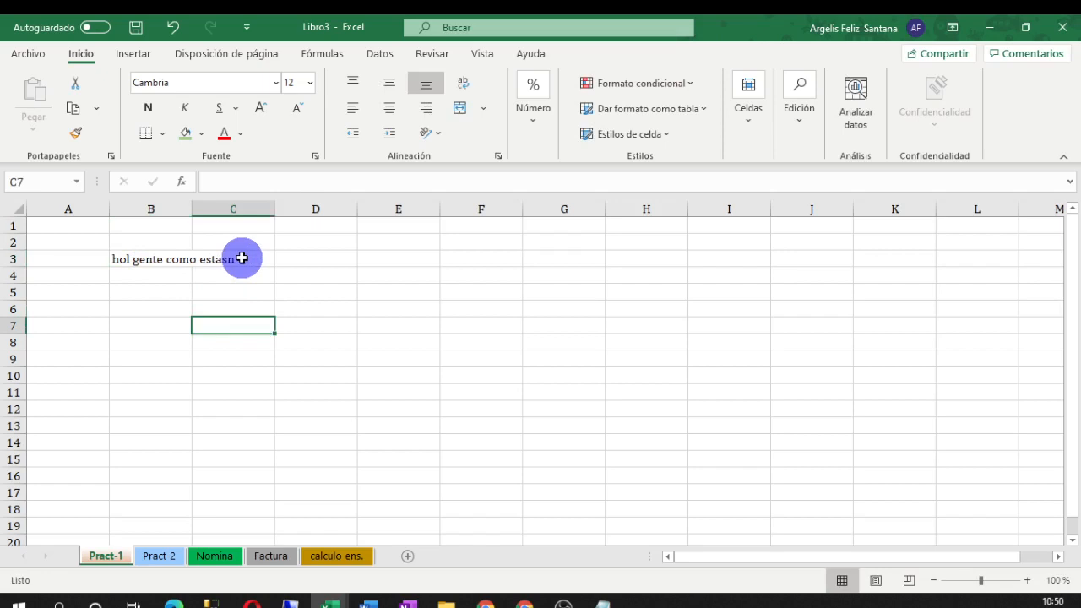
{"action": "key", "text": "Up"}
{"action": "key", "text": "Up"}
{"action": "key", "text": "Up"}
{"action": "key", "text": "Up"}
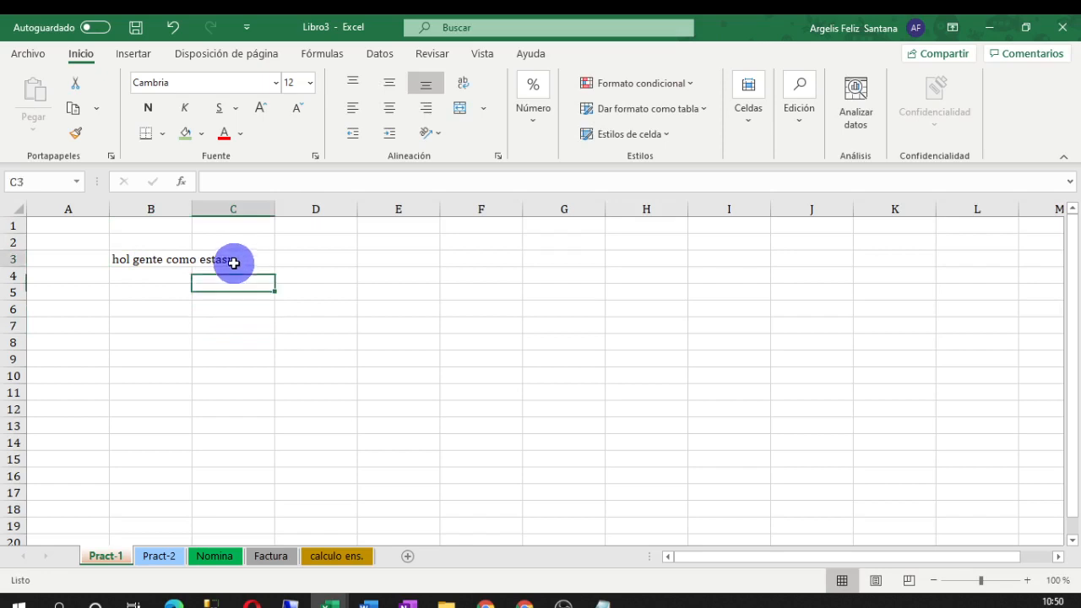
{"action": "left_click", "coordinate": [148, 260]}
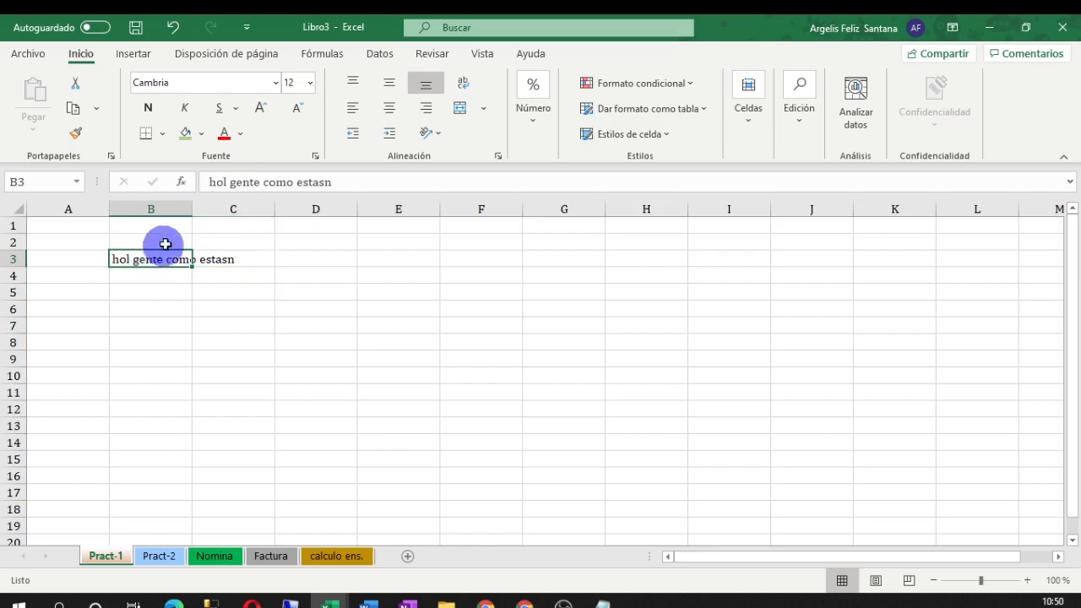
{"action": "left_click_drag", "start_coordinate": [190, 208], "coordinate": [190, 209]}
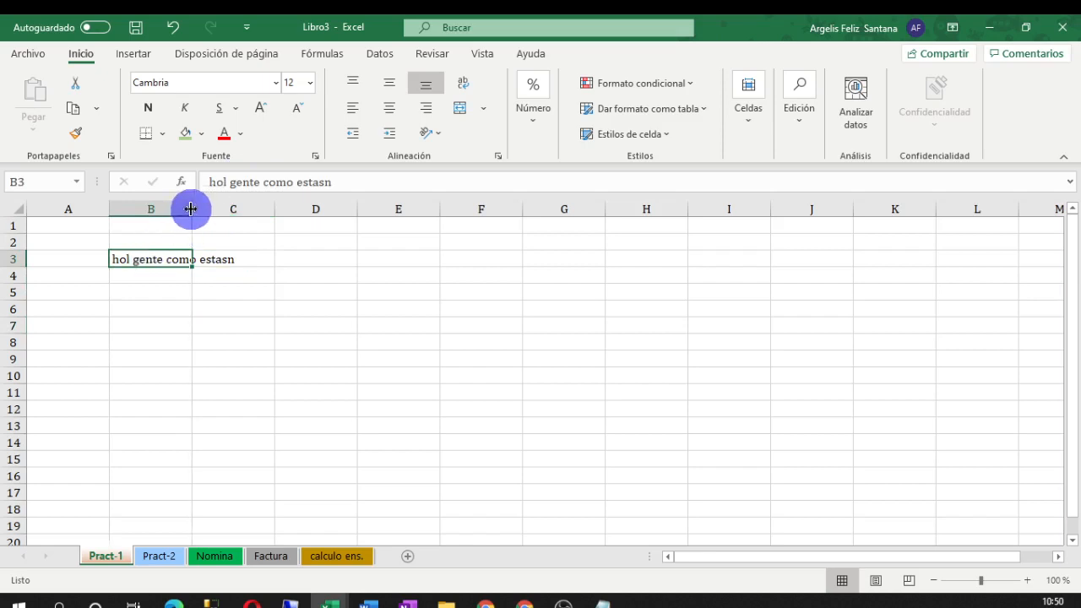
{"action": "double_click", "coordinate": [191, 208]}
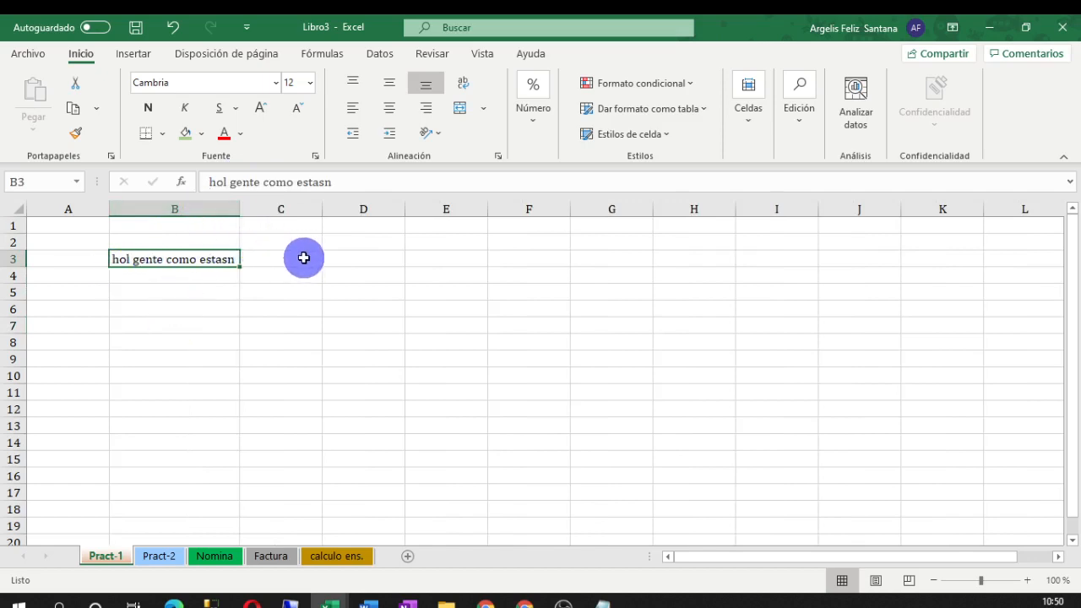
{"action": "key", "text": "ctrl+z"}
{"action": "left_click", "coordinate": [272, 285]}
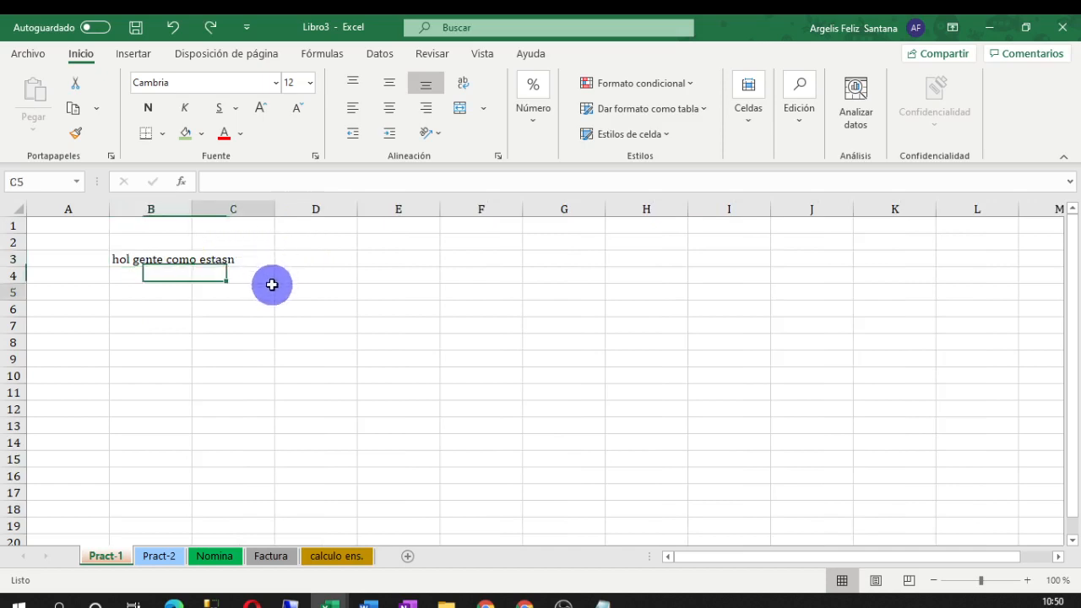
{"action": "left_click_drag", "start_coordinate": [121, 257], "coordinate": [631, 262]}
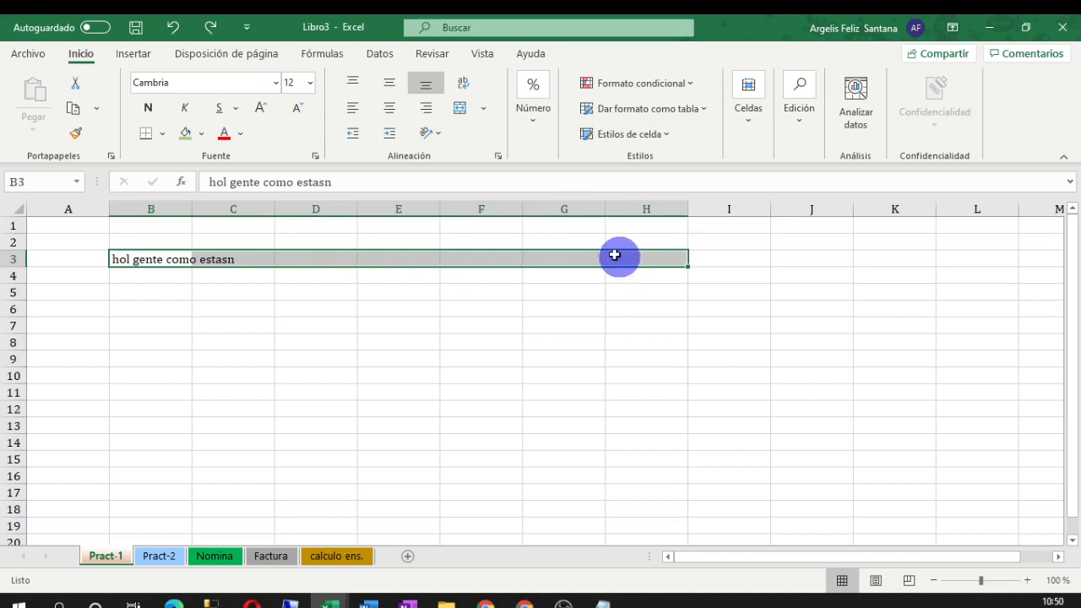
Merge and centre B3:H3 and add the missing 'a' so the sentence starts with 'hola'
{"action": "left_click", "coordinate": [459, 108]}
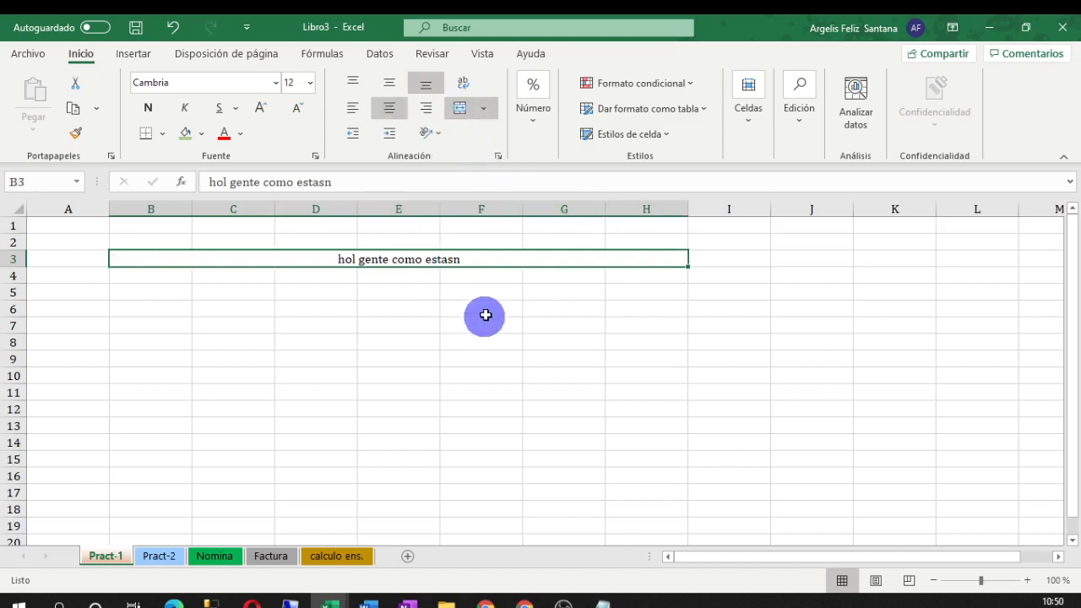
{"action": "double_click", "coordinate": [355, 260]}
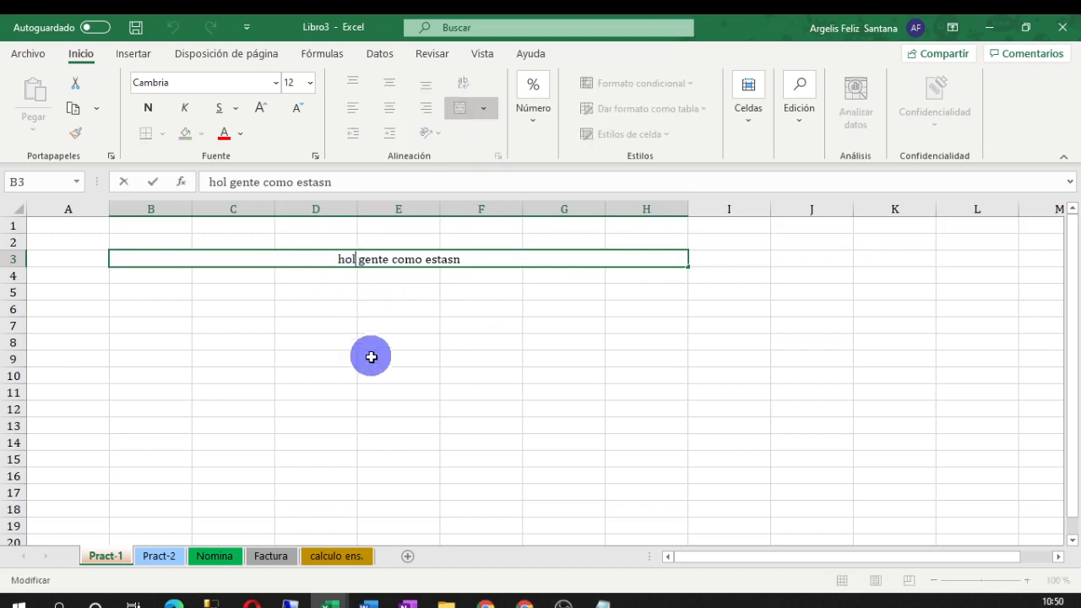
{"action": "type", "text": "a"}
{"action": "left_click", "coordinate": [423, 358]}
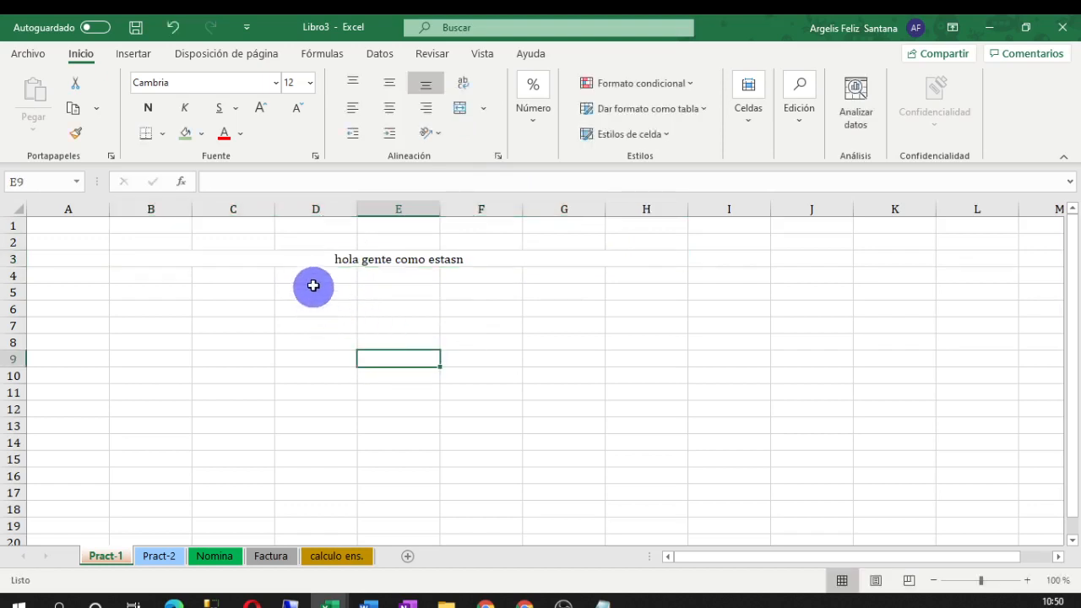
Unmerge B3:H3 with Separar celdas, keeping the corrected sentence in row 3
{"action": "left_click", "coordinate": [296, 260]}
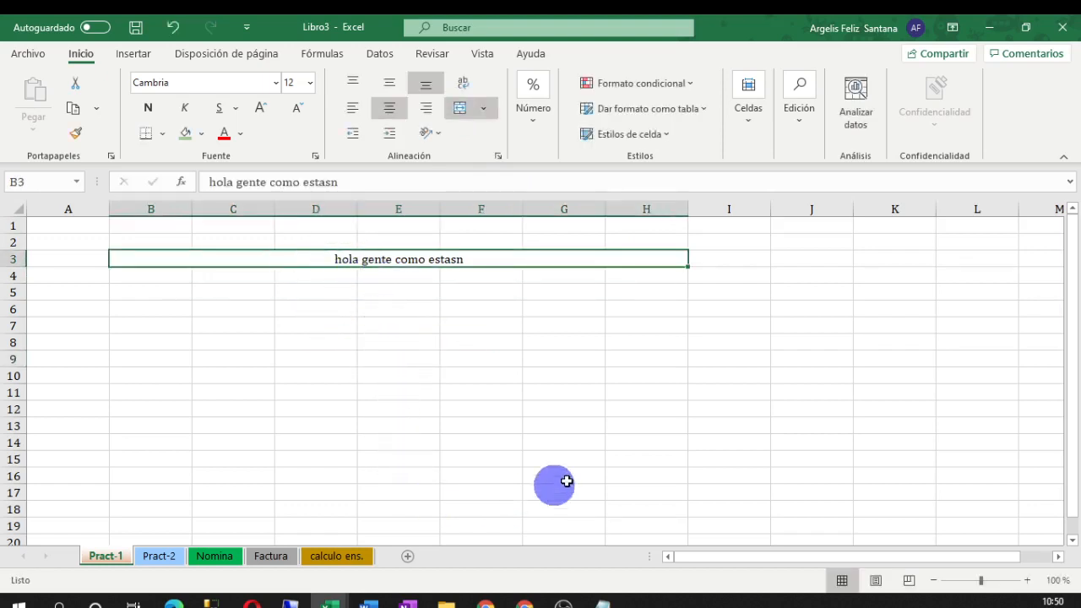
{"action": "left_click", "coordinate": [486, 108]}
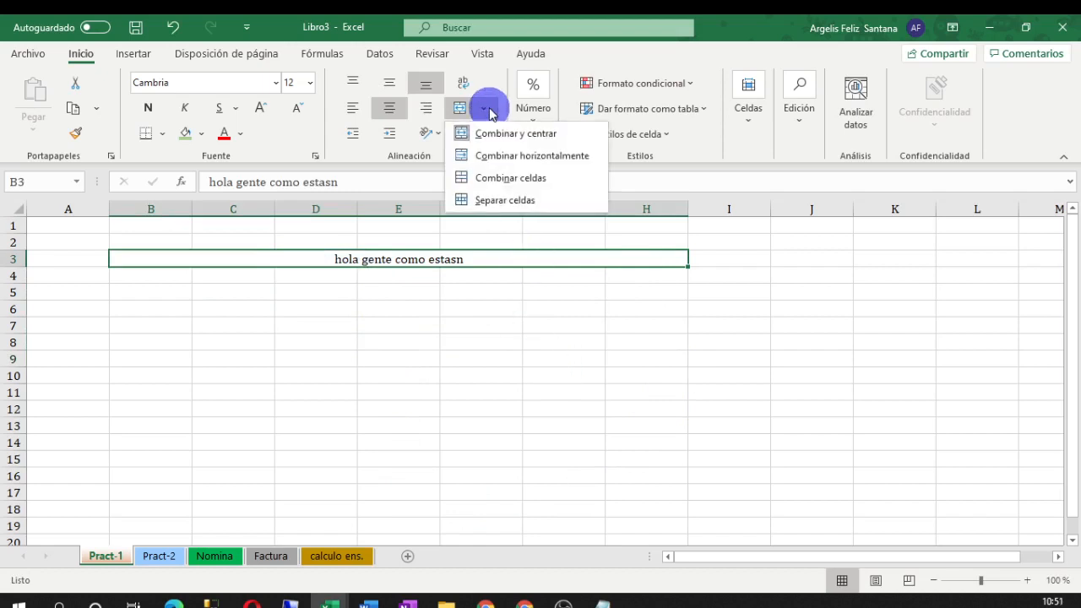
{"action": "left_click", "coordinate": [504, 200]}
{"action": "left_click", "coordinate": [473, 326]}
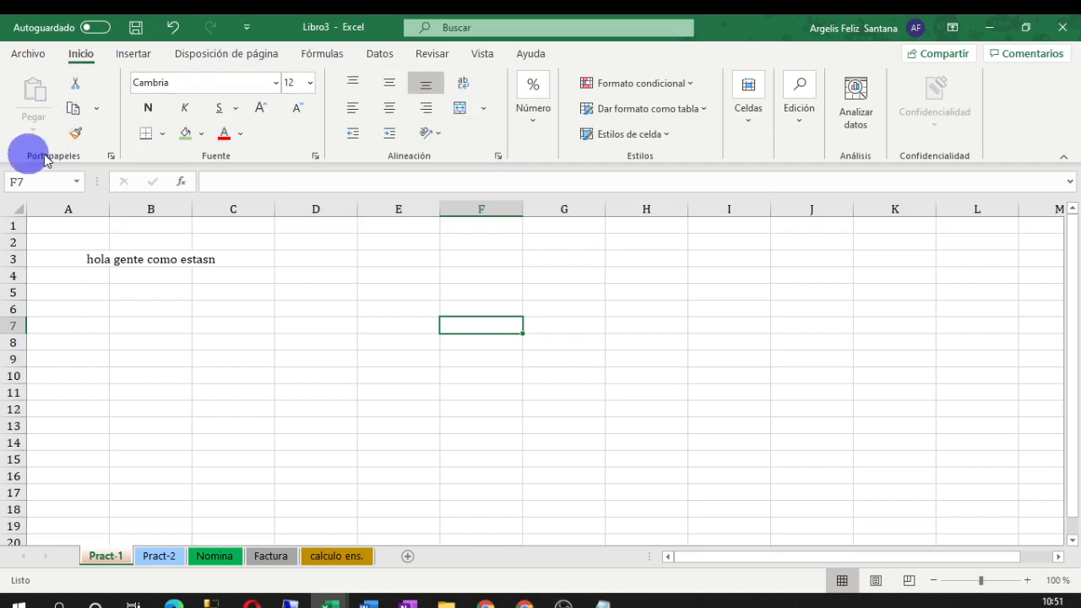
Open the number format list for D9 and dismiss it without changes
{"action": "left_click", "coordinate": [308, 354]}
{"action": "left_click", "coordinate": [540, 122]}
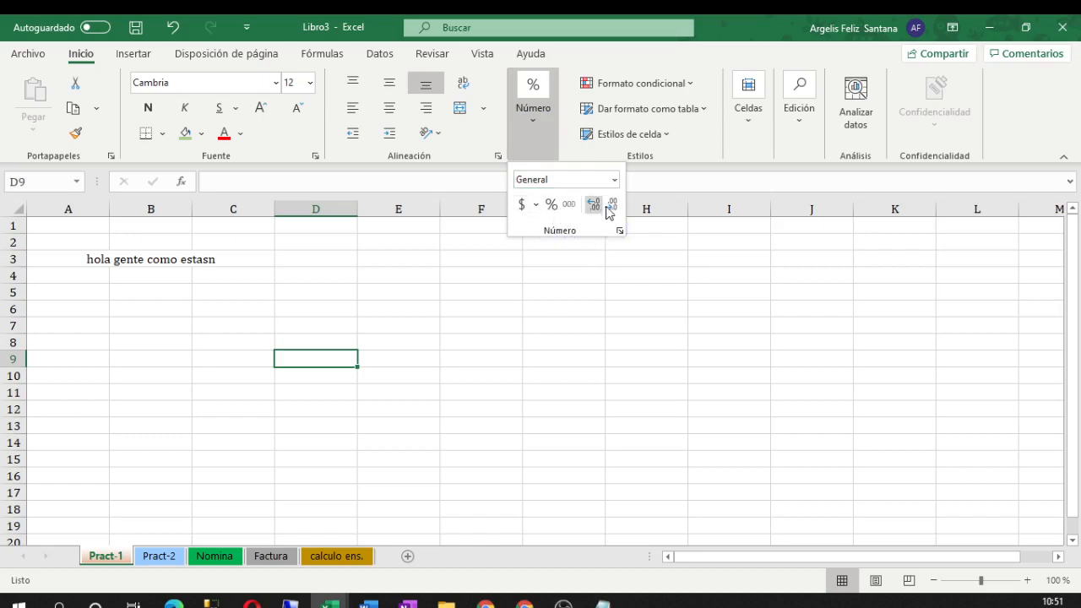
{"action": "left_click", "coordinate": [531, 260]}
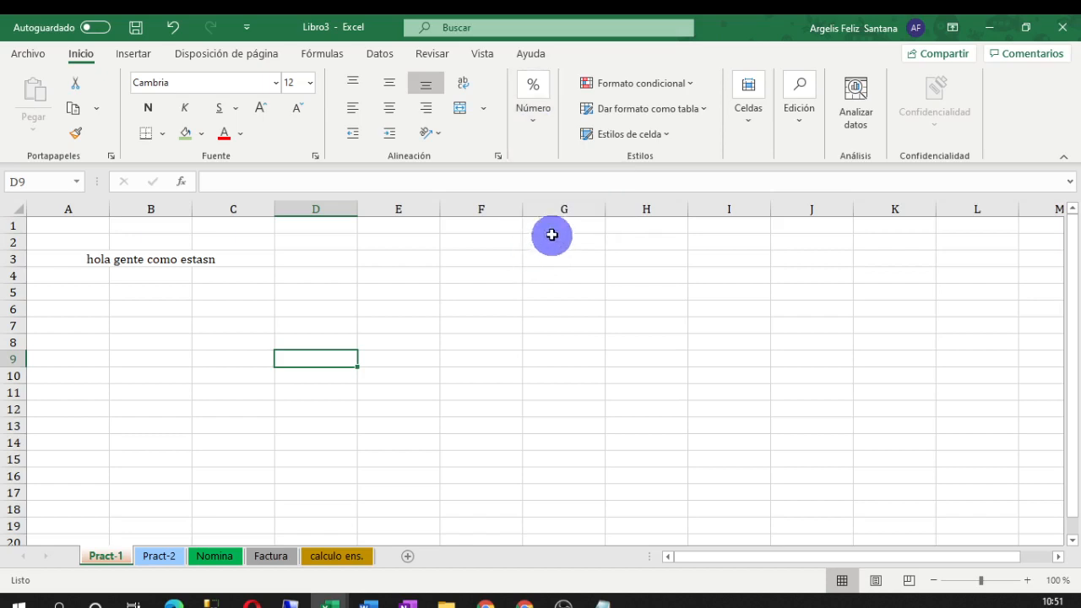
{"action": "left_click", "coordinate": [127, 325]}
Clear the sentence from A3:C3 and show previews of the open Excel windows
{"action": "left_click", "coordinate": [89, 257]}
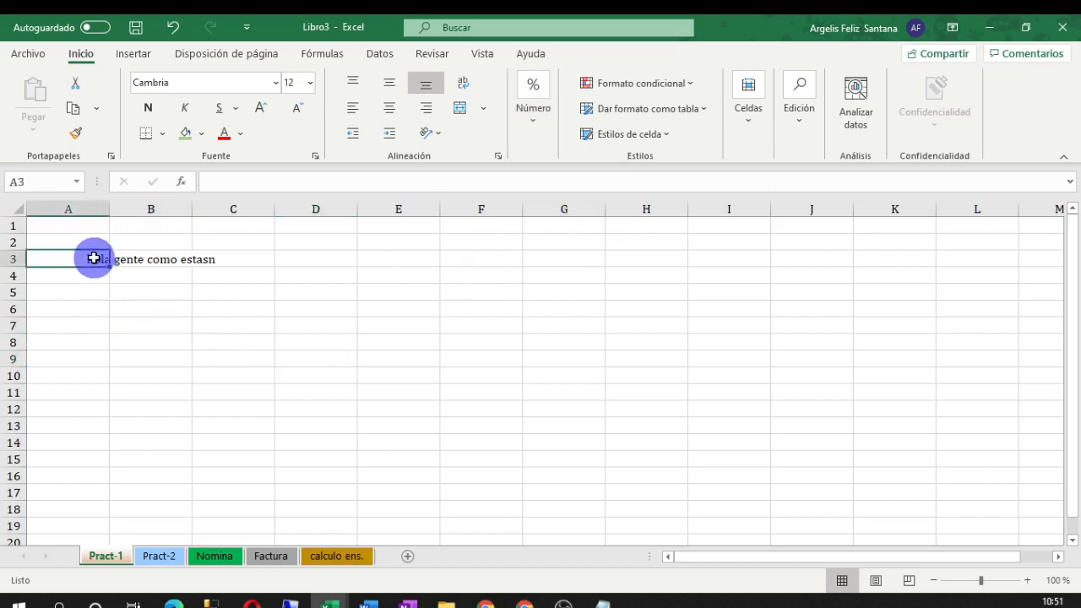
{"action": "left_click", "coordinate": [133, 260]}
{"action": "left_click_drag", "start_coordinate": [217, 265], "coordinate": [80, 259]}
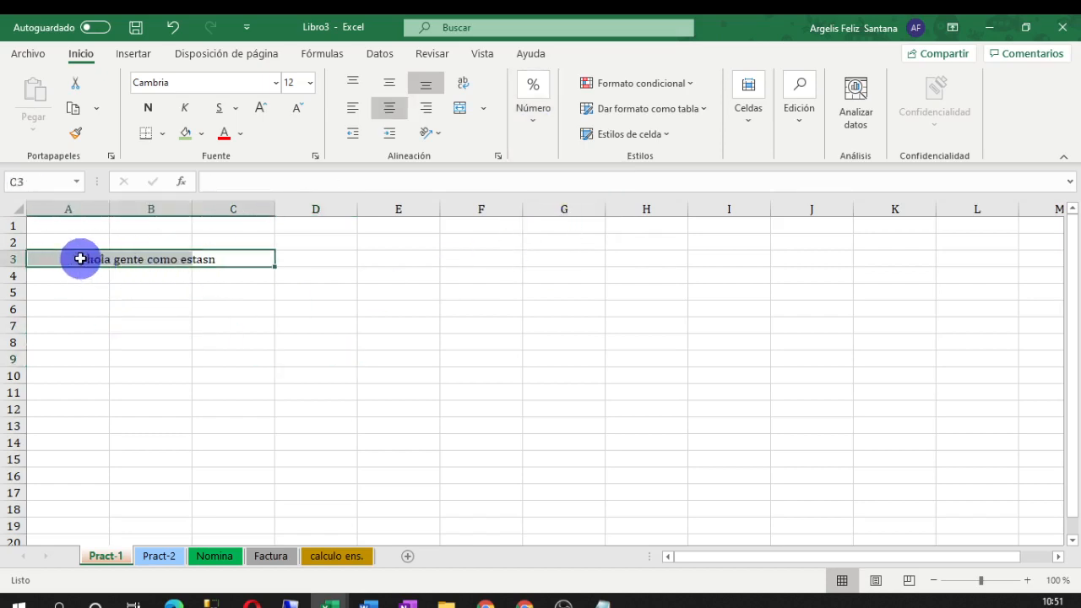
{"action": "left_click", "coordinate": [245, 327]}
{"action": "left_click", "coordinate": [181, 290]}
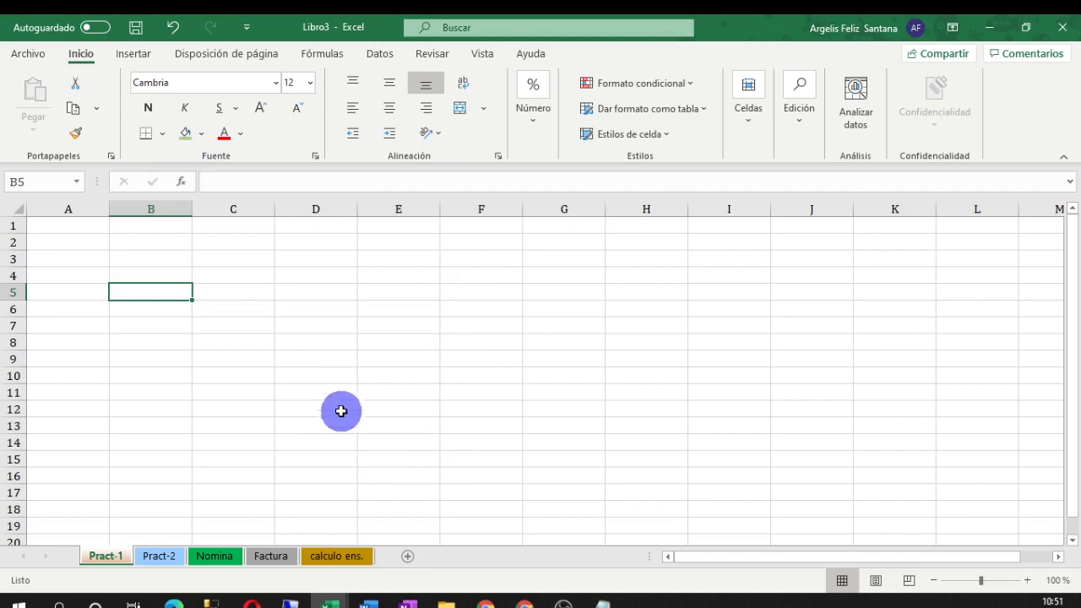
{"action": "left_click", "coordinate": [330, 601]}
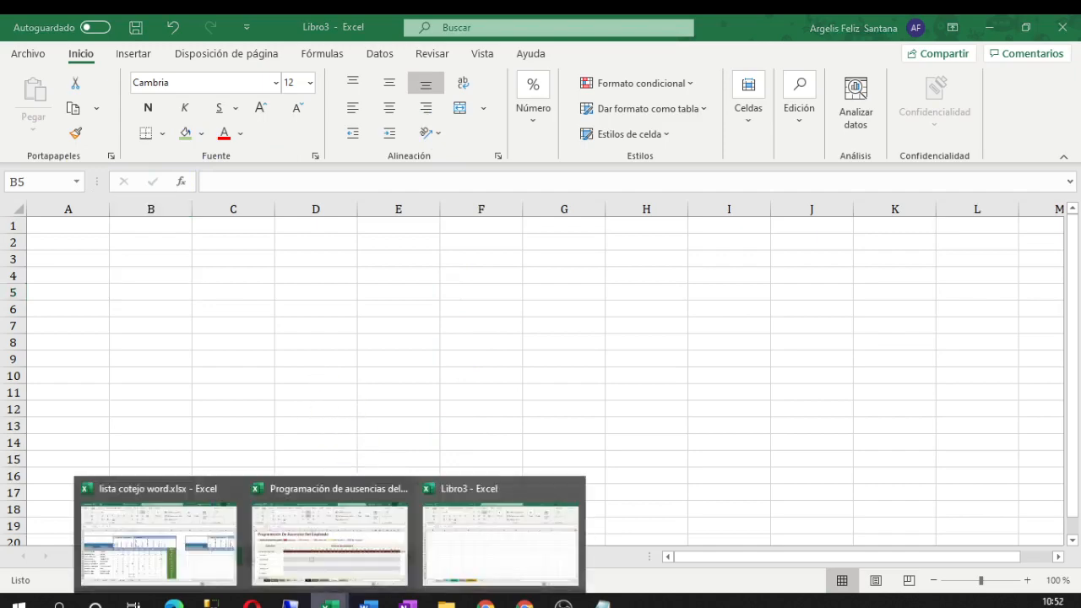
Open the 4A DAAI sheet of lista cotejo word and scroll to its header table
{"action": "left_click", "coordinate": [213, 561]}
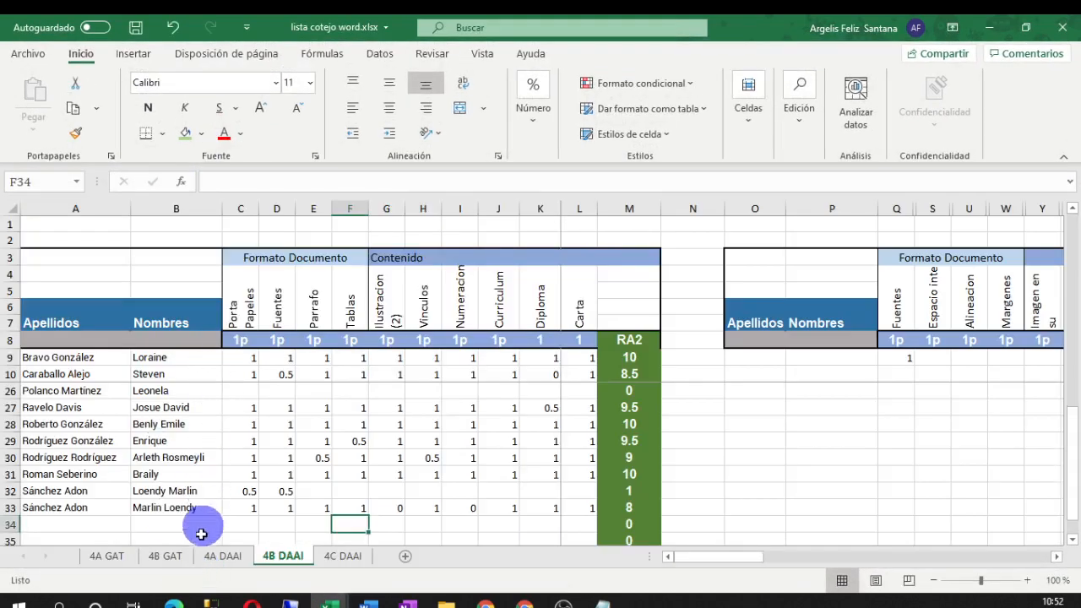
{"action": "left_click", "coordinate": [223, 556]}
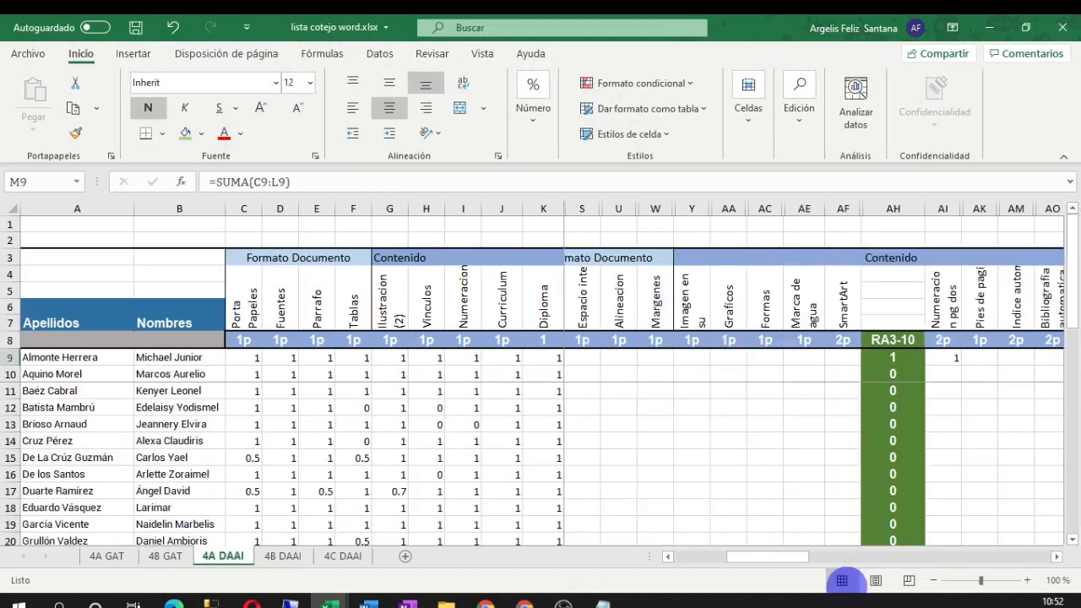
{"action": "left_click_drag", "start_coordinate": [755, 559], "coordinate": [664, 562]}
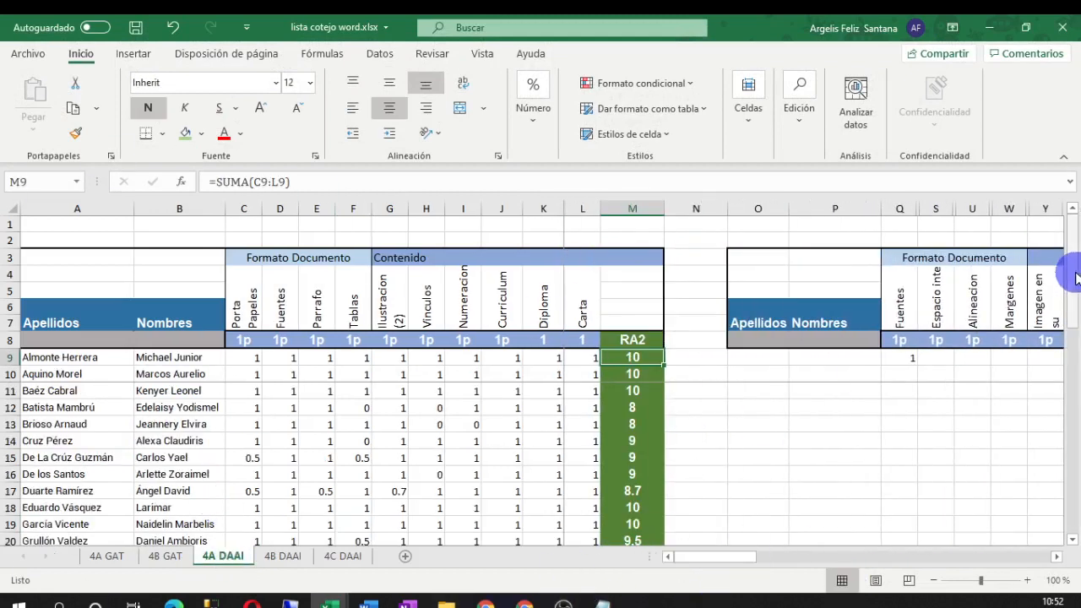
{"action": "left_click_drag", "start_coordinate": [1077, 278], "coordinate": [1078, 245]}
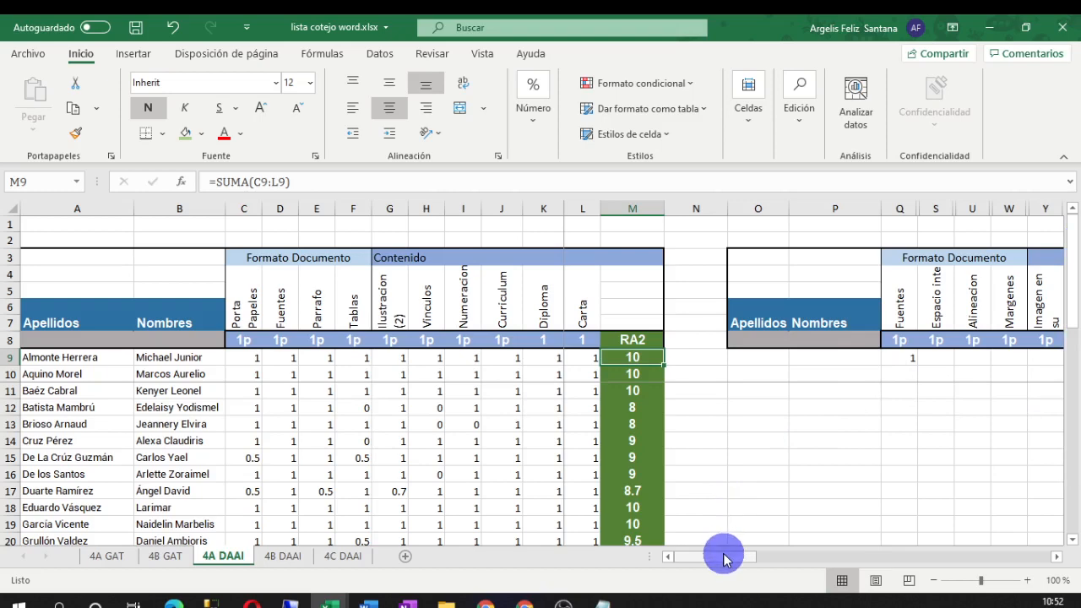
{"action": "left_click_drag", "start_coordinate": [58, 246], "coordinate": [632, 342]}
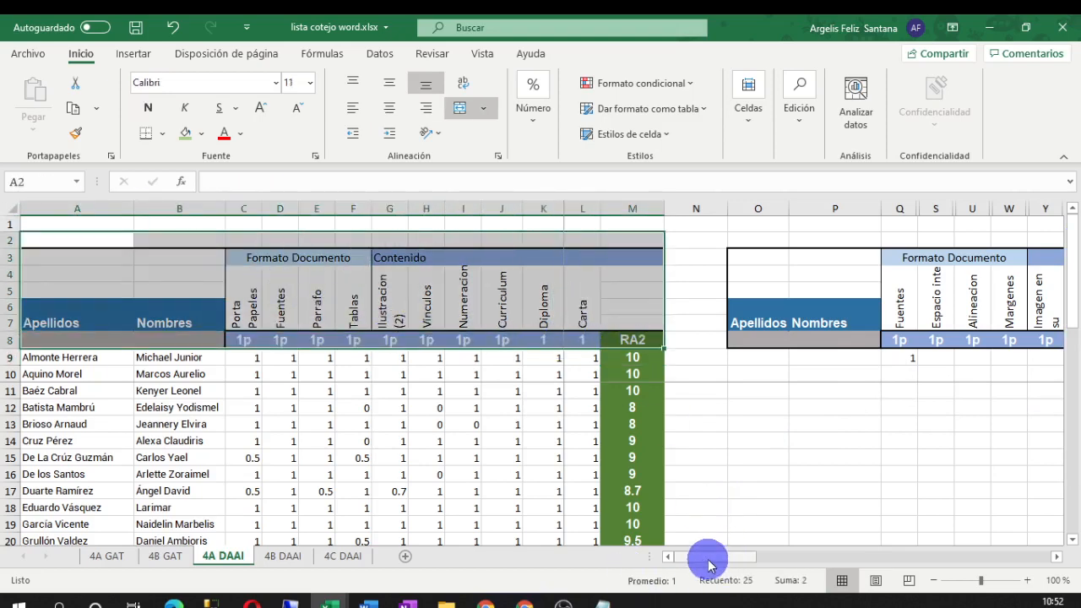
{"action": "left_click_drag", "start_coordinate": [704, 560], "coordinate": [729, 572]}
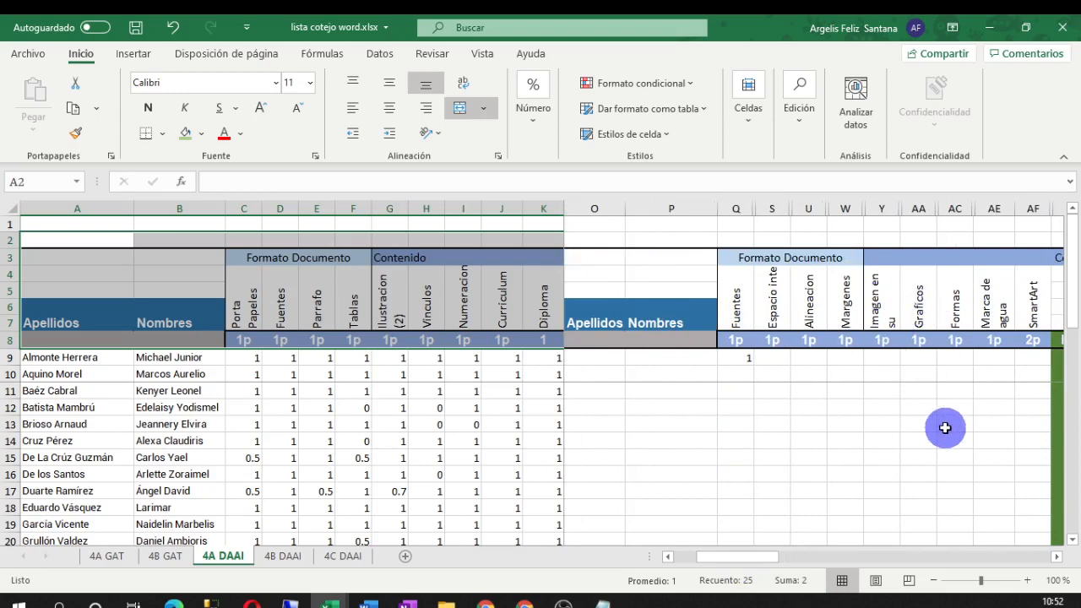
{"action": "left_click_drag", "start_coordinate": [748, 559], "coordinate": [646, 572]}
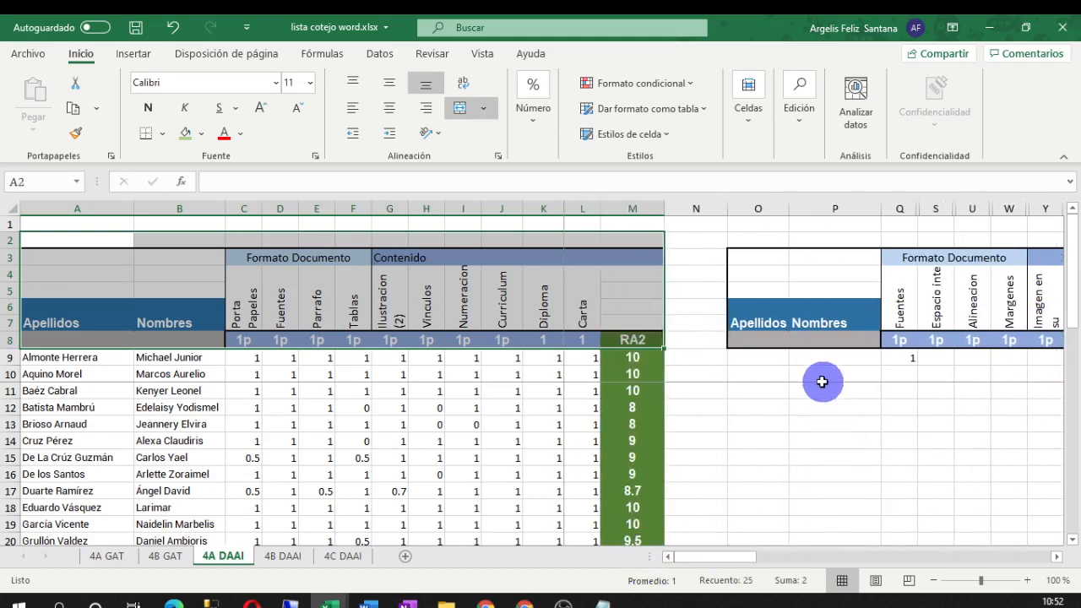
Copy the 4A DAAI header block A3:M8 and bring Libro3 back to the front
{"action": "left_click", "coordinate": [753, 363]}
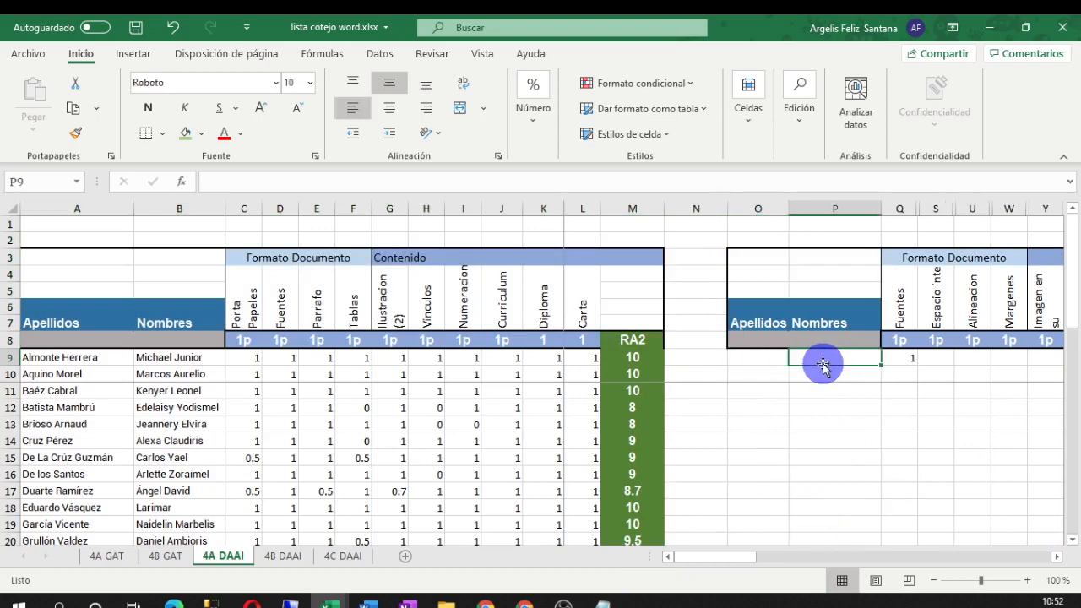
{"action": "left_click", "coordinate": [54, 363]}
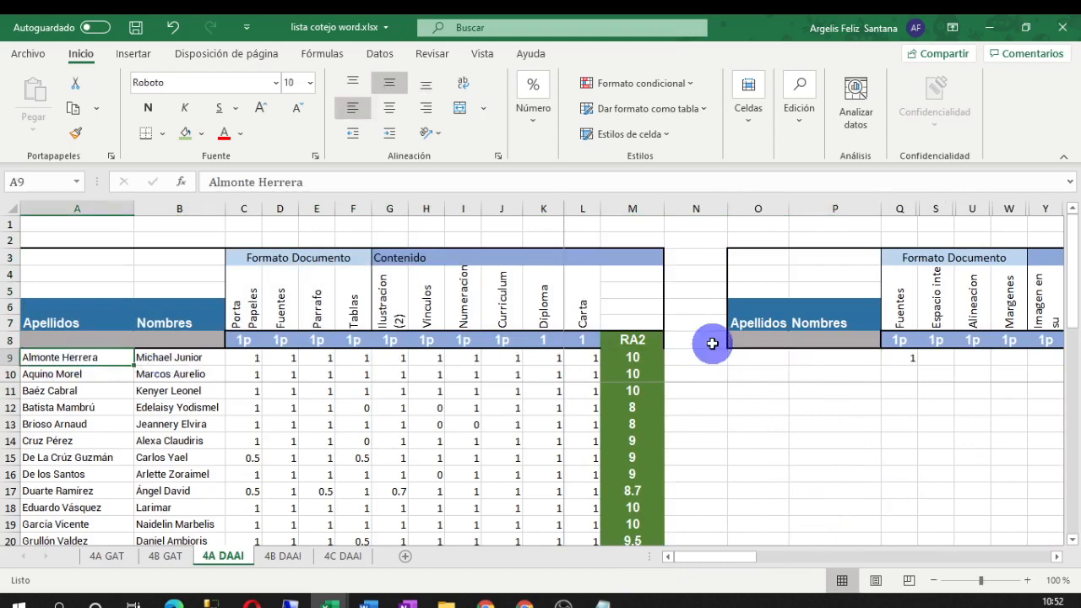
{"action": "left_click", "coordinate": [764, 374]}
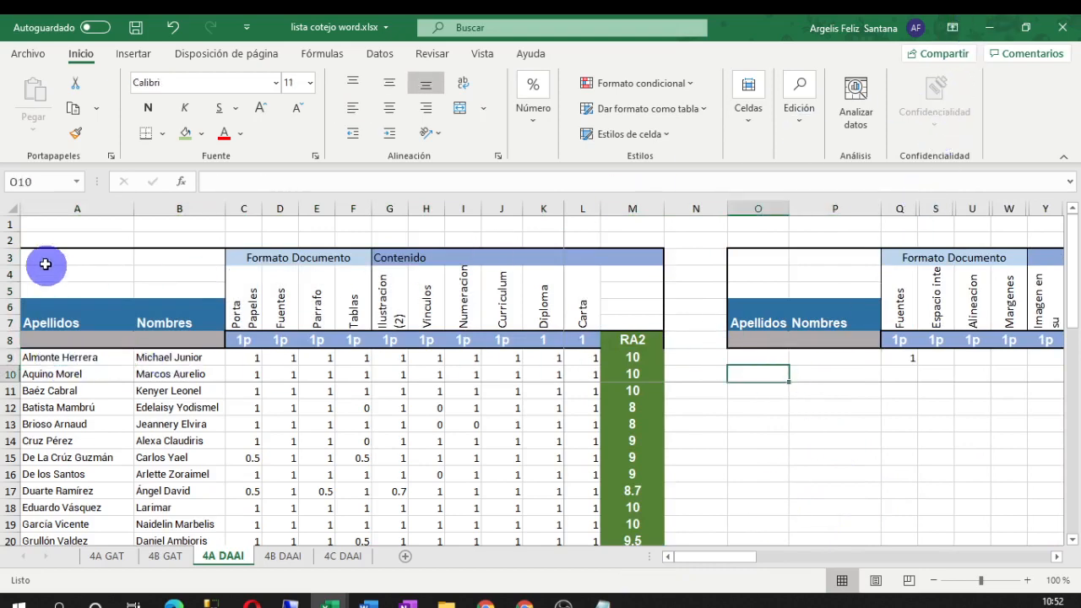
{"action": "left_click_drag", "start_coordinate": [31, 257], "coordinate": [643, 344]}
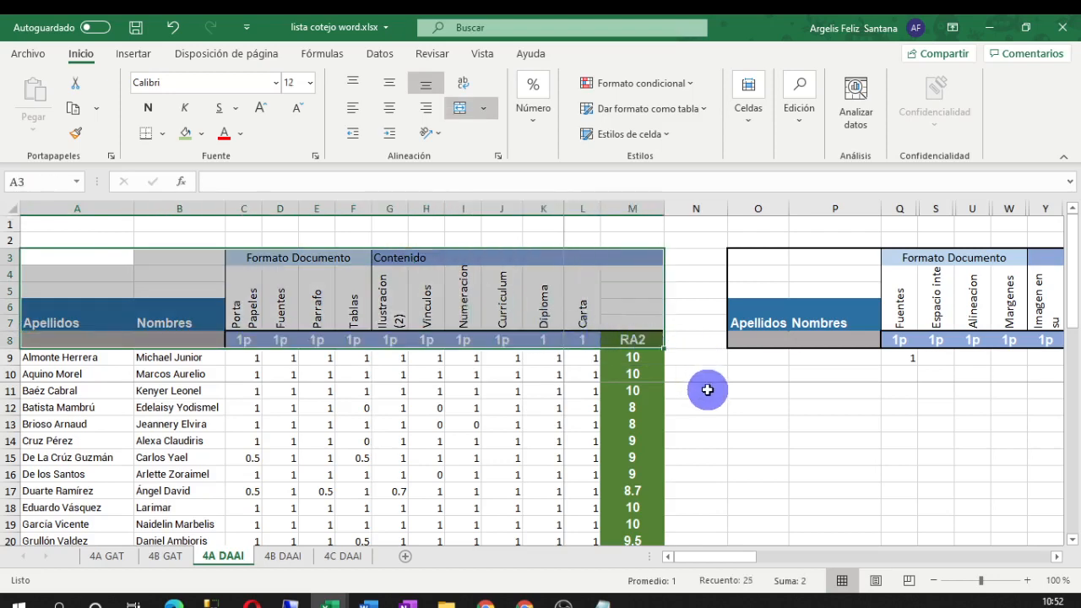
{"action": "key", "text": "ctrl+c"}
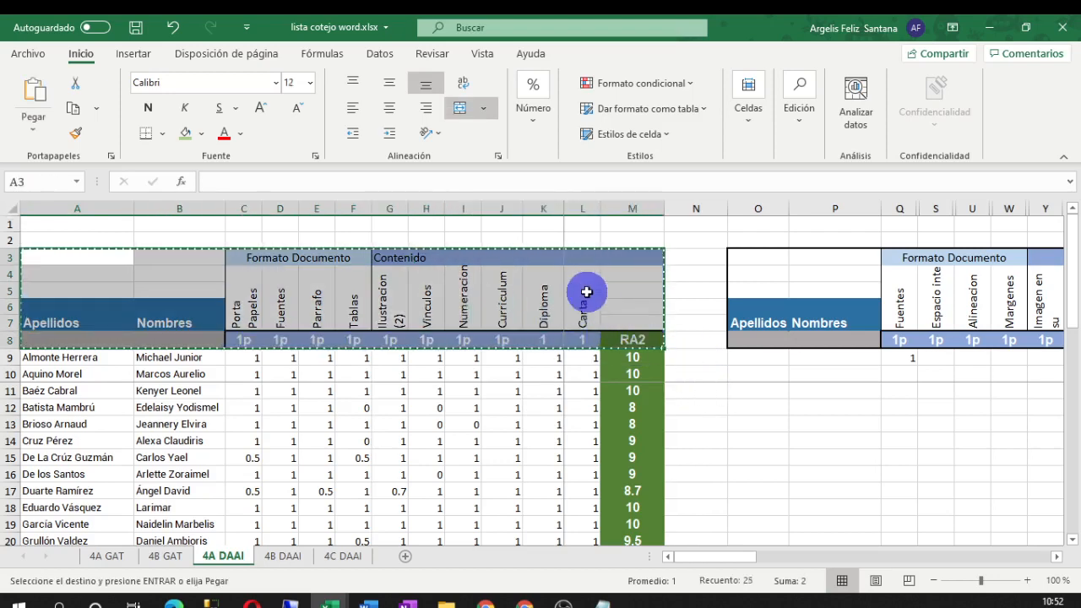
{"action": "left_click", "coordinate": [988, 27]}
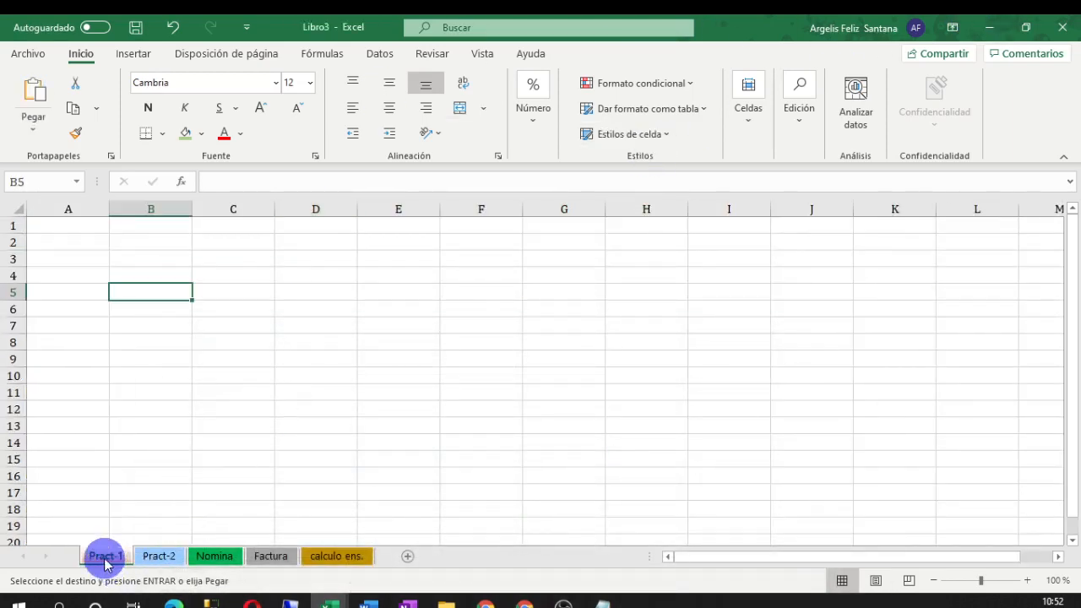
Paste the header block with its formatting at B5 (B5:N10) and zoom out to 90%
{"action": "right_click", "coordinate": [136, 289]}
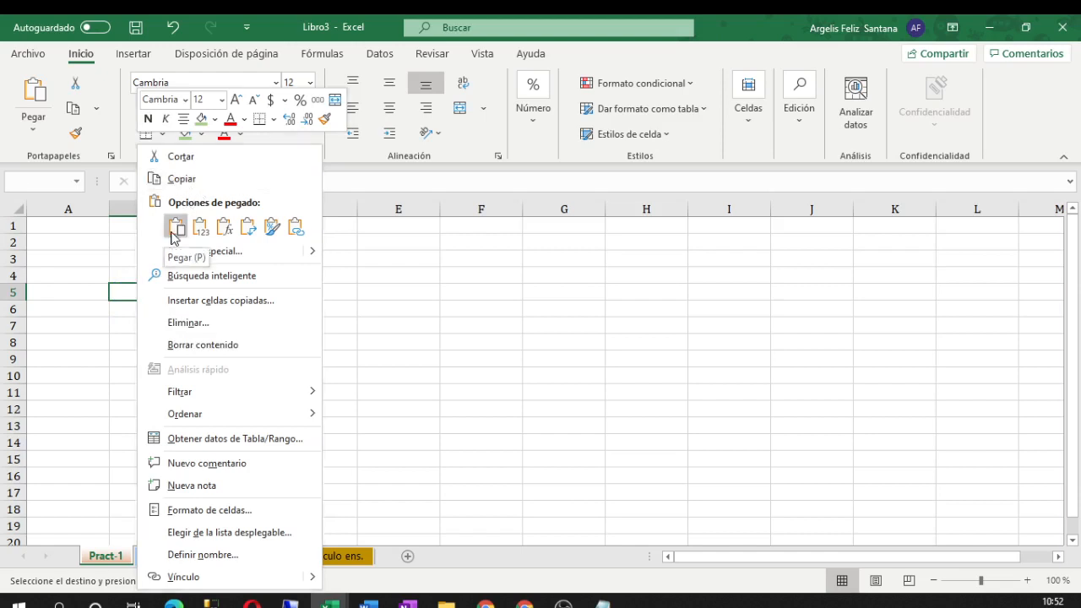
{"action": "left_click", "coordinate": [224, 137]}
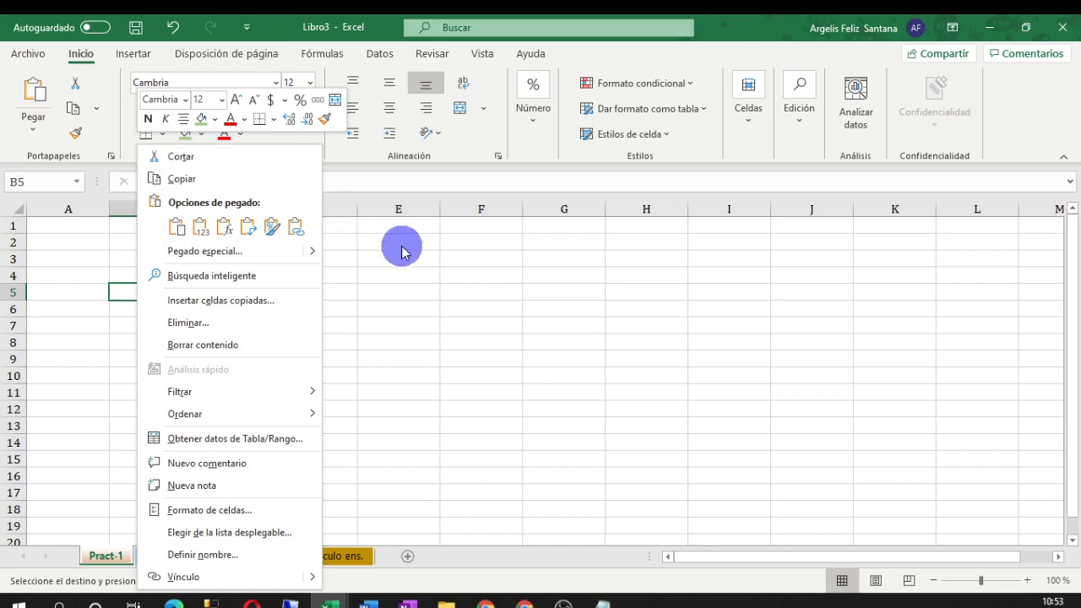
{"action": "left_click", "coordinate": [175, 226]}
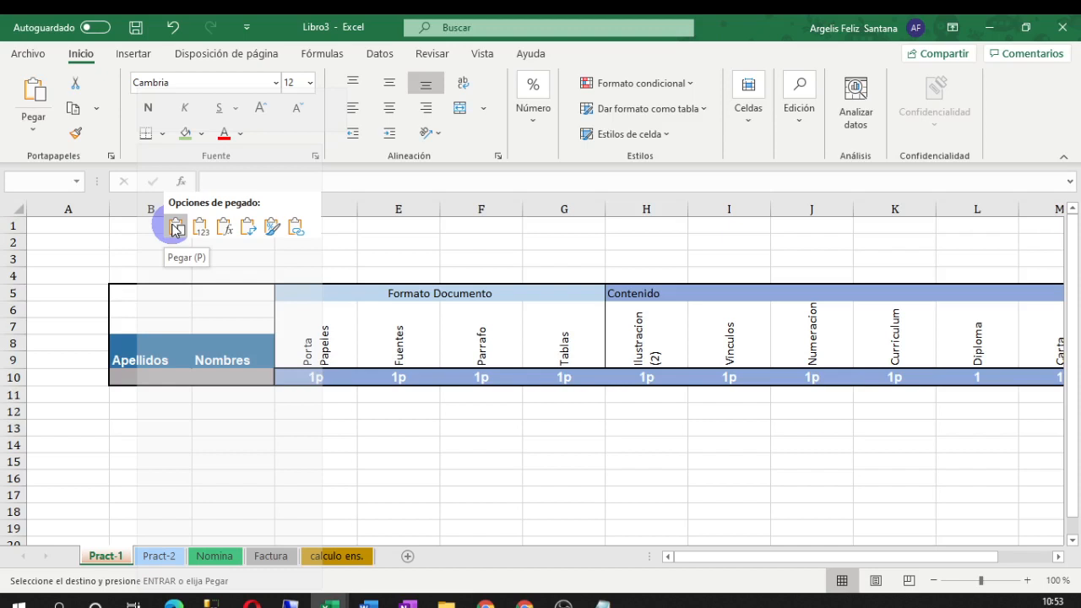
{"action": "left_click", "coordinate": [175, 228]}
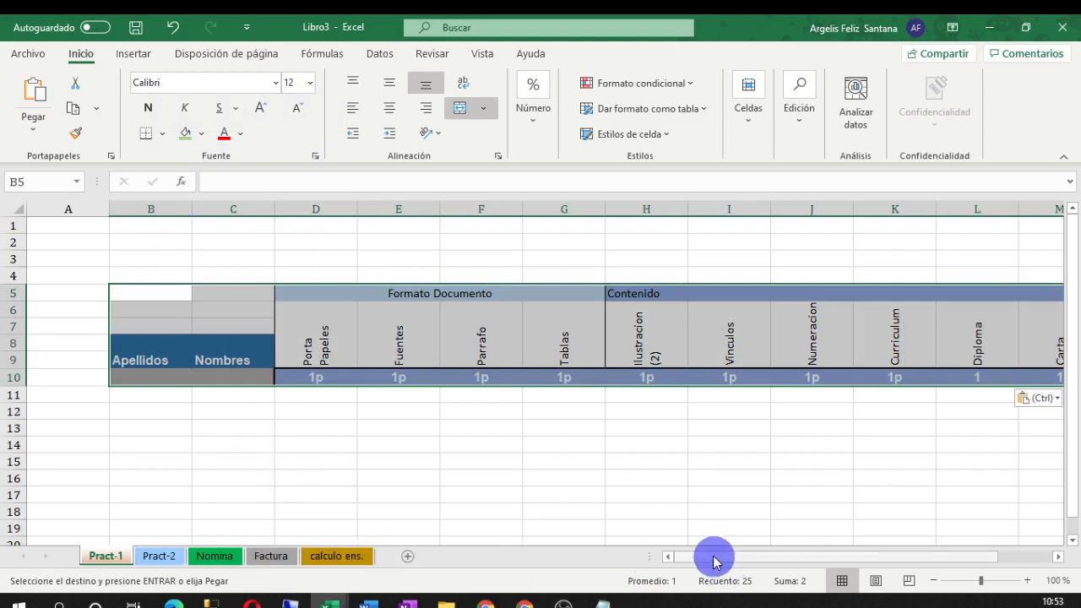
{"action": "left_click_drag", "start_coordinate": [713, 560], "coordinate": [735, 560]}
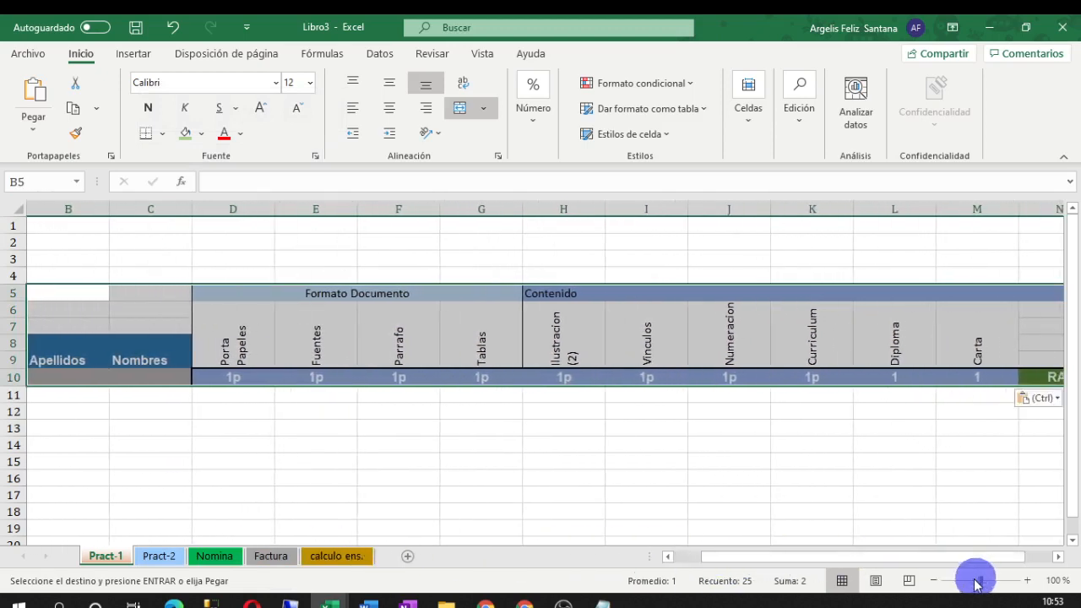
{"action": "left_click", "coordinate": [934, 581]}
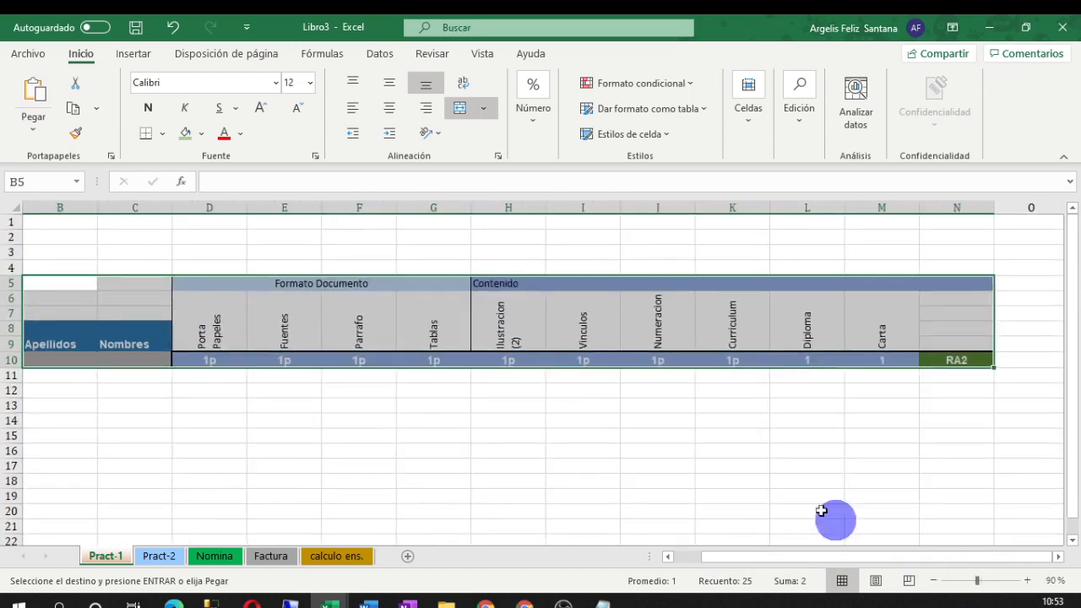
Copy the header block again from the lista cotejo word workbook
{"action": "left_click_drag", "start_coordinate": [735, 556], "coordinate": [680, 559]}
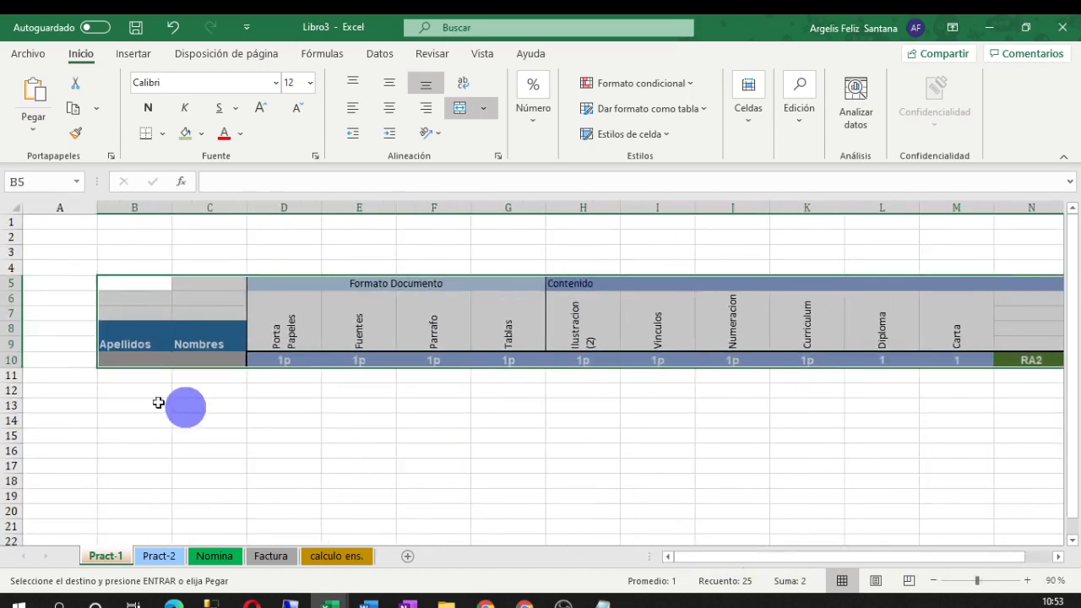
{"action": "mouse_move", "coordinate": [330, 601]}
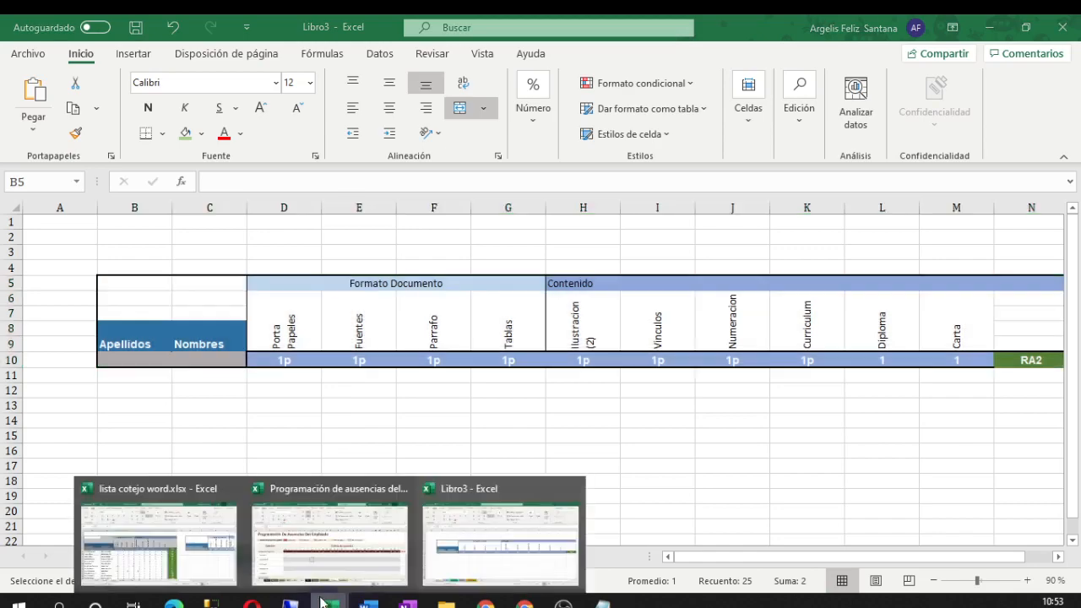
{"action": "left_click", "coordinate": [197, 514]}
{"action": "right_click", "coordinate": [216, 280]}
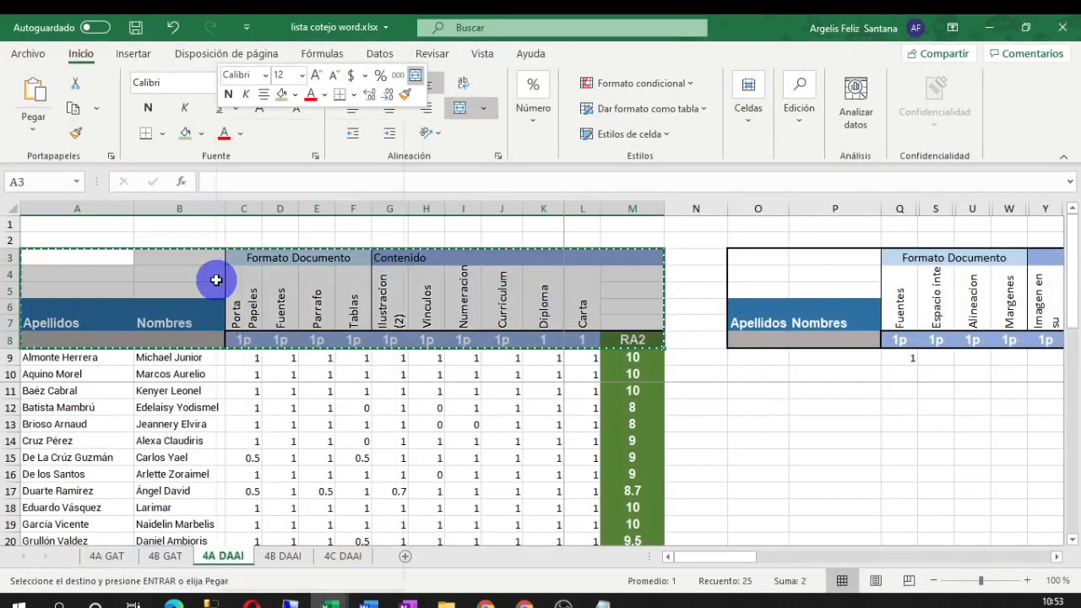
{"action": "left_click", "coordinate": [255, 157]}
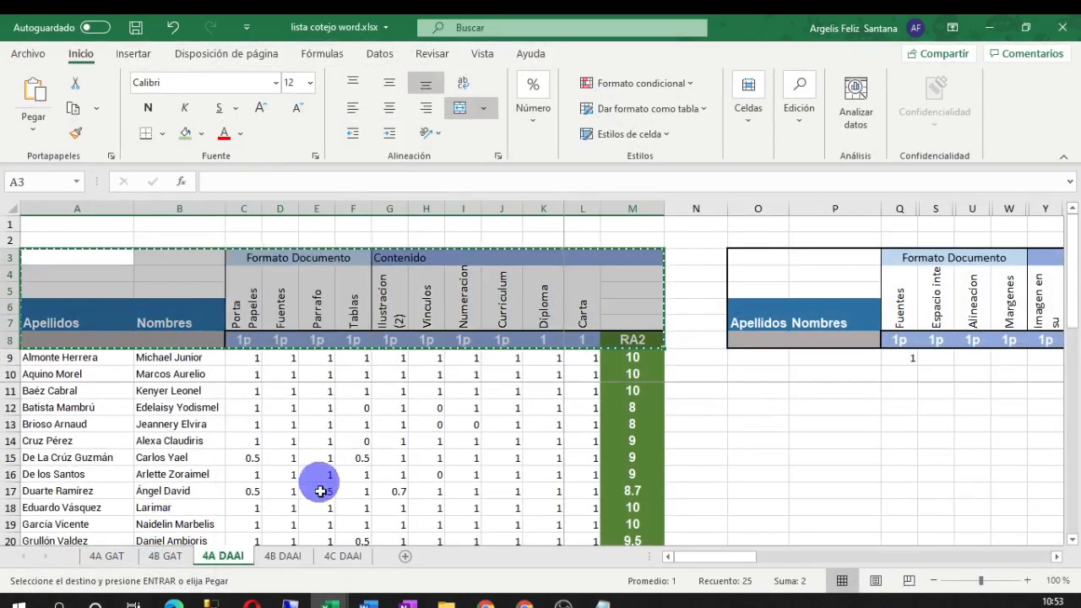
Paste it into Libro3's Pract-1 at B14 as Valores only, filling B14:N19
{"action": "mouse_move", "coordinate": [330, 601]}
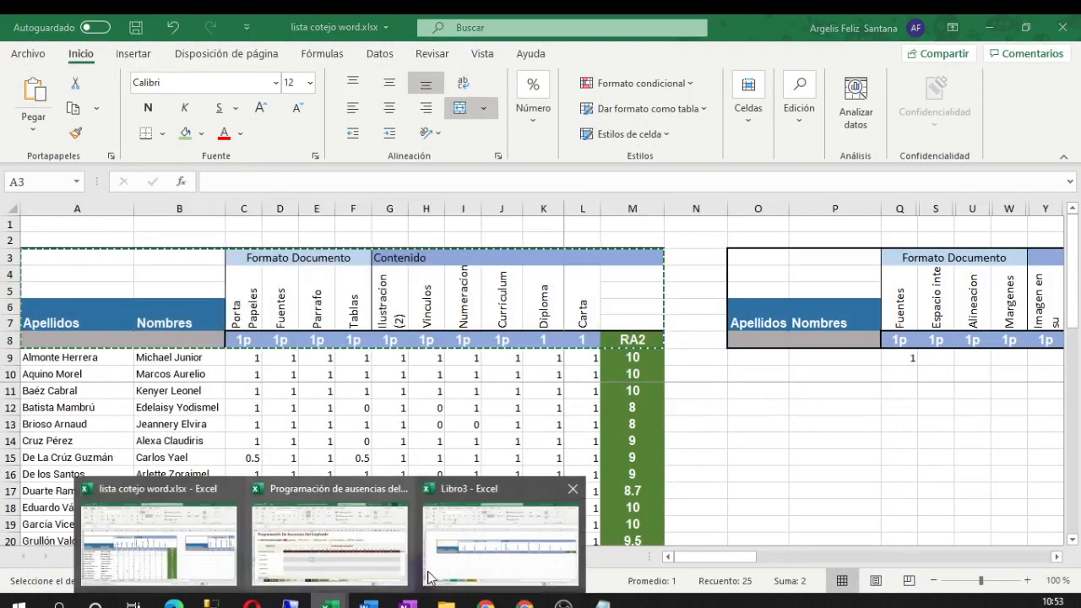
{"action": "left_click", "coordinate": [533, 549]}
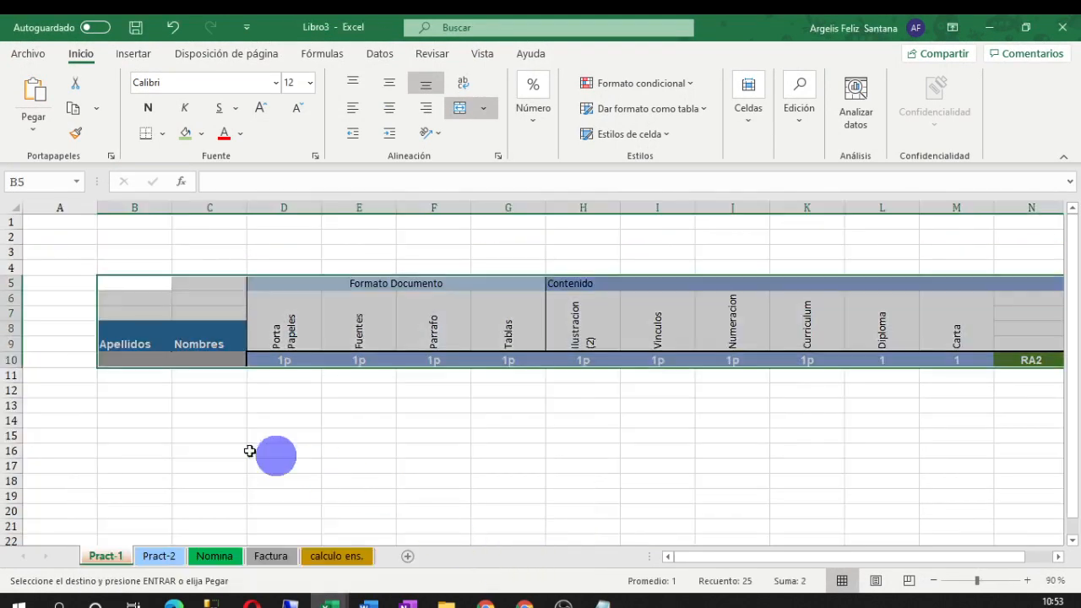
{"action": "left_click", "coordinate": [137, 425]}
{"action": "right_click", "coordinate": [134, 422]}
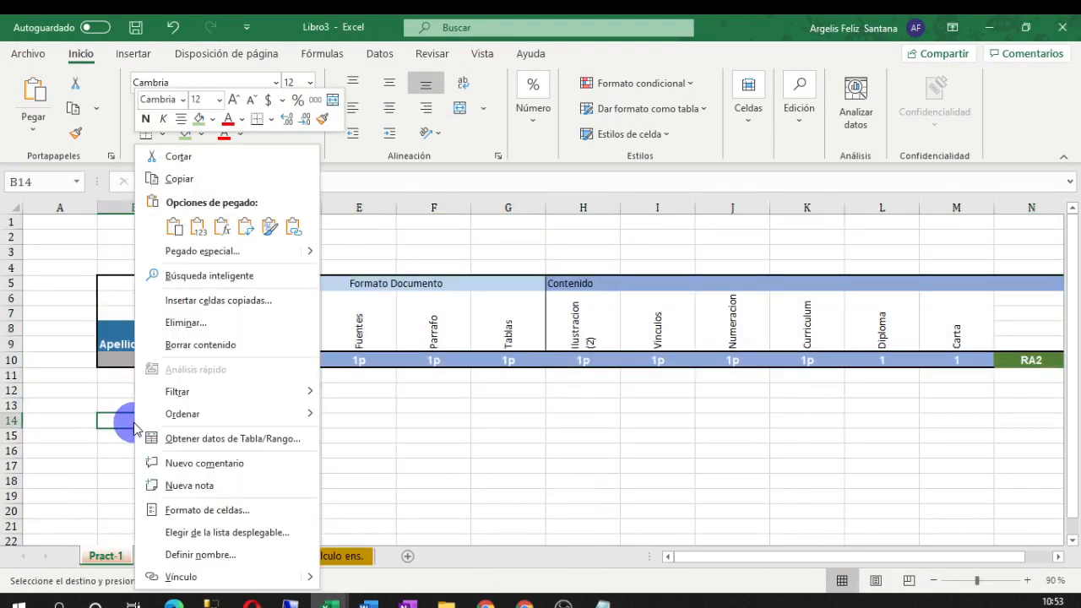
{"action": "left_click", "coordinate": [197, 226]}
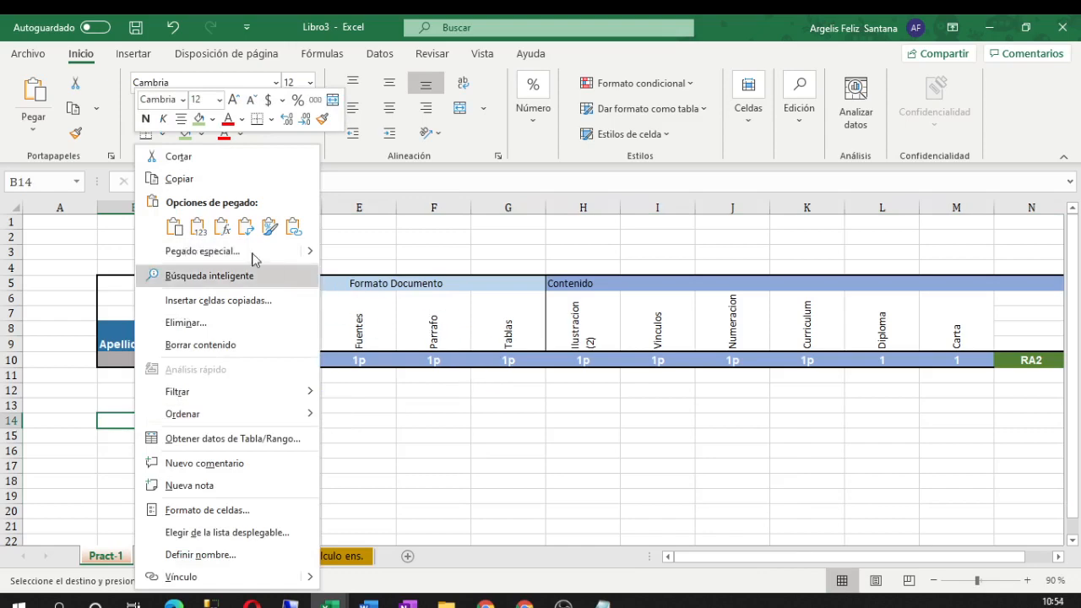
{"action": "left_click", "coordinate": [198, 228]}
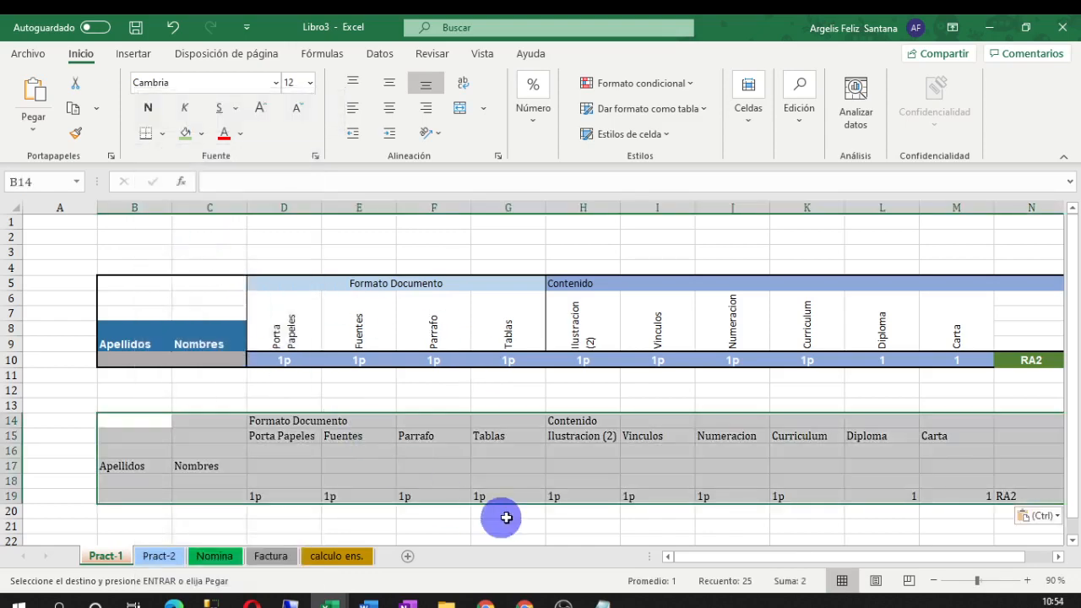
Select B24 on Pract-1 and copy the header block again from lista cotejo word
{"action": "scroll", "coordinate": [652, 473], "scroll_direction": "down", "scroll_amount": 2}
{"action": "left_click", "coordinate": [541, 462]}
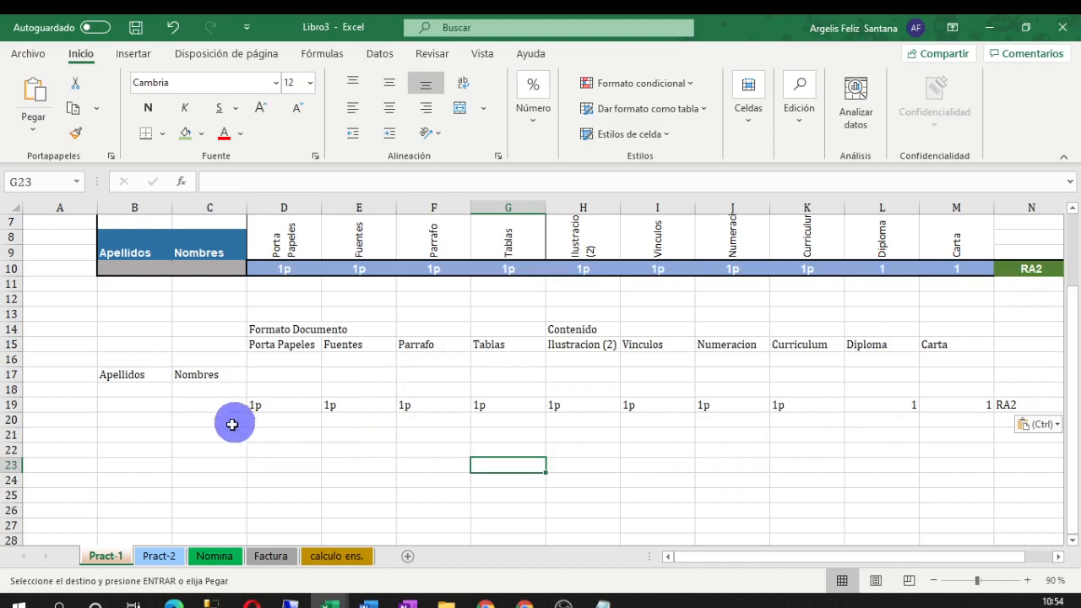
{"action": "left_click", "coordinate": [121, 450]}
{"action": "left_click", "coordinate": [121, 477]}
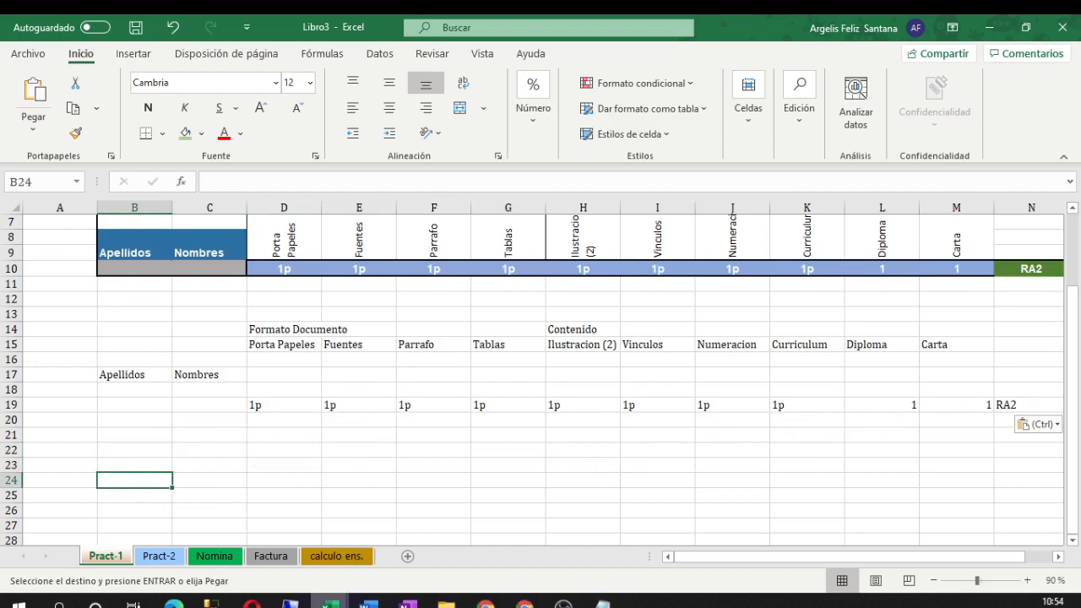
{"action": "mouse_move", "coordinate": [330, 603]}
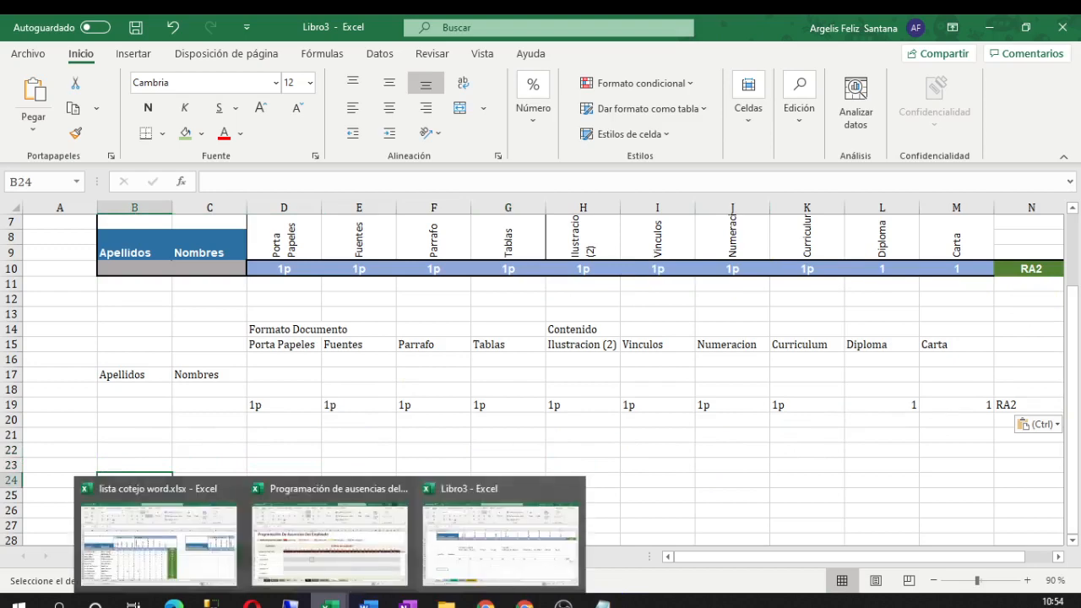
{"action": "left_click", "coordinate": [194, 559]}
{"action": "right_click", "coordinate": [239, 284]}
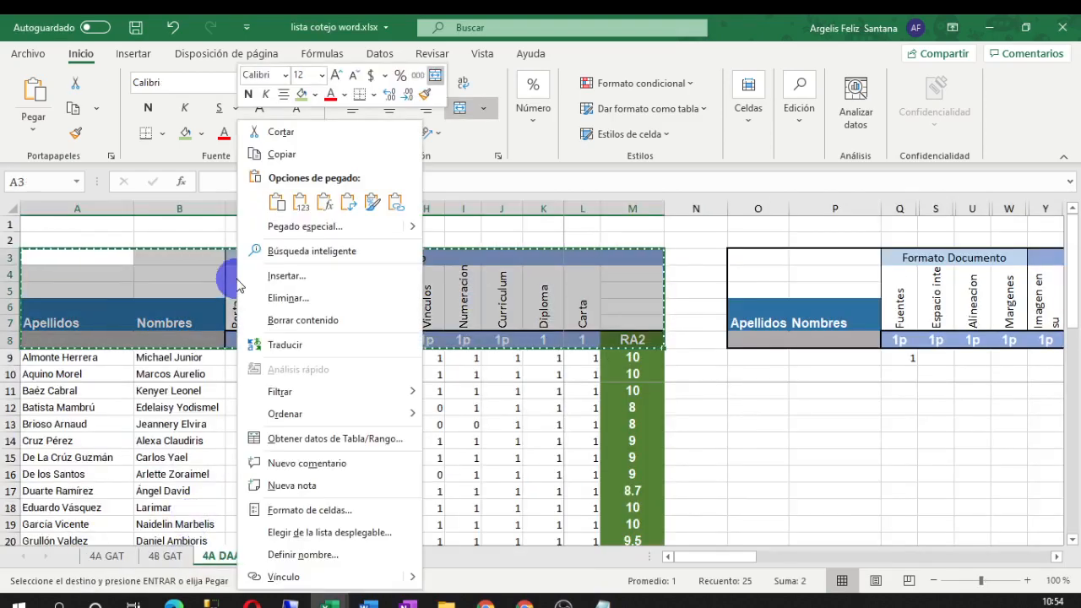
{"action": "left_click", "coordinate": [286, 153]}
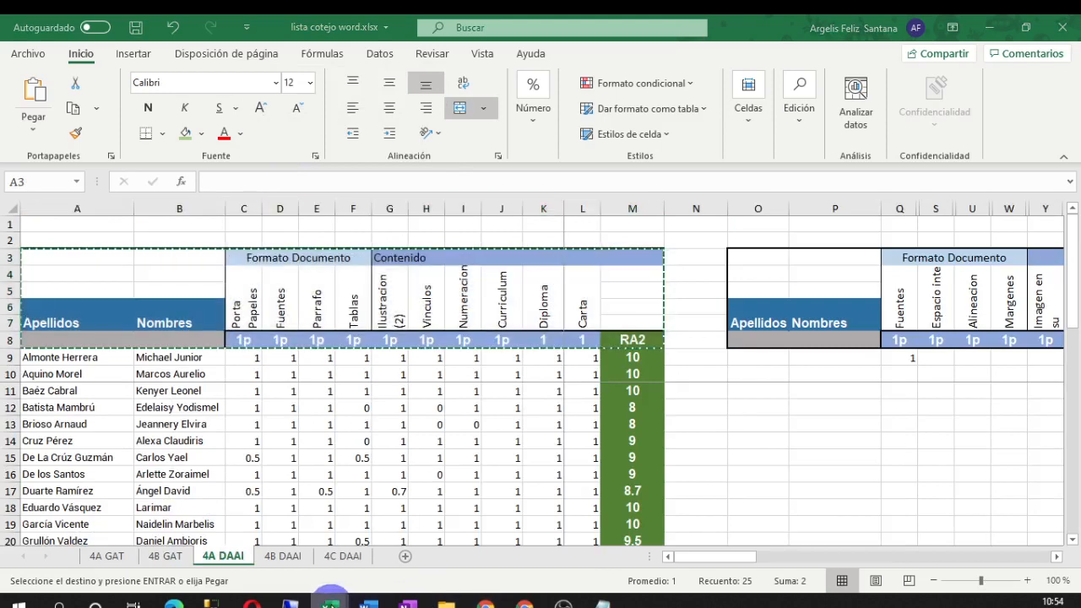
Paste the block at B24 as Fórmulas only, without its formatting
{"action": "mouse_move", "coordinate": [330, 593]}
{"action": "left_click", "coordinate": [493, 566]}
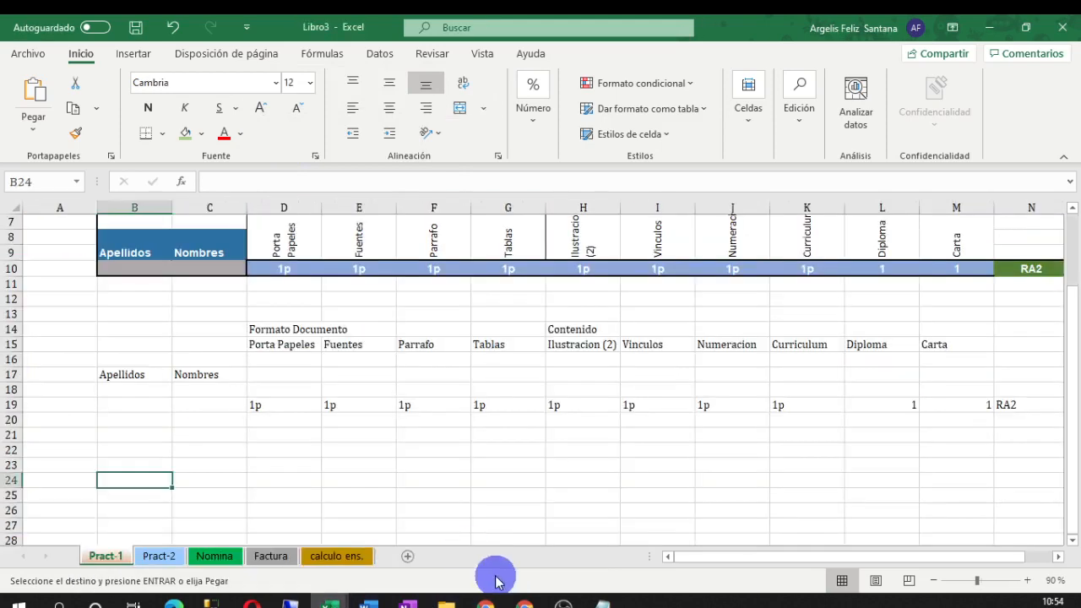
{"action": "right_click", "coordinate": [107, 480]}
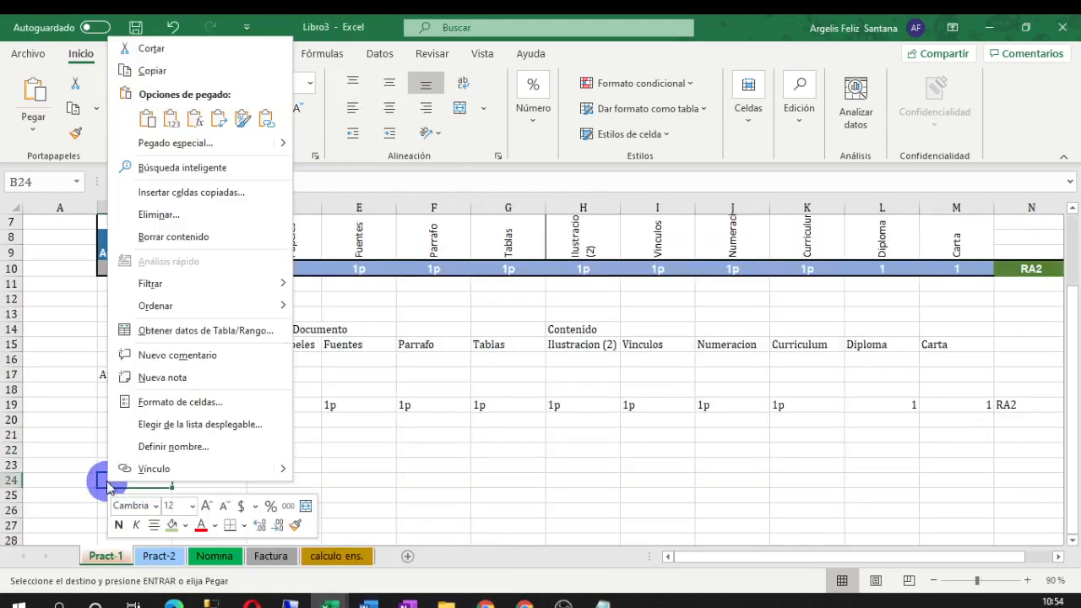
{"action": "left_click", "coordinate": [196, 119]}
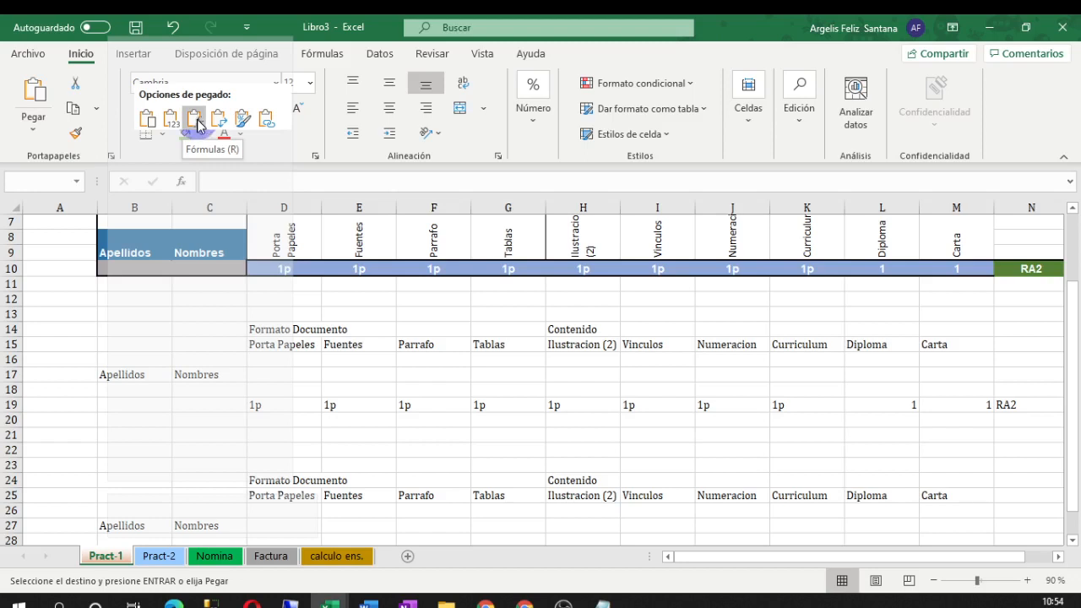
{"action": "left_click", "coordinate": [197, 122]}
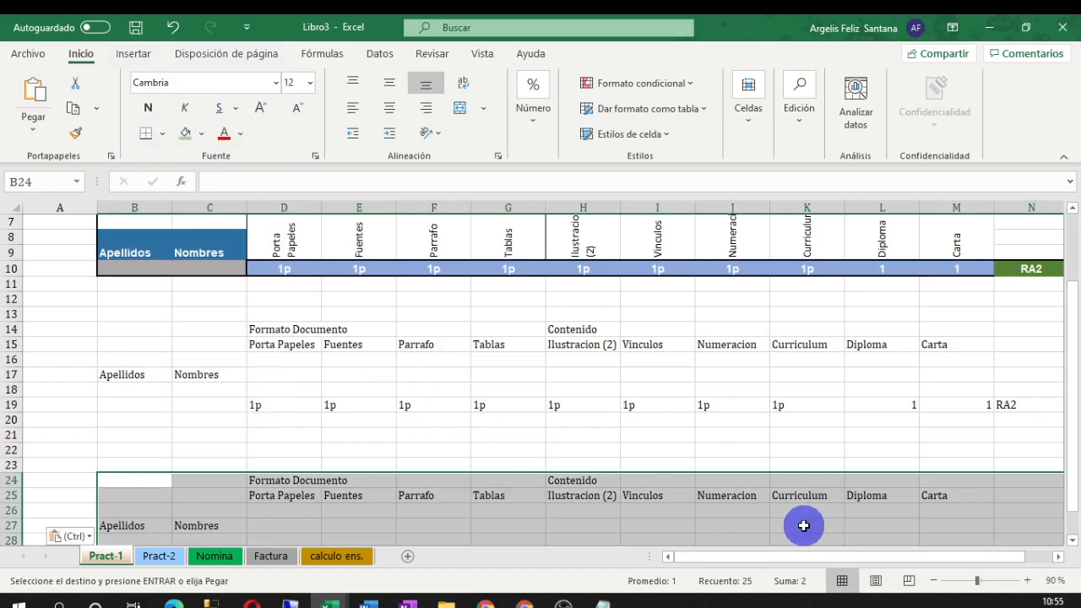
Paste just the header block's formatting at B32, giving rows 32–37 its fills and borders
{"action": "scroll", "coordinate": [458, 504], "scroll_direction": "down", "scroll_amount": 3}
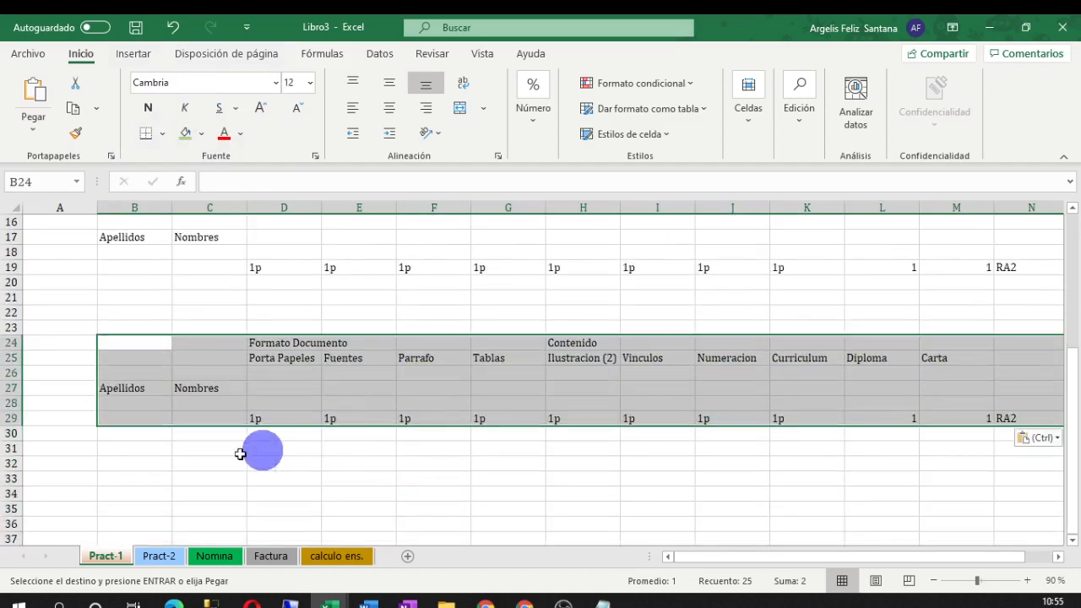
{"action": "left_click", "coordinate": [122, 463]}
{"action": "right_click", "coordinate": [122, 465]}
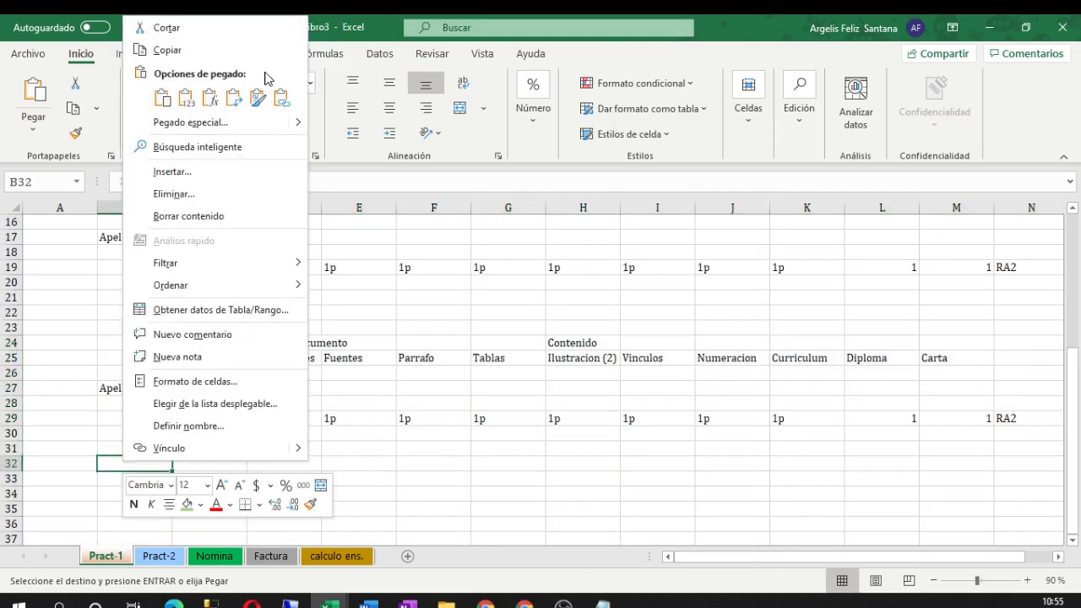
{"action": "left_click", "coordinate": [258, 100]}
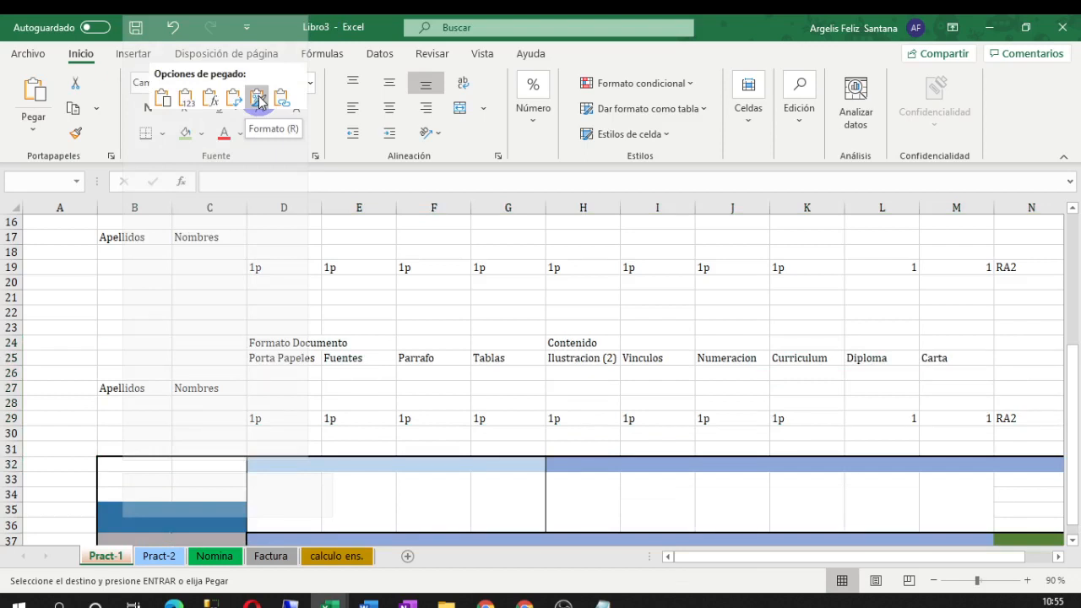
{"action": "scroll", "coordinate": [350, 313], "scroll_direction": "down", "scroll_amount": 3}
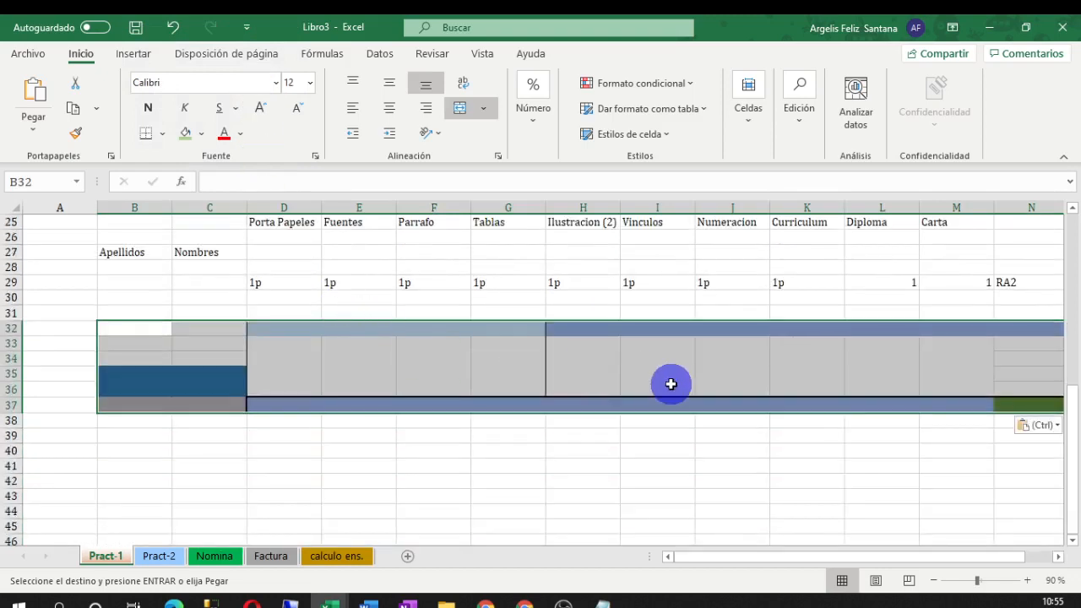
Unmerge the blue block B35:C36 with Combinar y centrar
{"action": "left_click", "coordinate": [357, 360]}
{"action": "left_click", "coordinate": [343, 422]}
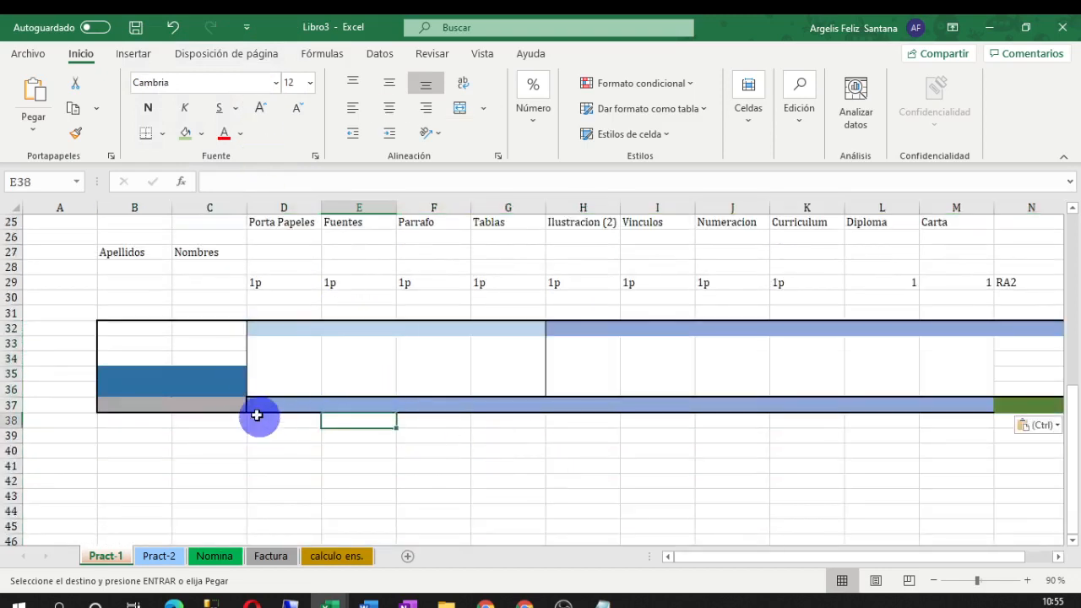
{"action": "left_click", "coordinate": [195, 373]}
{"action": "left_click", "coordinate": [211, 344]}
{"action": "left_click", "coordinate": [300, 350]}
{"action": "left_click", "coordinate": [336, 392]}
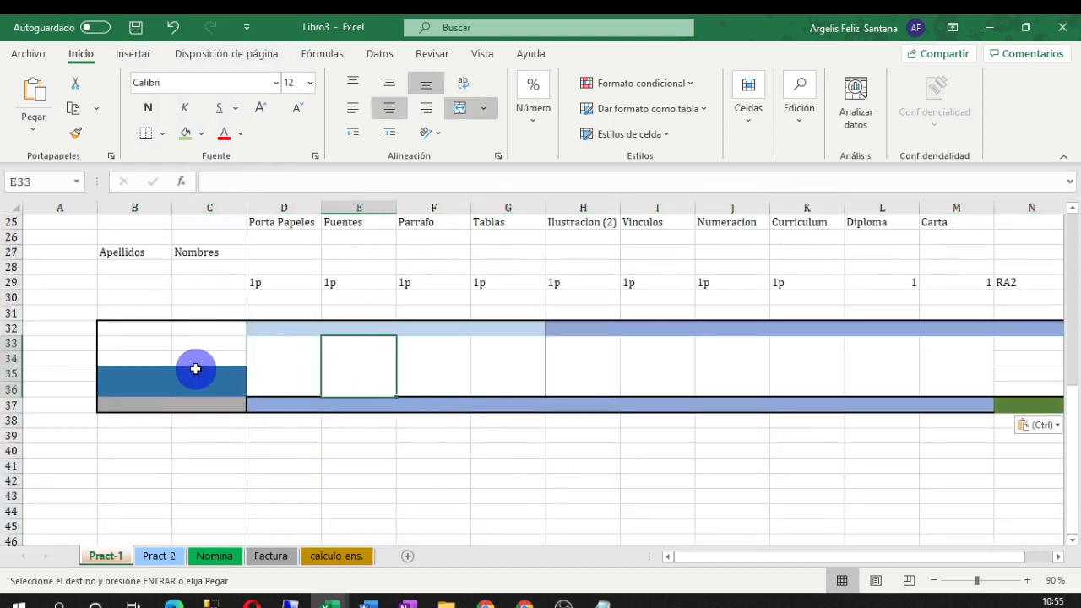
{"action": "left_click", "coordinate": [194, 370]}
{"action": "left_click_drag", "start_coordinate": [128, 382], "coordinate": [203, 379]}
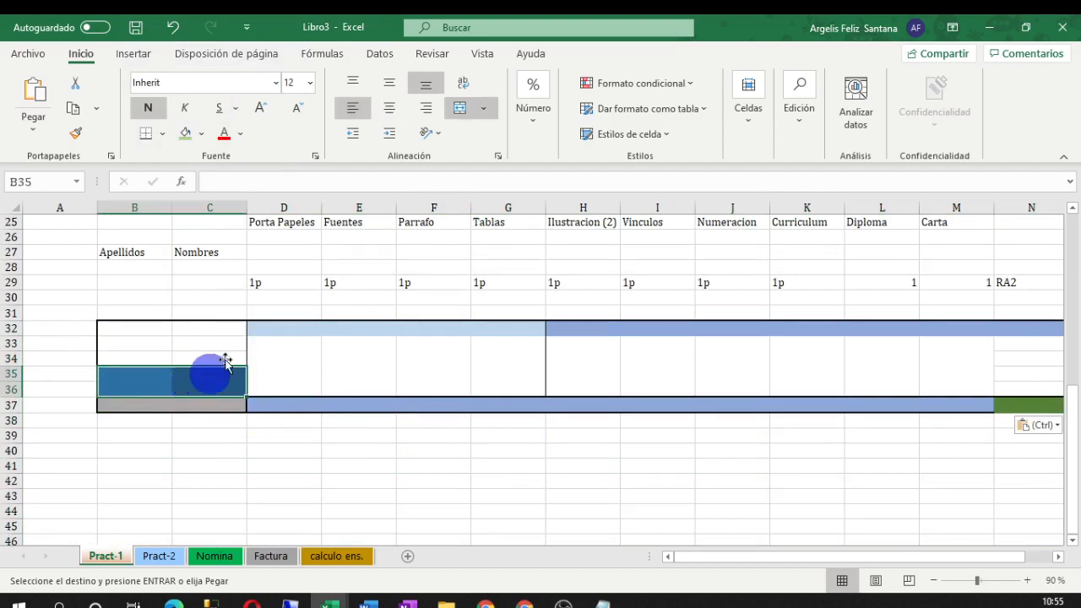
{"action": "left_click", "coordinate": [459, 107]}
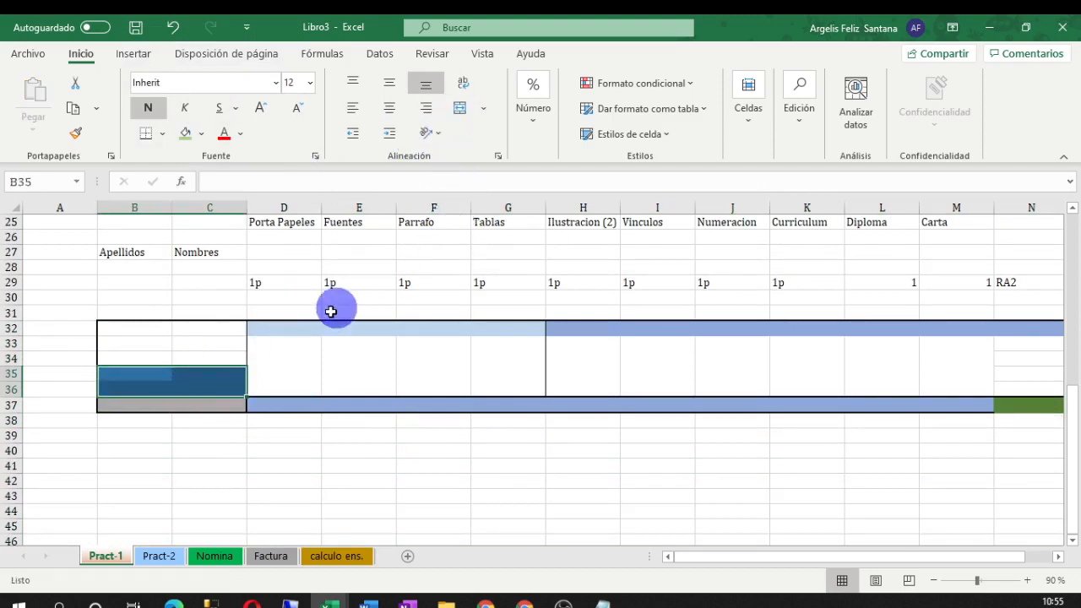
{"action": "left_click", "coordinate": [208, 465]}
Erase the borders of the blue cells B35:C36 using Borrar borde
{"action": "left_click", "coordinate": [152, 359]}
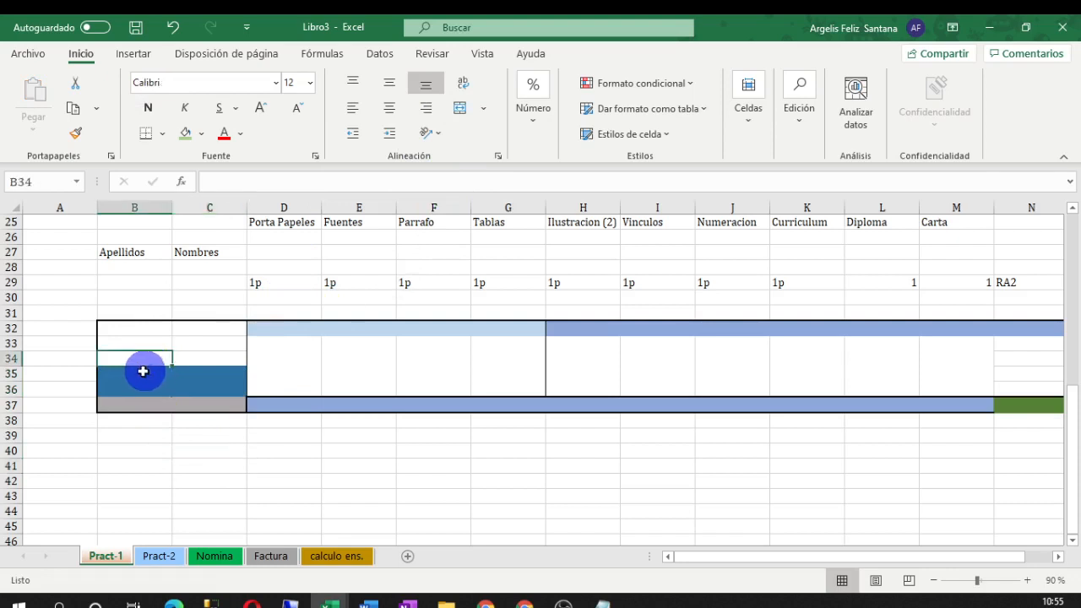
{"action": "left_click_drag", "start_coordinate": [142, 372], "coordinate": [197, 387]}
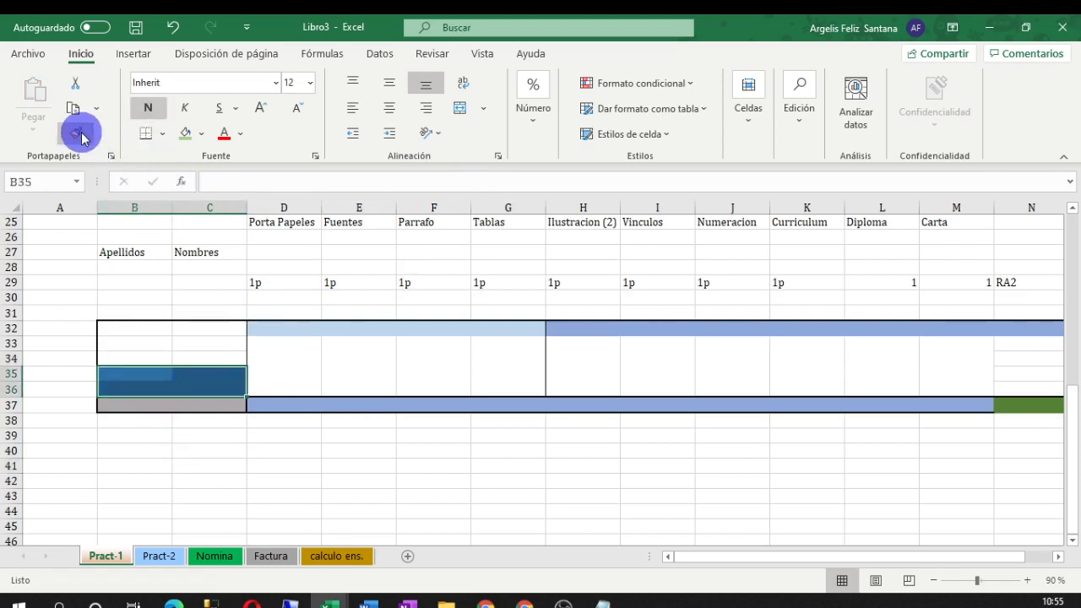
{"action": "left_click", "coordinate": [162, 135]}
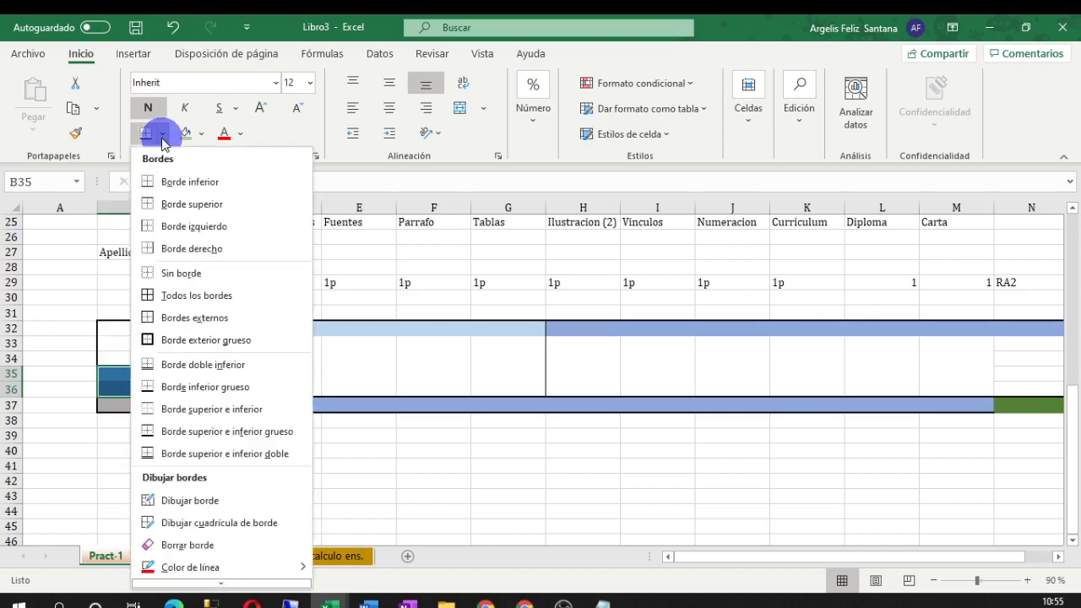
{"action": "left_click", "coordinate": [186, 545]}
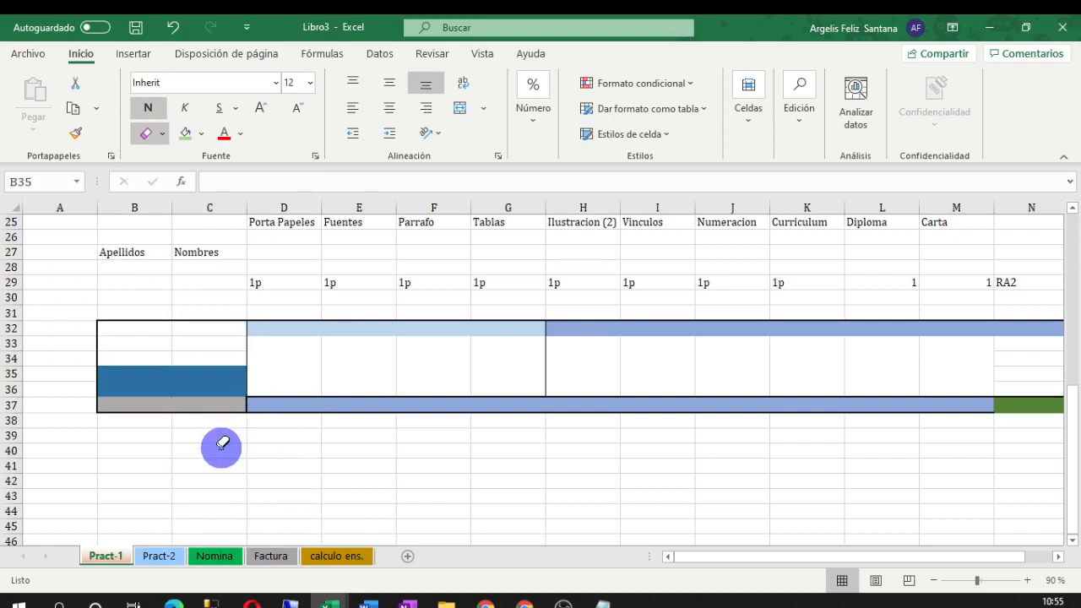
{"action": "key", "text": "Escape"}
{"action": "right_click", "coordinate": [105, 454]}
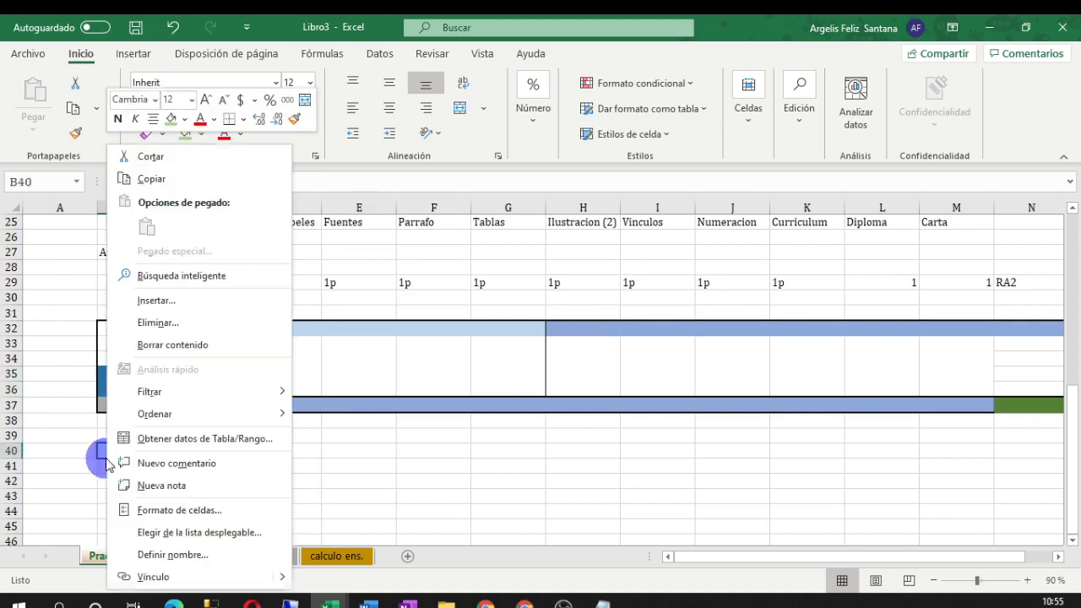
Copy the A3:M8 header block in lista cotejo word.xlsx, then go back to Libro3
{"action": "left_click", "coordinate": [537, 532]}
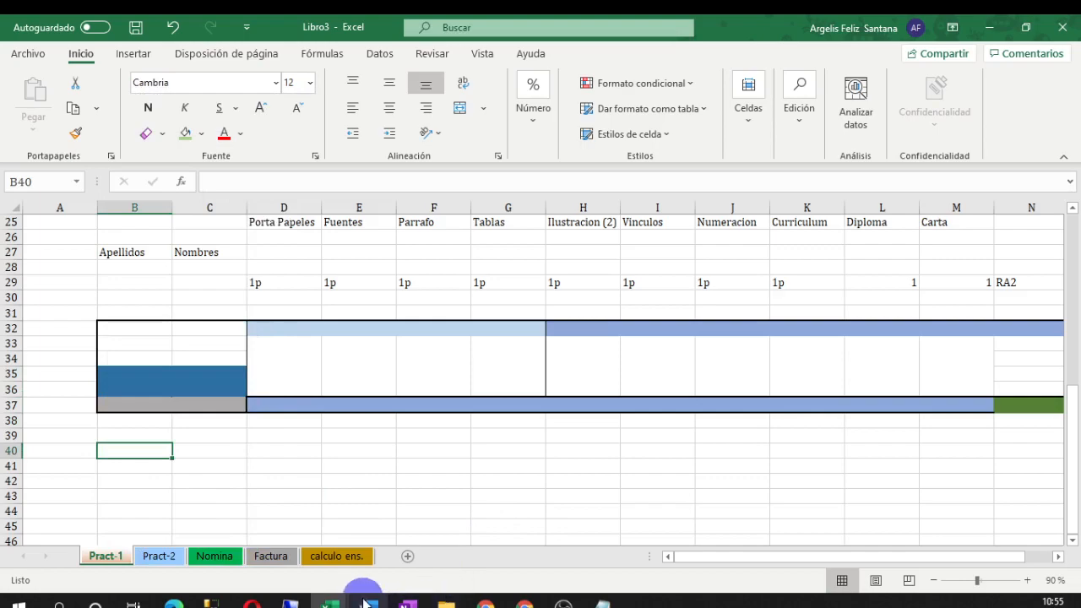
{"action": "left_click", "coordinate": [330, 604]}
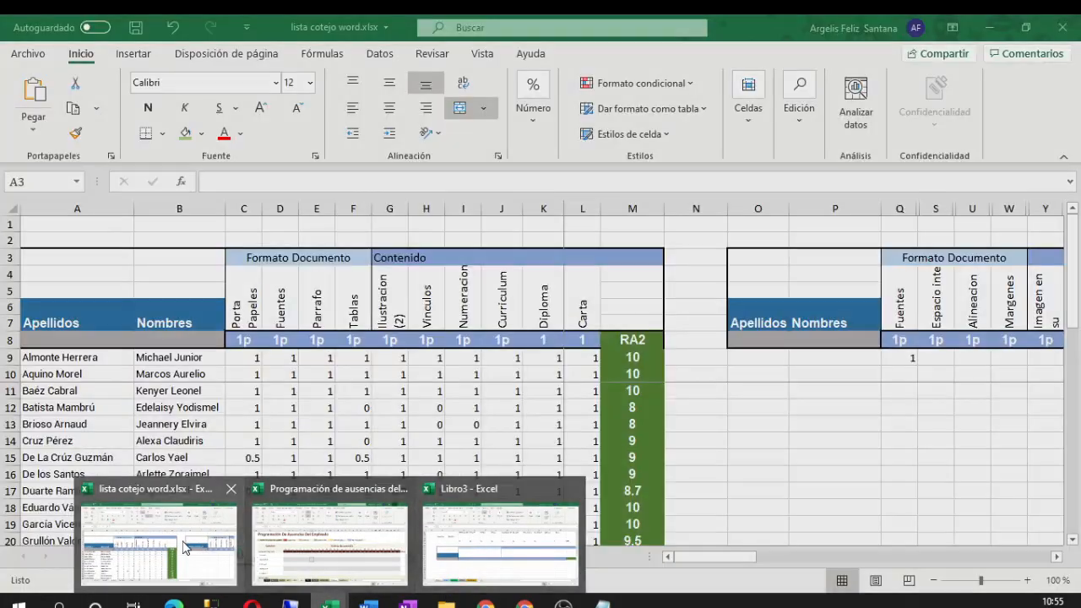
{"action": "left_click", "coordinate": [169, 541]}
{"action": "right_click", "coordinate": [114, 256]}
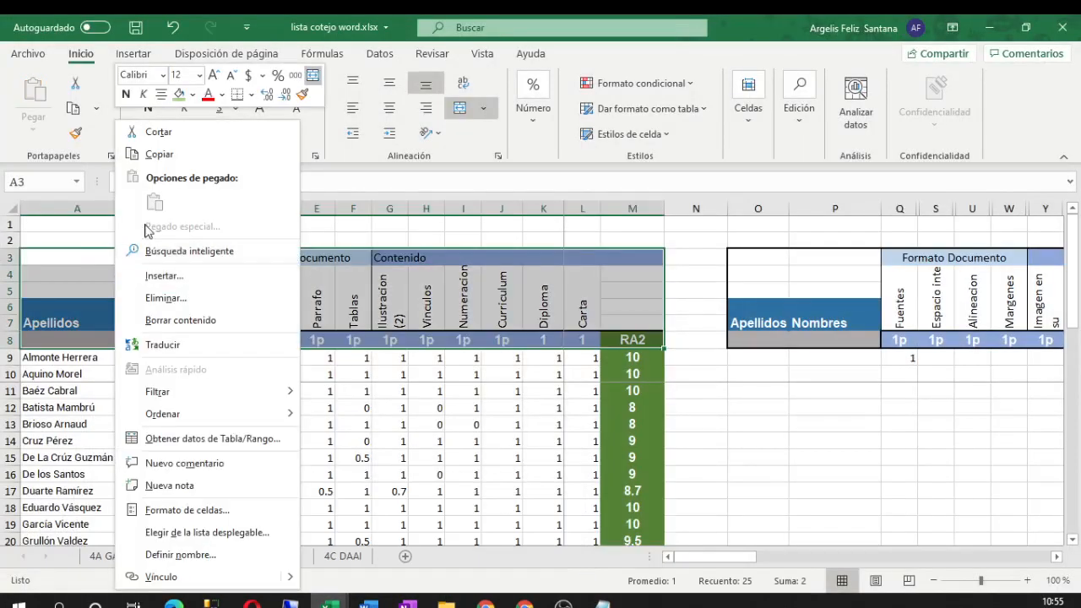
{"action": "left_click", "coordinate": [175, 160]}
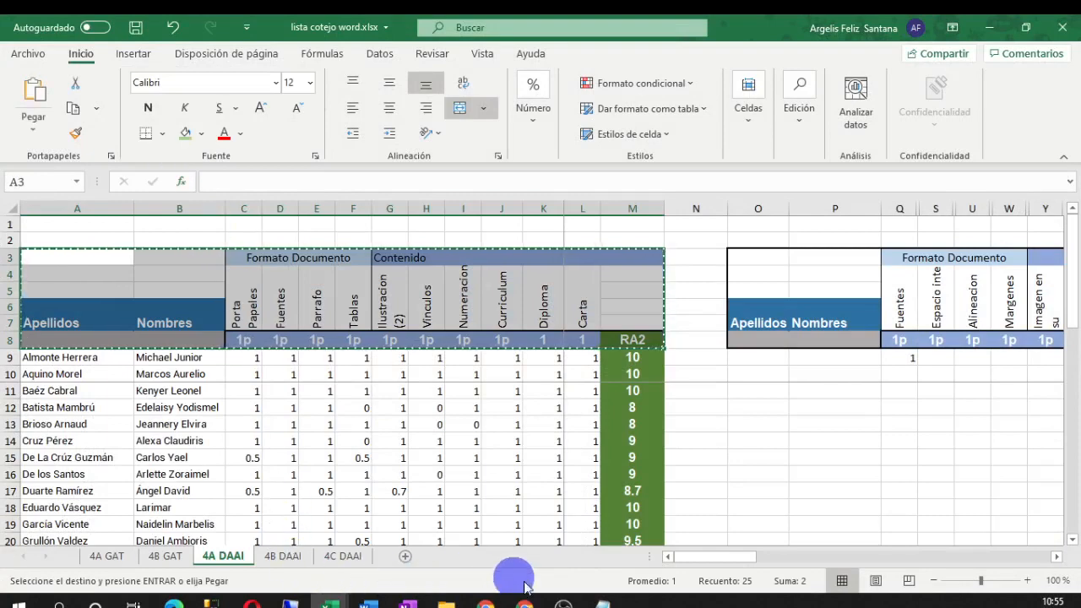
{"action": "mouse_move", "coordinate": [330, 599]}
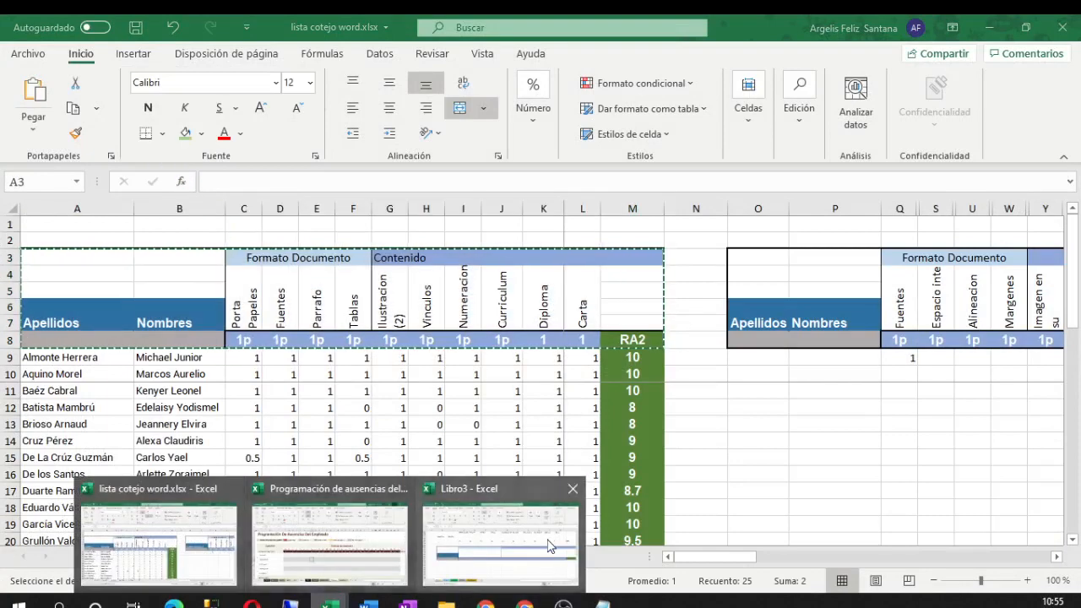
{"action": "left_click", "coordinate": [517, 572]}
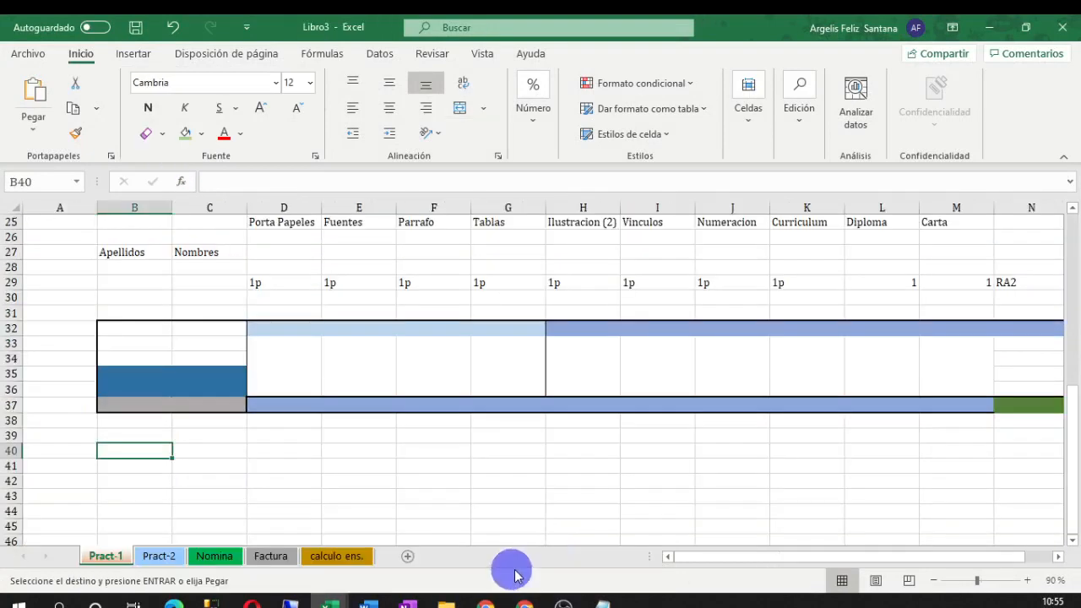
Paste the copied header at B40 with Pegar vínculo, linking it to lista cotejo word
{"action": "right_click", "coordinate": [142, 449]}
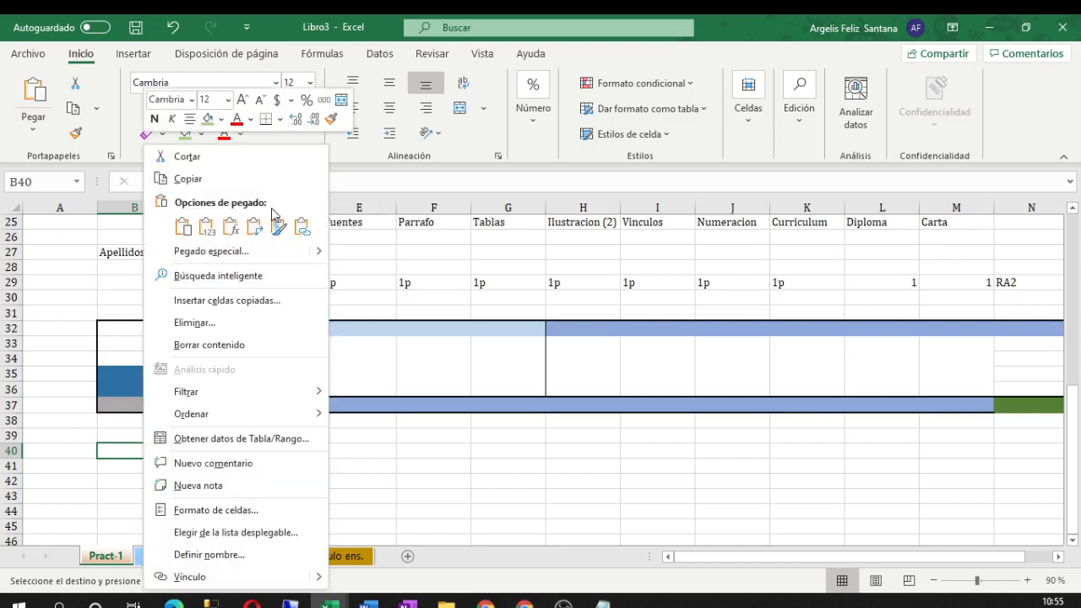
{"action": "left_click", "coordinate": [301, 226]}
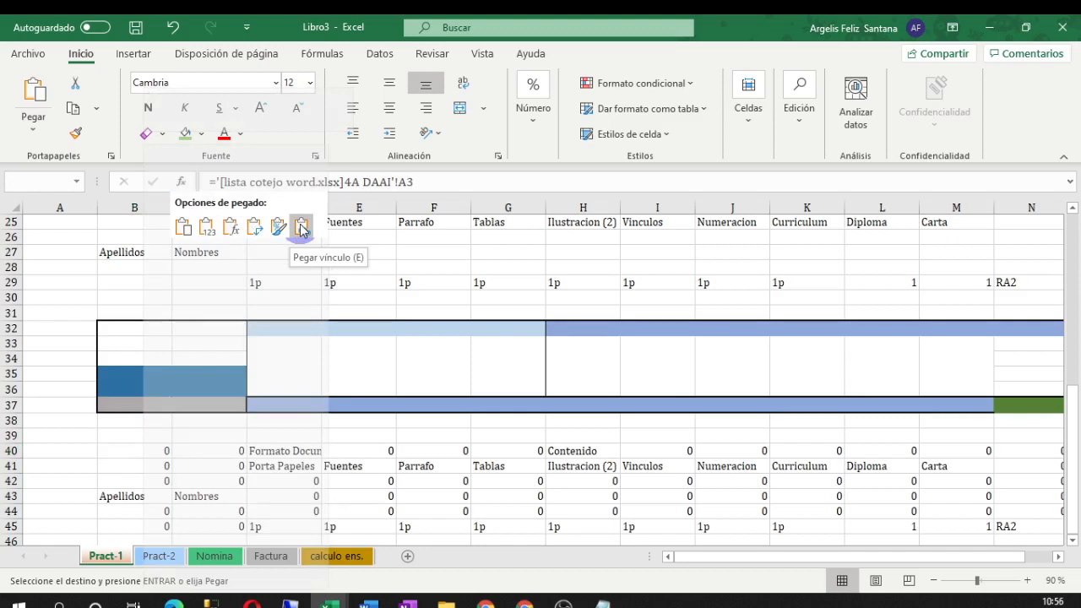
{"action": "scroll", "coordinate": [338, 403], "scroll_direction": "down", "scroll_amount": 3}
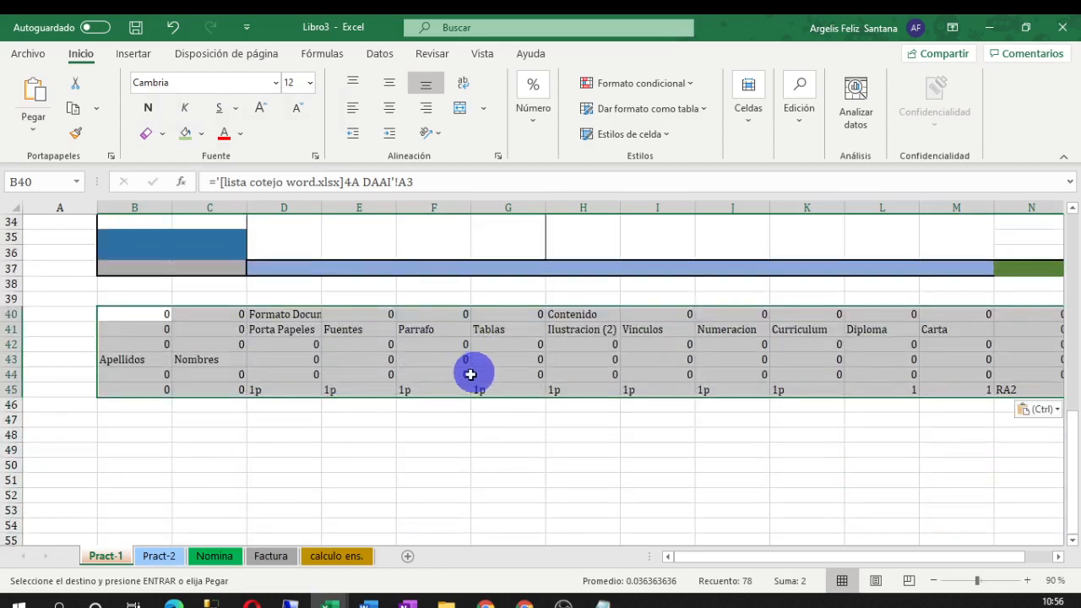
{"action": "scroll", "coordinate": [461, 430], "scroll_direction": "up", "scroll_amount": 3}
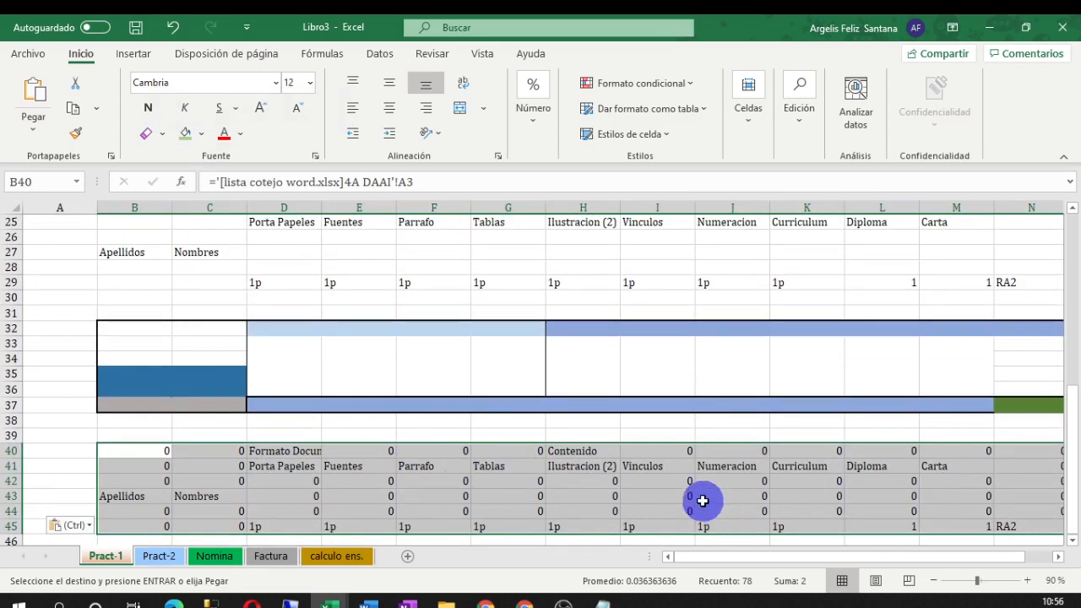
{"action": "scroll", "coordinate": [507, 513], "scroll_direction": "up", "scroll_amount": 1}
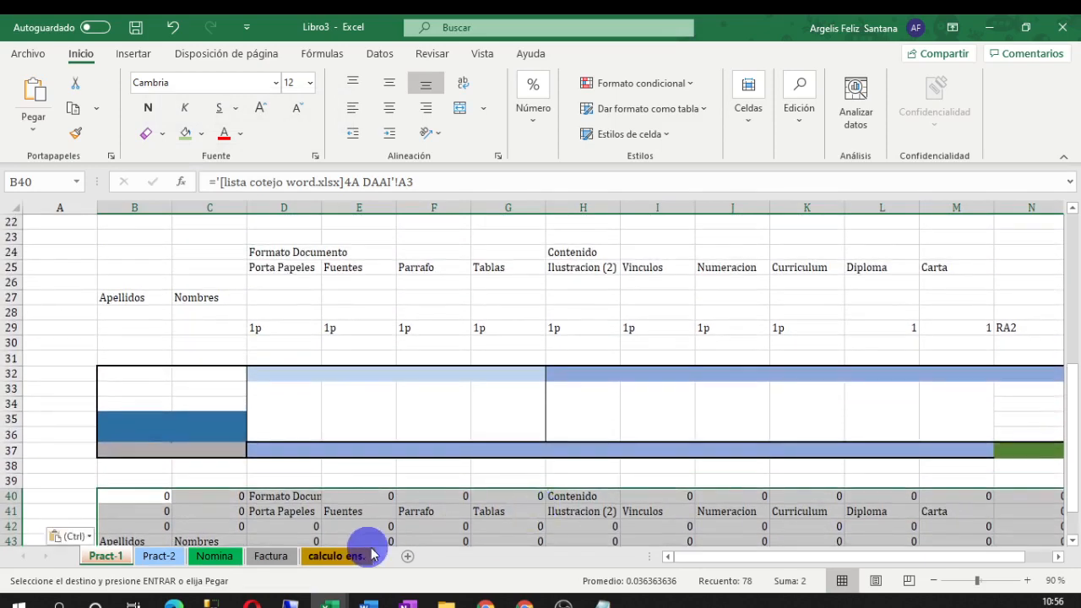
{"action": "scroll", "coordinate": [634, 499], "scroll_direction": "down", "scroll_amount": 3}
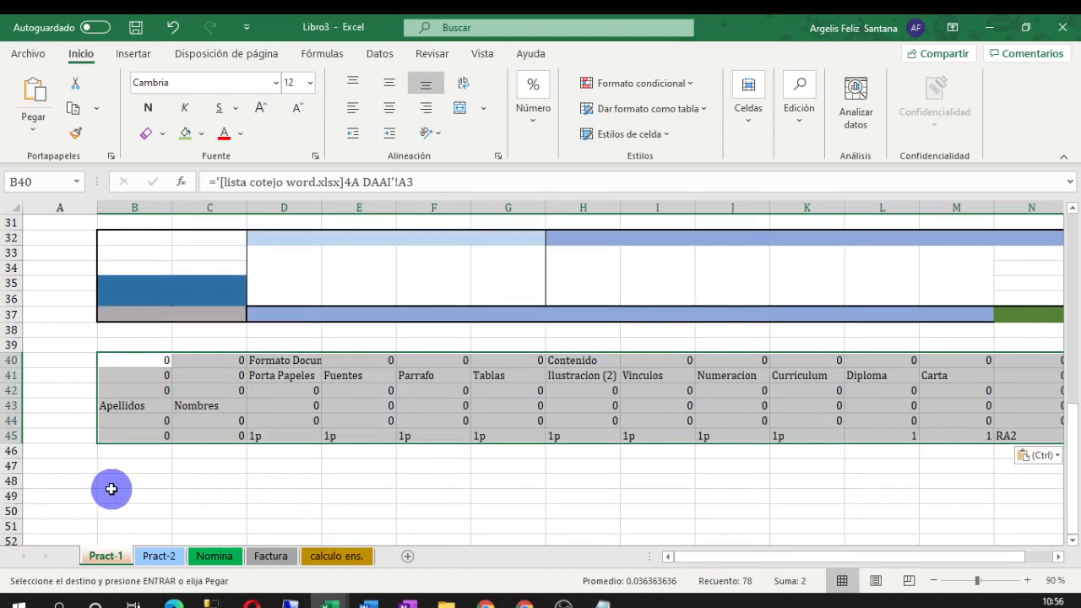
{"action": "left_click", "coordinate": [111, 488]}
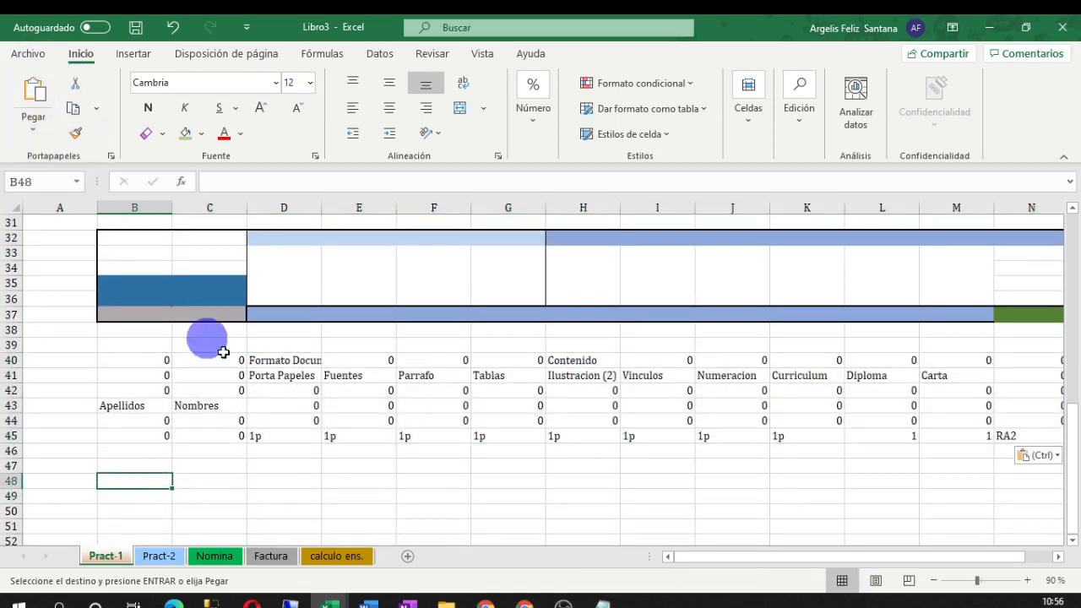
{"action": "scroll", "coordinate": [589, 414], "scroll_direction": "up", "scroll_amount": 10}
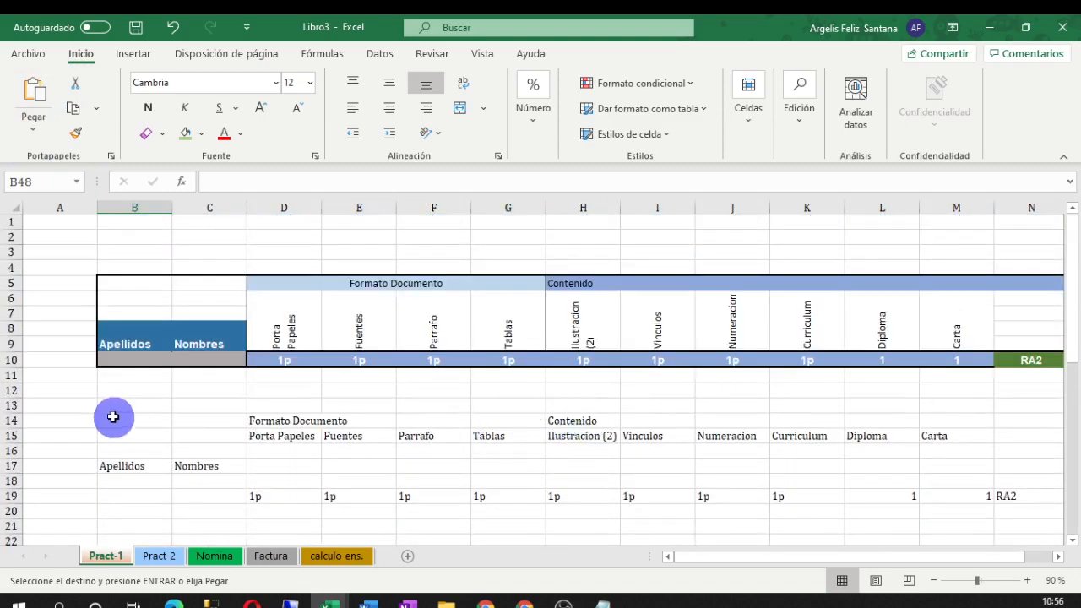
Delete the draft contents of B13:N38, keeping only the header in rows 5–10
{"action": "left_click_drag", "start_coordinate": [106, 410], "coordinate": [919, 523]}
{"action": "key", "text": "Delete"}
{"action": "scroll", "coordinate": [477, 422], "scroll_direction": "up", "scroll_amount": 1}
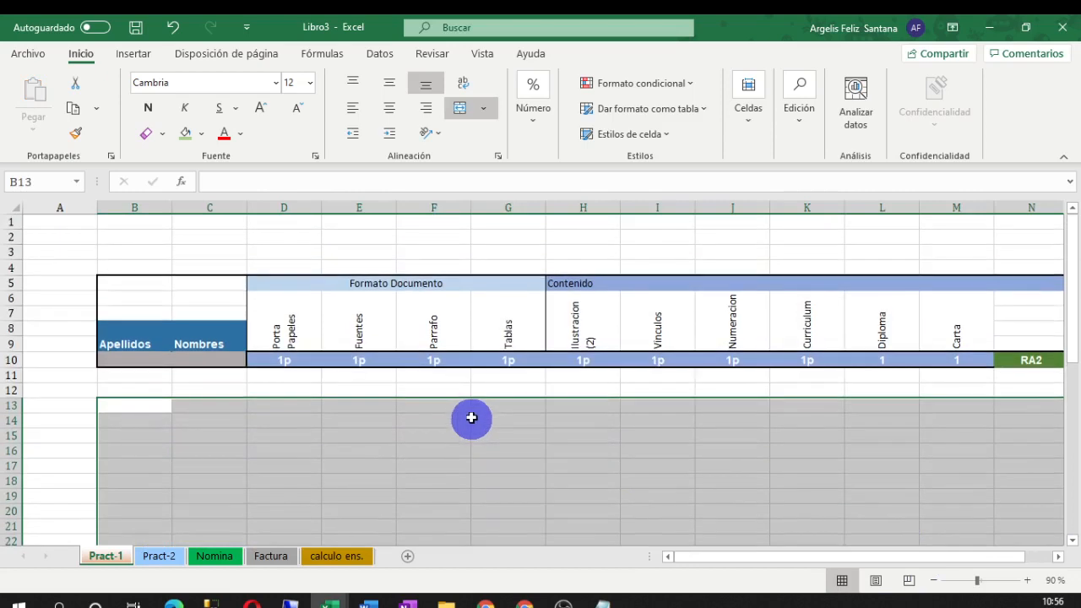
{"action": "left_click_drag", "start_coordinate": [740, 559], "coordinate": [759, 564]}
{"action": "left_click", "coordinate": [646, 496]}
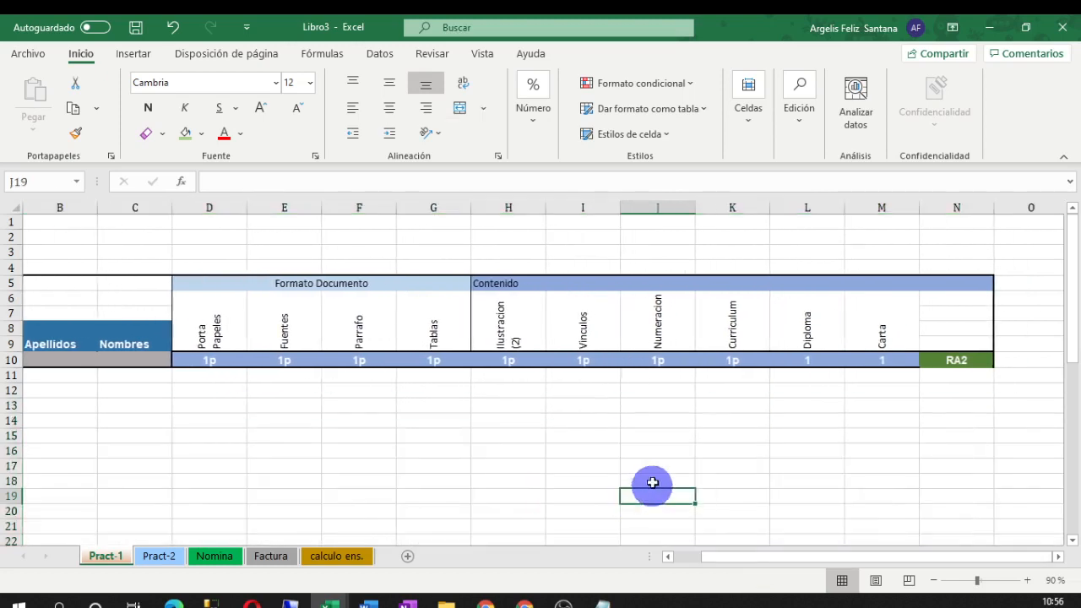
{"action": "left_click", "coordinate": [66, 391]}
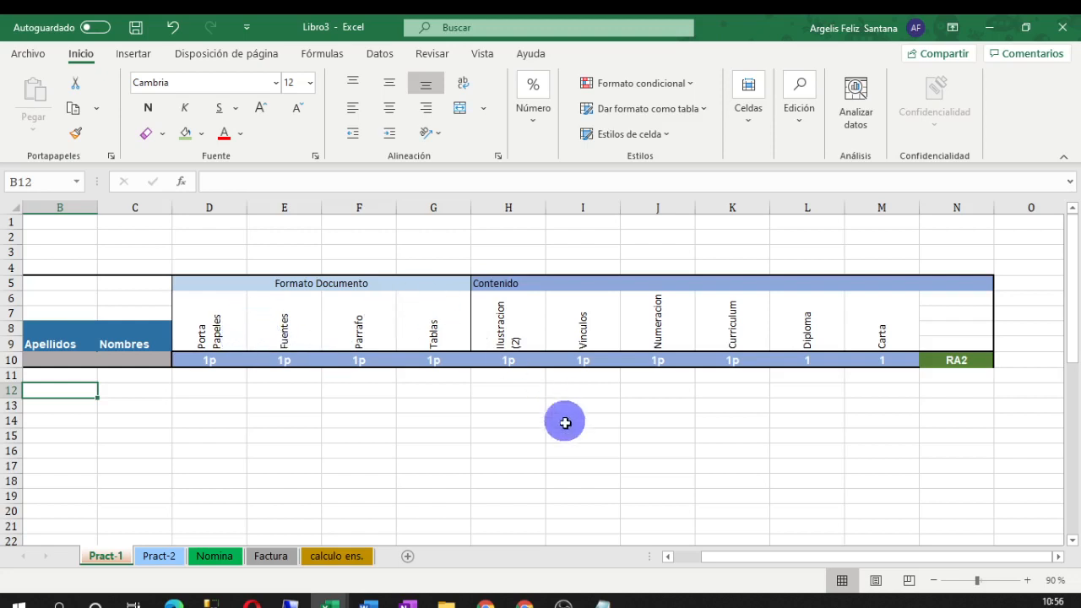
{"action": "left_click", "coordinate": [480, 437]}
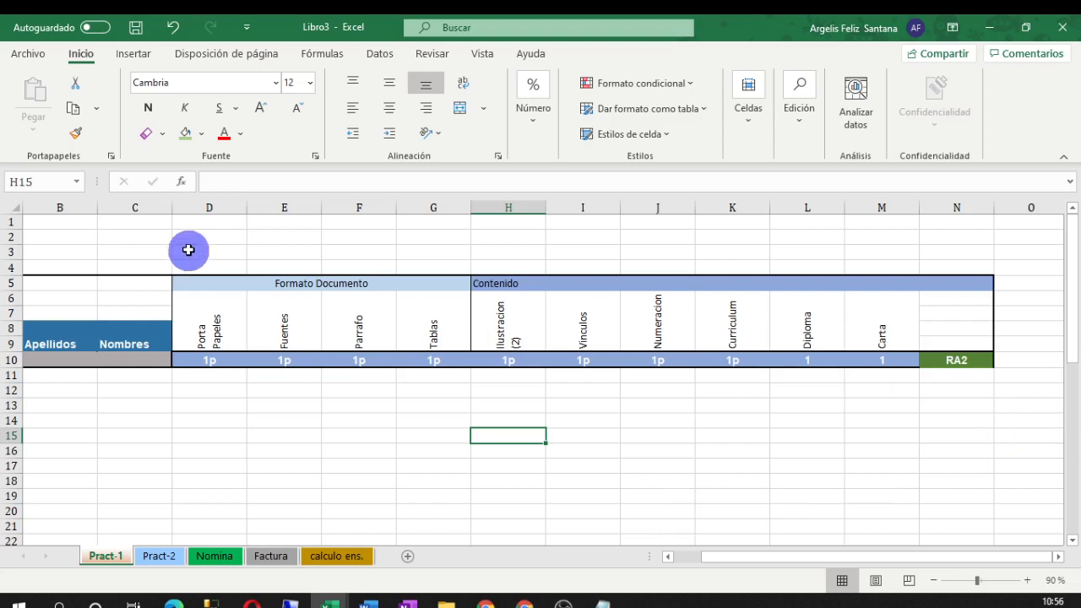
{"action": "left_click_drag", "start_coordinate": [208, 207], "coordinate": [948, 226]}
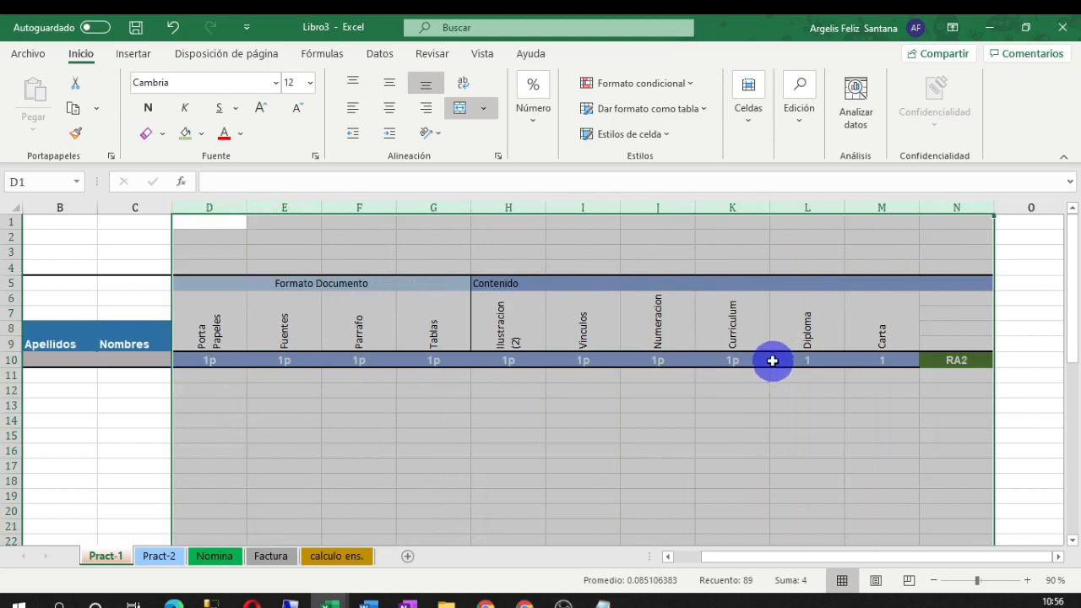
Narrow columns D through N together to a shared width of 5.67
{"action": "left_click", "coordinate": [748, 512]}
{"action": "left_click", "coordinate": [848, 450]}
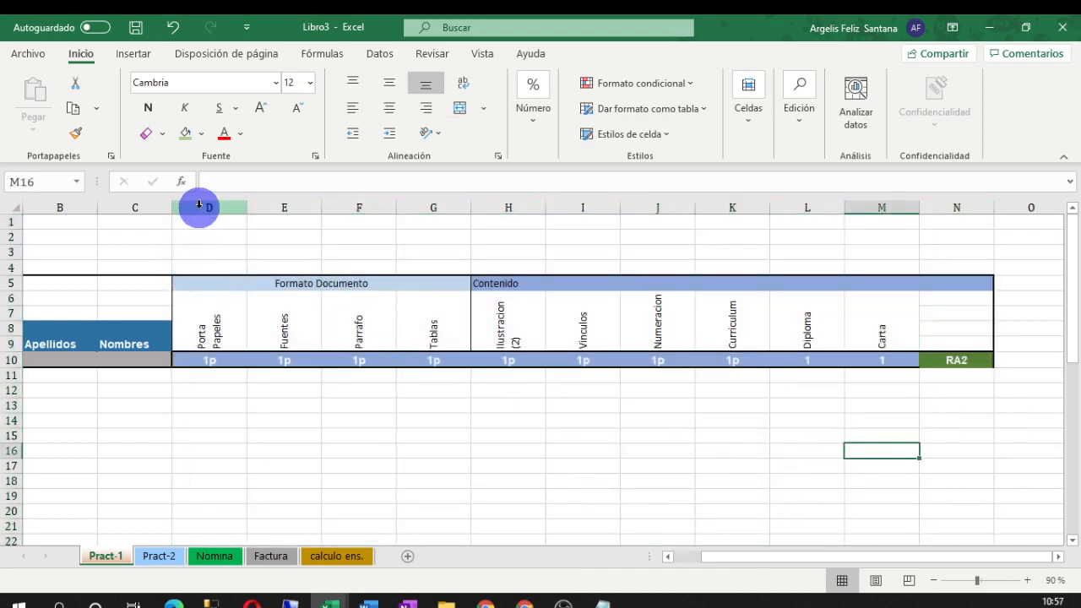
{"action": "left_click_drag", "start_coordinate": [200, 205], "coordinate": [947, 226]}
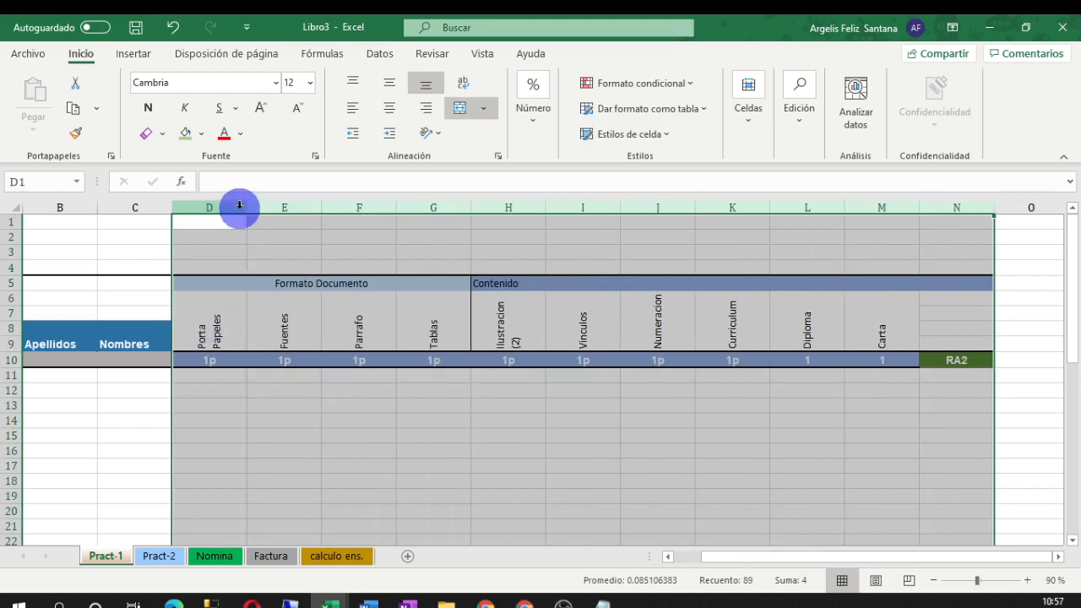
{"action": "left_click_drag", "start_coordinate": [245, 209], "coordinate": [245, 209]}
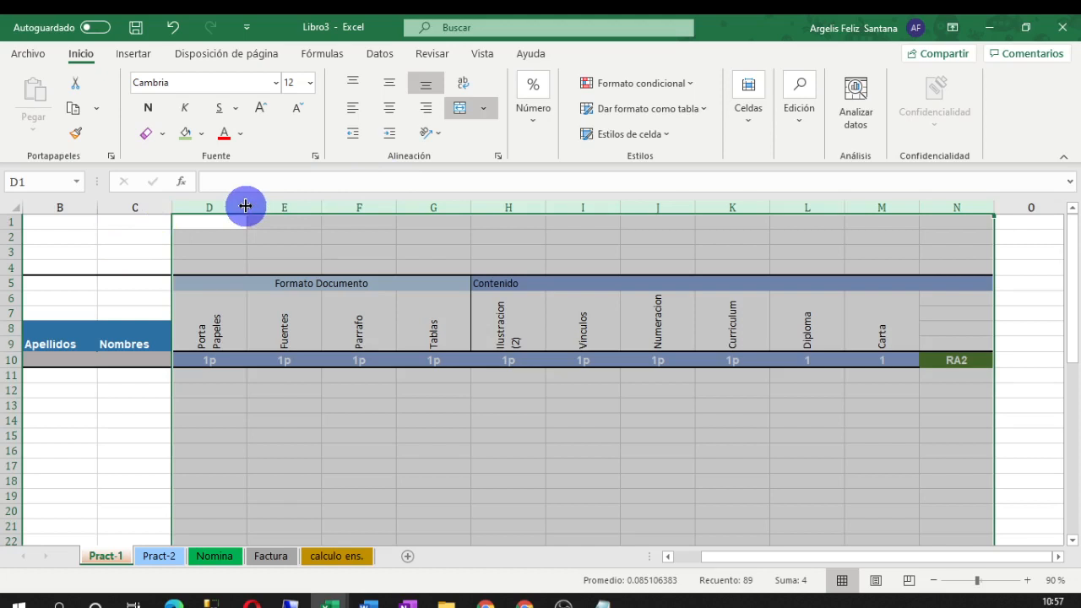
{"action": "left_click_drag", "start_coordinate": [244, 206], "coordinate": [245, 206]}
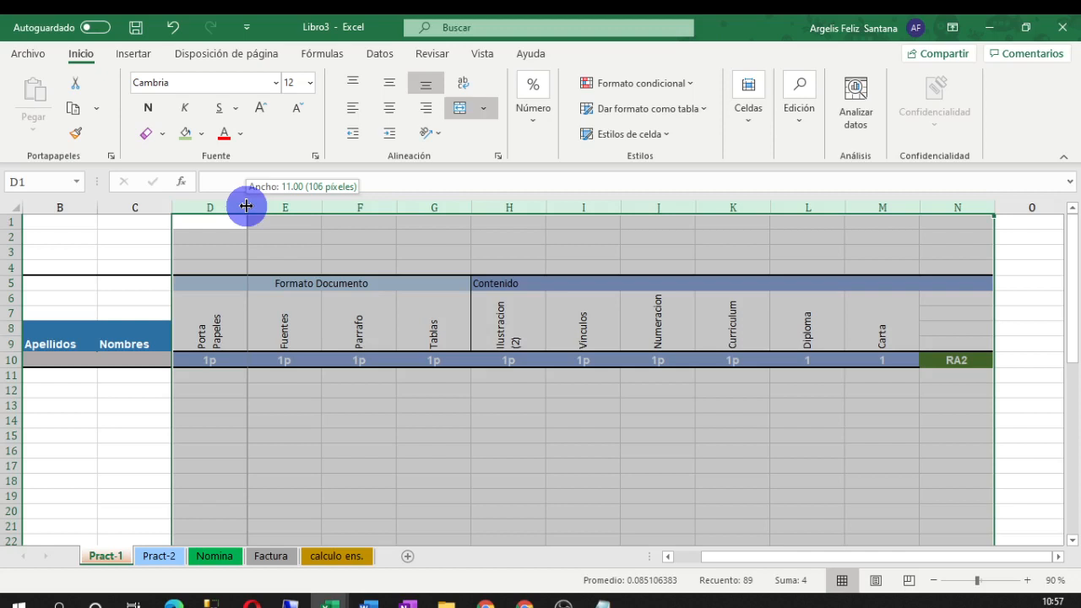
{"action": "left_click_drag", "start_coordinate": [245, 206], "coordinate": [228, 225]}
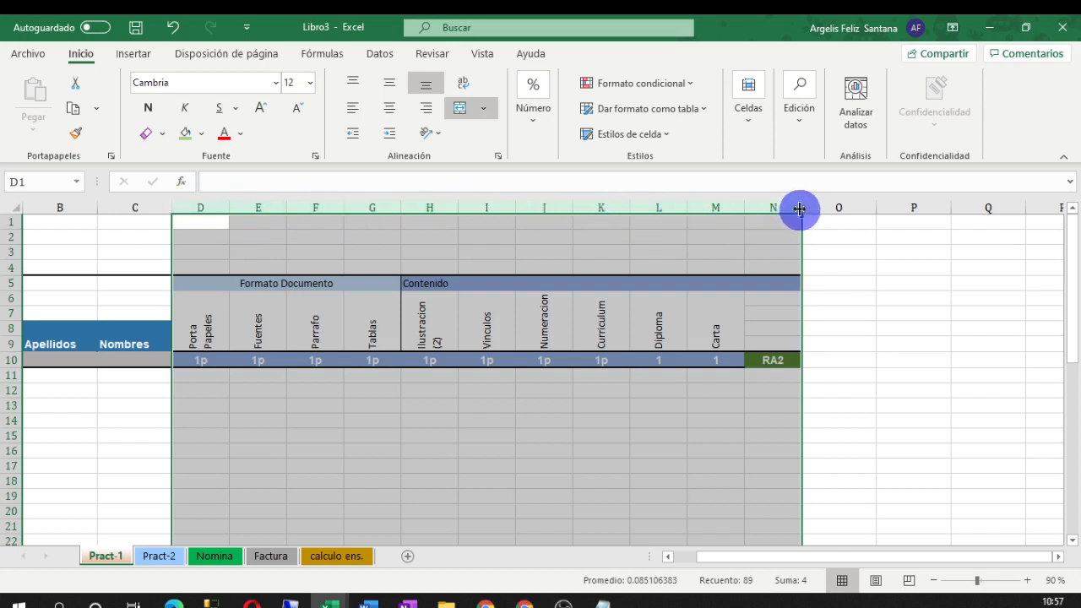
{"action": "left_click_drag", "start_coordinate": [800, 208], "coordinate": [791, 209]}
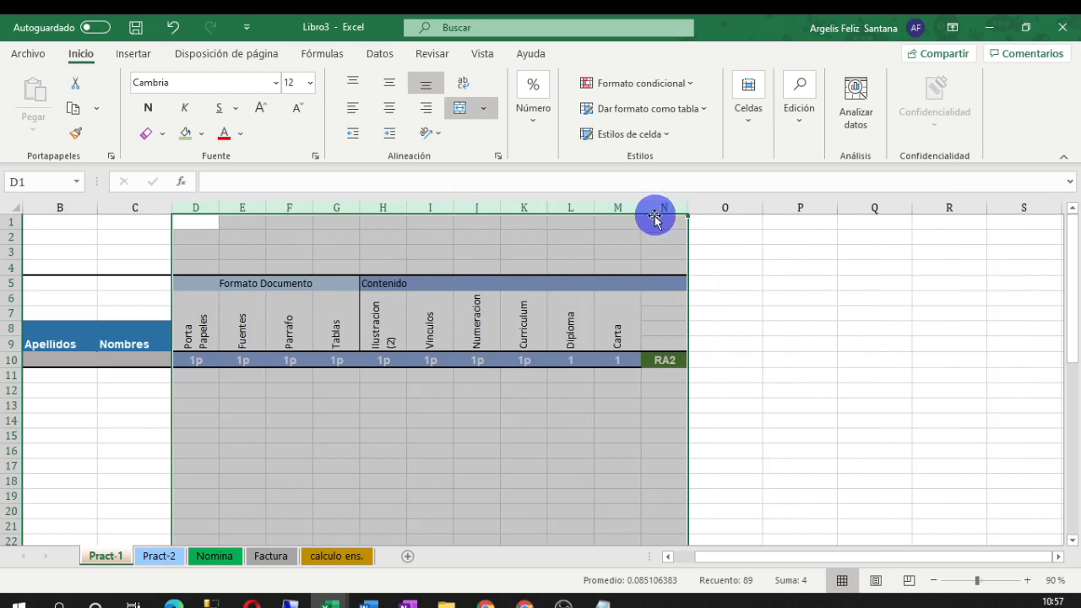
{"action": "left_click_drag", "start_coordinate": [640, 213], "coordinate": [633, 215]}
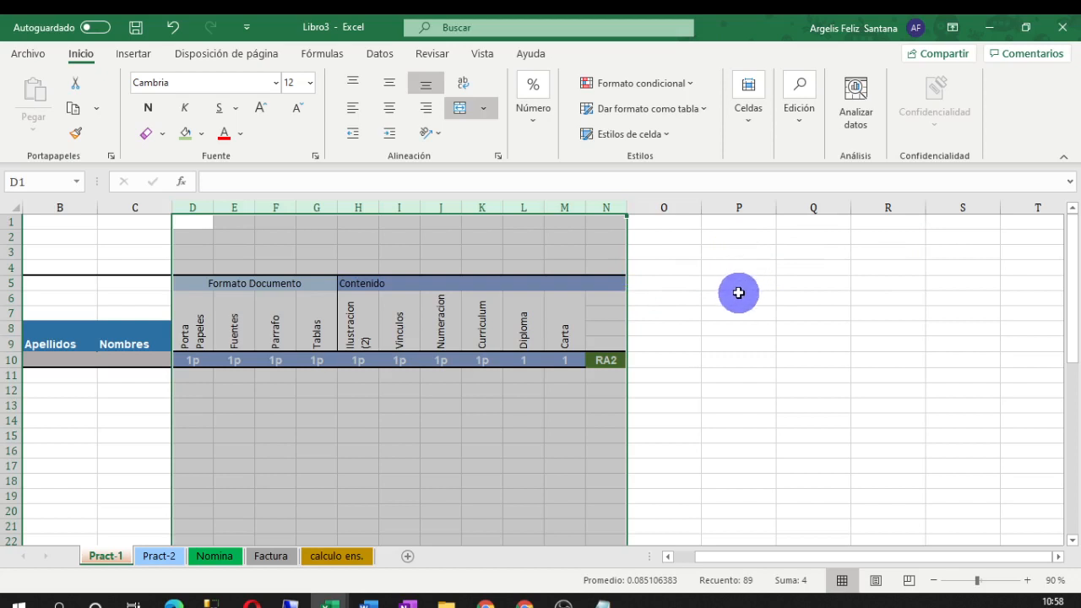
Widen columns B and C holding Apellidos and Nombres
{"action": "left_click", "coordinate": [134, 206]}
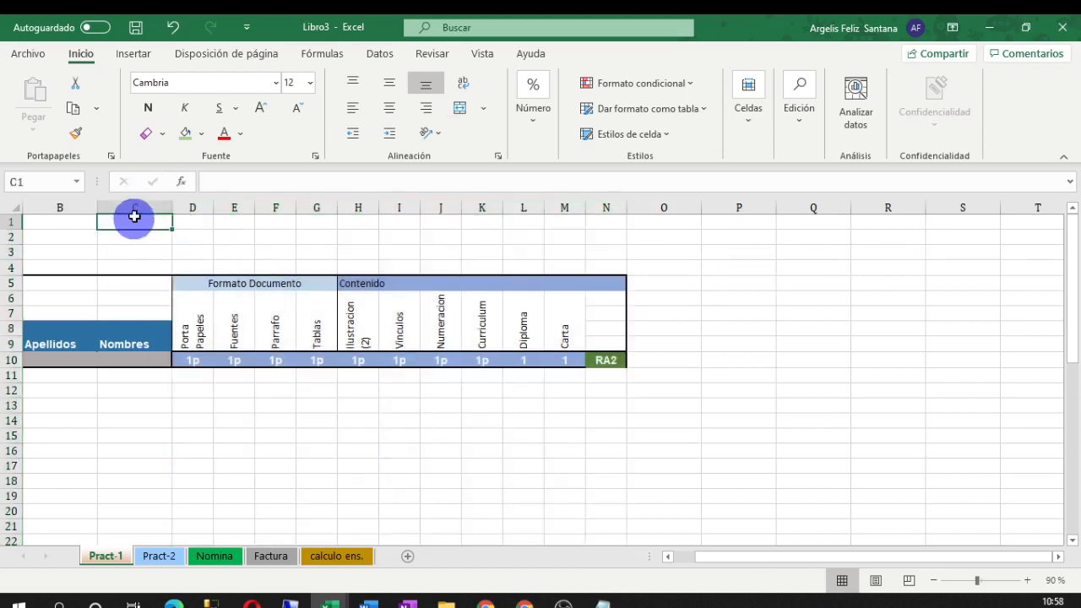
{"action": "left_click_drag", "start_coordinate": [135, 202], "coordinate": [58, 211]}
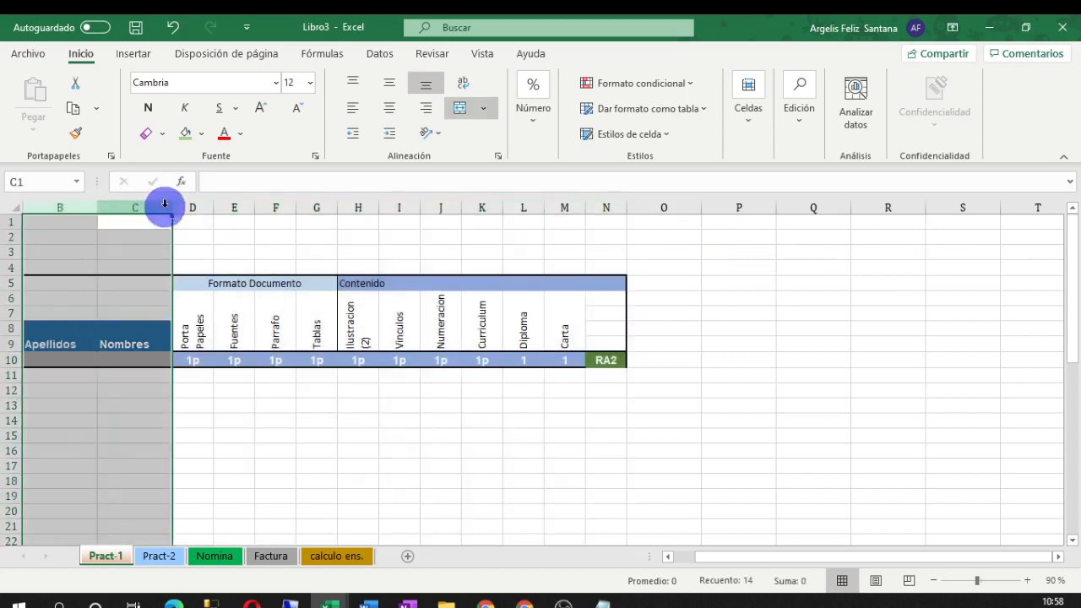
{"action": "left_click_drag", "start_coordinate": [169, 208], "coordinate": [187, 207]}
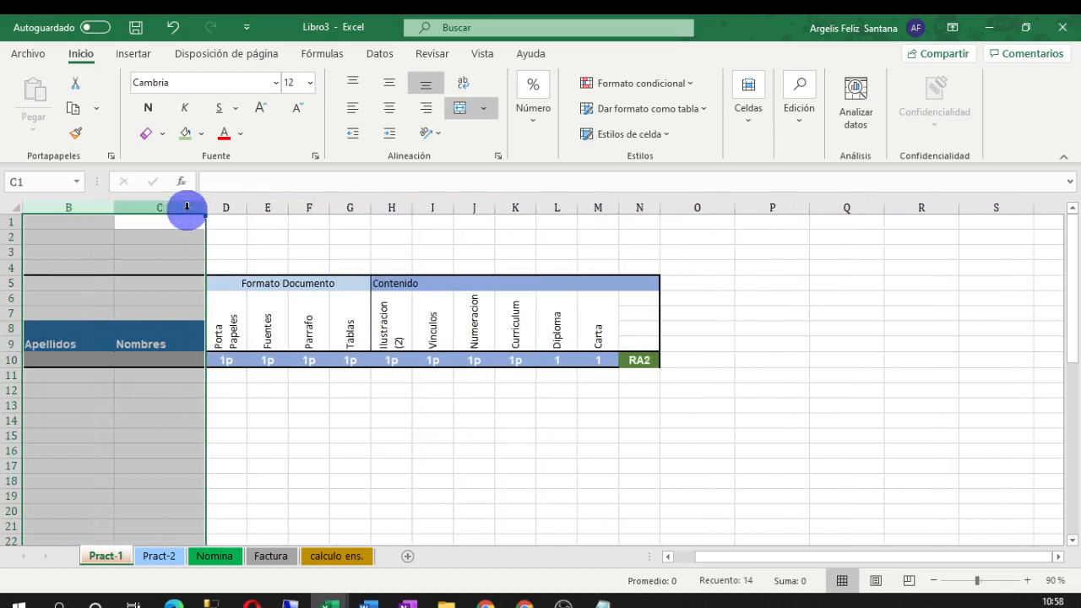
{"action": "left_click", "coordinate": [277, 409]}
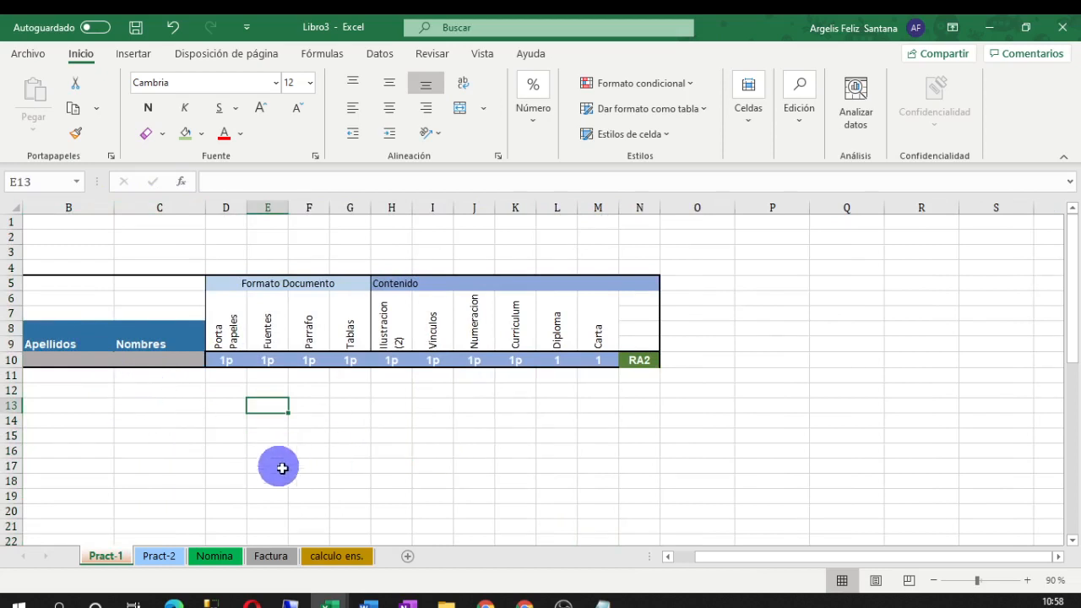
{"action": "left_click", "coordinate": [680, 559]}
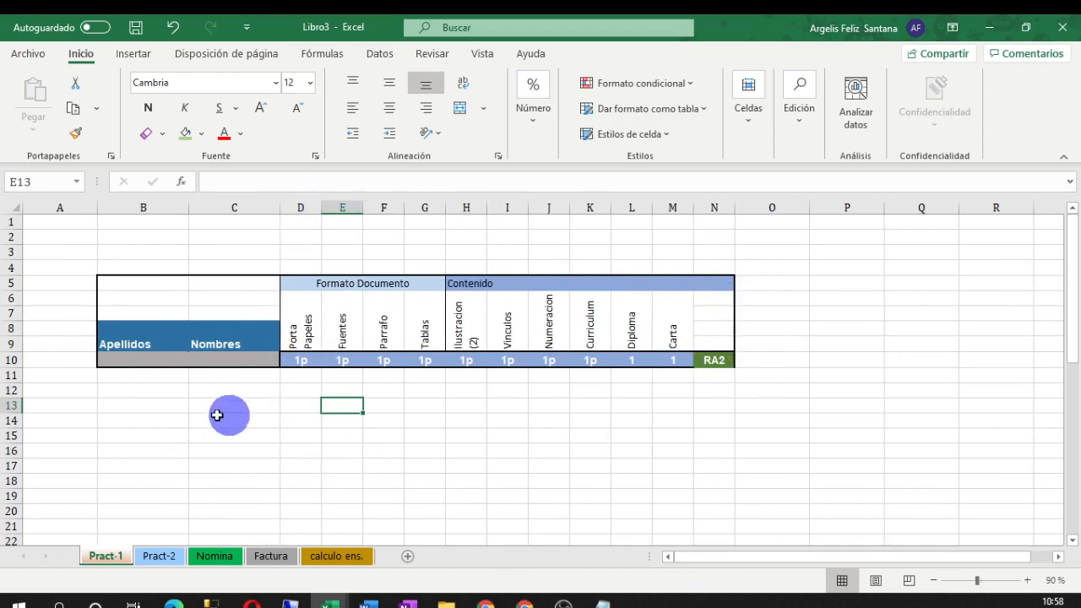
Make rows 11 to 15 below the header table taller
{"action": "left_click_drag", "start_coordinate": [7, 375], "coordinate": [4, 438]}
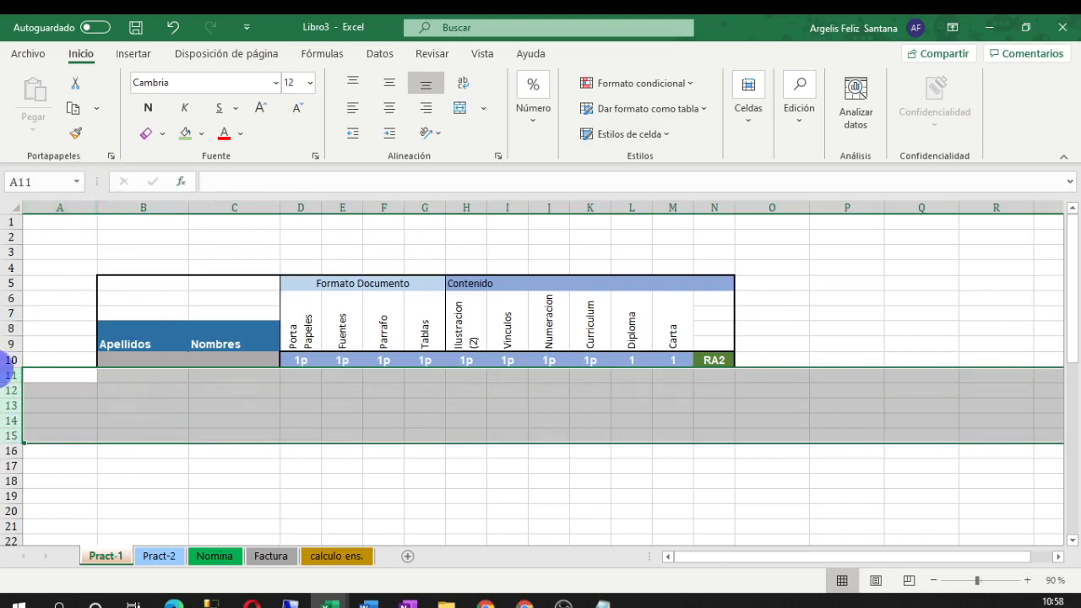
{"action": "left_click_drag", "start_coordinate": [11, 443], "coordinate": [9, 449]}
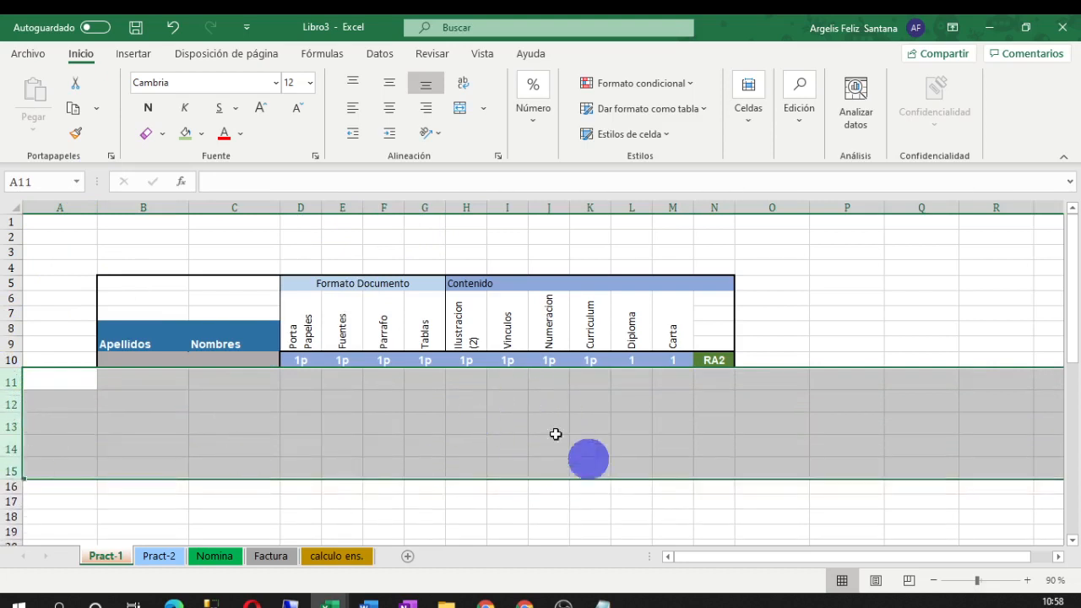
{"action": "left_click", "coordinate": [785, 336]}
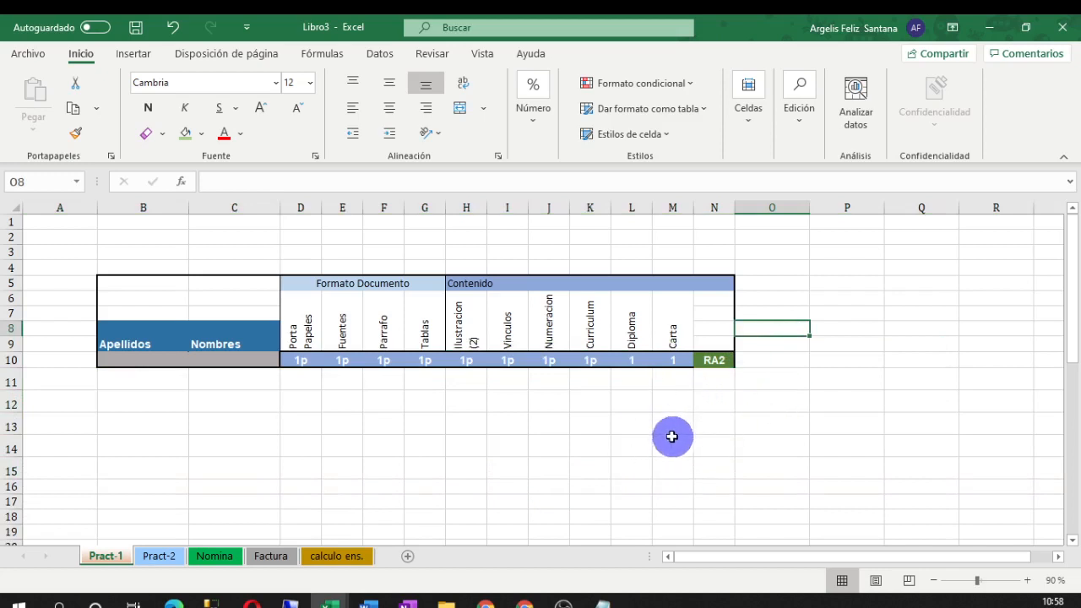
{"action": "left_click", "coordinate": [412, 439]}
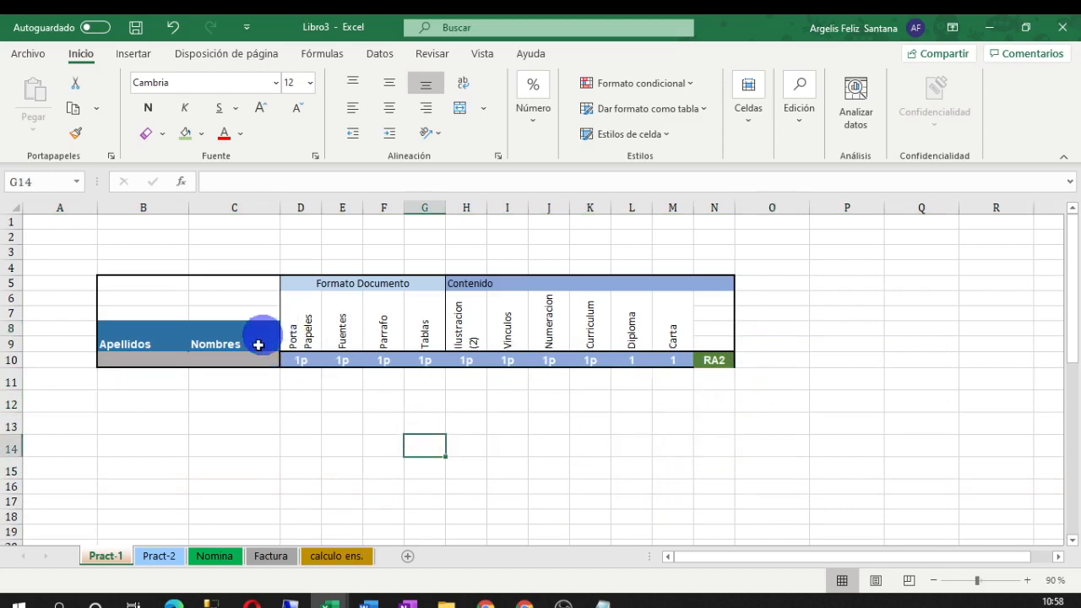
Go to the Pract-2 sheet, checking Pract-1's RA2 formatting for reference along the way
{"action": "left_click", "coordinate": [157, 558]}
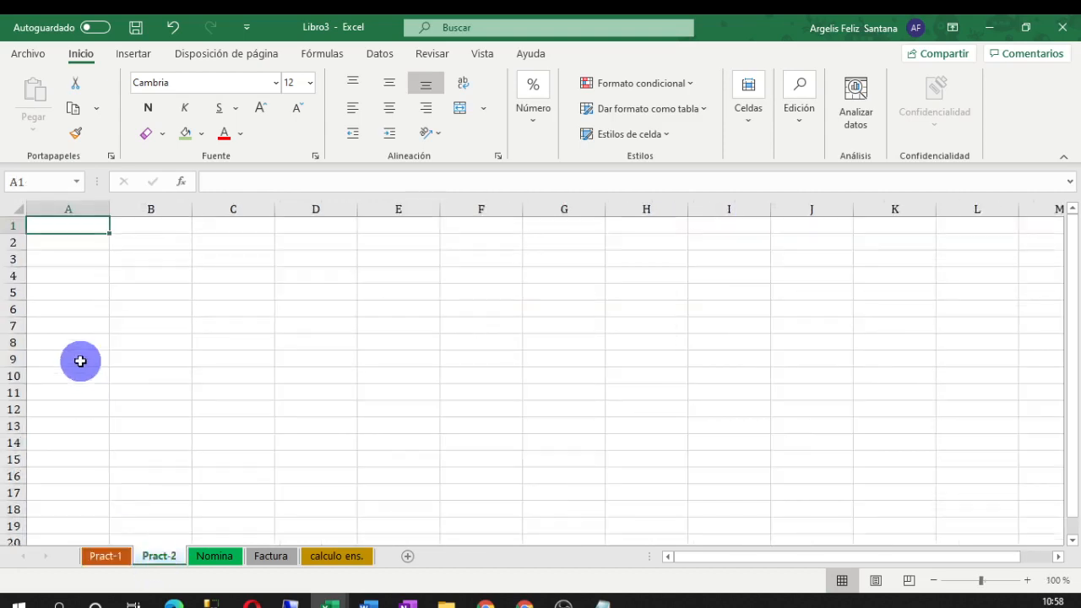
{"action": "left_click", "coordinate": [135, 292]}
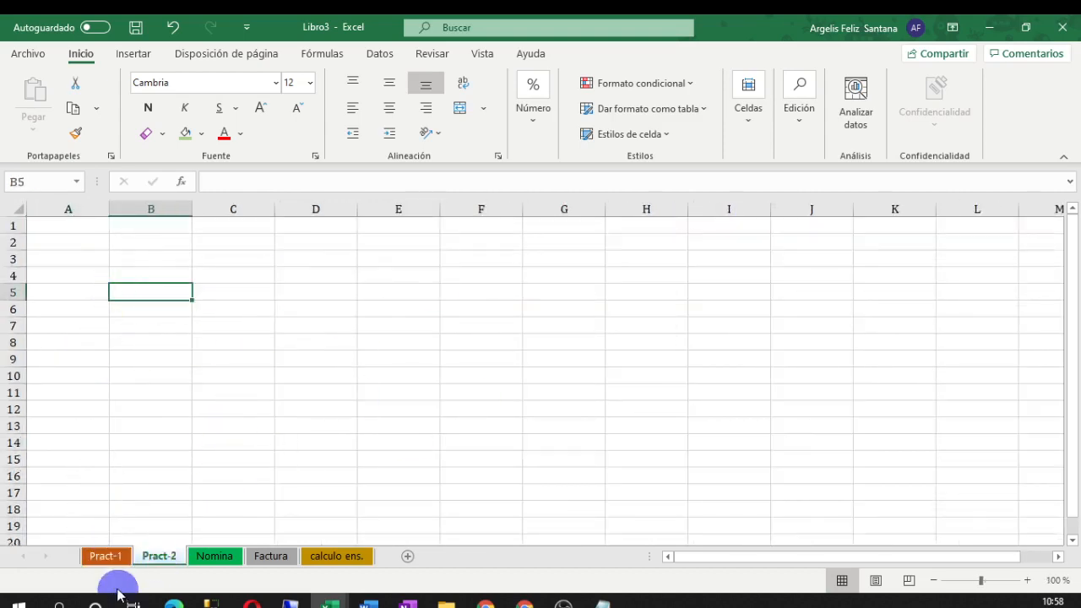
{"action": "left_click", "coordinate": [105, 559]}
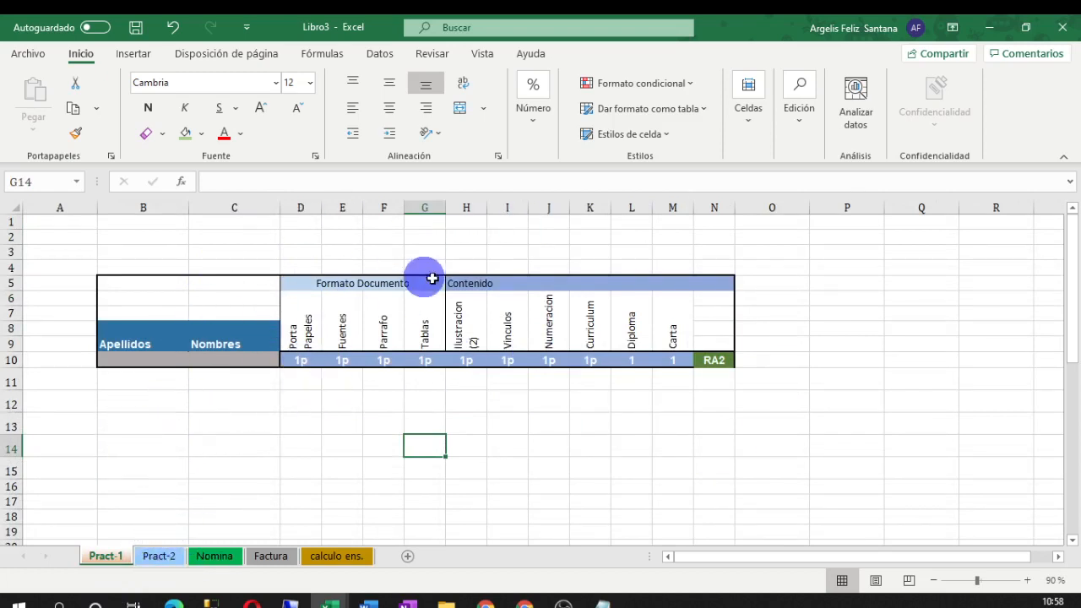
{"action": "left_click", "coordinate": [156, 557]}
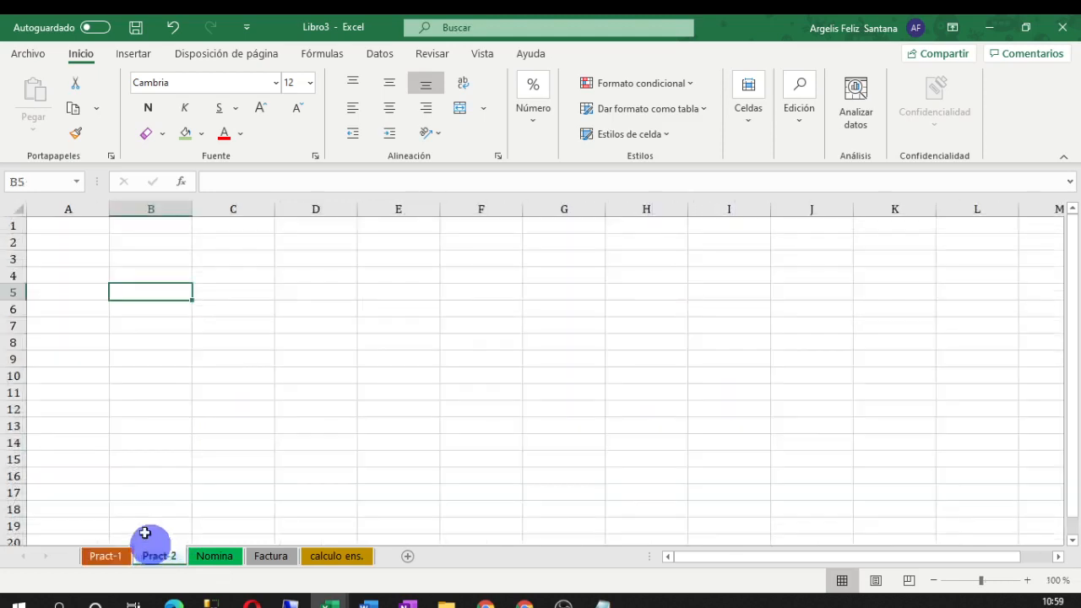
{"action": "left_click", "coordinate": [172, 329]}
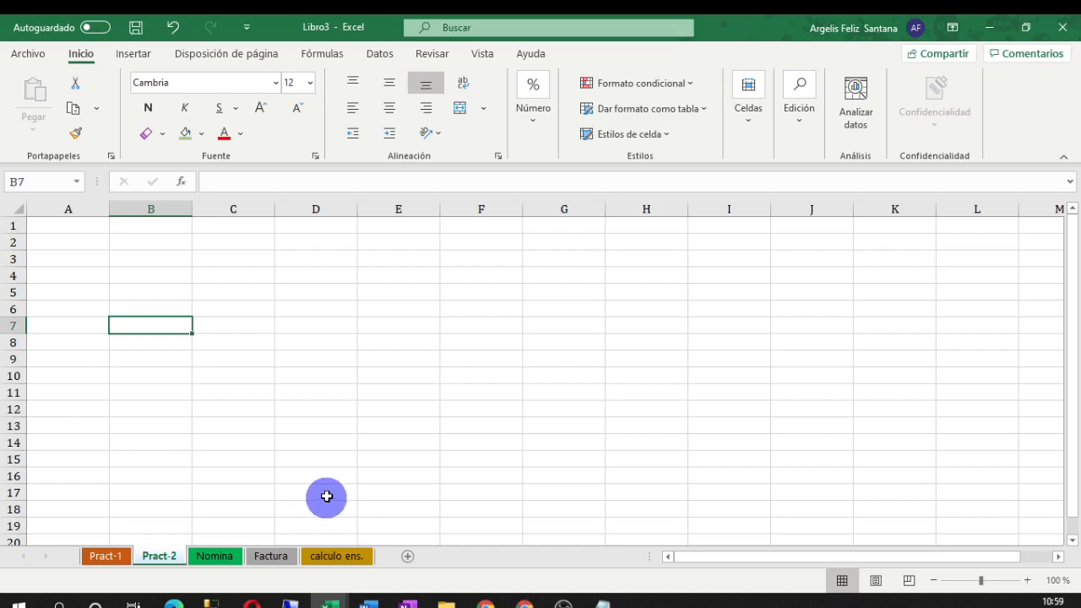
{"action": "left_click", "coordinate": [106, 556]}
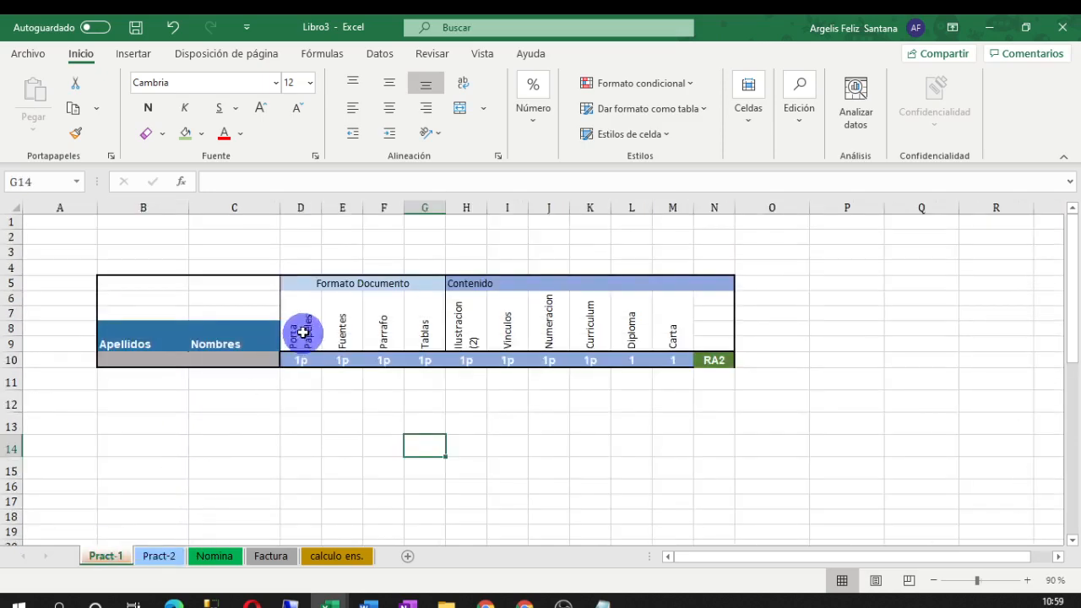
{"action": "left_click", "coordinate": [724, 361]}
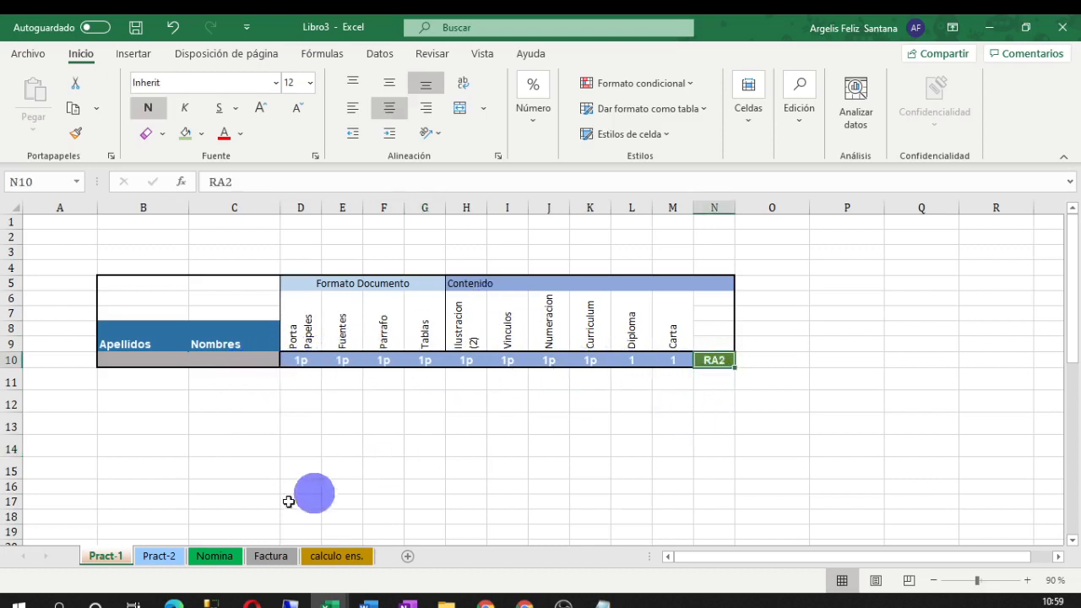
{"action": "left_click", "coordinate": [156, 555]}
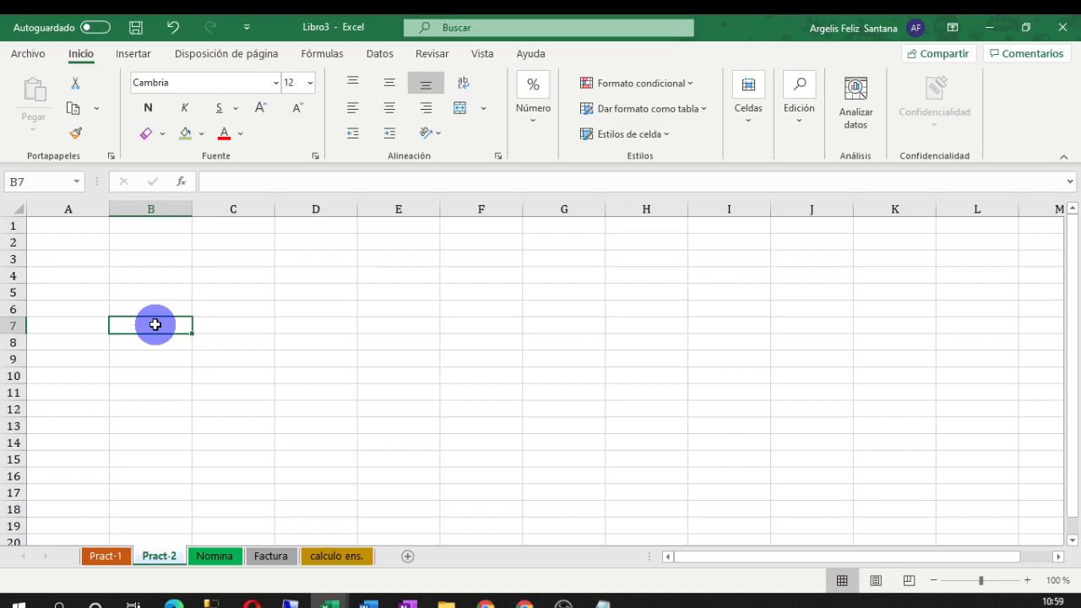
Enter the headings Apellido, Nombre and Calificion P1 in B7:D7
{"action": "type", "text": "Apellid"}
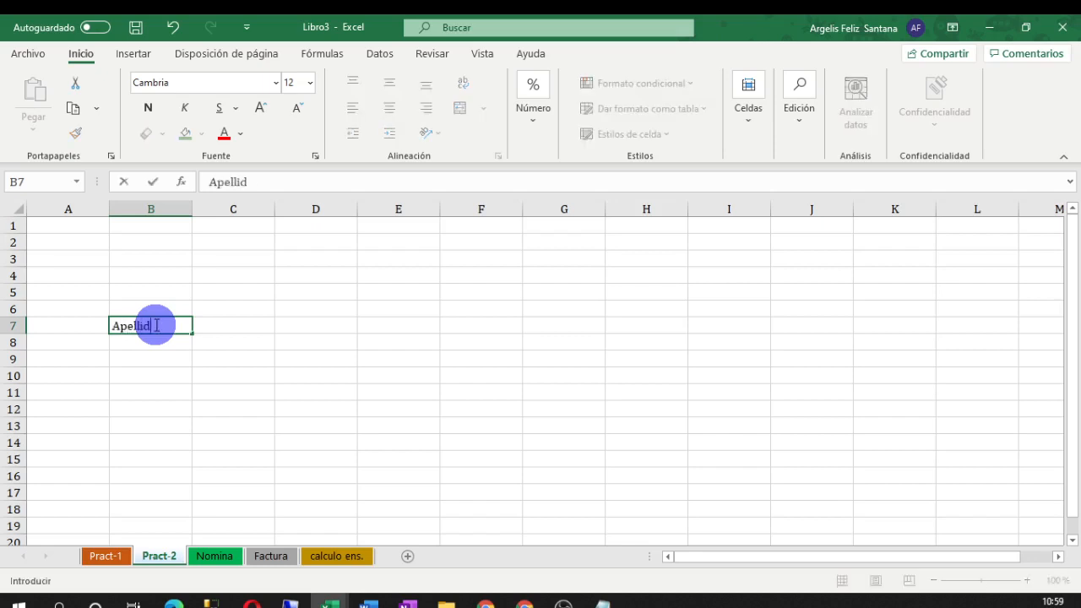
{"action": "type", "text": "o"}
{"action": "key", "text": "Tab"}
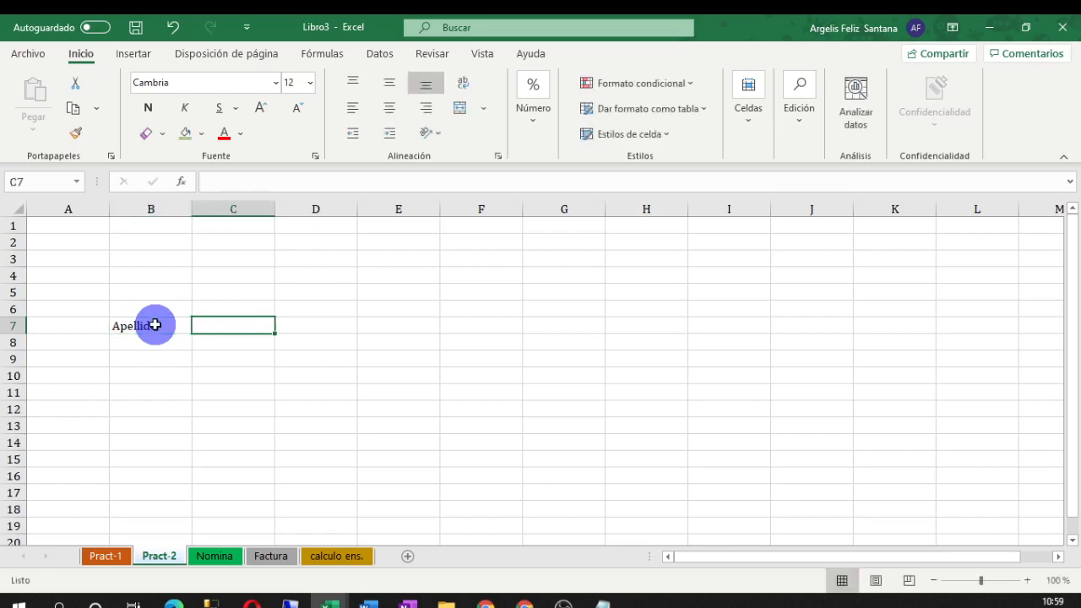
{"action": "type", "text": "NOmbre"}
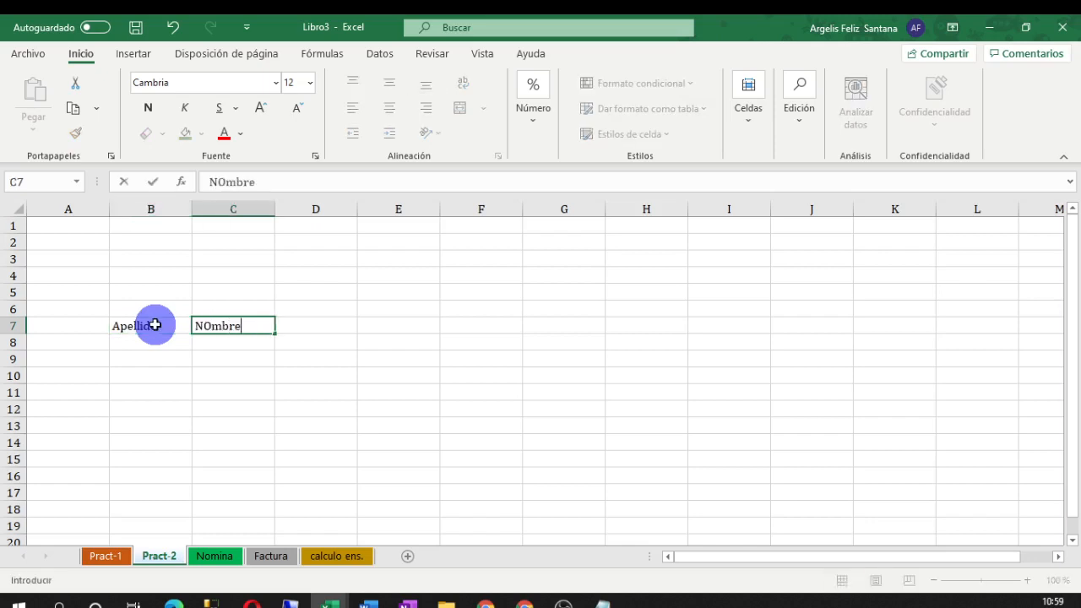
{"action": "key", "text": "Tab"}
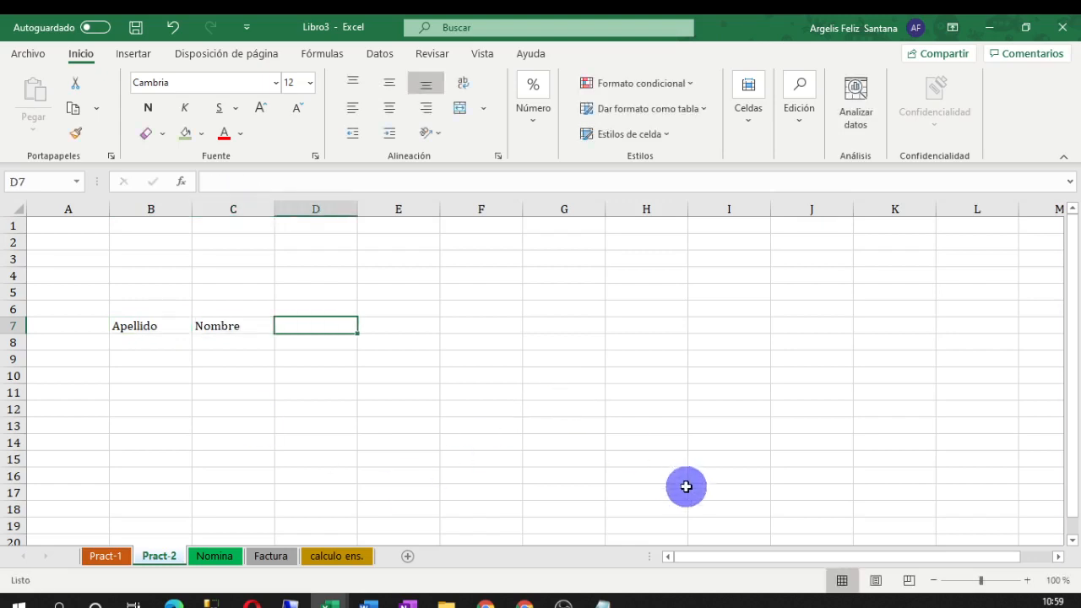
{"action": "type", "text": "Ca"}
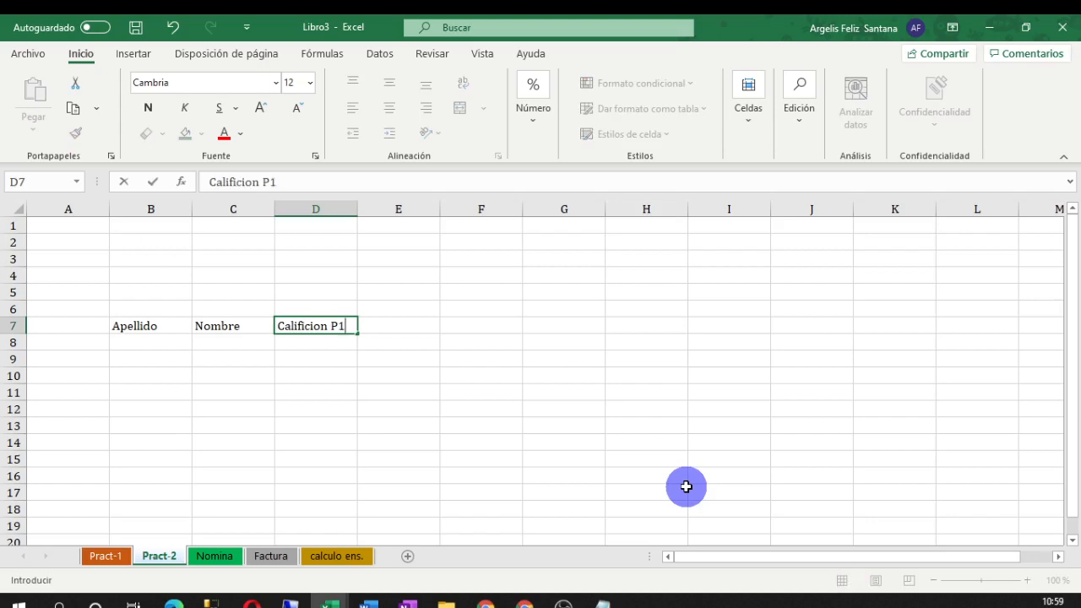
{"action": "type", "text": "lificion P1"}
{"action": "left_click", "coordinate": [304, 354]}
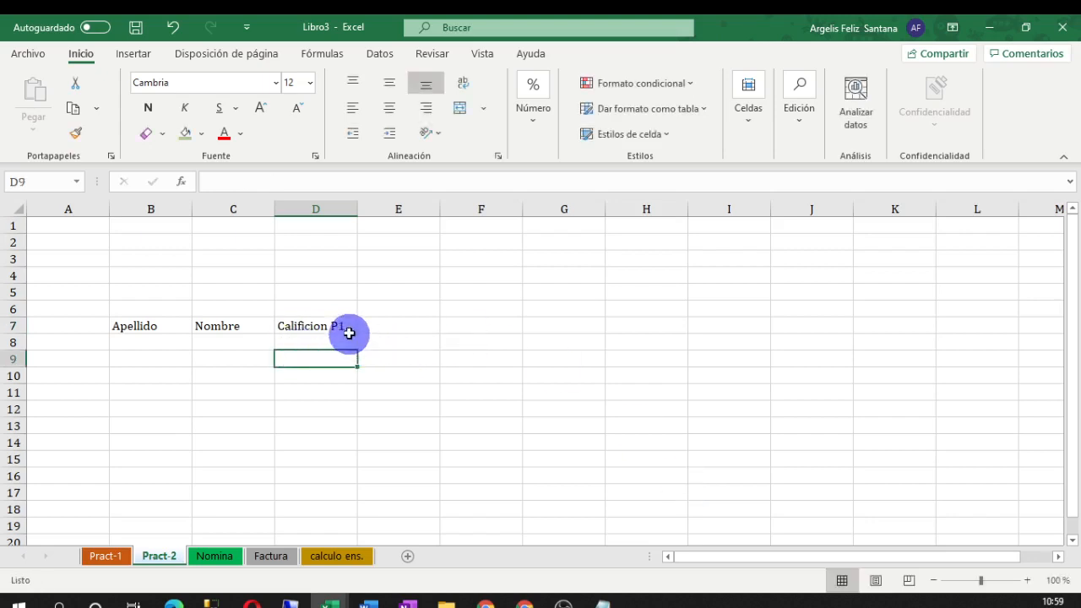
Copy the Calificion P1 heading into E7, F7 and G7
{"action": "left_click", "coordinate": [347, 327]}
{"action": "double_click", "coordinate": [347, 328]}
{"action": "left_click_drag", "start_coordinate": [346, 328], "coordinate": [277, 330]}
{"action": "key", "text": "ctrl+c"}
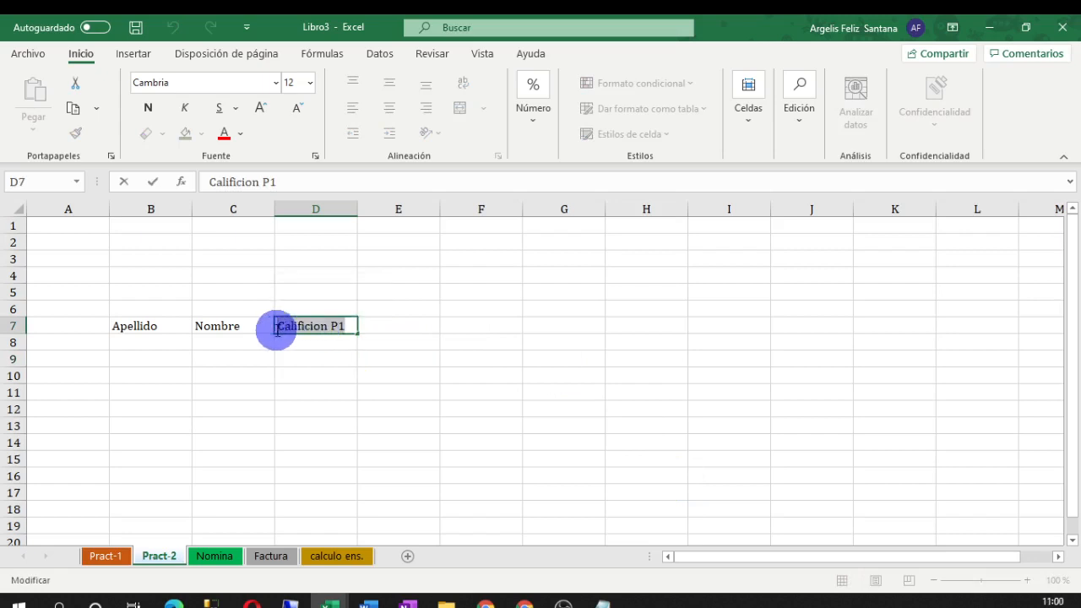
{"action": "left_click", "coordinate": [414, 325]}
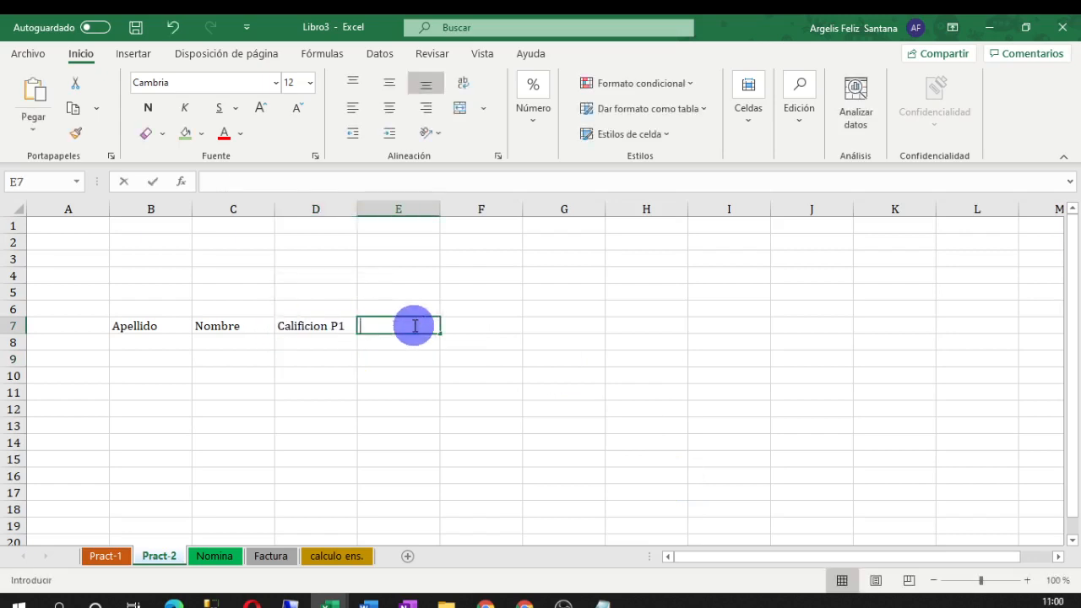
{"action": "key", "text": "ctrl+v"}
{"action": "double_click", "coordinate": [463, 325]}
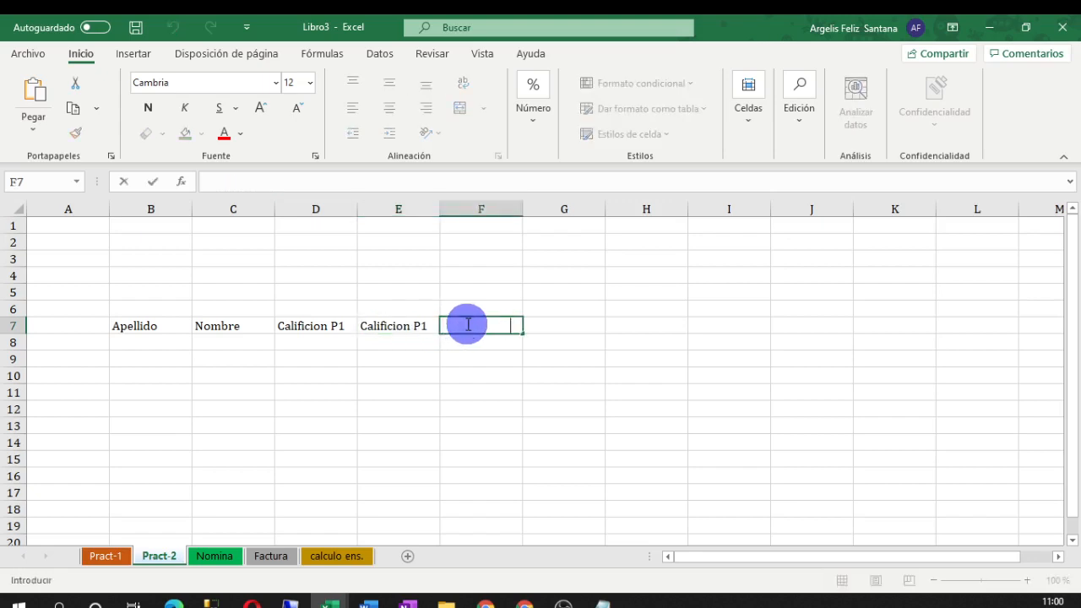
{"action": "key", "text": "ctrl+v"}
{"action": "double_click", "coordinate": [533, 326]}
{"action": "key", "text": "ctrl+v"}
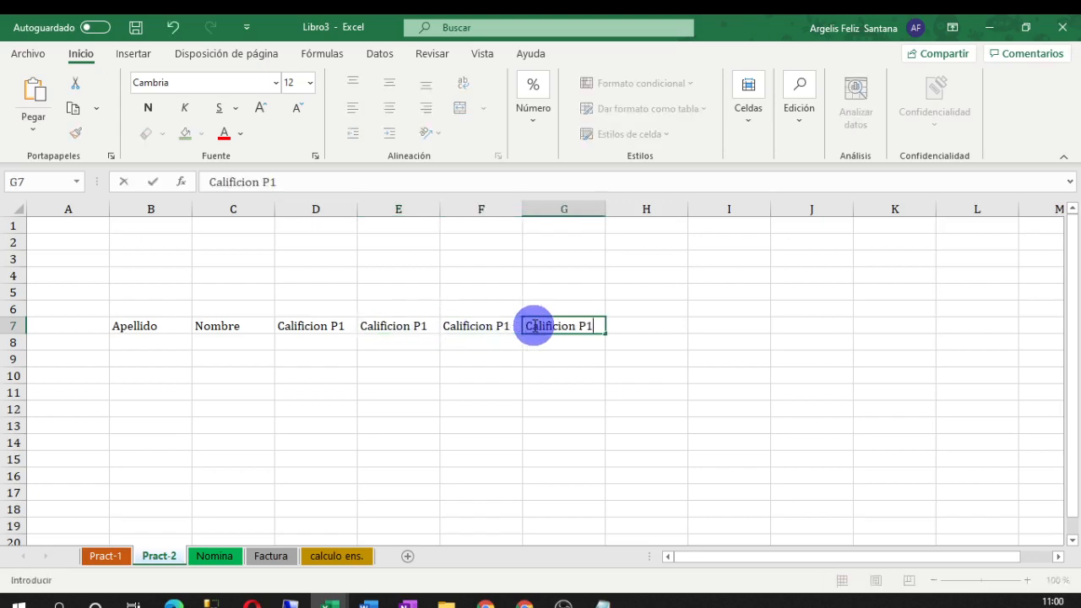
Renumber E7:G7 to Calificion P2, P3 and P4, and enter Calificacion final in H7
{"action": "double_click", "coordinate": [348, 325]}
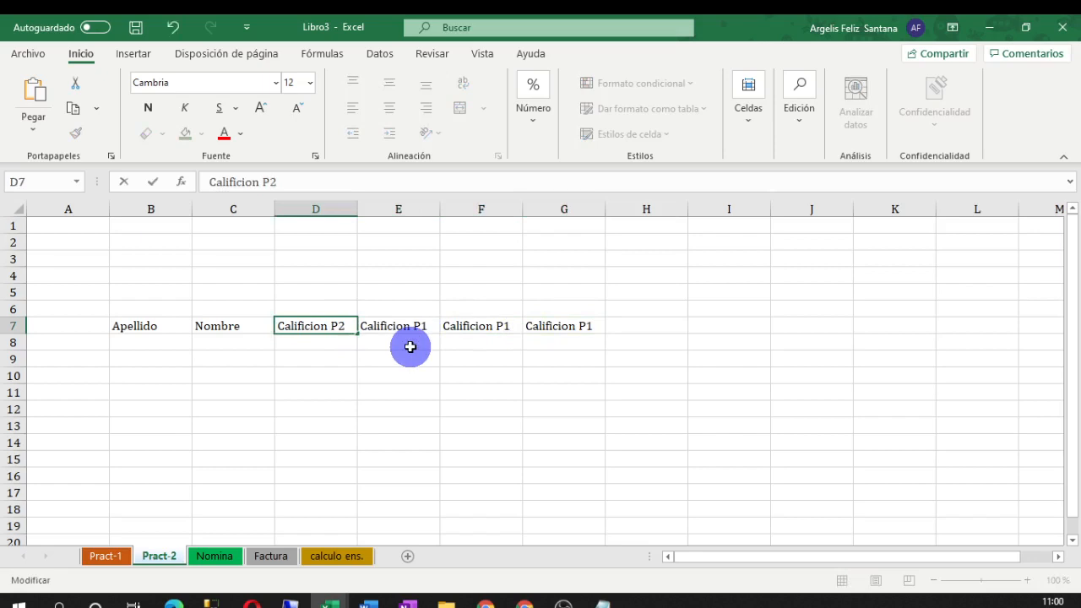
{"action": "double_click", "coordinate": [427, 325]}
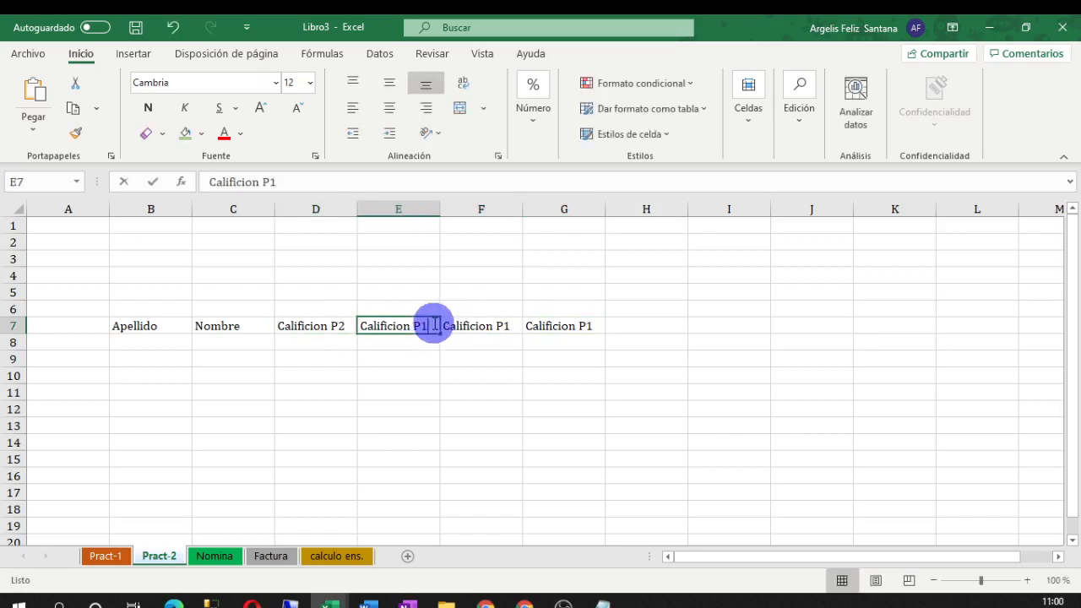
{"action": "double_click", "coordinate": [321, 325]}
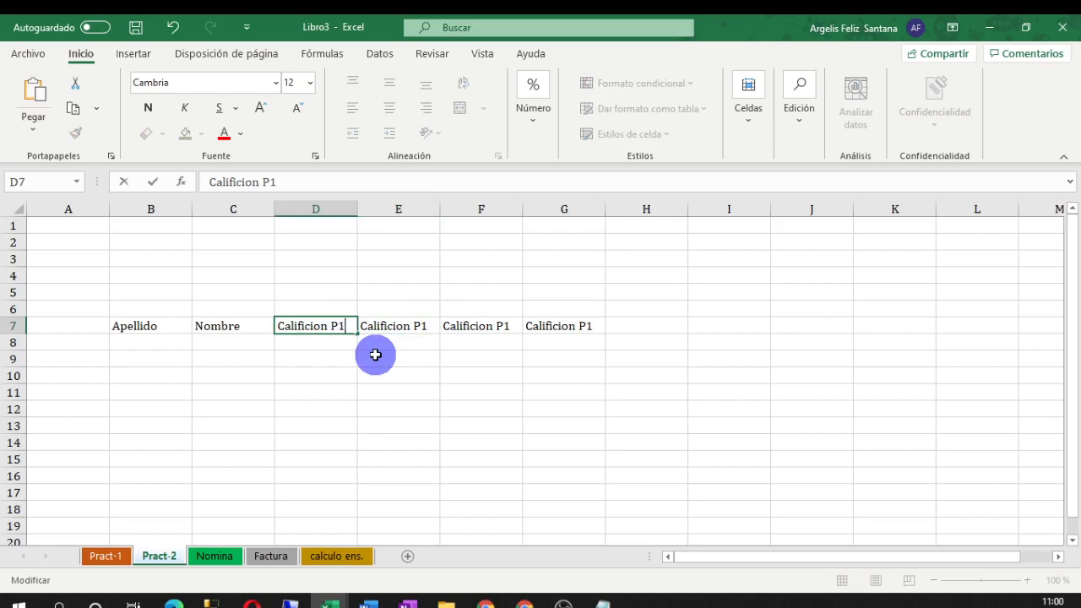
{"action": "double_click", "coordinate": [425, 326]}
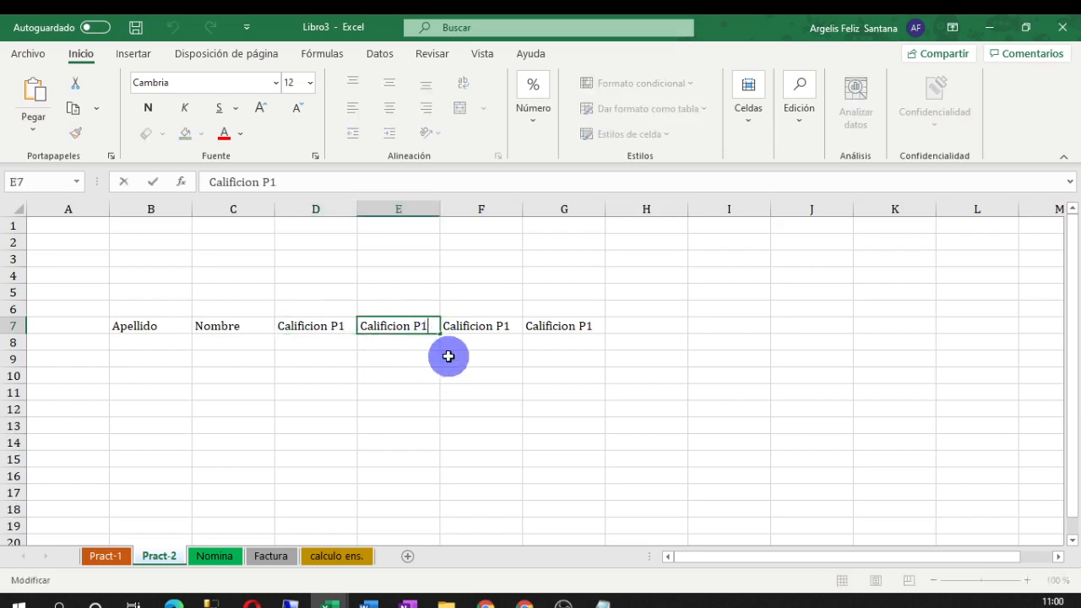
{"action": "left_click", "coordinate": [510, 325]}
{"action": "double_click", "coordinate": [506, 325]}
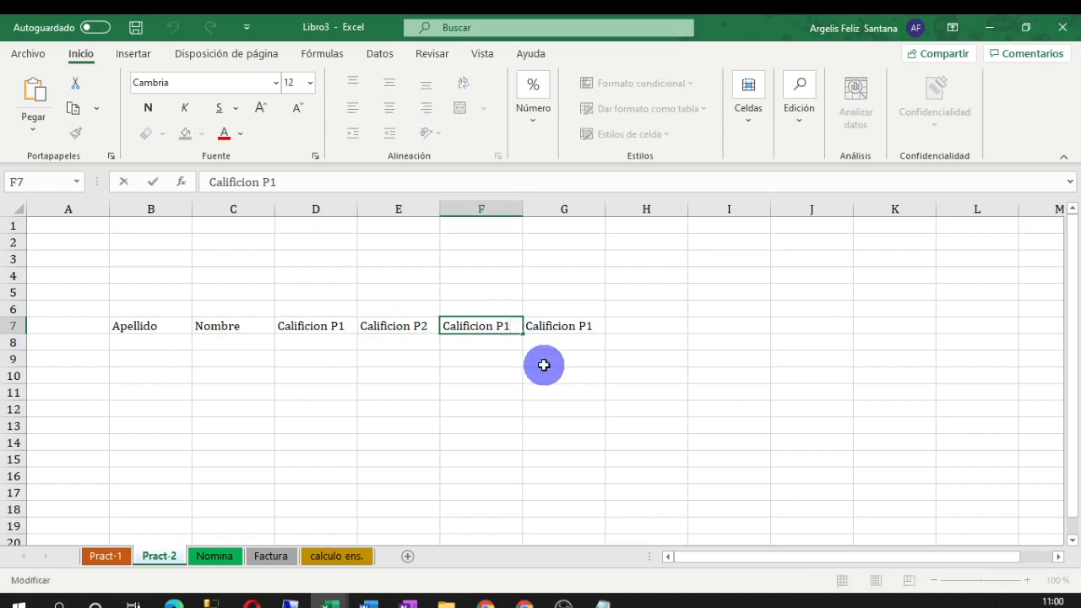
{"action": "left_click", "coordinate": [591, 326]}
{"action": "key", "text": "F2"}
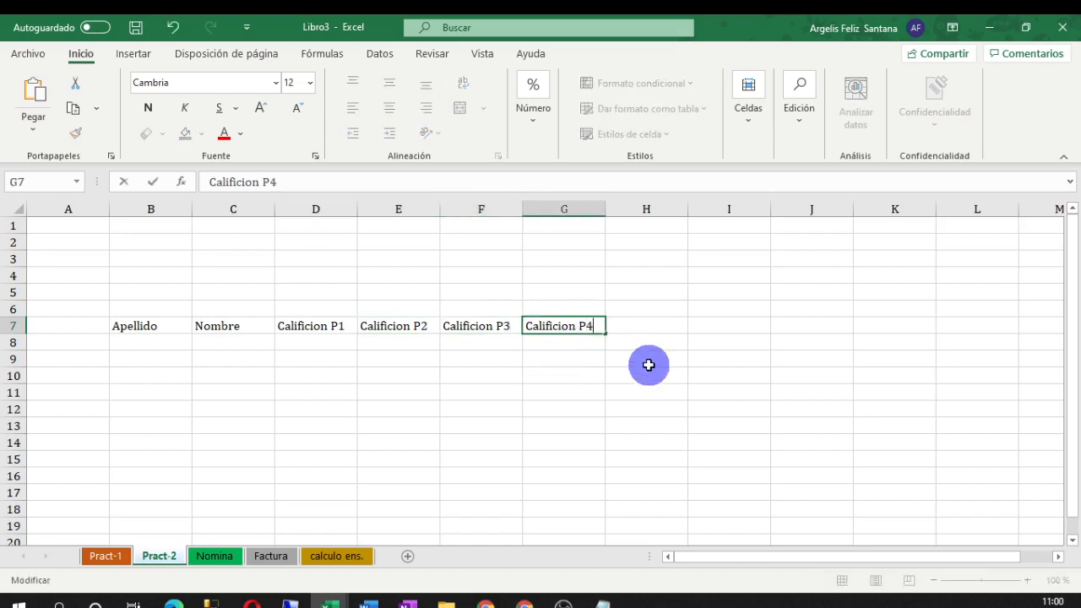
{"action": "type", "text": "4"}
{"action": "left_click", "coordinate": [632, 326]}
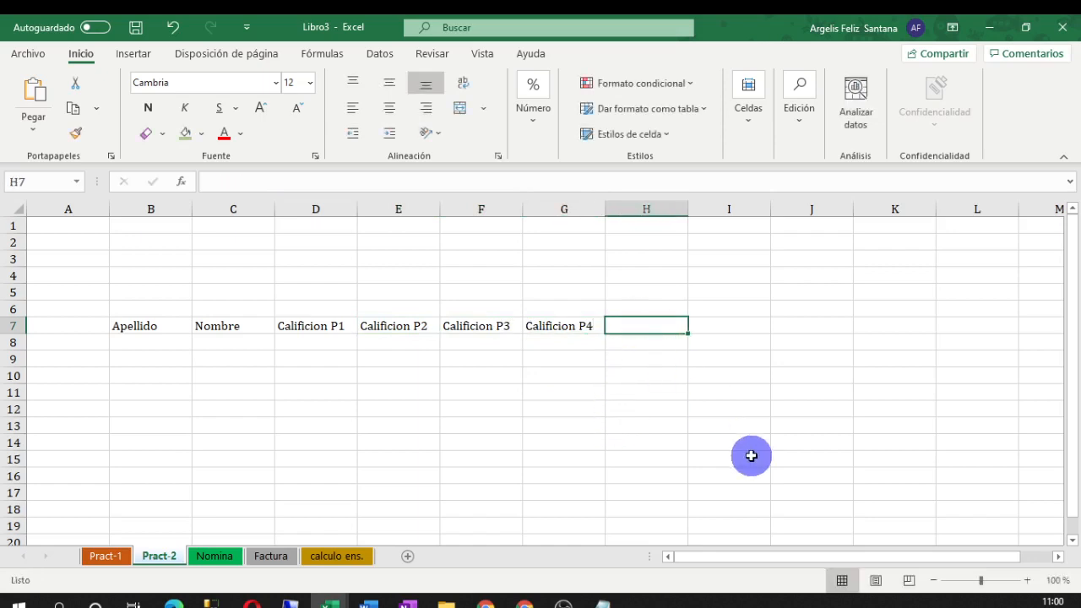
{"action": "type", "text": "Calificacion final"}
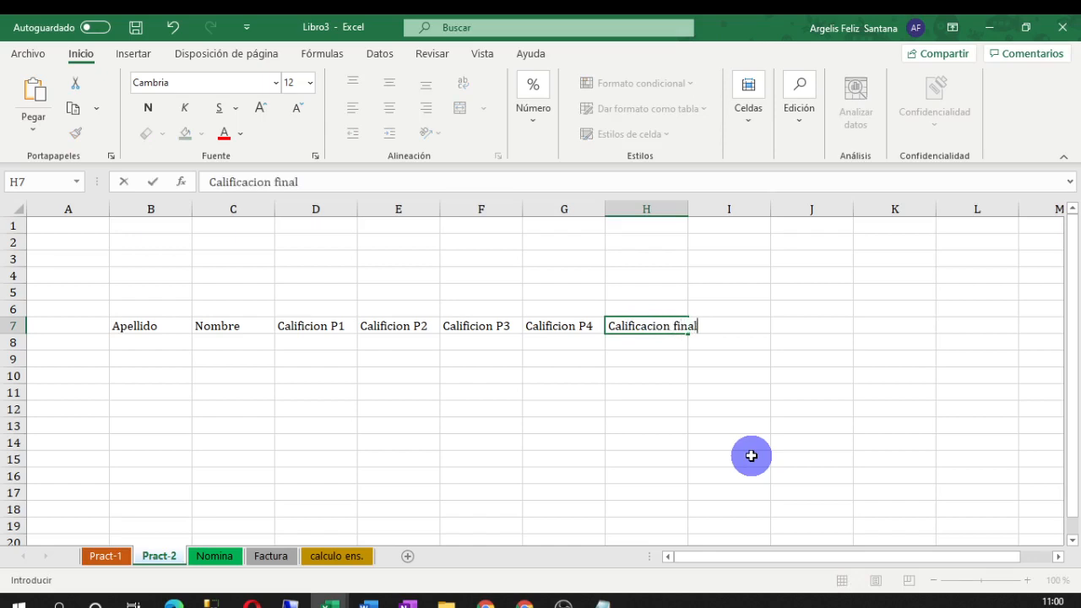
{"action": "left_click", "coordinate": [667, 441]}
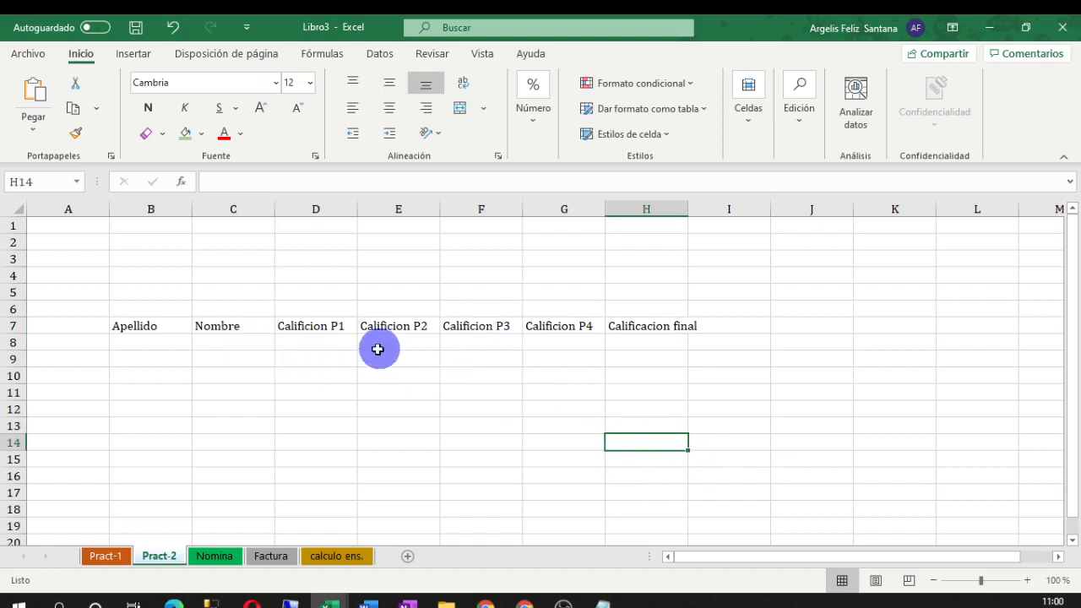
Fill cells B8 through H8 with light green
{"action": "left_click", "coordinate": [369, 393]}
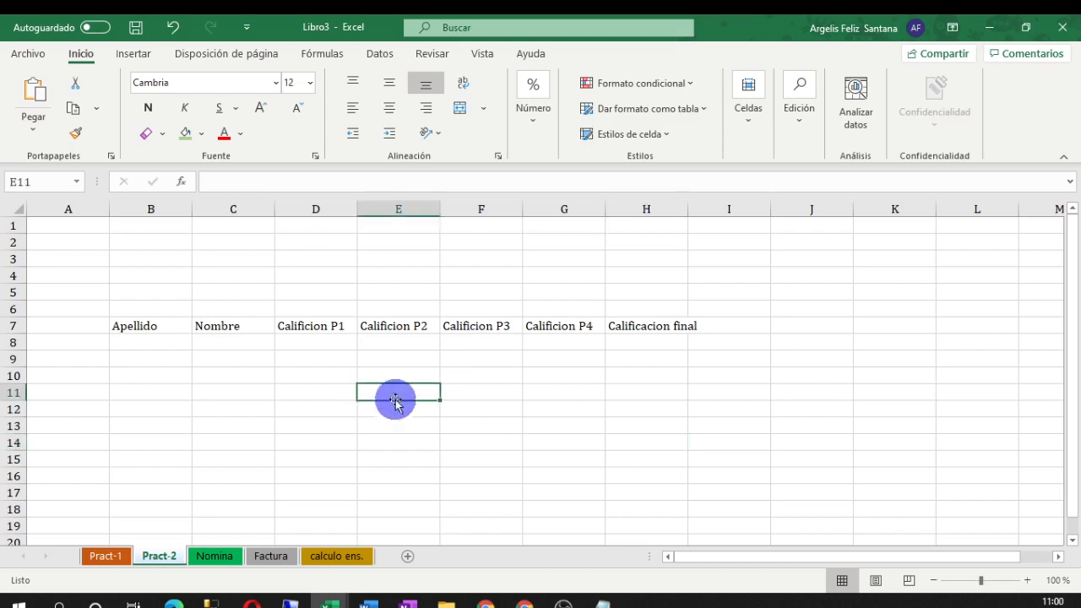
{"action": "left_click", "coordinate": [120, 555]}
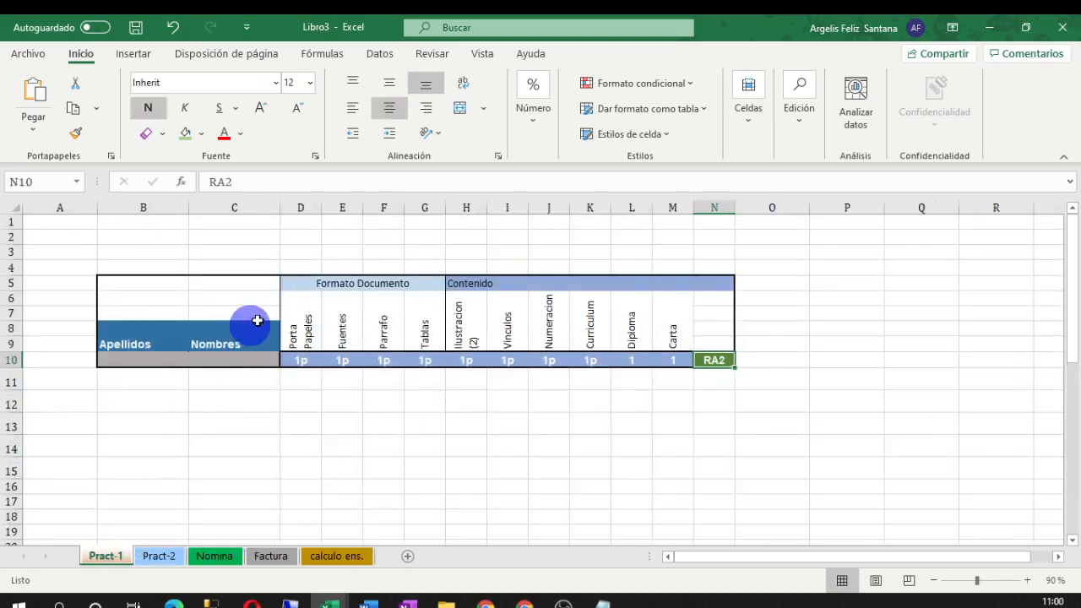
{"action": "left_click", "coordinate": [158, 556]}
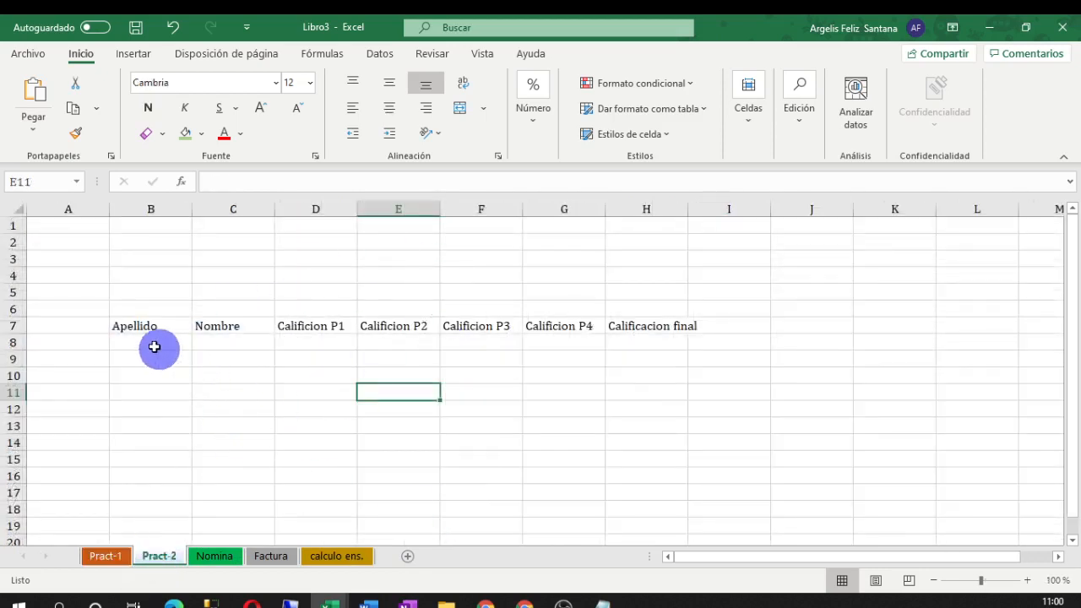
{"action": "left_click_drag", "start_coordinate": [126, 340], "coordinate": [638, 342]}
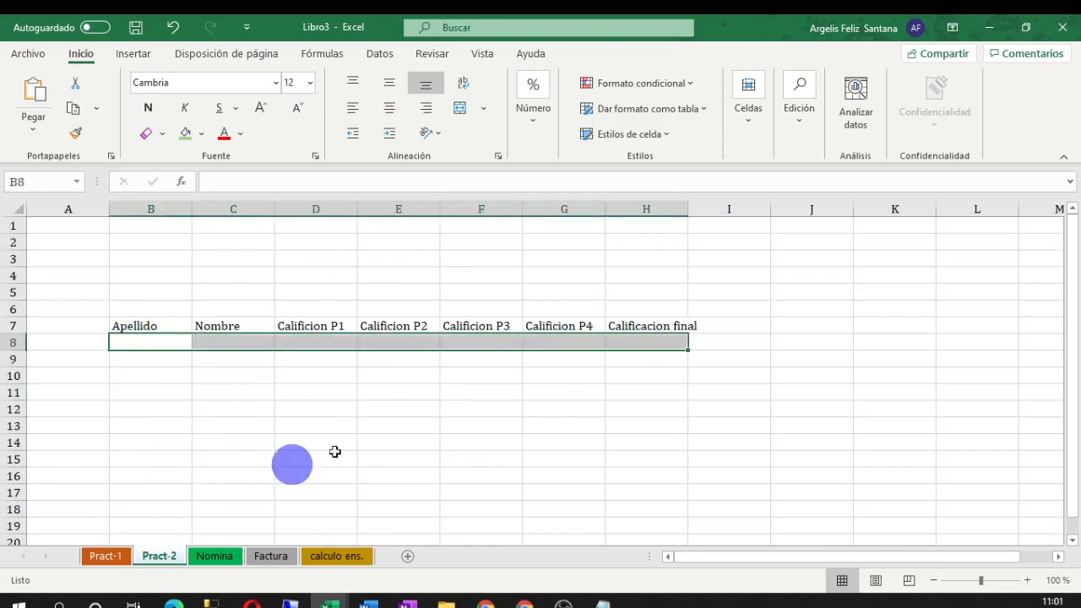
{"action": "left_click", "coordinate": [549, 393]}
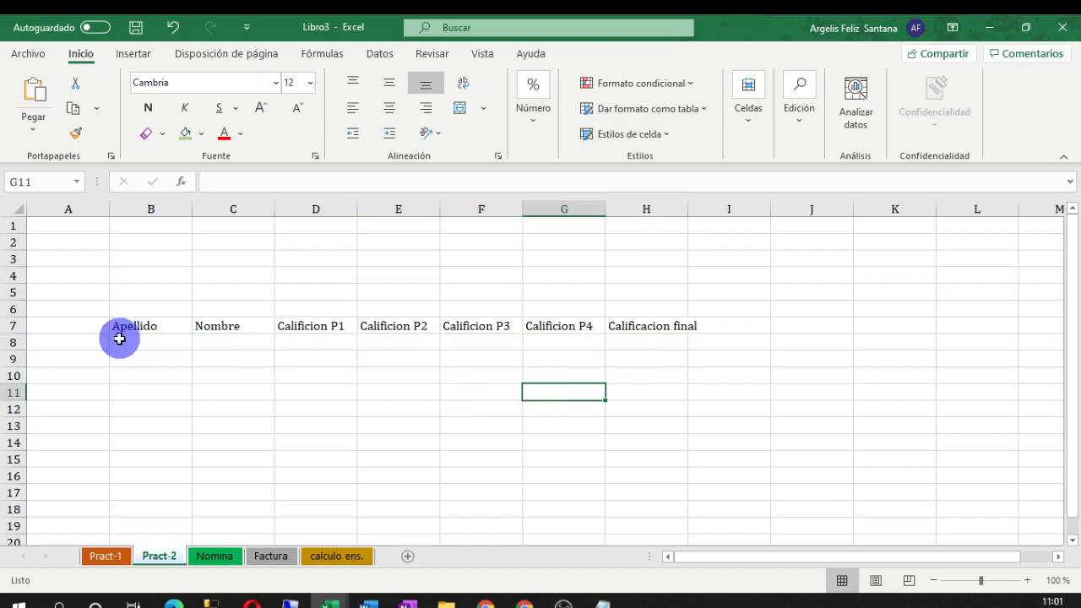
{"action": "left_click_drag", "start_coordinate": [116, 339], "coordinate": [681, 342]}
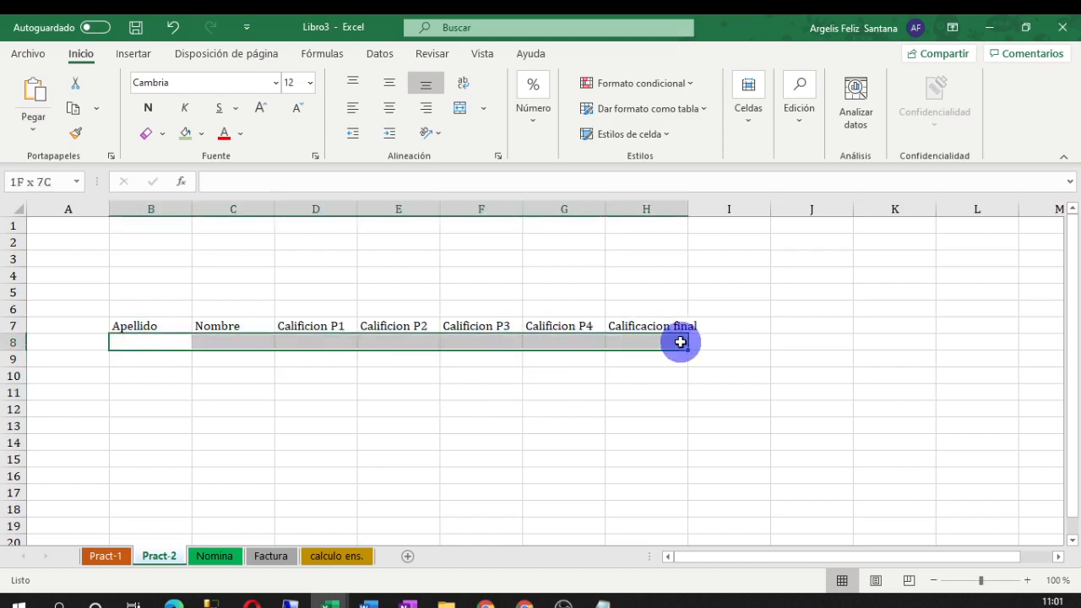
{"action": "left_click", "coordinate": [187, 133]}
{"action": "left_click", "coordinate": [481, 443]}
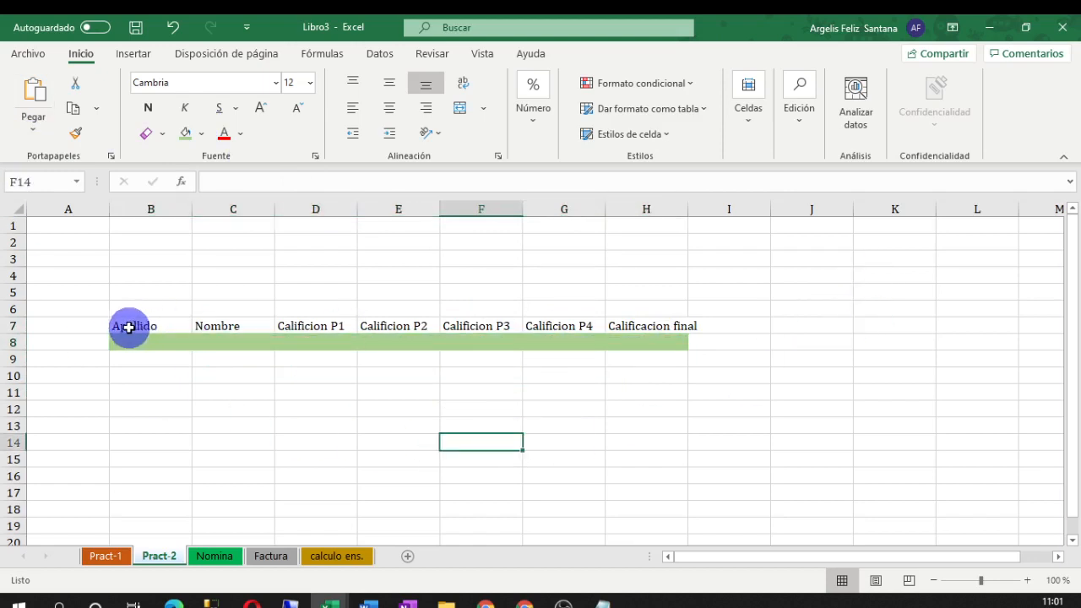
{"action": "left_click", "coordinate": [301, 326]}
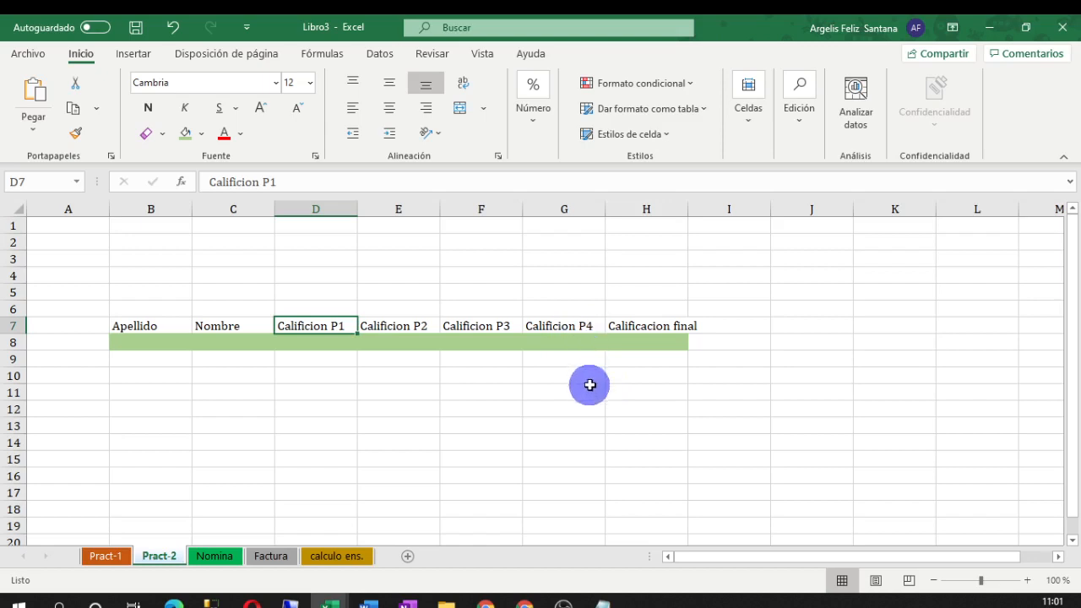
{"action": "left_click", "coordinate": [679, 331]}
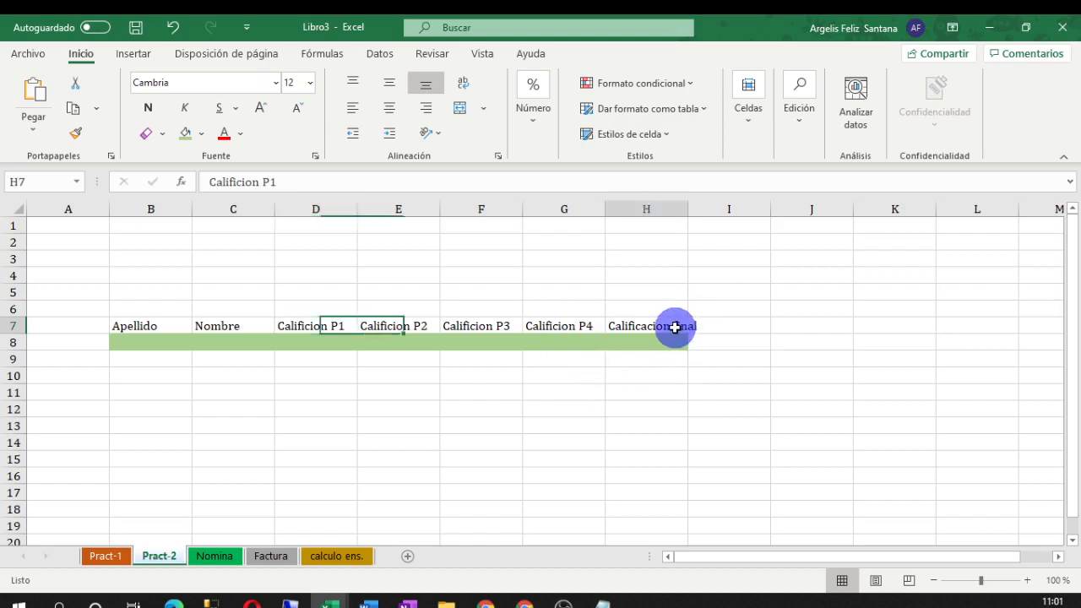
{"action": "left_click", "coordinate": [482, 330]}
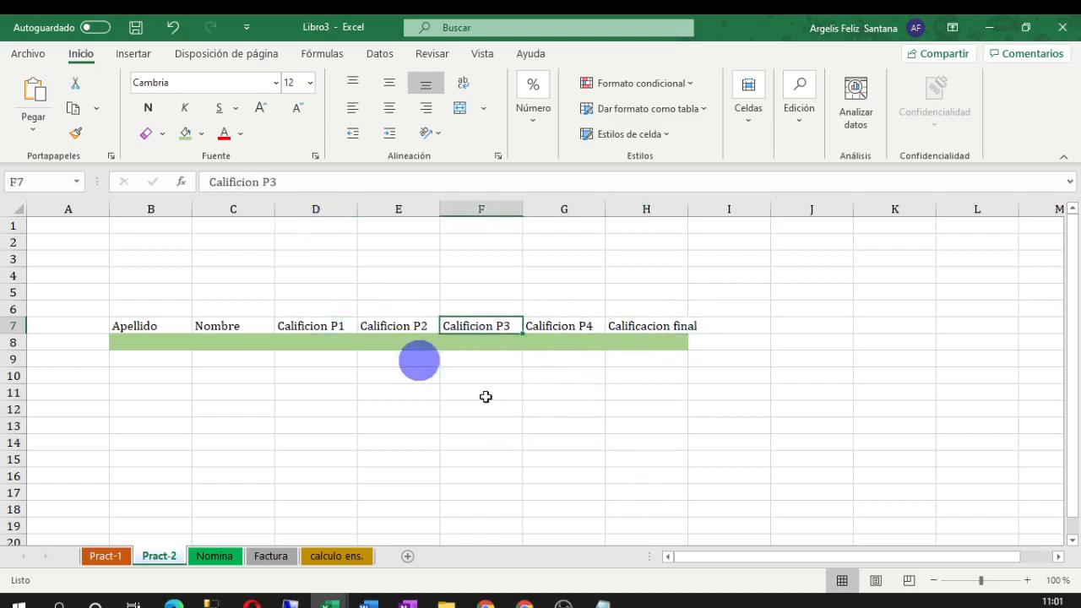
{"action": "left_click", "coordinate": [297, 401]}
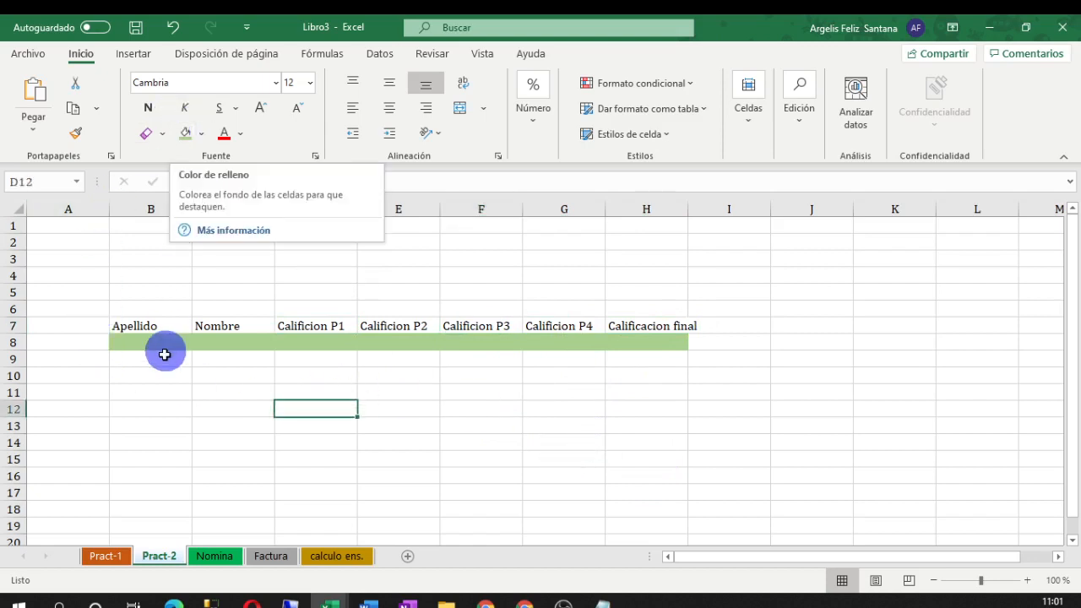
Format the header cells B7:H7 as bold 14-point text
{"action": "left_click_drag", "start_coordinate": [111, 324], "coordinate": [642, 321]}
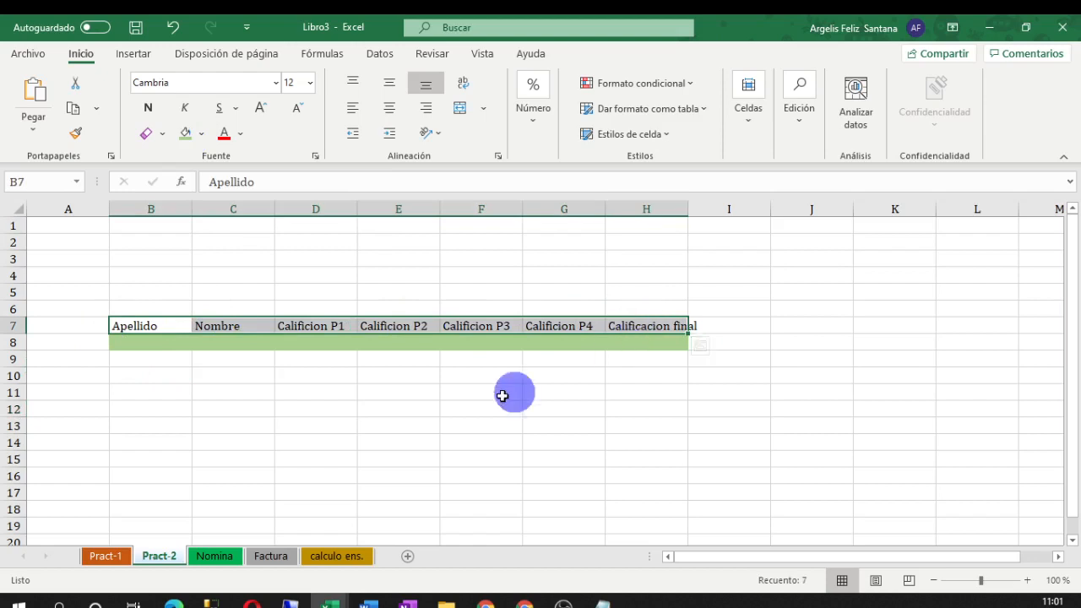
{"action": "left_click", "coordinate": [260, 107]}
{"action": "left_click", "coordinate": [148, 108]}
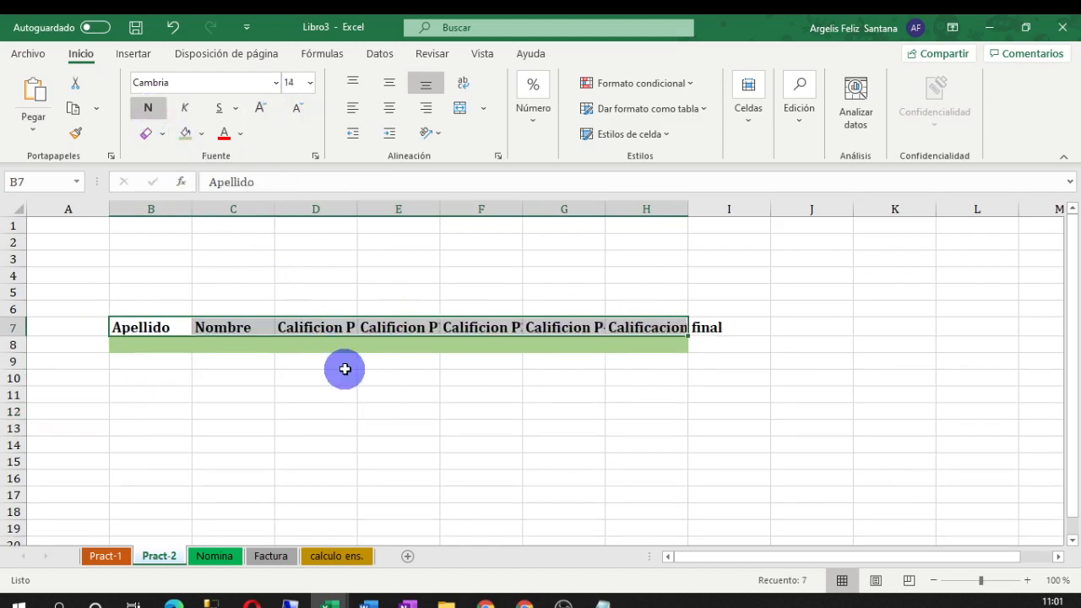
{"action": "left_click", "coordinate": [445, 429]}
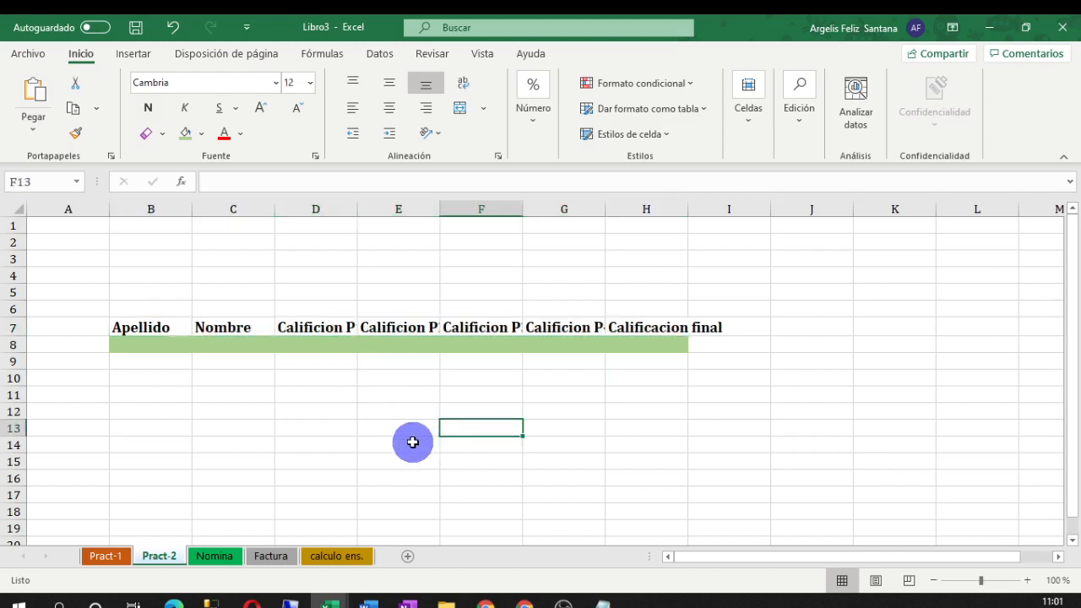
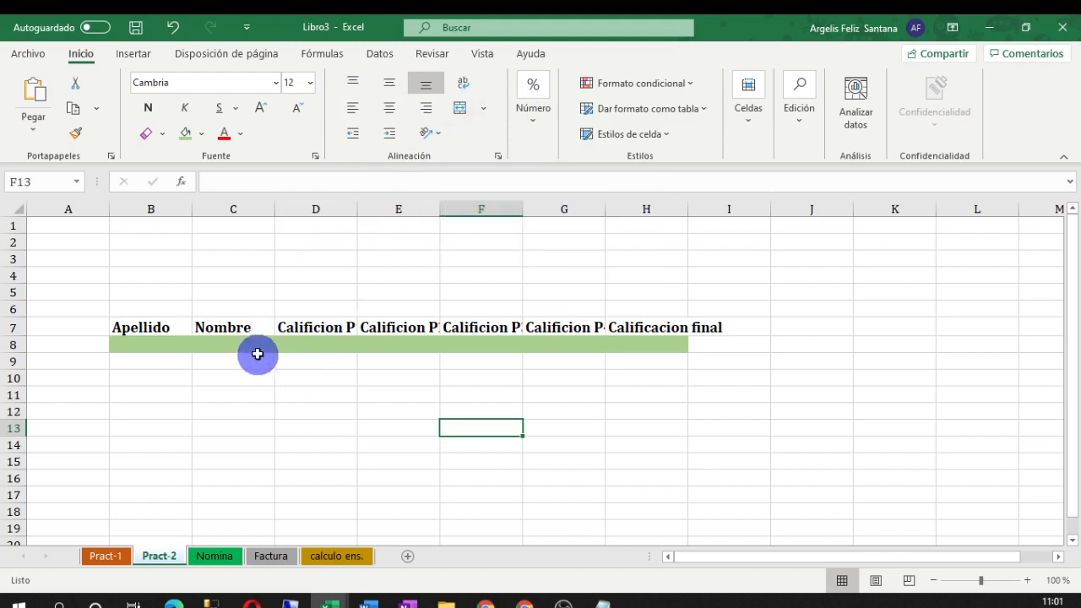
Merge D3:D7 into one centered cell holding the Calificion P1 heading
{"action": "left_click", "coordinate": [240, 327]}
{"action": "left_click", "coordinate": [317, 327]}
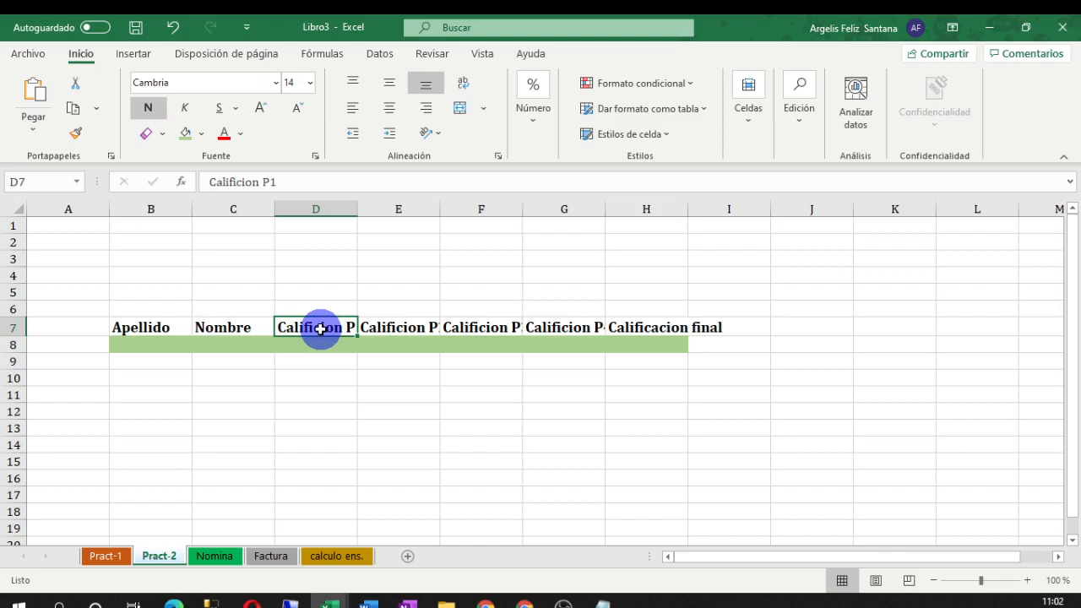
{"action": "left_click", "coordinate": [10, 326]}
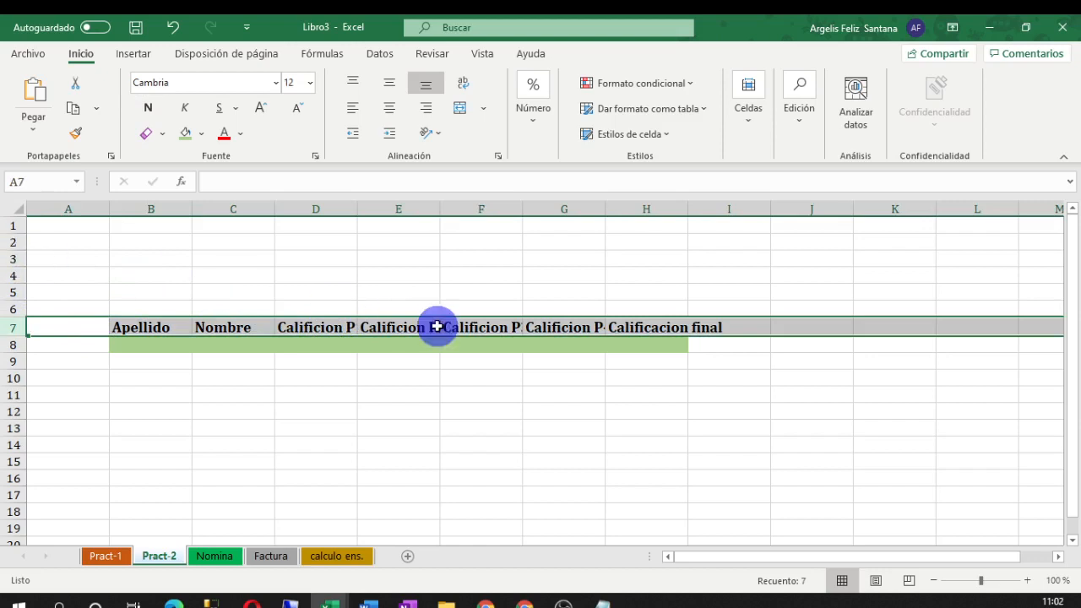
{"action": "left_click", "coordinate": [321, 326]}
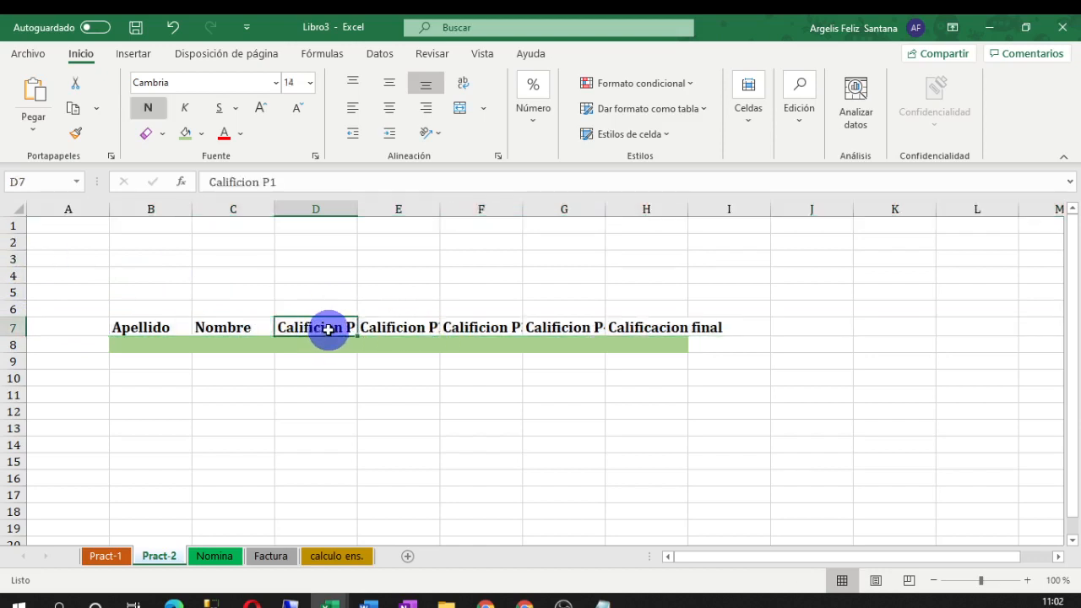
{"action": "left_click_drag", "start_coordinate": [327, 325], "coordinate": [333, 266]}
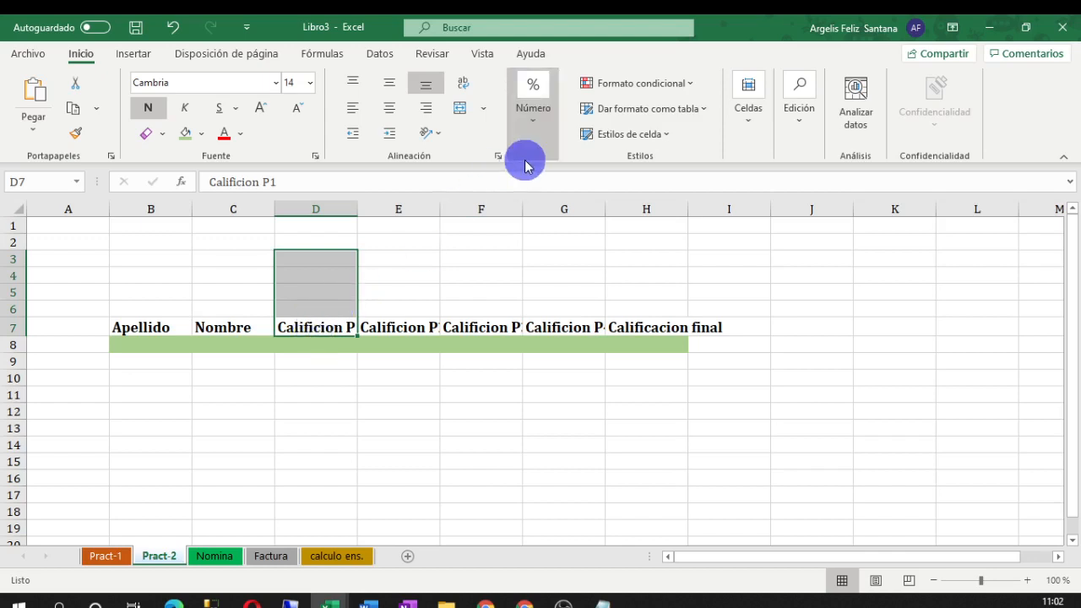
{"action": "left_click", "coordinate": [460, 109]}
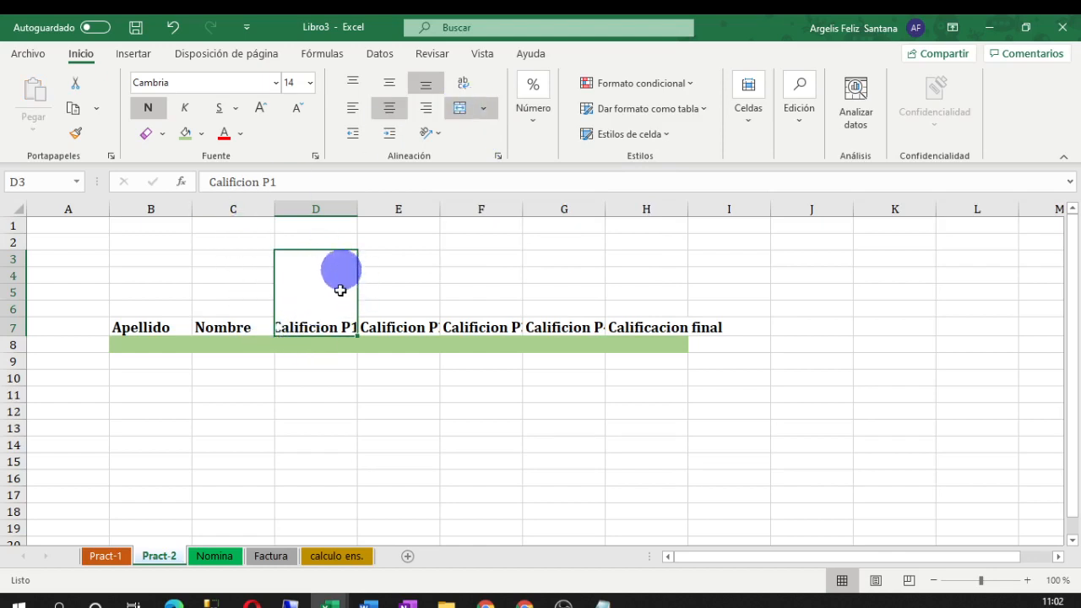
Zoom to 130% and tilt Calificion P1 to Ángulo ascendente
{"action": "left_click", "coordinate": [1029, 581]}
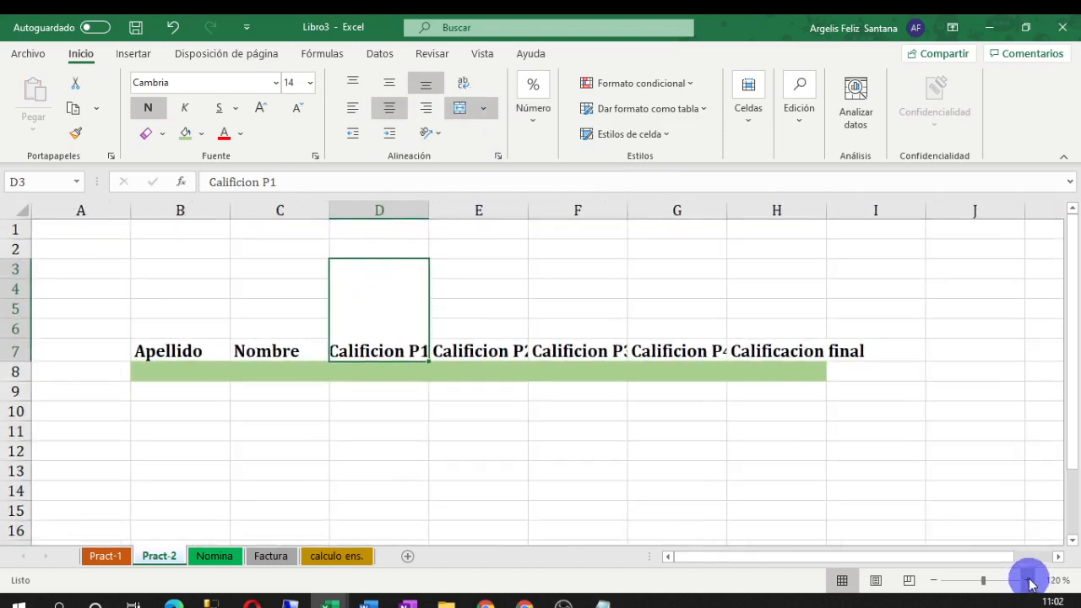
{"action": "left_click", "coordinate": [1029, 580]}
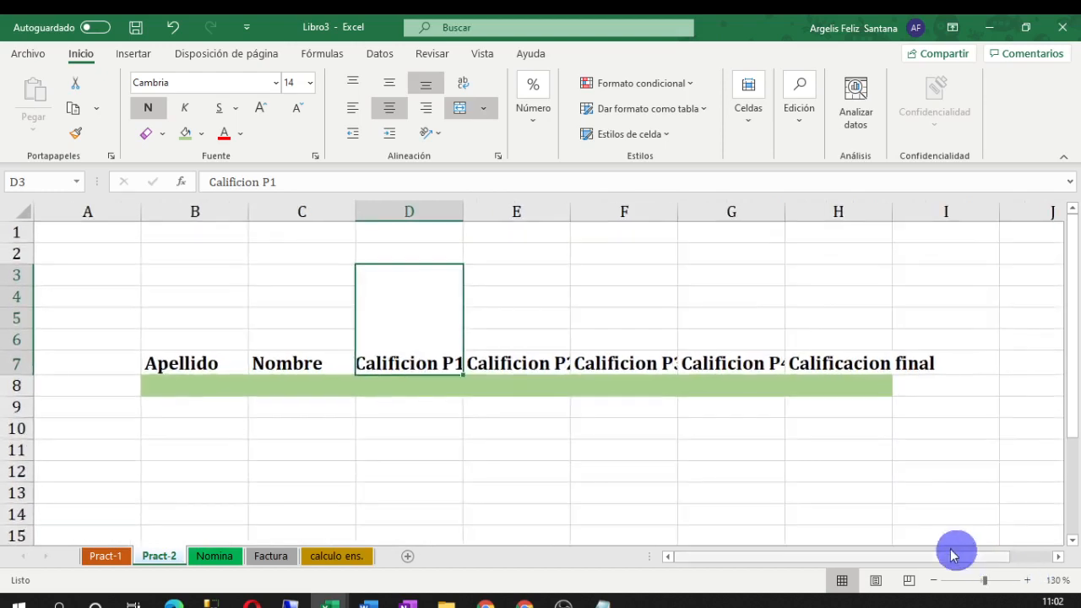
{"action": "scroll", "coordinate": [913, 528], "scroll_direction": "down", "scroll_amount": 1}
{"action": "scroll", "coordinate": [914, 528], "scroll_direction": "up", "scroll_amount": 1}
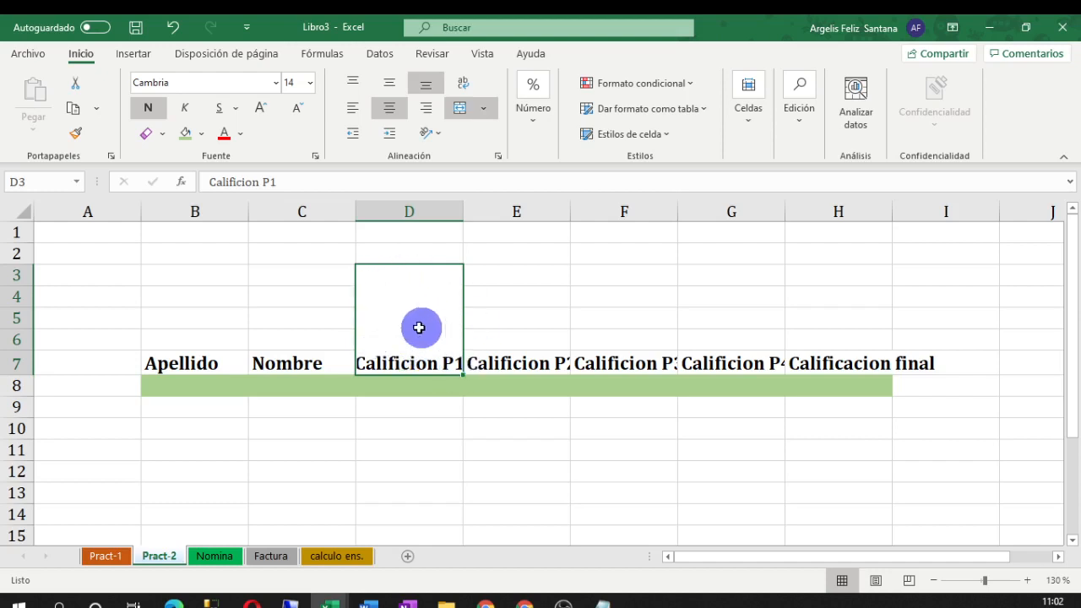
{"action": "left_click", "coordinate": [441, 138]}
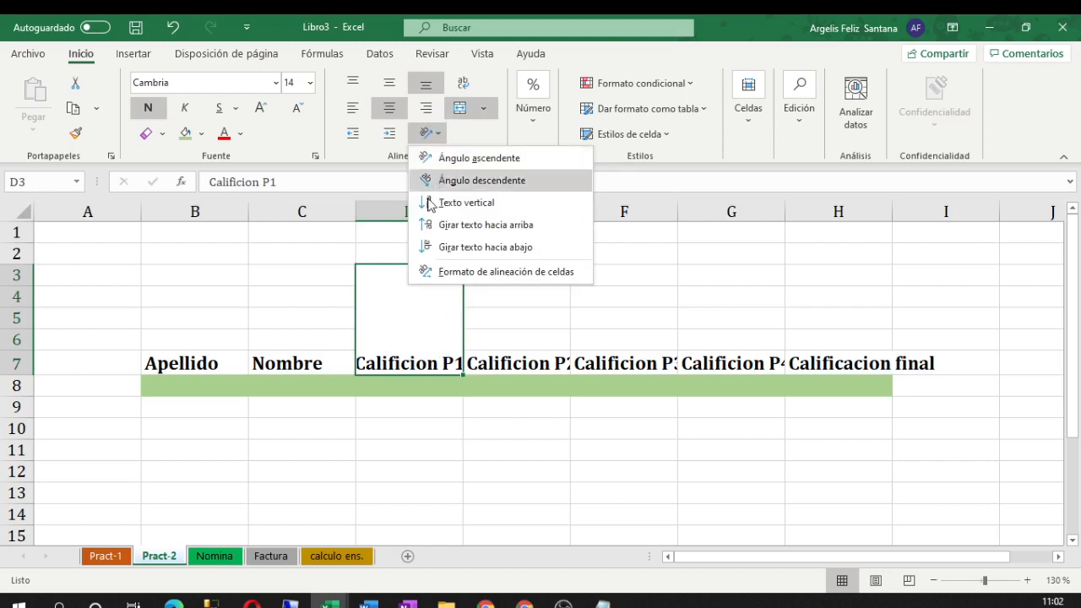
{"action": "left_click", "coordinate": [454, 167]}
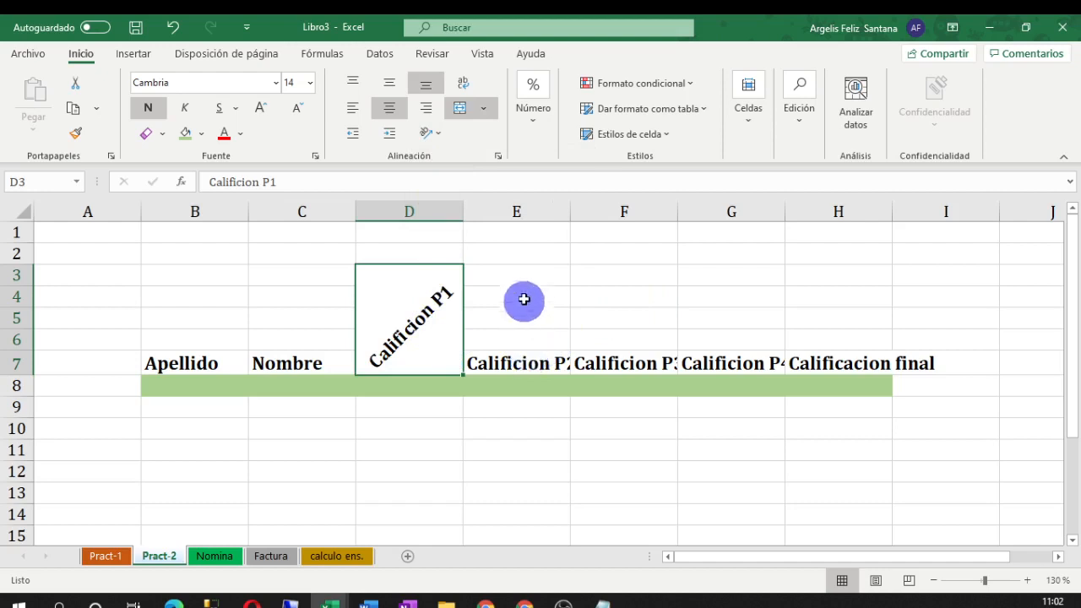
{"action": "left_click_drag", "start_coordinate": [520, 280], "coordinate": [521, 365]}
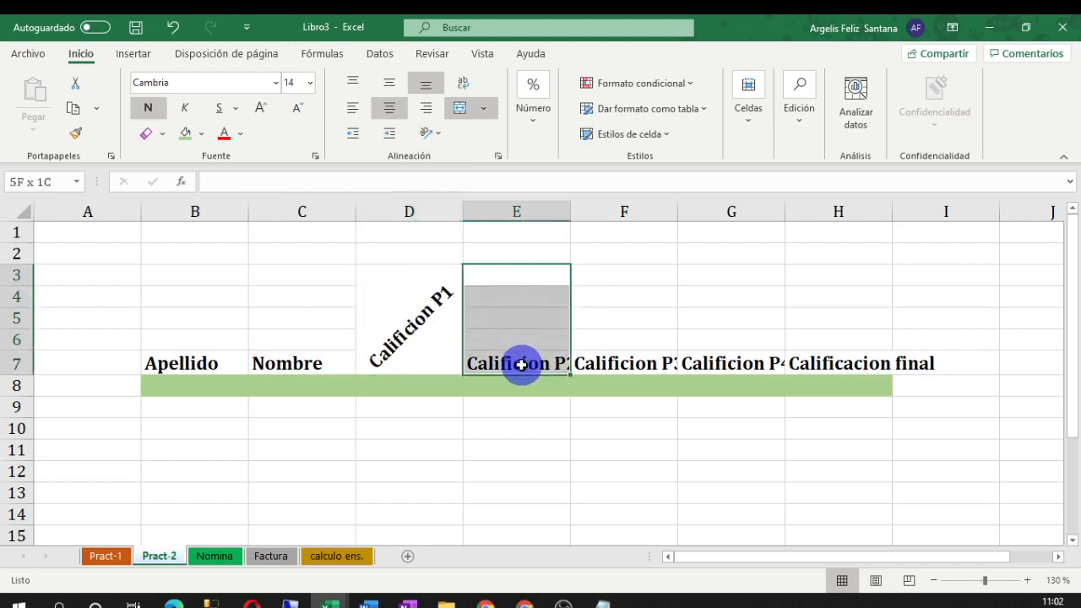
Combine E3:E7 with Combinar y centrar and set Calificion P2 to Ángulo descendente
{"action": "left_click", "coordinate": [681, 313]}
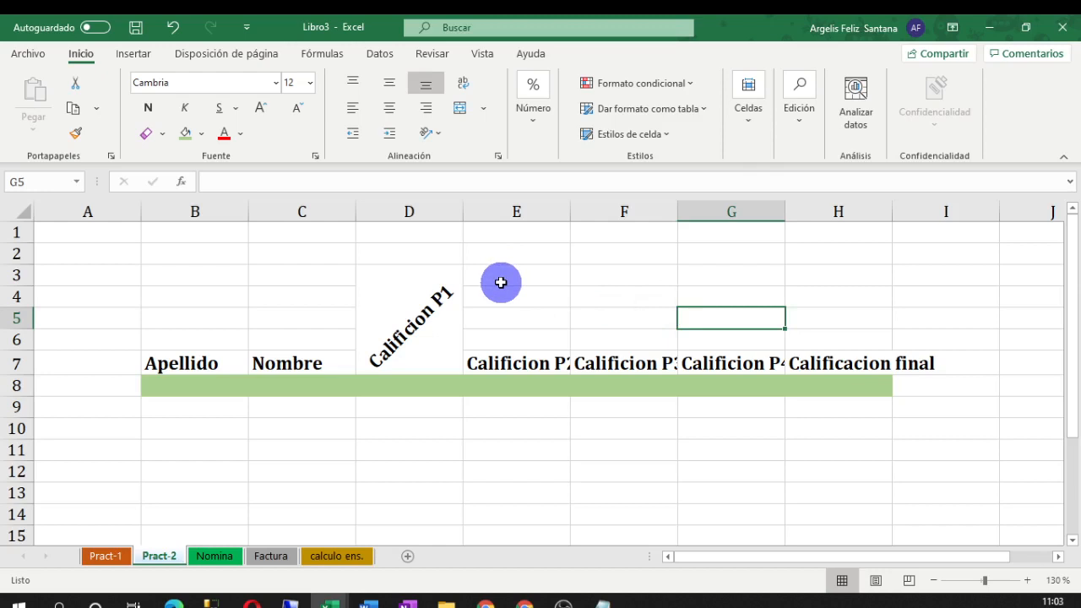
{"action": "left_click_drag", "start_coordinate": [501, 363], "coordinate": [503, 278]}
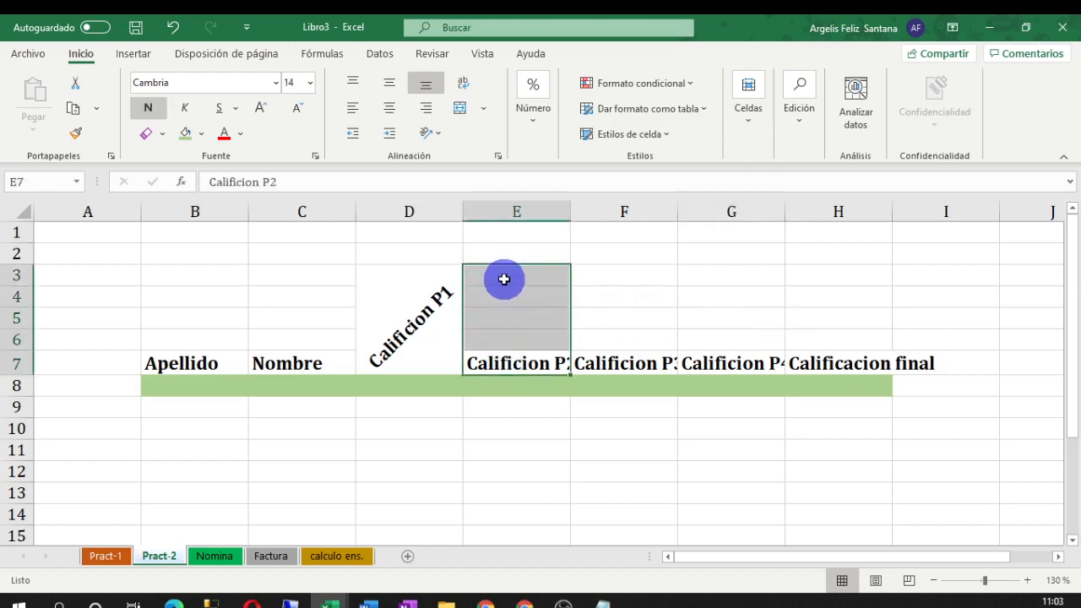
{"action": "left_click", "coordinate": [460, 116]}
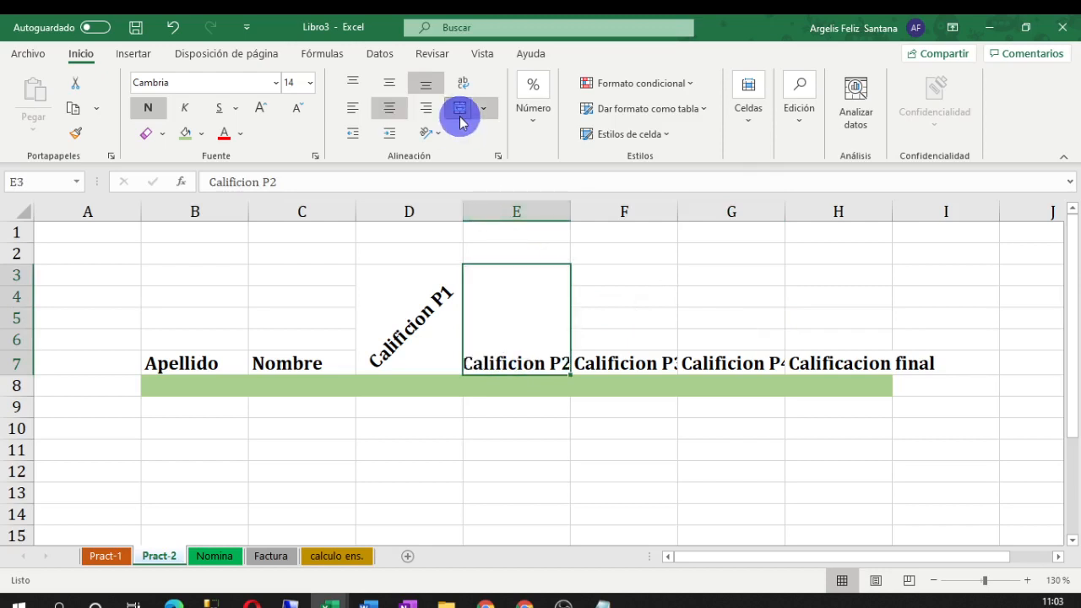
{"action": "left_click", "coordinate": [439, 137]}
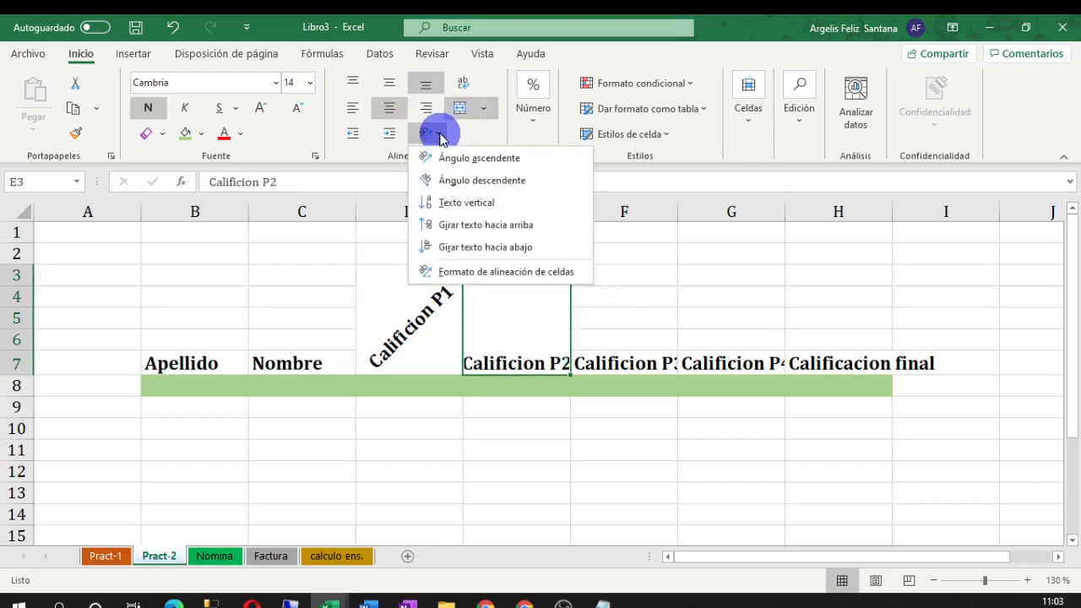
{"action": "left_click", "coordinate": [444, 179]}
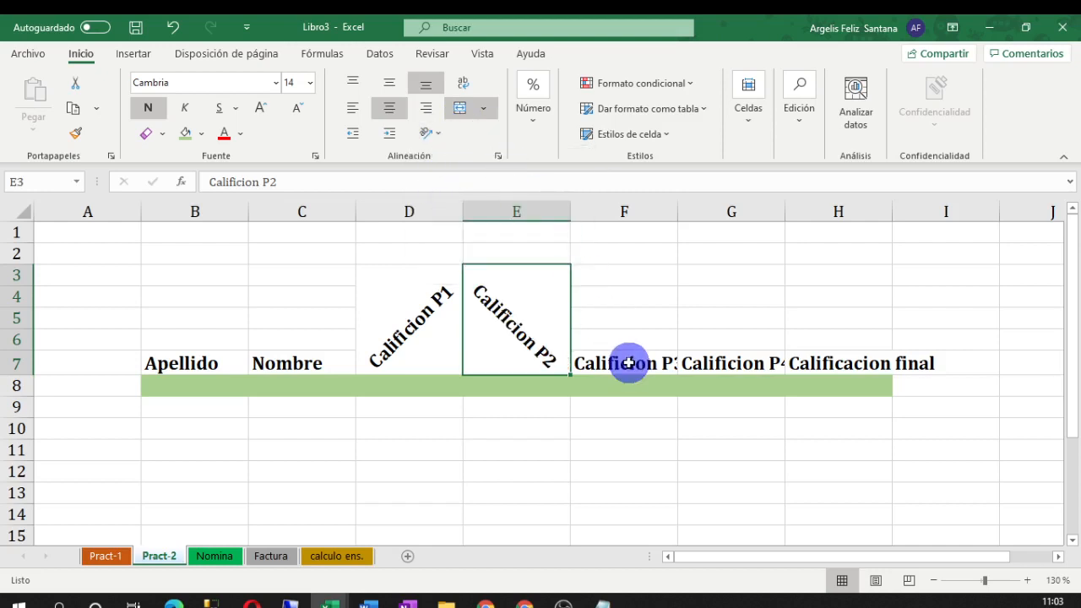
{"action": "left_click_drag", "start_coordinate": [628, 363], "coordinate": [620, 280]}
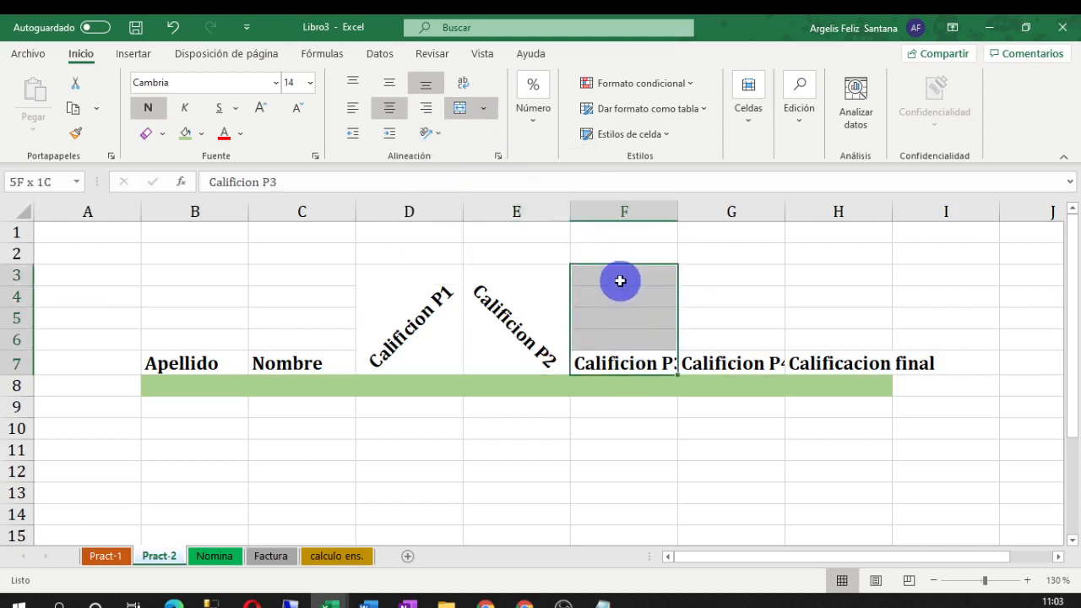
Merge F3:F7 and try vertical stacked text, top alignment and wrapping for Calificion P3
{"action": "left_click", "coordinate": [460, 109]}
{"action": "left_click", "coordinate": [430, 132]}
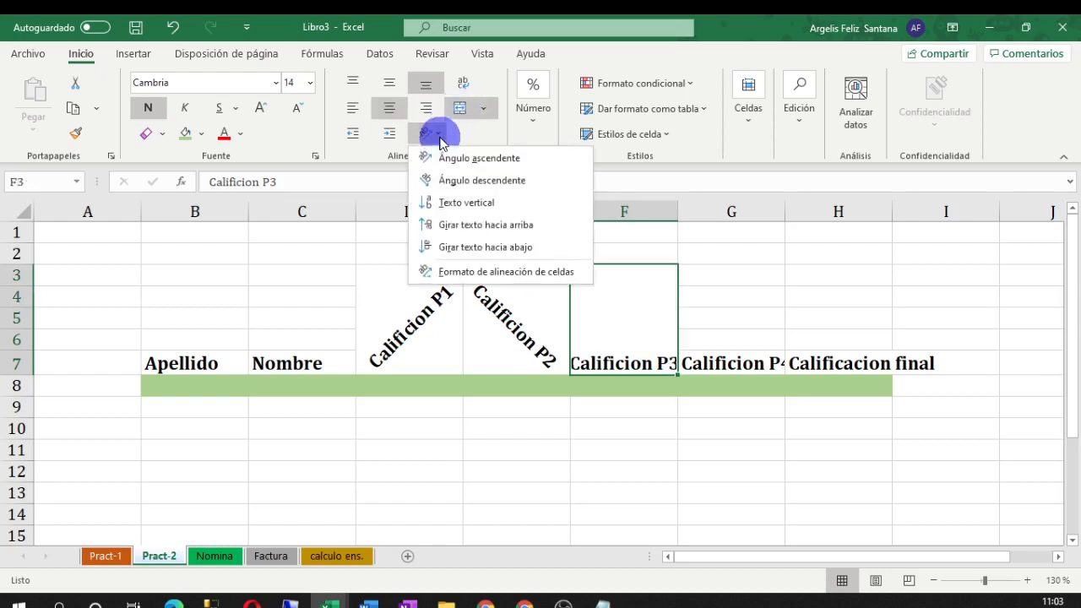
{"action": "left_click", "coordinate": [466, 203]}
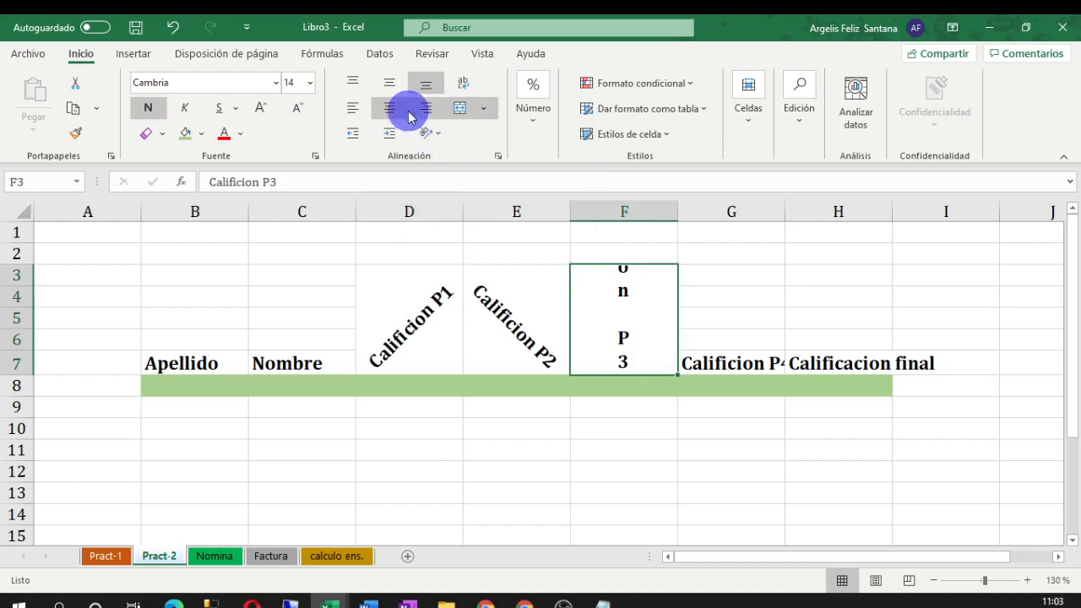
{"action": "left_click", "coordinate": [352, 83]}
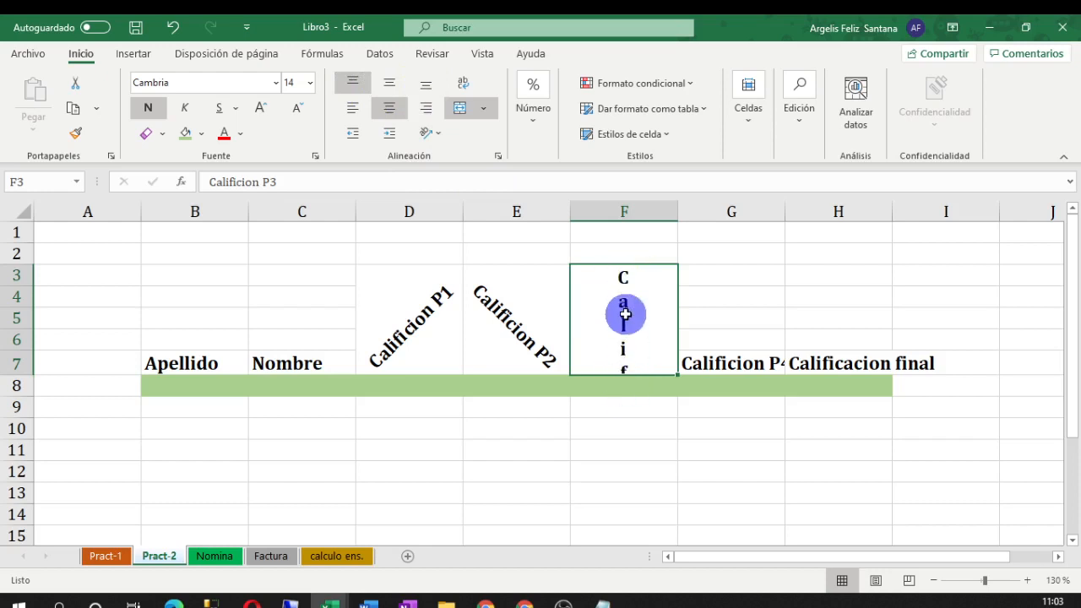
{"action": "left_click", "coordinate": [463, 82]}
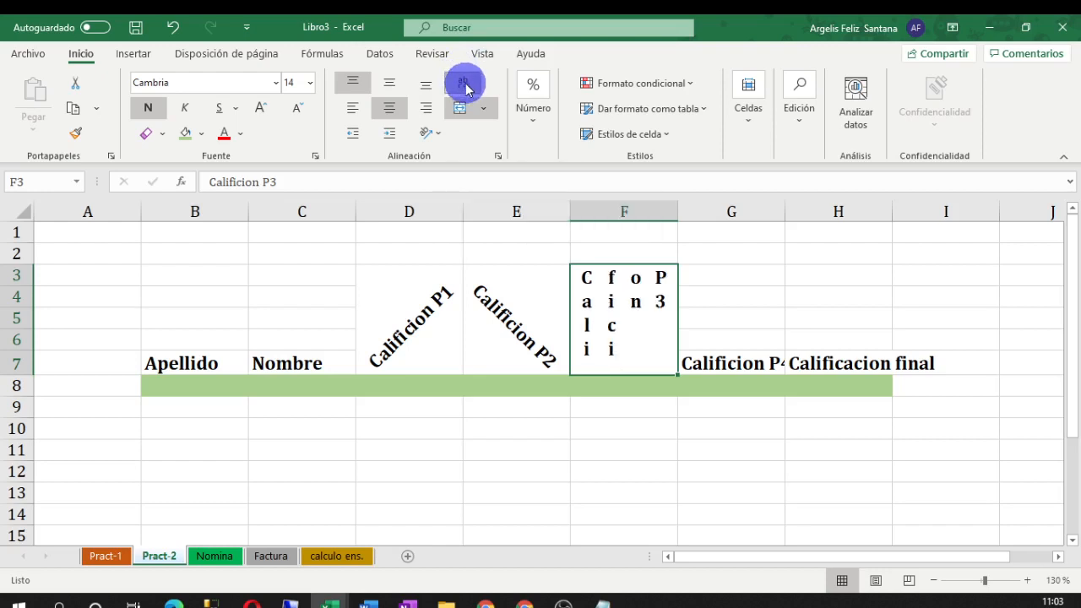
{"action": "left_click", "coordinate": [464, 83]}
{"action": "left_click", "coordinate": [463, 84]}
{"action": "left_click", "coordinate": [464, 84]}
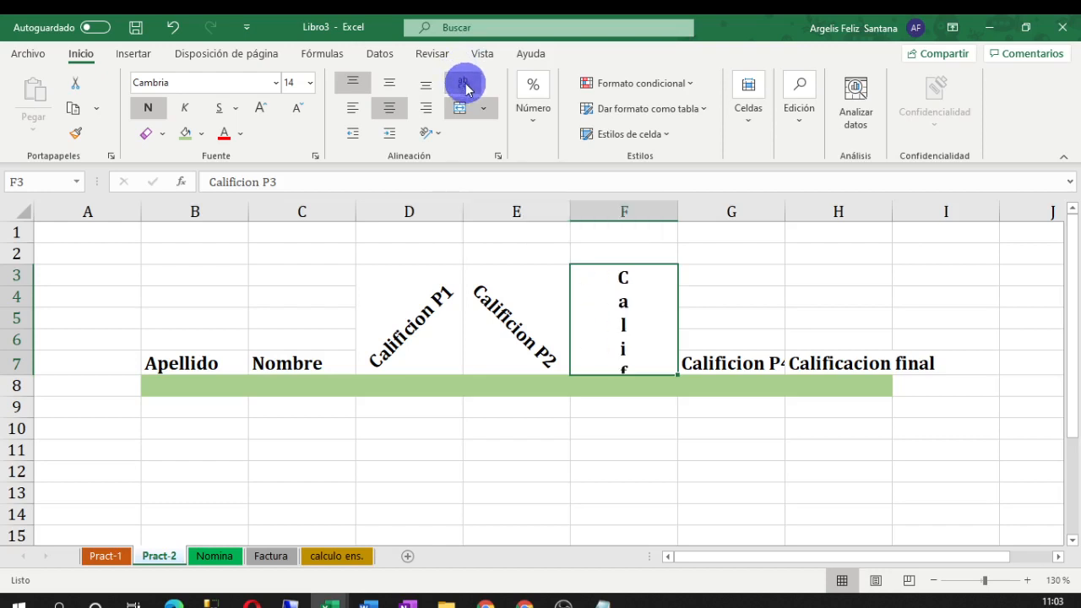
{"action": "left_click", "coordinate": [464, 83]}
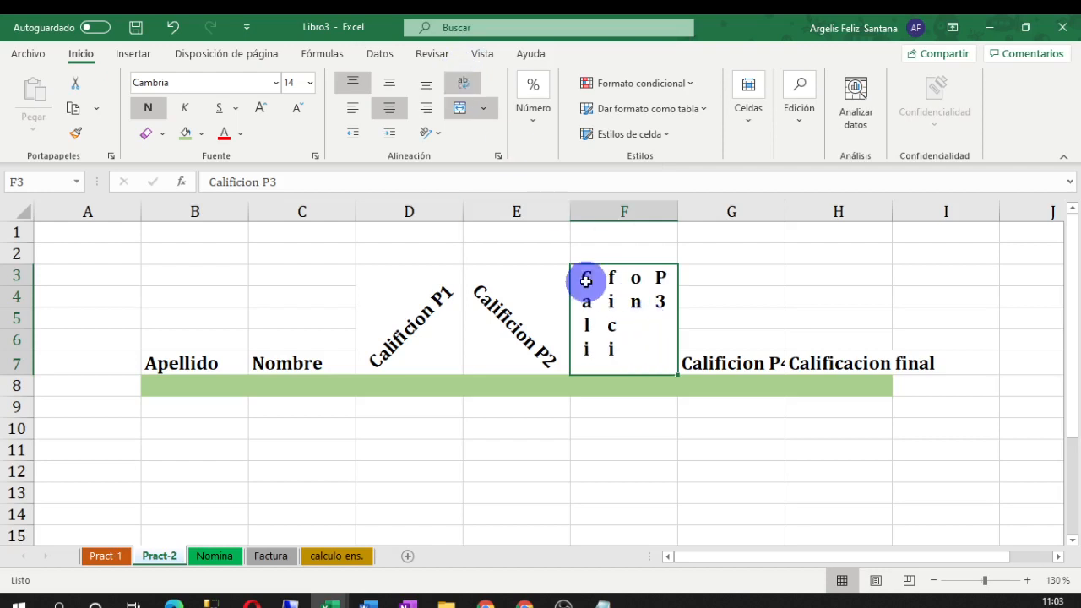
Rotate Calificion P3 to read upward and align it to the cell bottom
{"action": "left_click", "coordinate": [435, 132]}
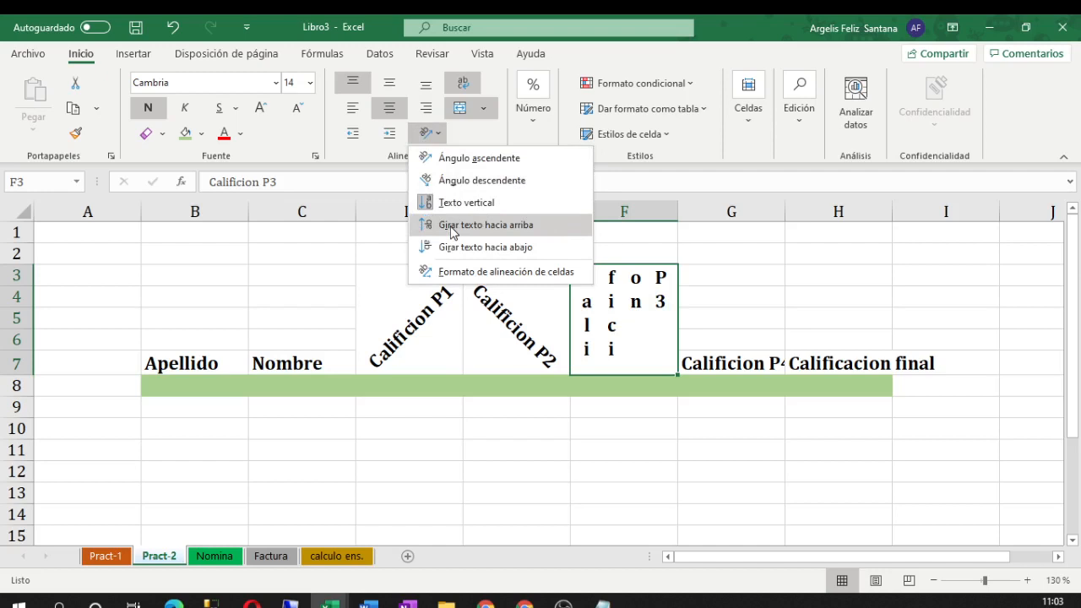
{"action": "left_click", "coordinate": [485, 225]}
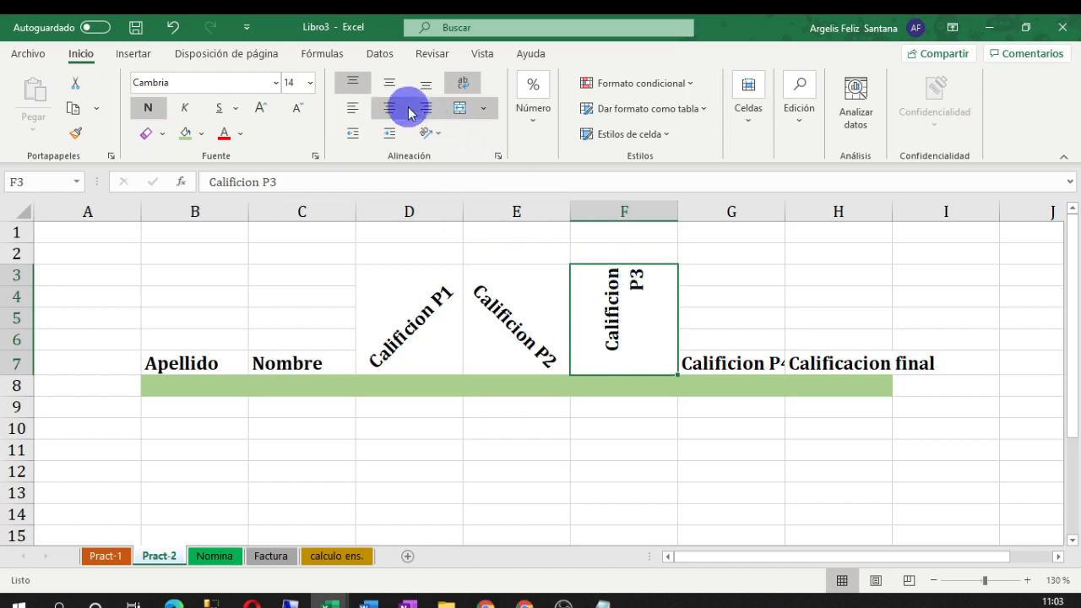
{"action": "left_click", "coordinate": [387, 82]}
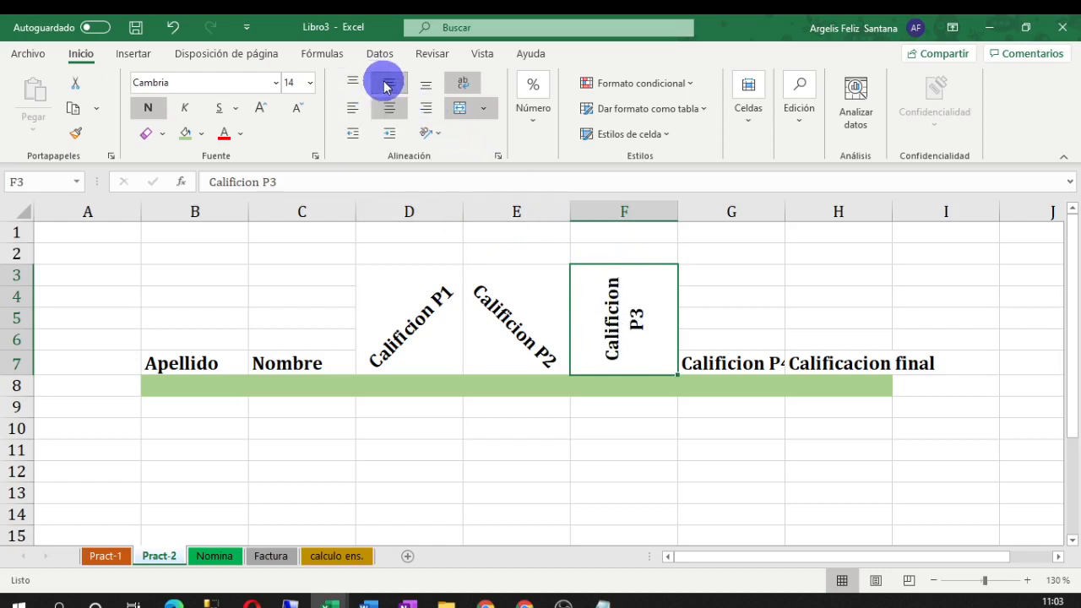
{"action": "left_click", "coordinate": [429, 88]}
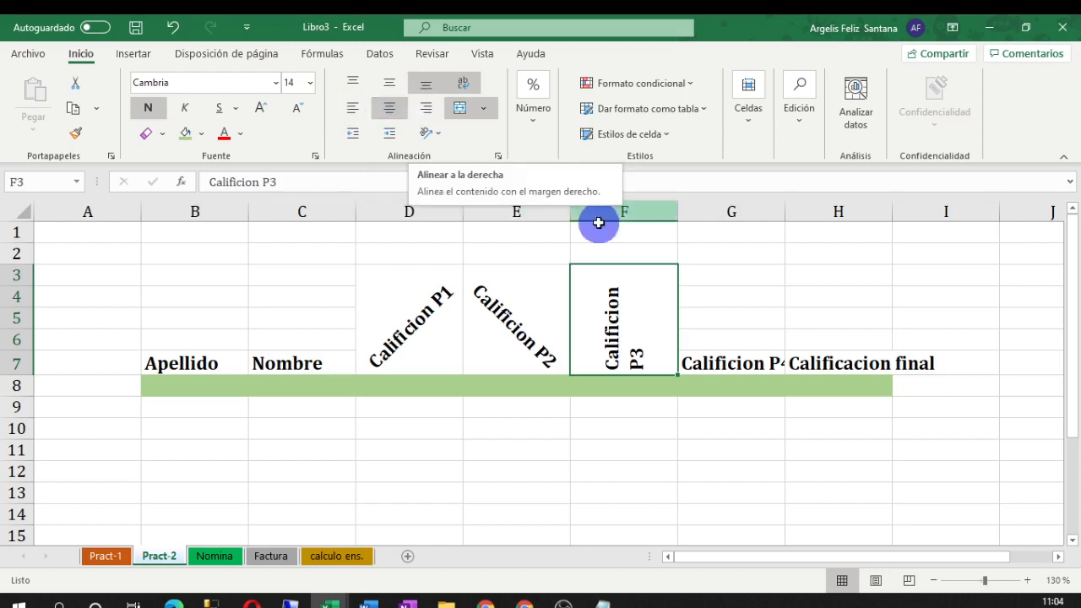
{"action": "left_click_drag", "start_coordinate": [752, 350], "coordinate": [737, 282]}
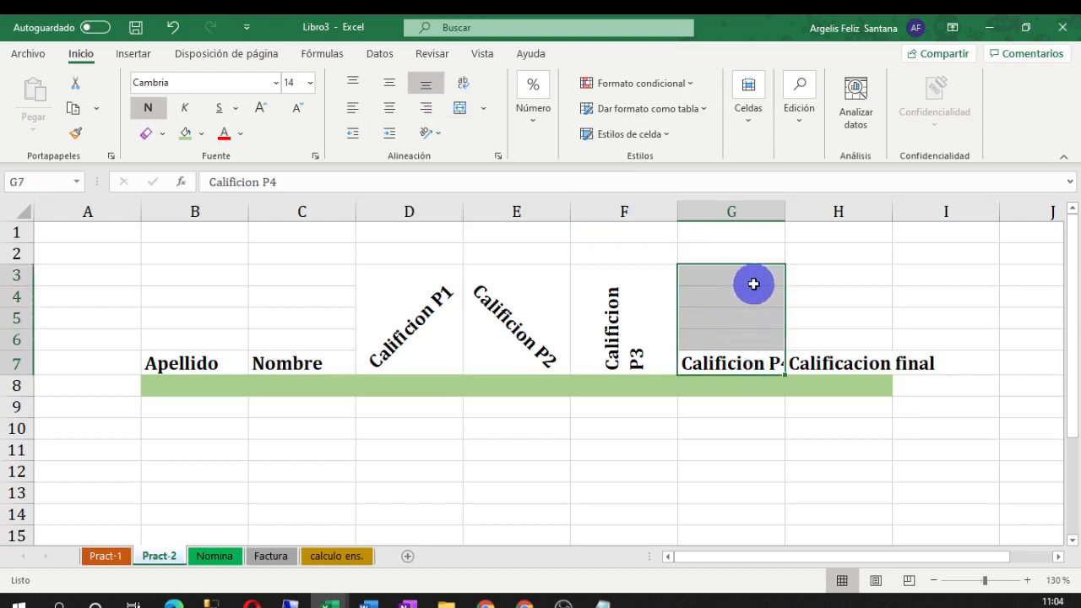
Merge G3:G7, rotate Calificion P4 to read downward and wrap it onto two lines
{"action": "left_click", "coordinate": [483, 108]}
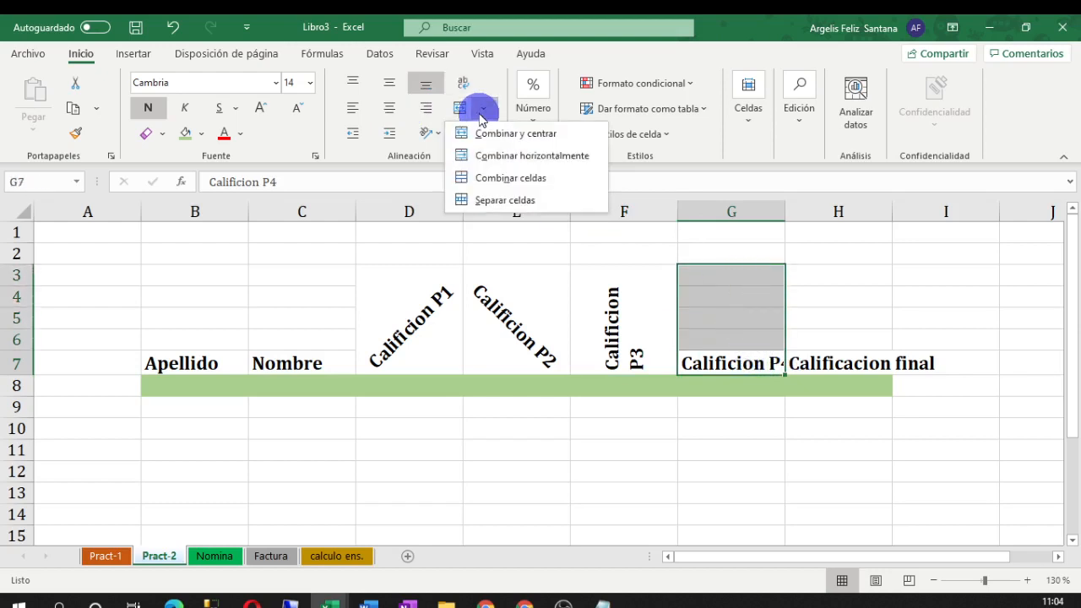
{"action": "left_click", "coordinate": [459, 113]}
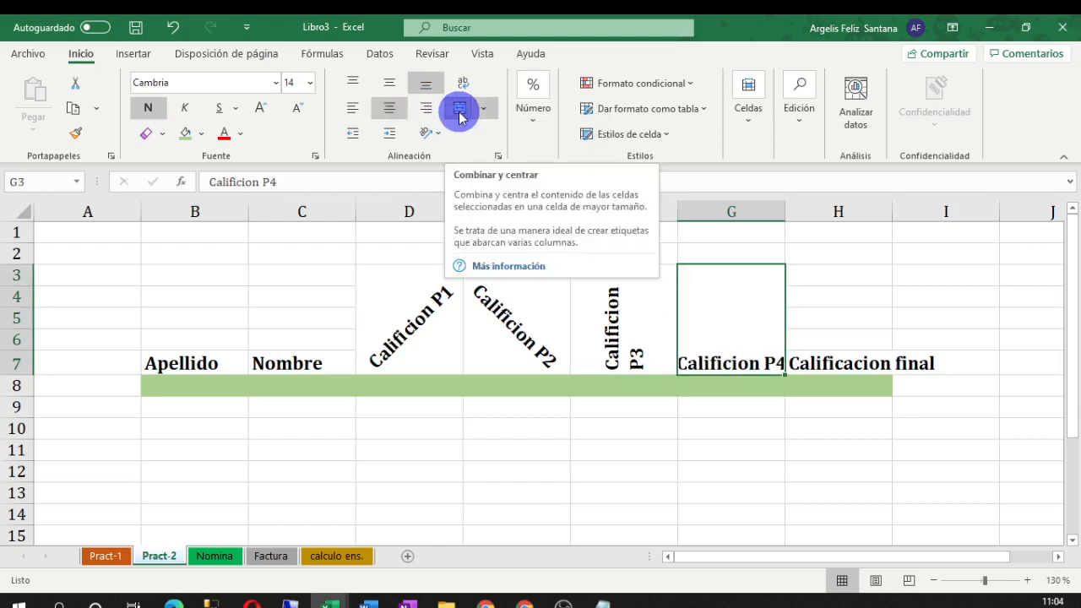
{"action": "left_click", "coordinate": [438, 136]}
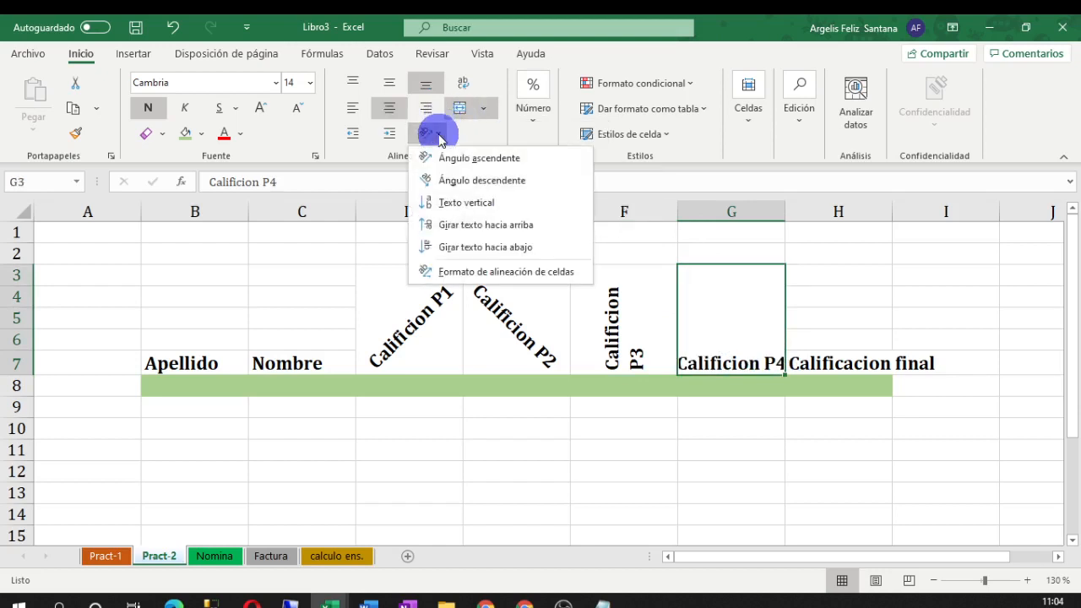
{"action": "left_click", "coordinate": [450, 245]}
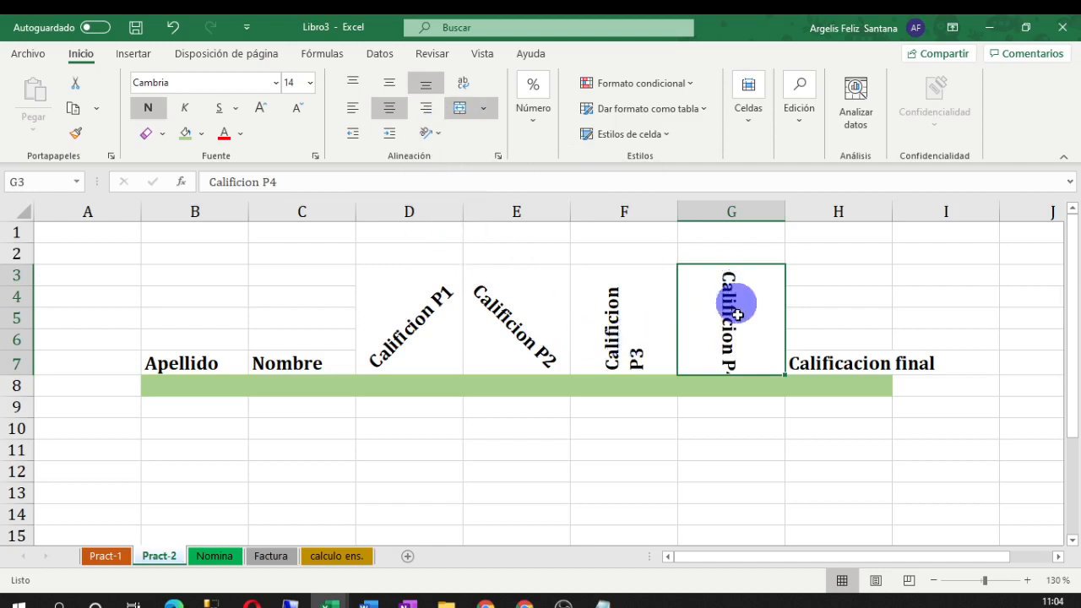
{"action": "left_click", "coordinate": [464, 85]}
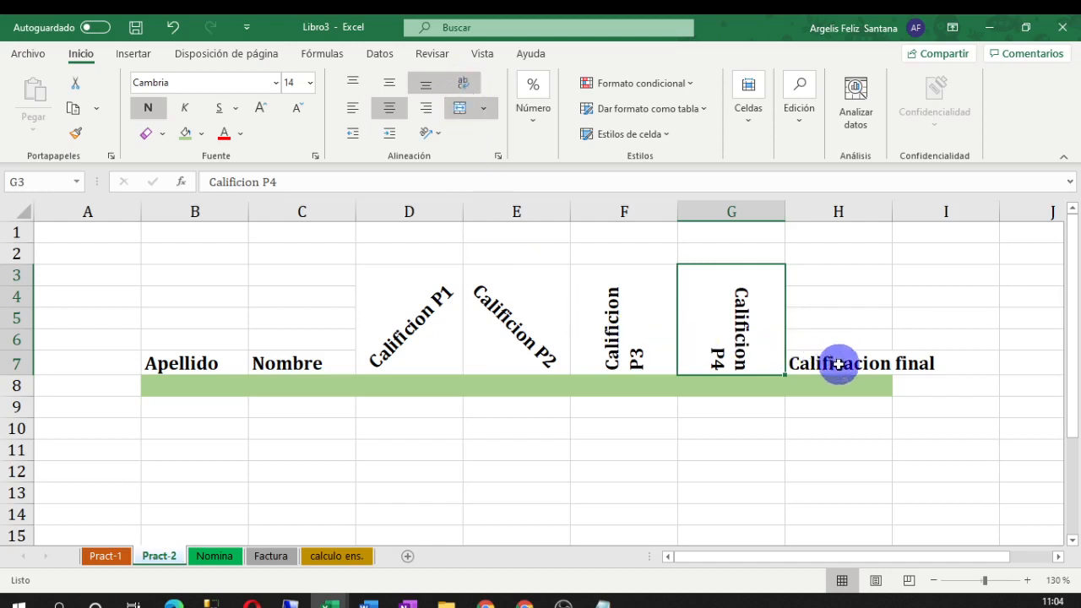
Merge H3:H7, rotate Calificacion final downward and wrap it onto two lines
{"action": "left_click_drag", "start_coordinate": [838, 364], "coordinate": [835, 281]}
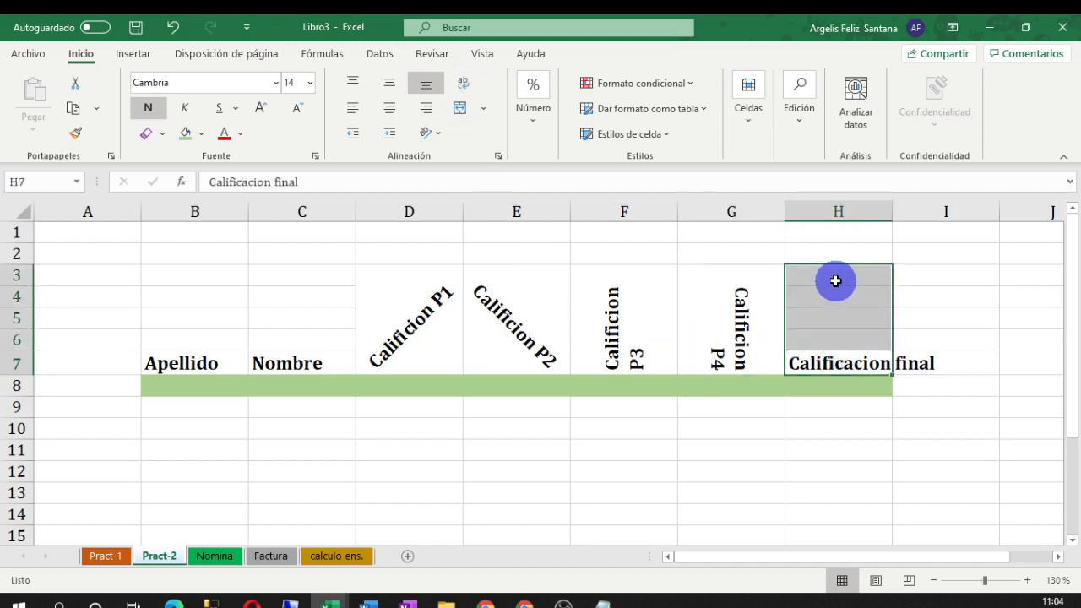
{"action": "left_click", "coordinate": [461, 110]}
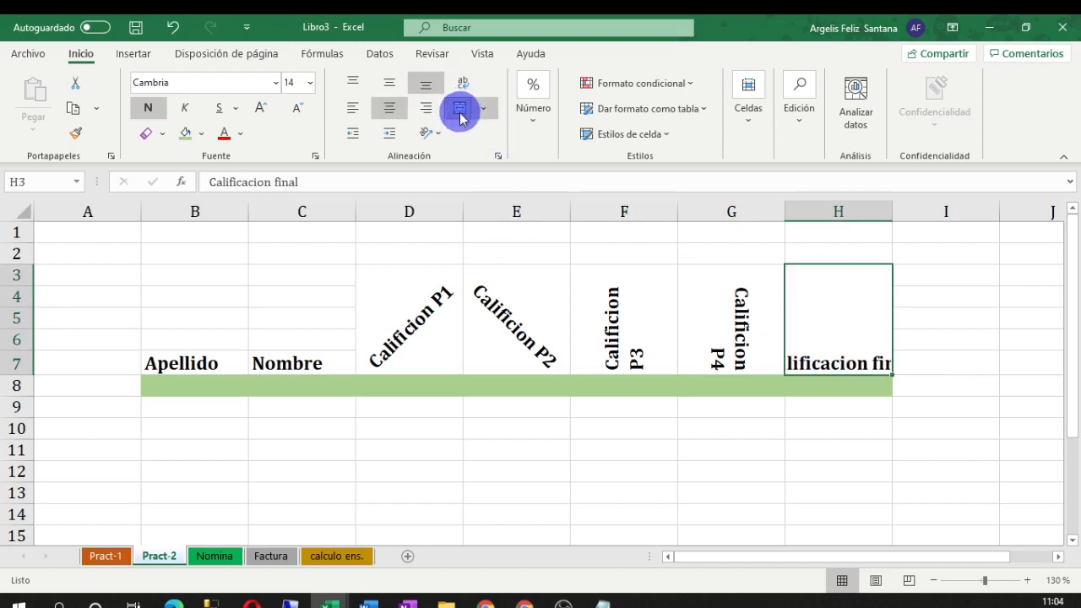
{"action": "left_click", "coordinate": [430, 133]}
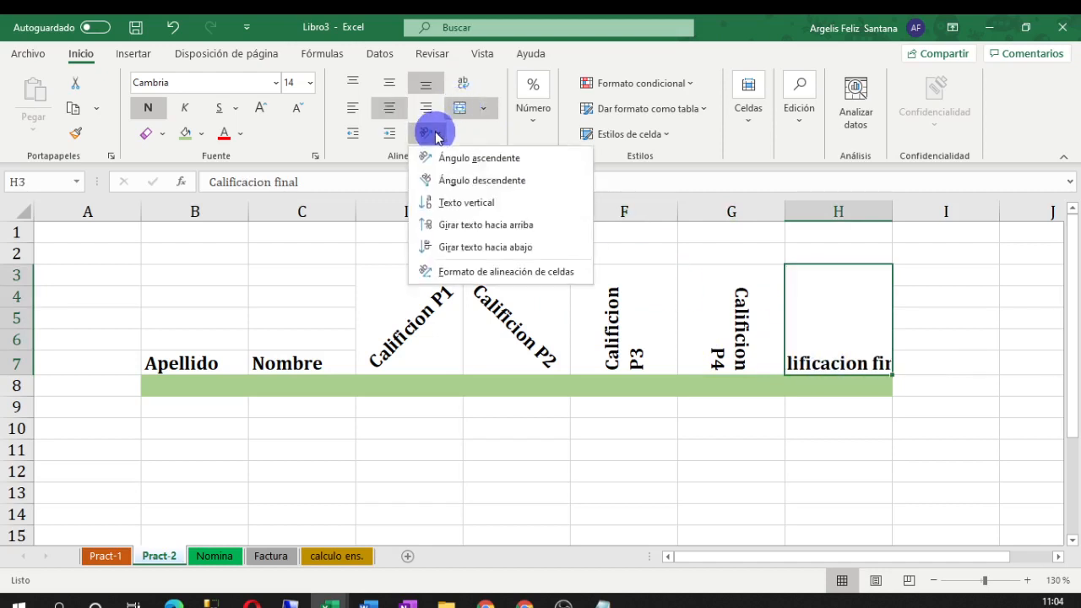
{"action": "left_click", "coordinate": [441, 246]}
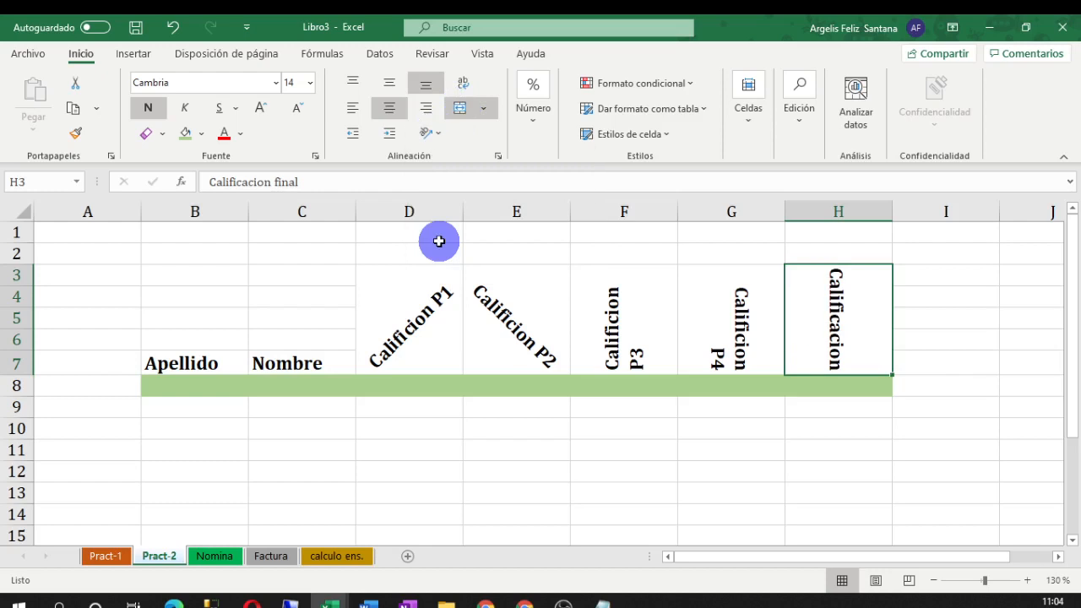
{"action": "left_click", "coordinate": [463, 83]}
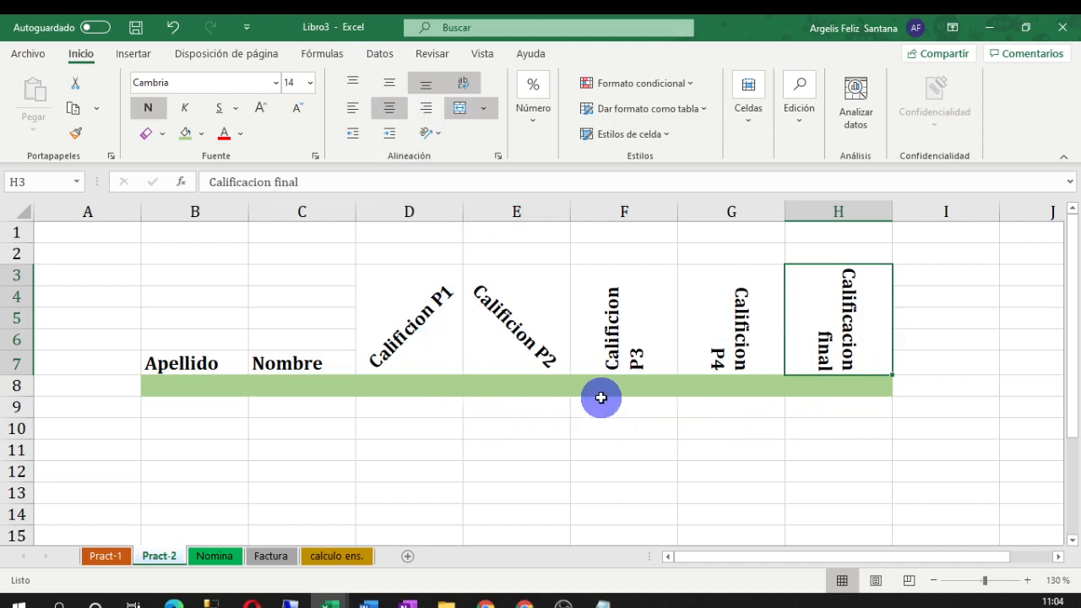
Angle the Calificion P2 and P3 headings upward with Ángulo ascendente
{"action": "left_click", "coordinate": [409, 333]}
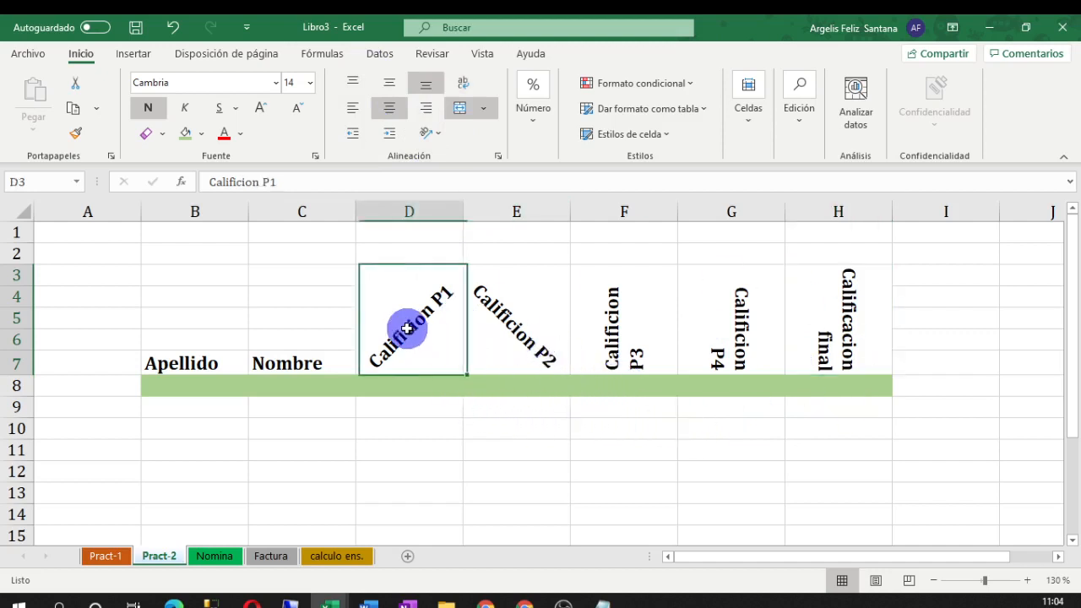
{"action": "left_click", "coordinate": [510, 356]}
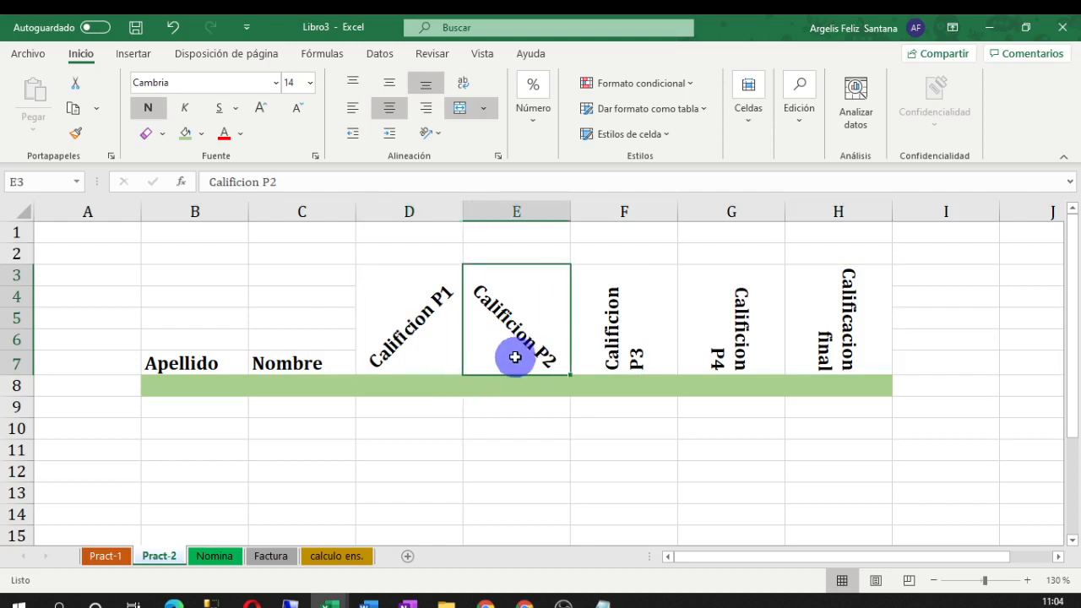
{"action": "left_click", "coordinate": [438, 133]}
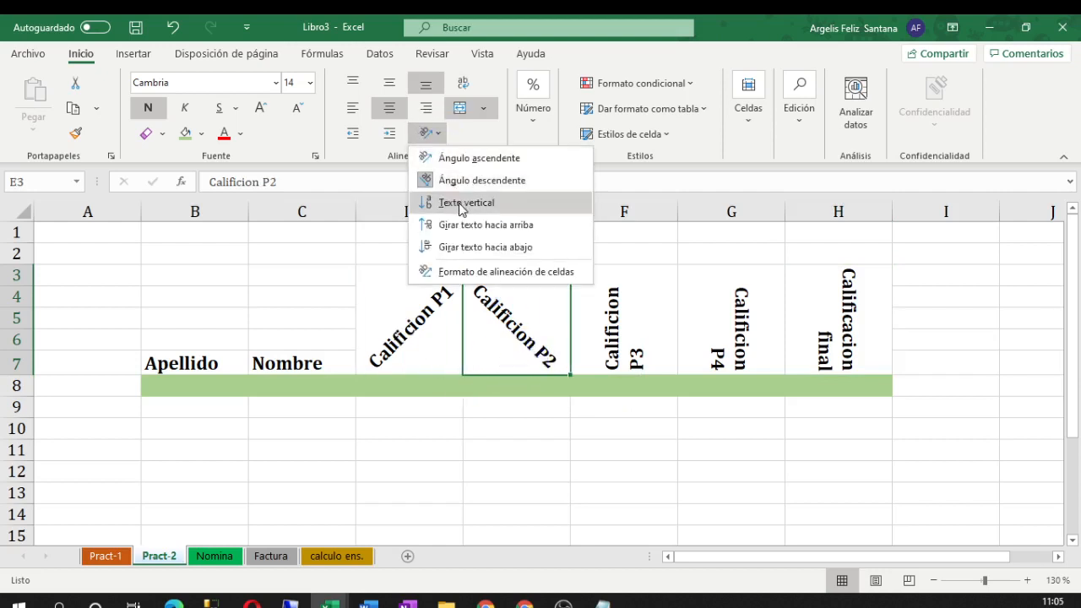
{"action": "left_click", "coordinate": [458, 158]}
{"action": "left_click", "coordinate": [613, 335]}
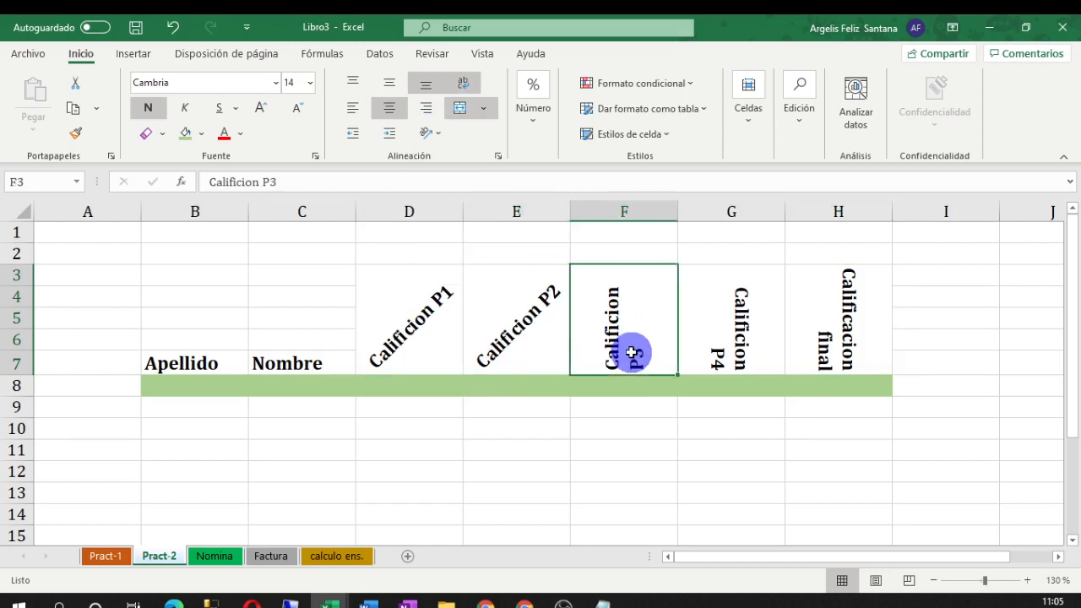
{"action": "left_click", "coordinate": [426, 133]}
{"action": "left_click", "coordinate": [447, 159]}
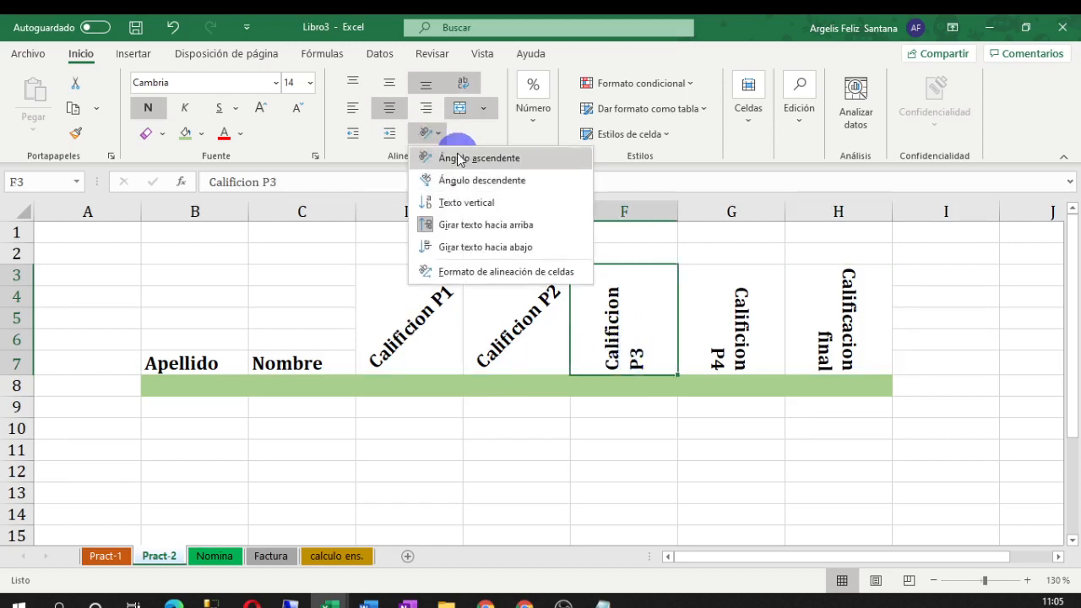
Angle Calificion P4 and Calificacion final upward to match the other headings
{"action": "left_click", "coordinate": [753, 341]}
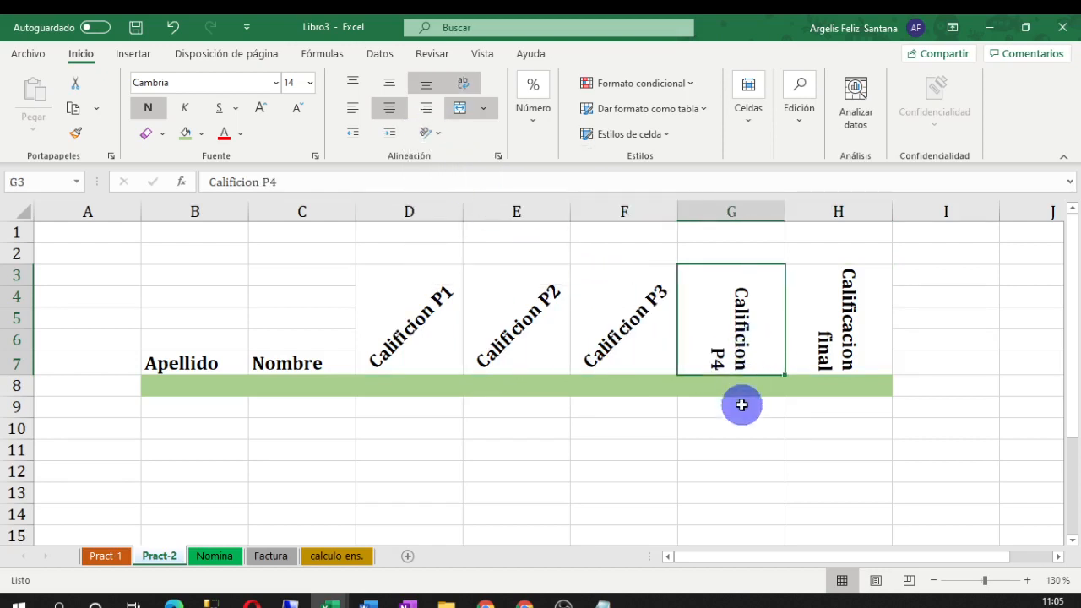
{"action": "left_click", "coordinate": [430, 133]}
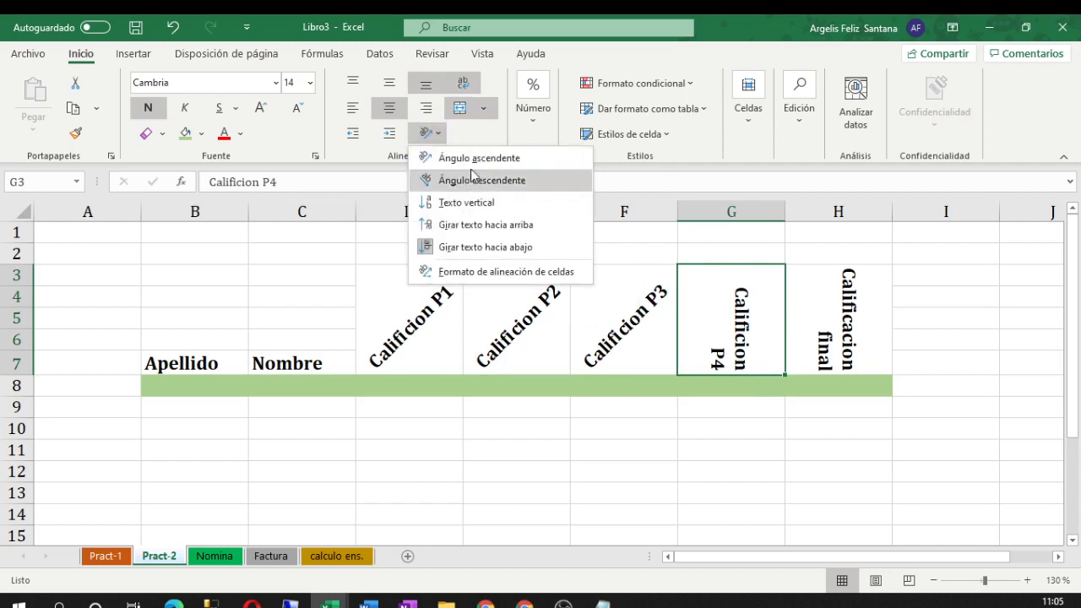
{"action": "left_click", "coordinate": [478, 159]}
{"action": "left_click", "coordinate": [820, 346]}
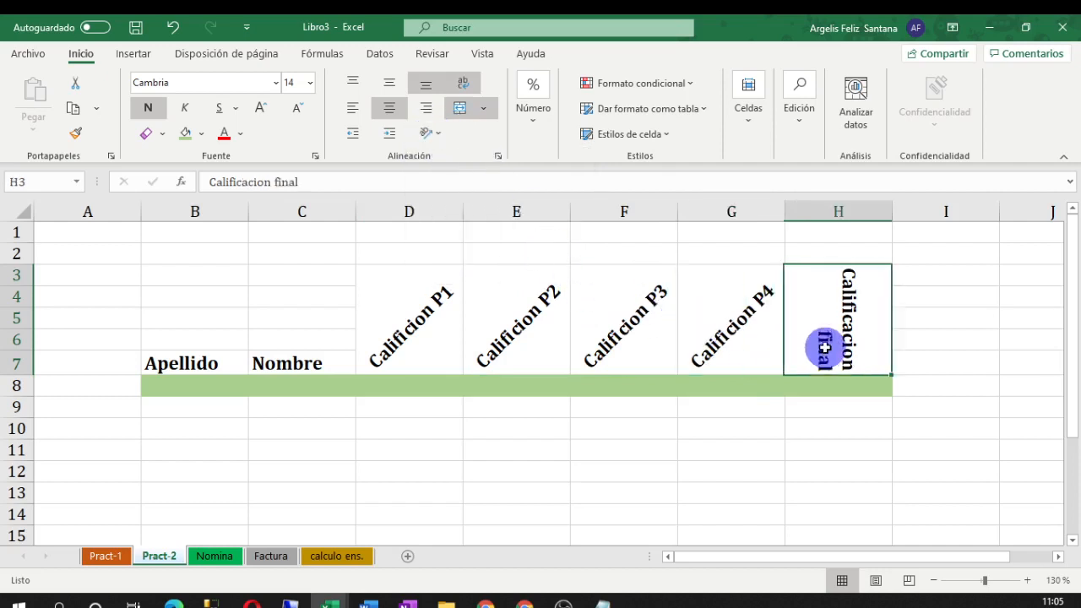
{"action": "left_click", "coordinate": [432, 134]}
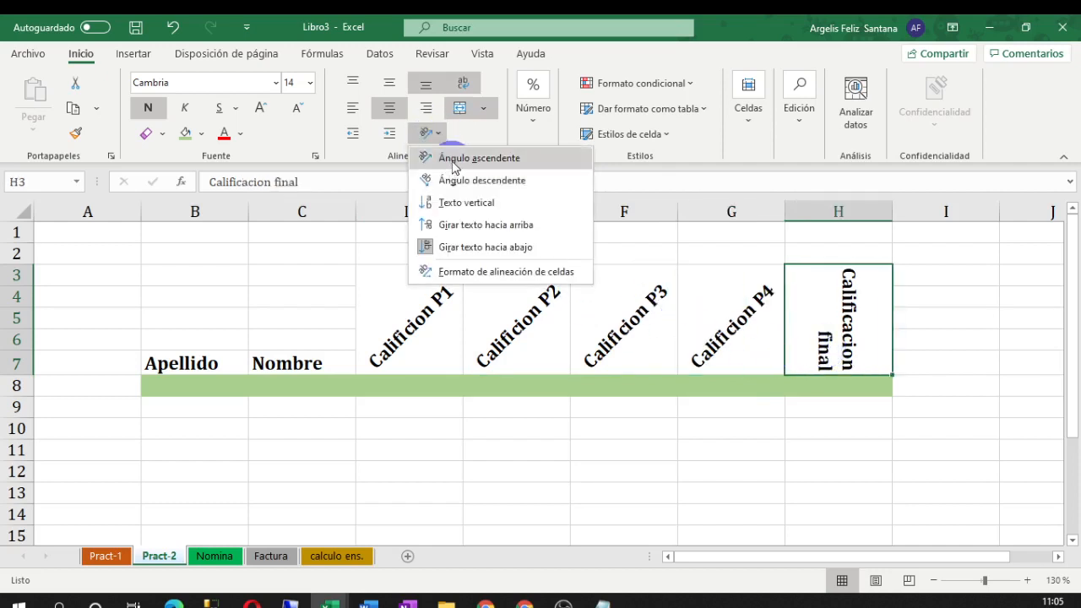
{"action": "left_click", "coordinate": [478, 159]}
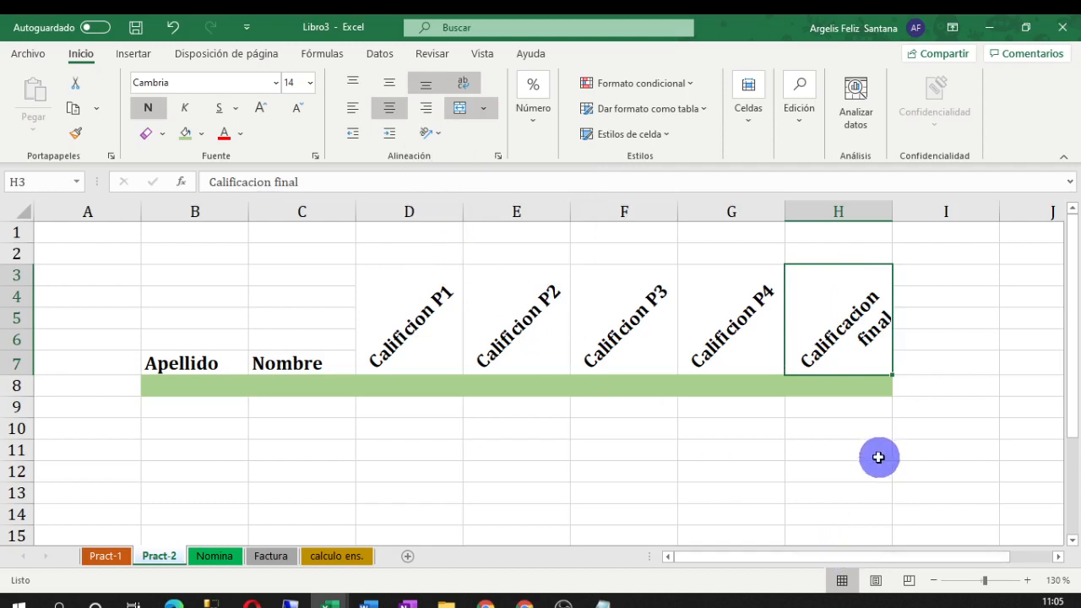
{"action": "left_click", "coordinate": [651, 470]}
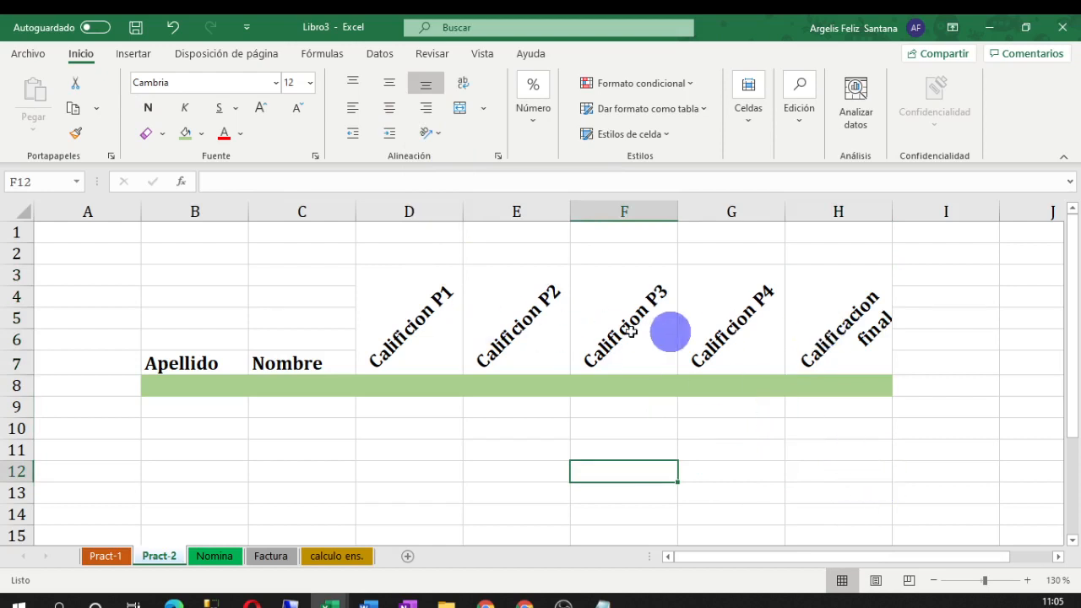
{"action": "left_click_drag", "start_coordinate": [392, 332], "coordinate": [716, 337]}
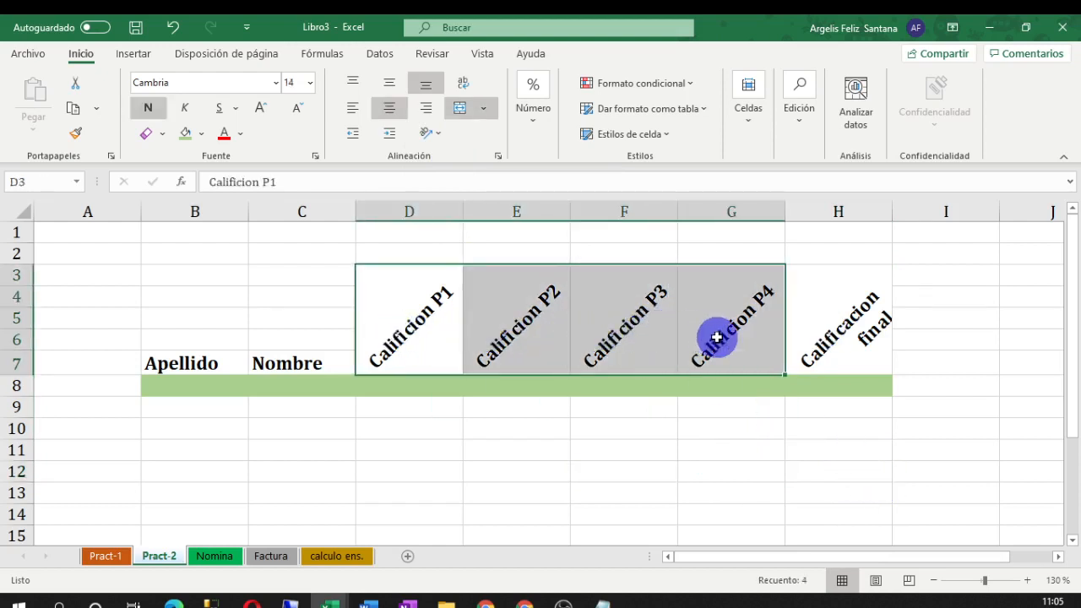
{"action": "left_click", "coordinate": [202, 133]}
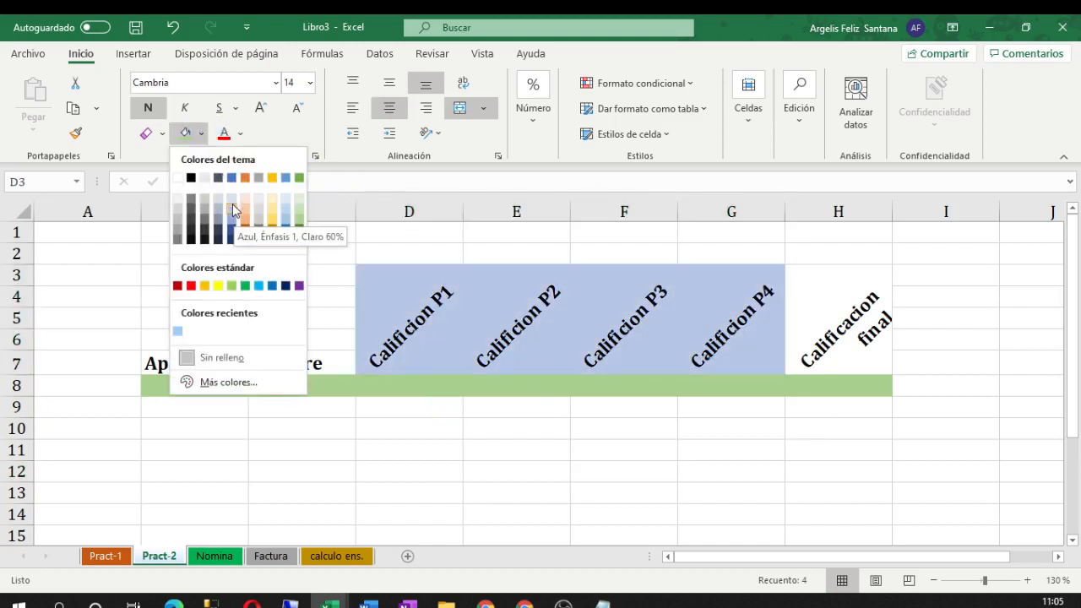
{"action": "left_click", "coordinate": [231, 196]}
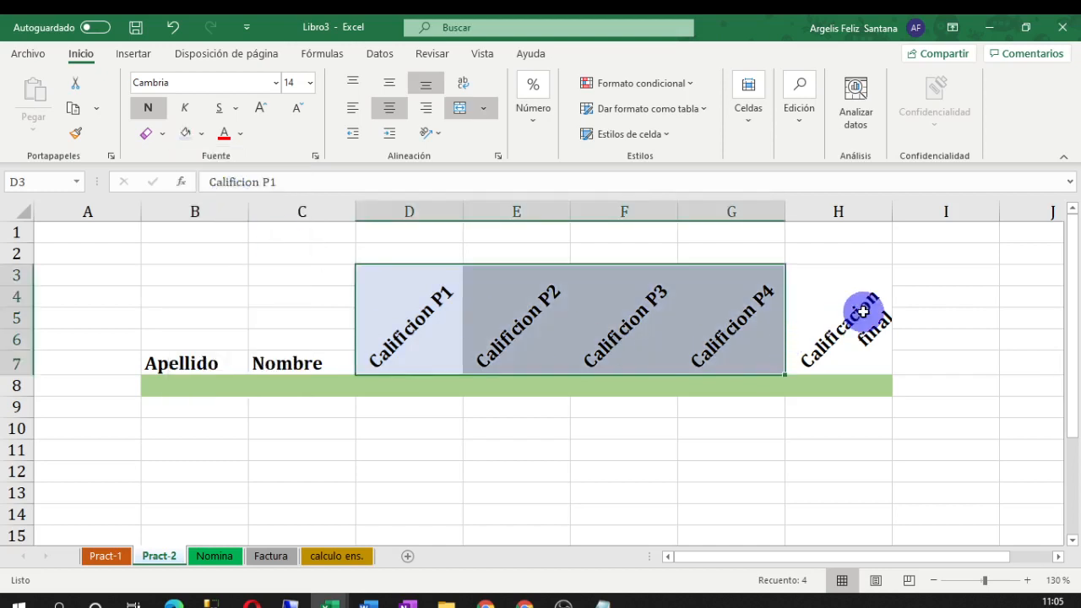
{"action": "left_click_drag", "start_coordinate": [861, 309], "coordinate": [864, 507]}
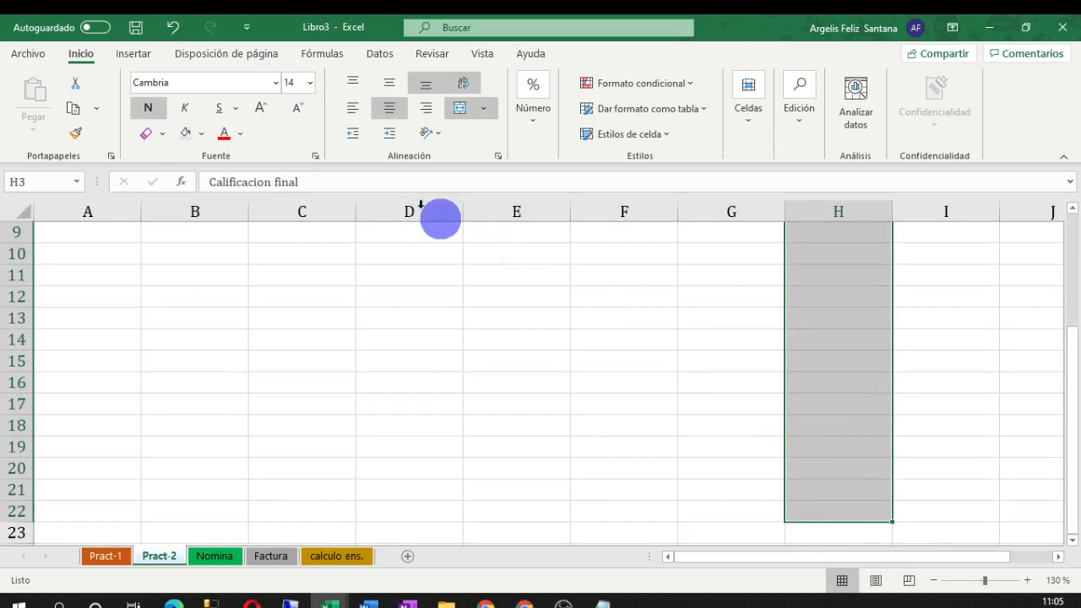
{"action": "left_click", "coordinate": [202, 136]}
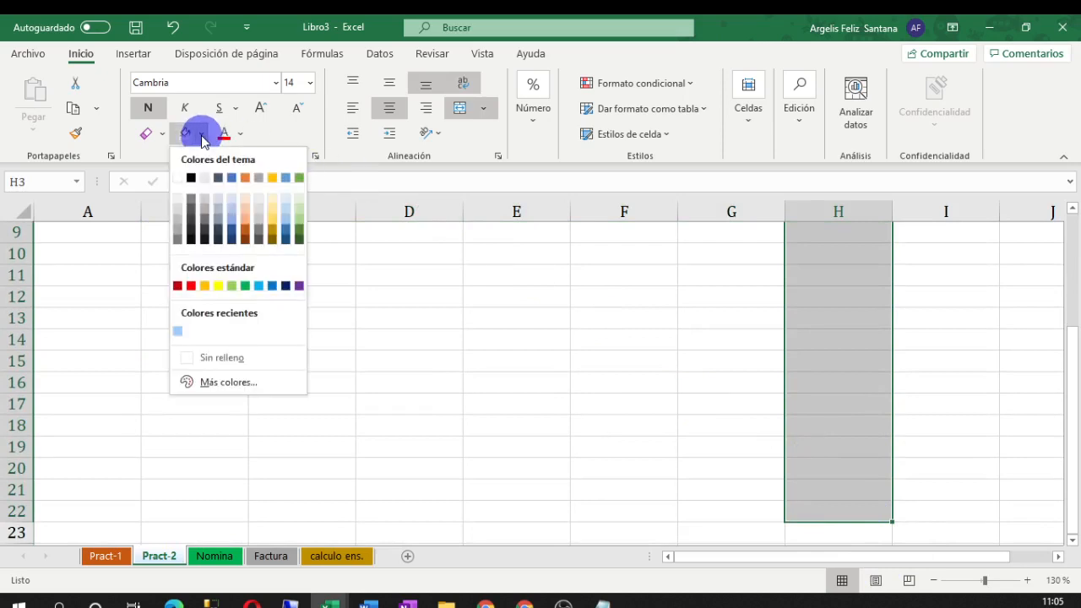
{"action": "left_click", "coordinate": [244, 209]}
{"action": "scroll", "coordinate": [245, 211], "scroll_direction": "up", "scroll_amount": 3}
{"action": "left_click", "coordinate": [936, 359]}
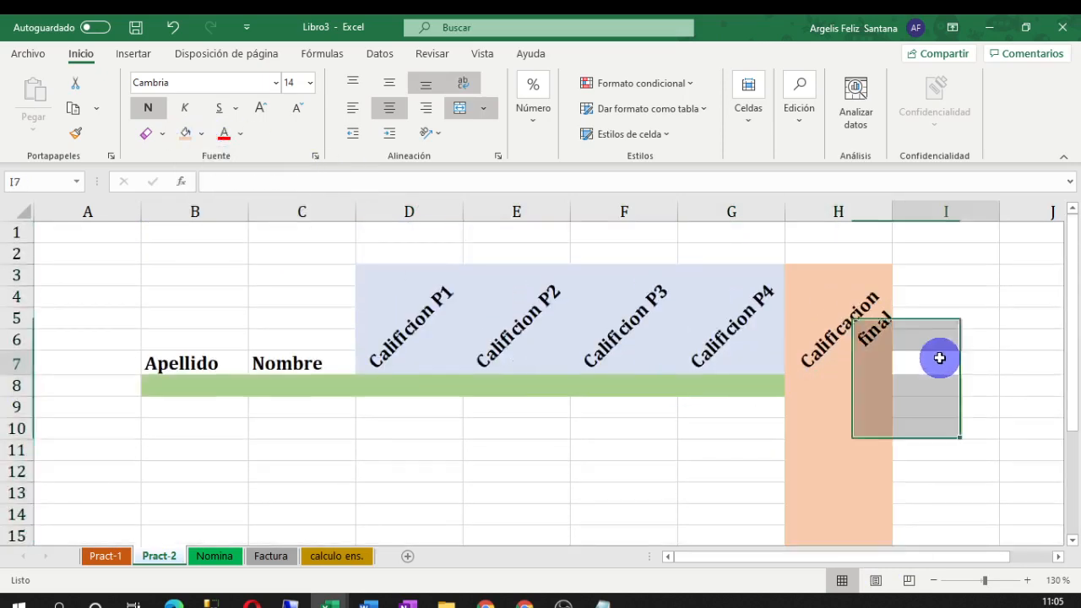
{"action": "scroll", "coordinate": [610, 456], "scroll_direction": "down", "scroll_amount": 1}
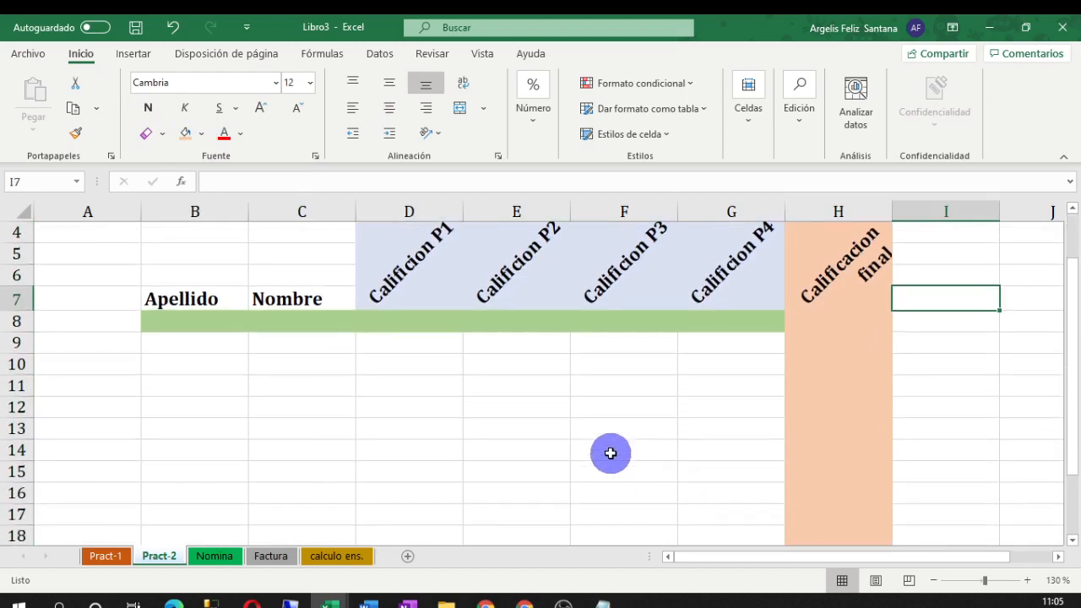
{"action": "scroll", "coordinate": [676, 435], "scroll_direction": "up", "scroll_amount": 1}
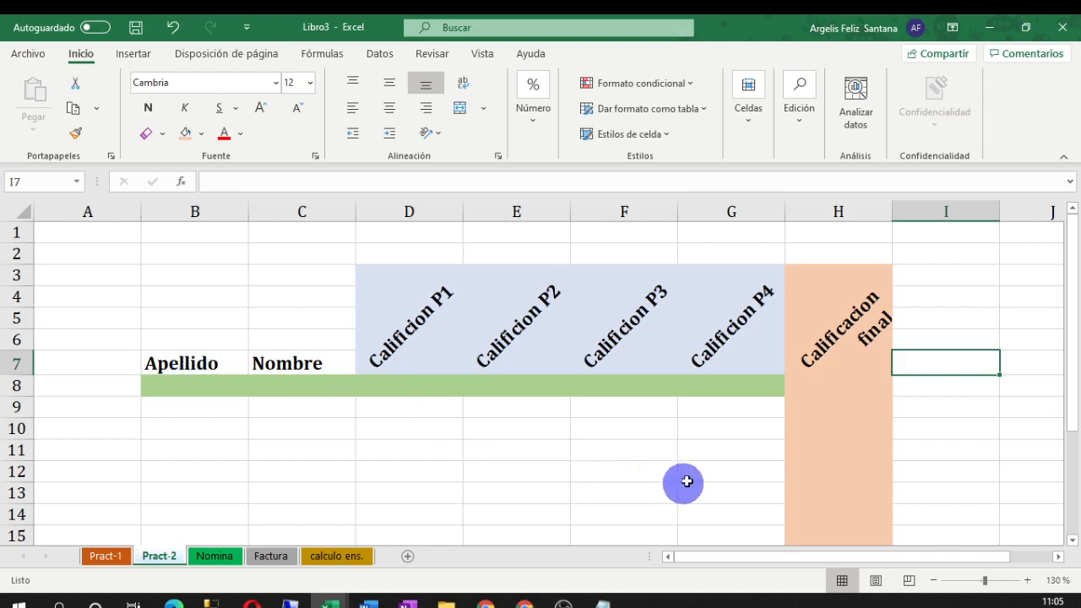
{"action": "scroll", "coordinate": [686, 481], "scroll_direction": "down", "scroll_amount": 1}
{"action": "scroll", "coordinate": [710, 470], "scroll_direction": "up", "scroll_amount": 1}
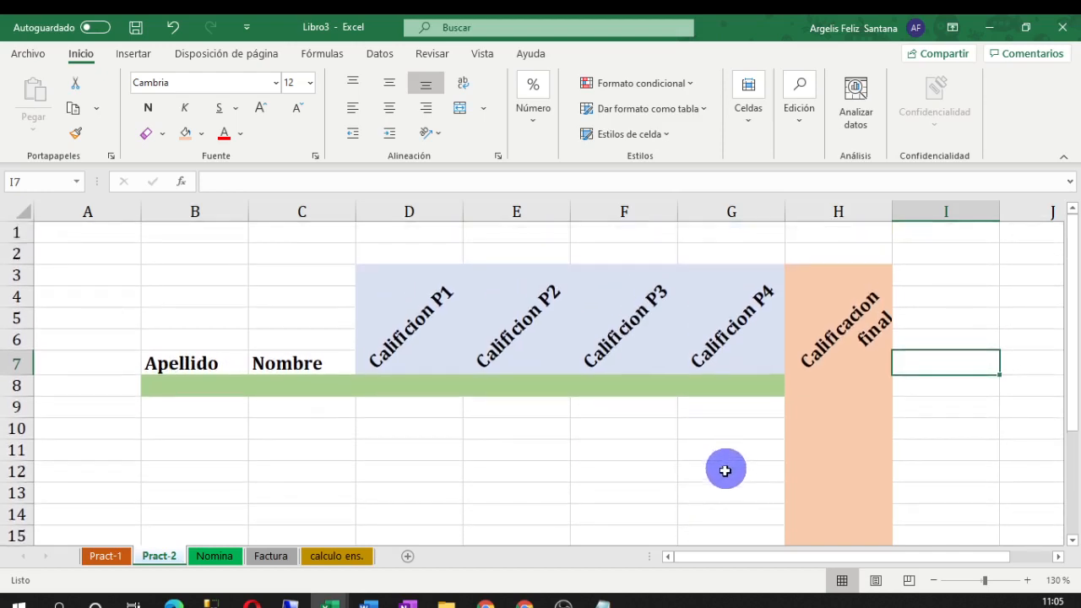
{"action": "left_click", "coordinate": [95, 554]}
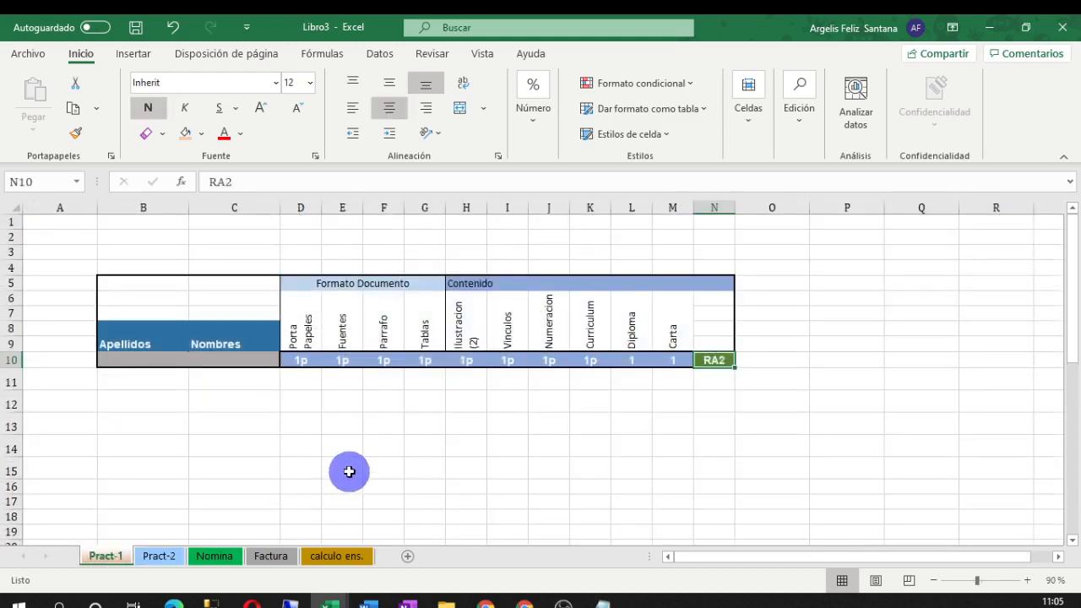
{"action": "left_click", "coordinate": [159, 559]}
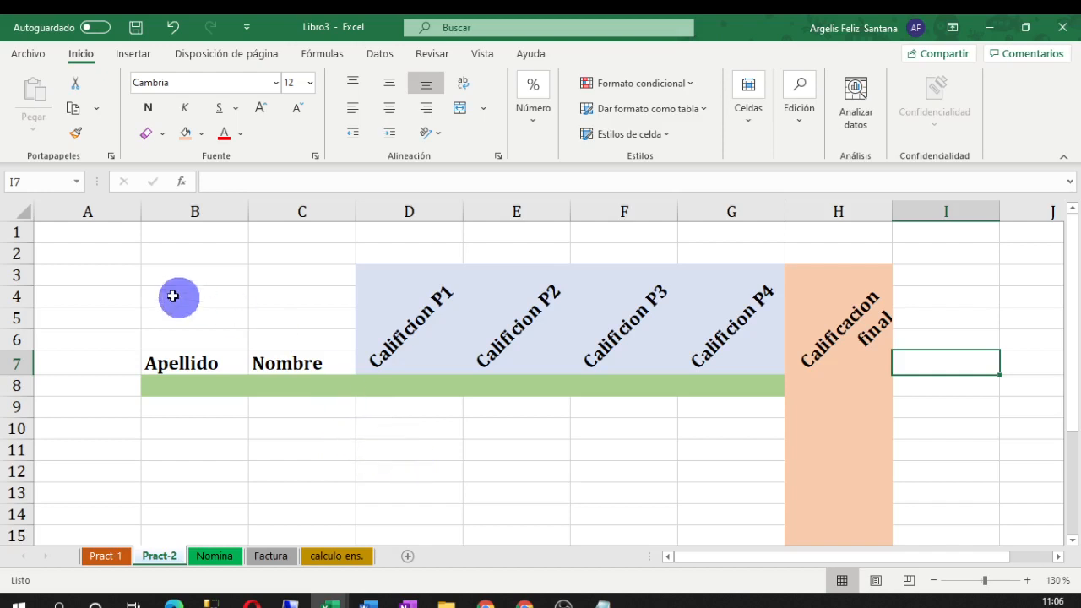
Apply all borders and a thick outer border to B3:H7, then undo the red result
{"action": "left_click_drag", "start_coordinate": [156, 276], "coordinate": [805, 342]}
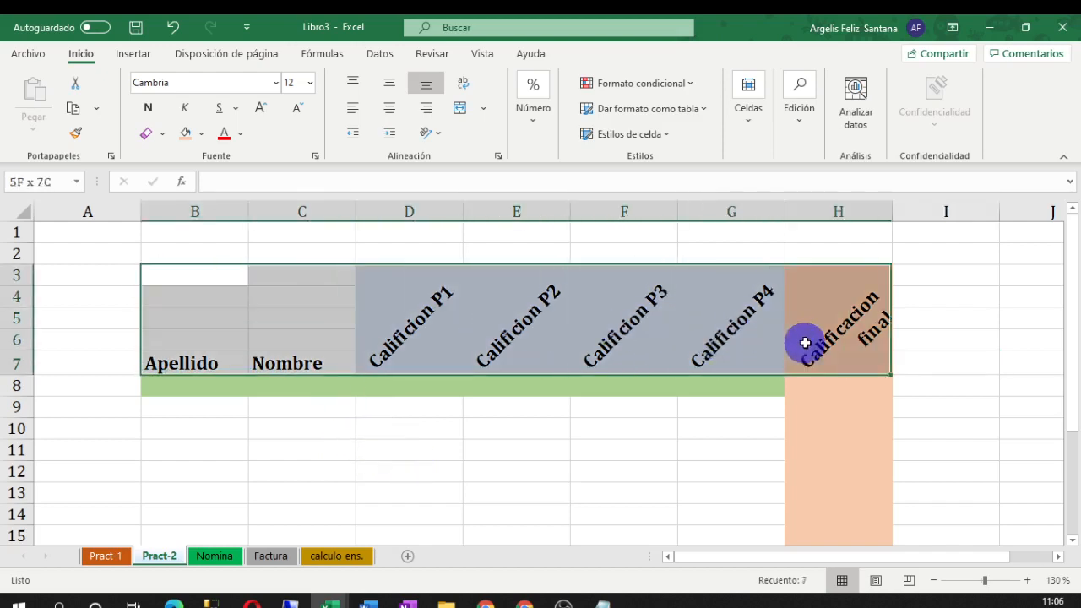
{"action": "left_click", "coordinate": [164, 140]}
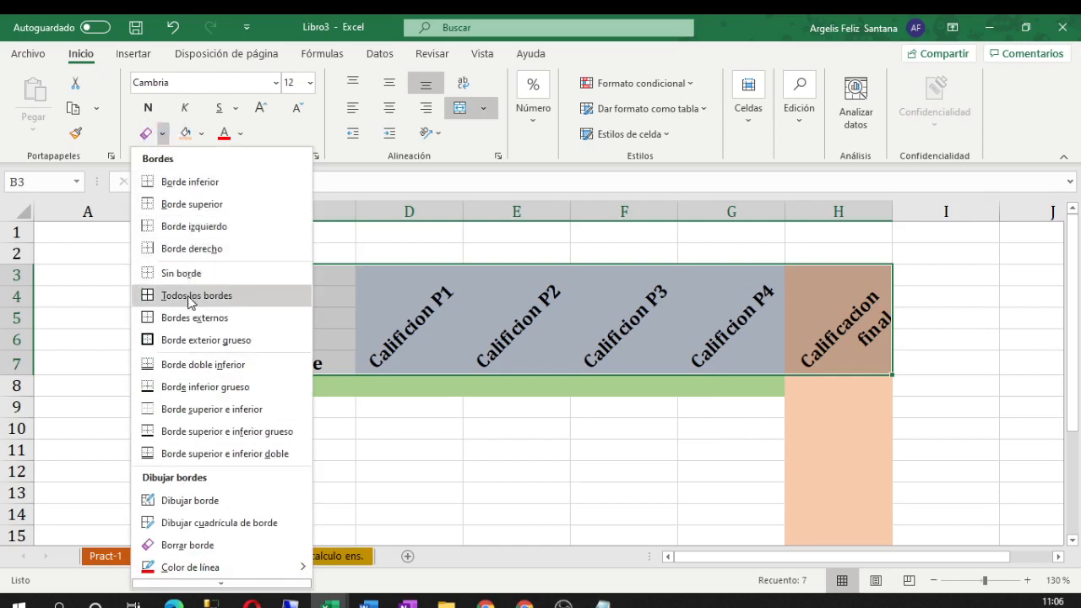
{"action": "left_click", "coordinate": [188, 295]}
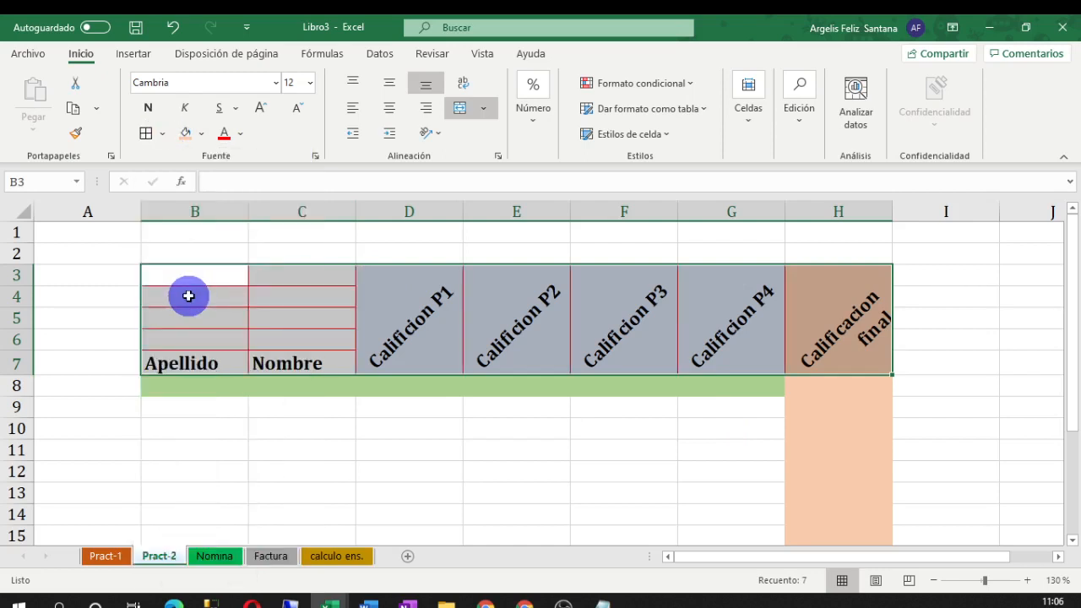
{"action": "left_click", "coordinate": [161, 134]}
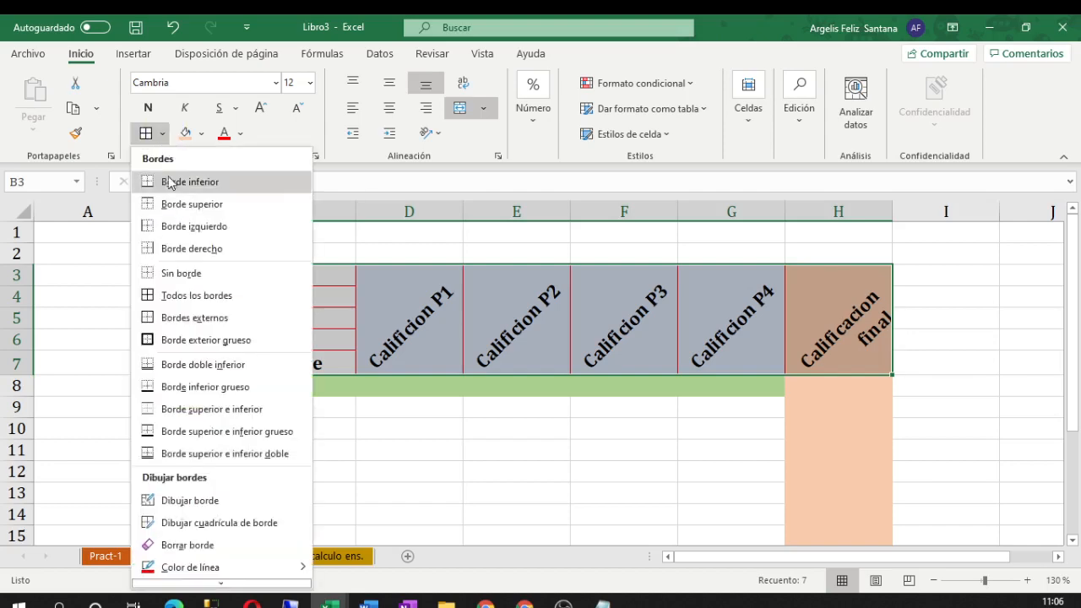
{"action": "left_click", "coordinate": [177, 338]}
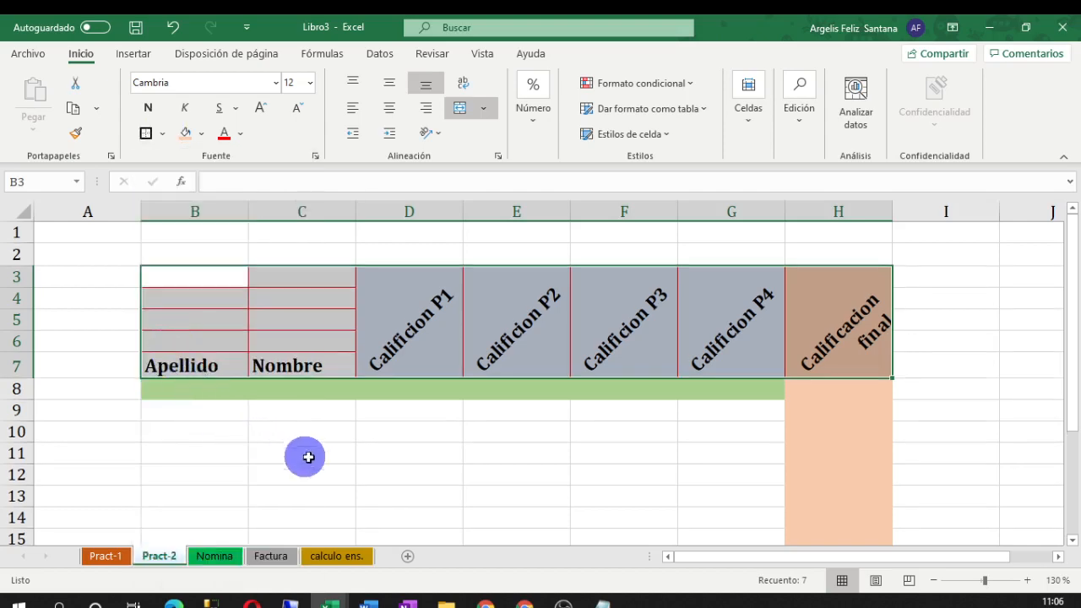
{"action": "left_click", "coordinate": [393, 456]}
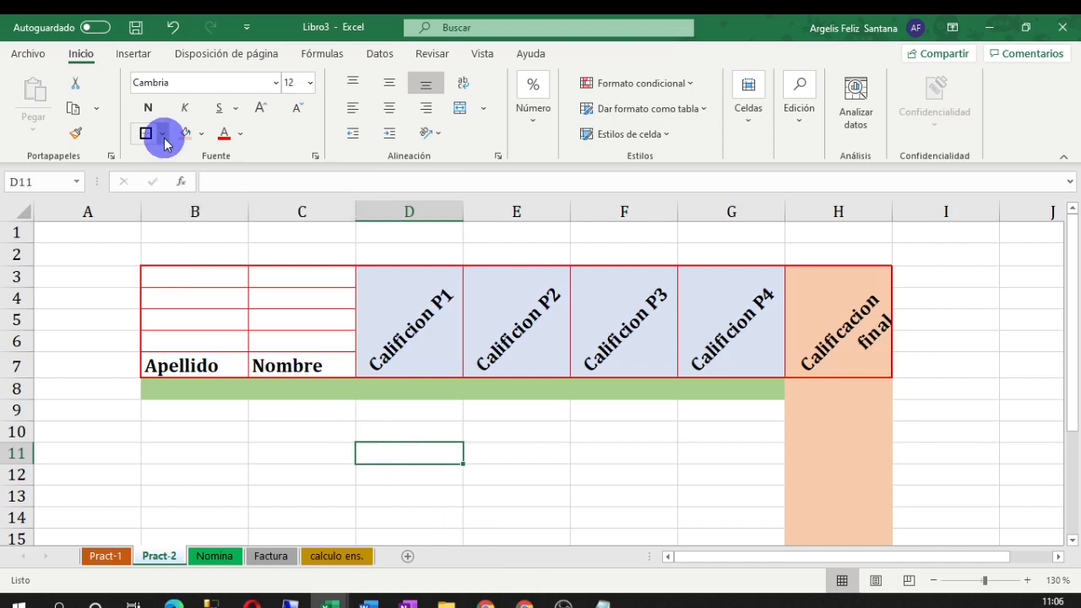
{"action": "key", "text": "ctrl+z"}
{"action": "key", "text": "ctrl+z"}
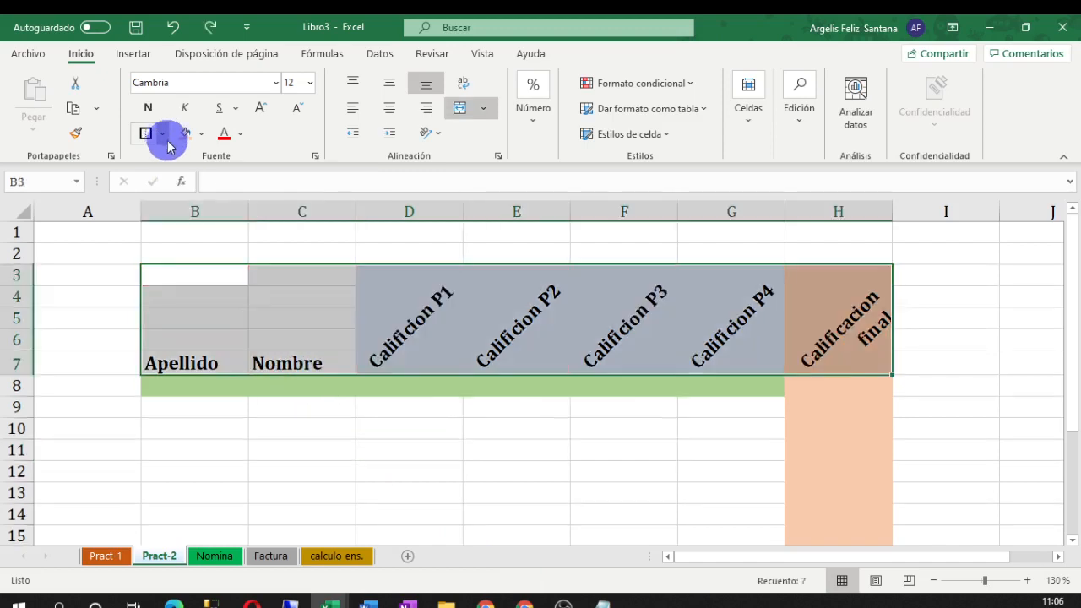
Set the border line colour to Automático (black)
{"action": "left_click", "coordinate": [164, 140]}
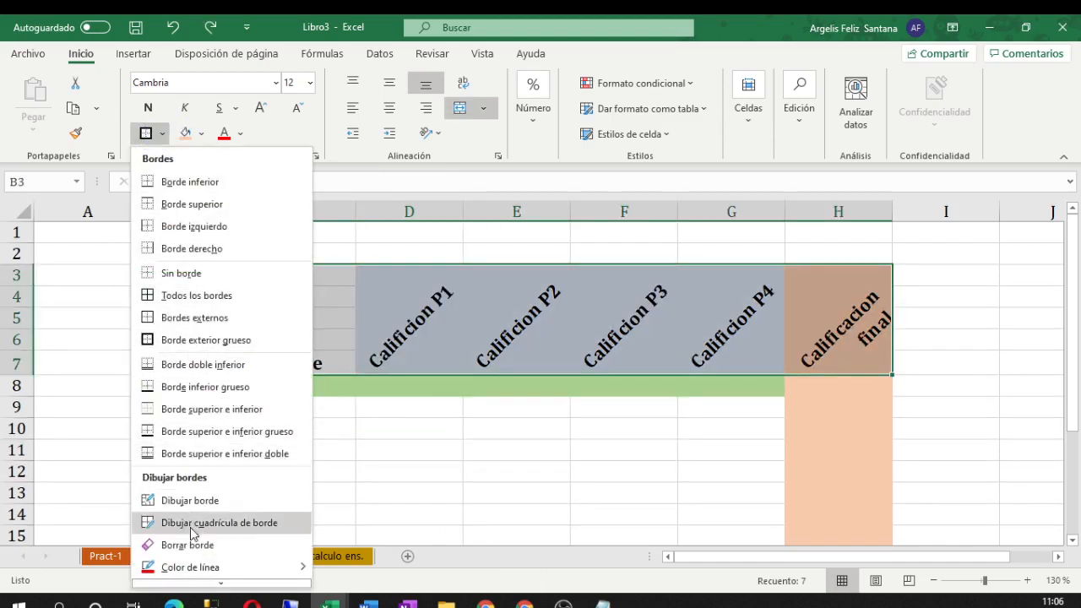
{"action": "mouse_move", "coordinate": [201, 571]}
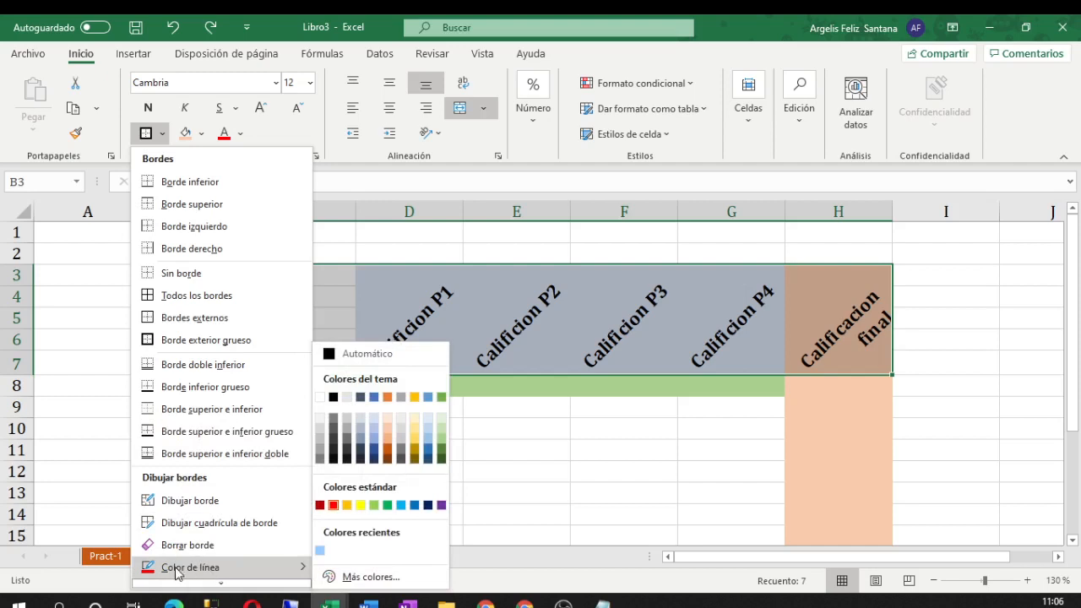
{"action": "left_click", "coordinate": [332, 354]}
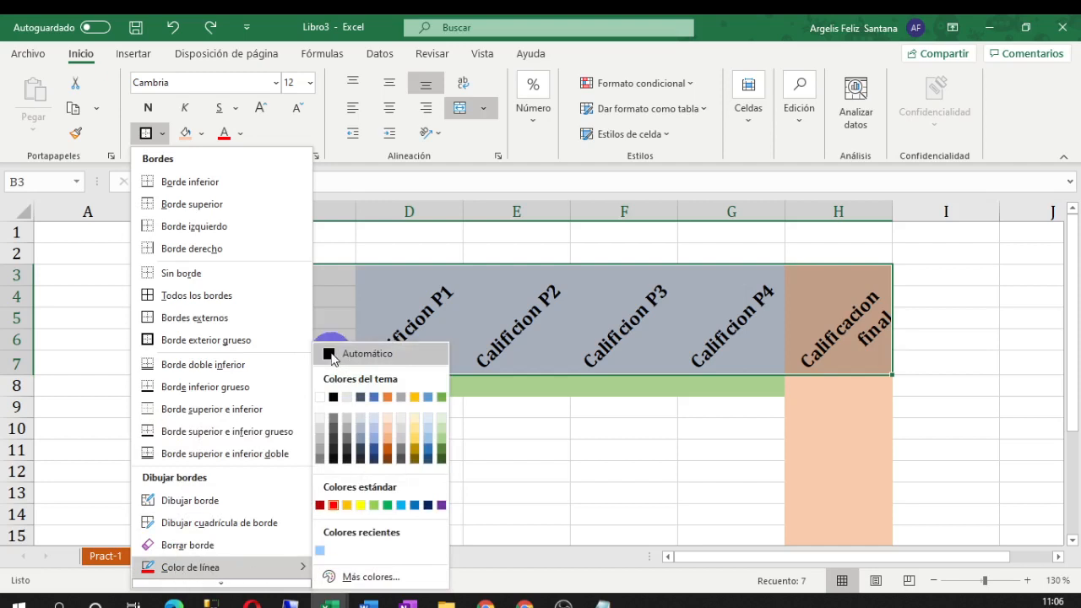
{"action": "left_click", "coordinate": [388, 509]}
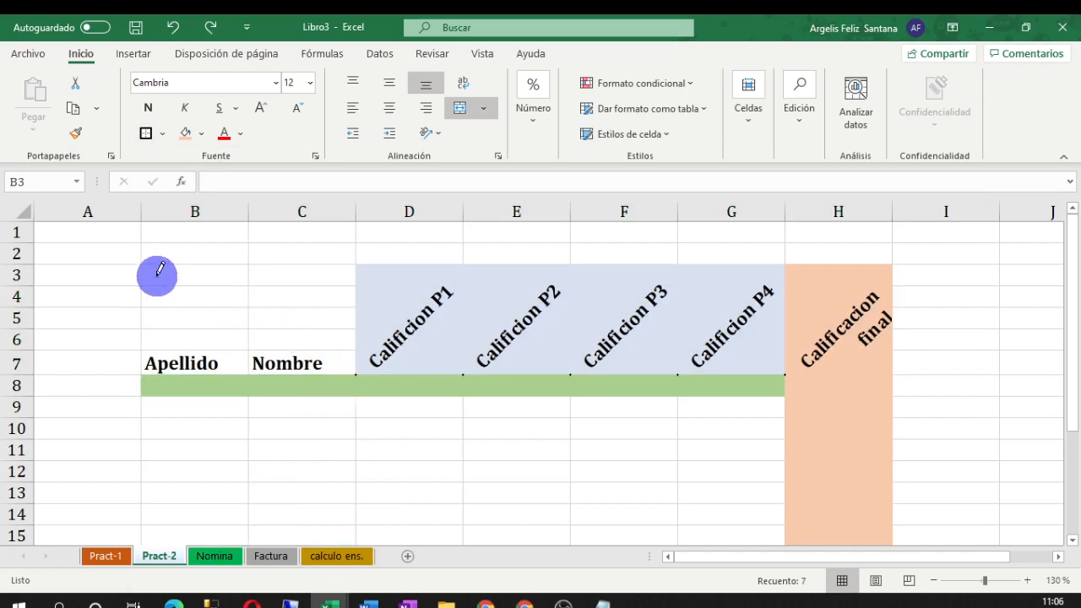
{"action": "key", "text": "Escape"}
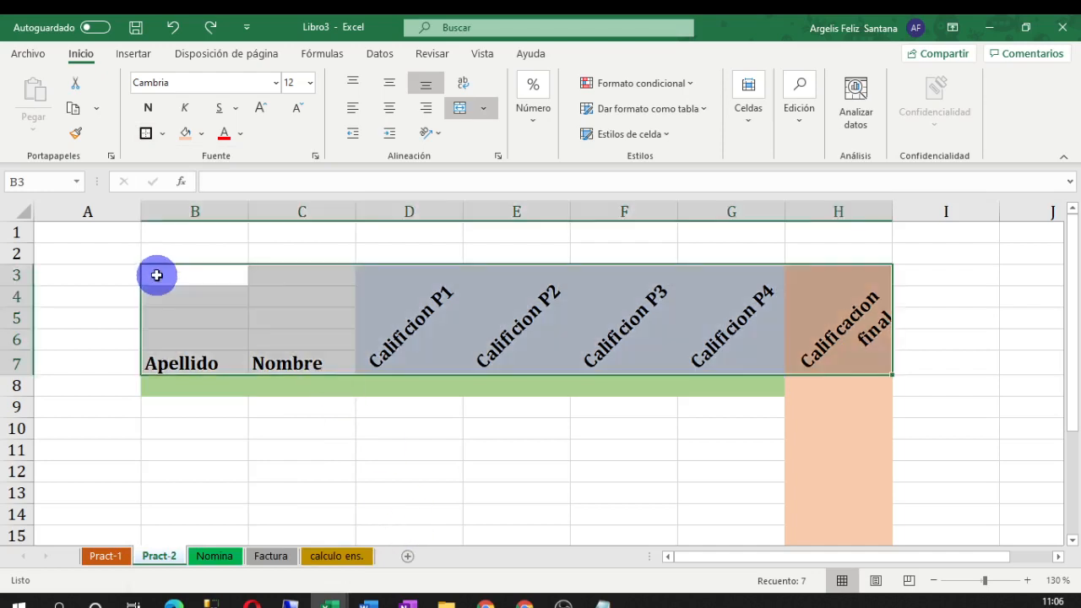
Give B3:H7 black Todos los bordes plus a Borde exterior grueso
{"action": "left_click", "coordinate": [161, 134]}
{"action": "left_click", "coordinate": [175, 295]}
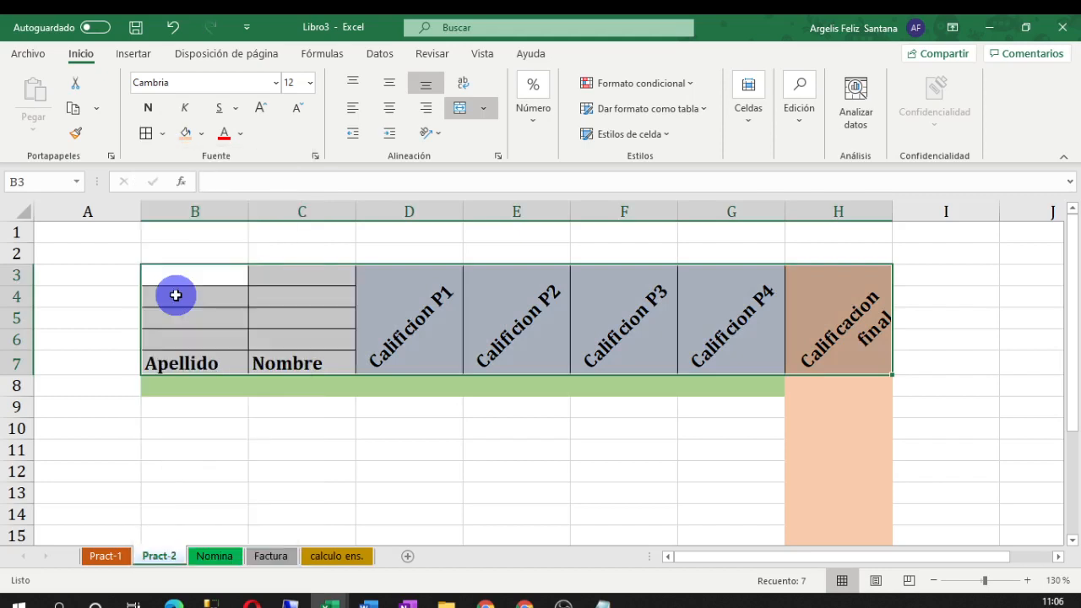
{"action": "left_click", "coordinate": [162, 133]}
{"action": "left_click", "coordinate": [170, 338]}
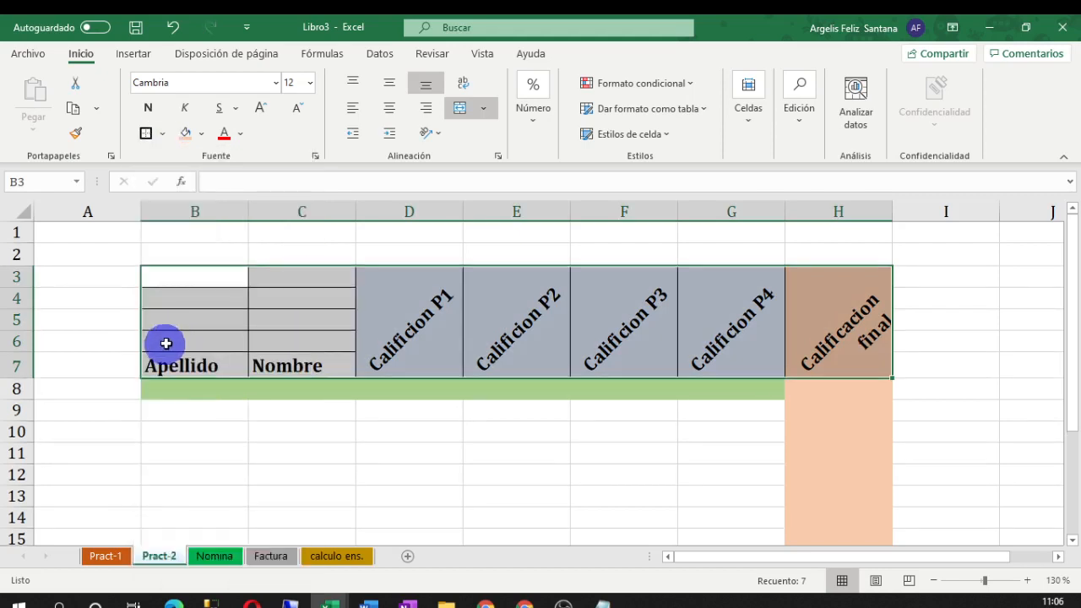
{"action": "left_click", "coordinate": [400, 434]}
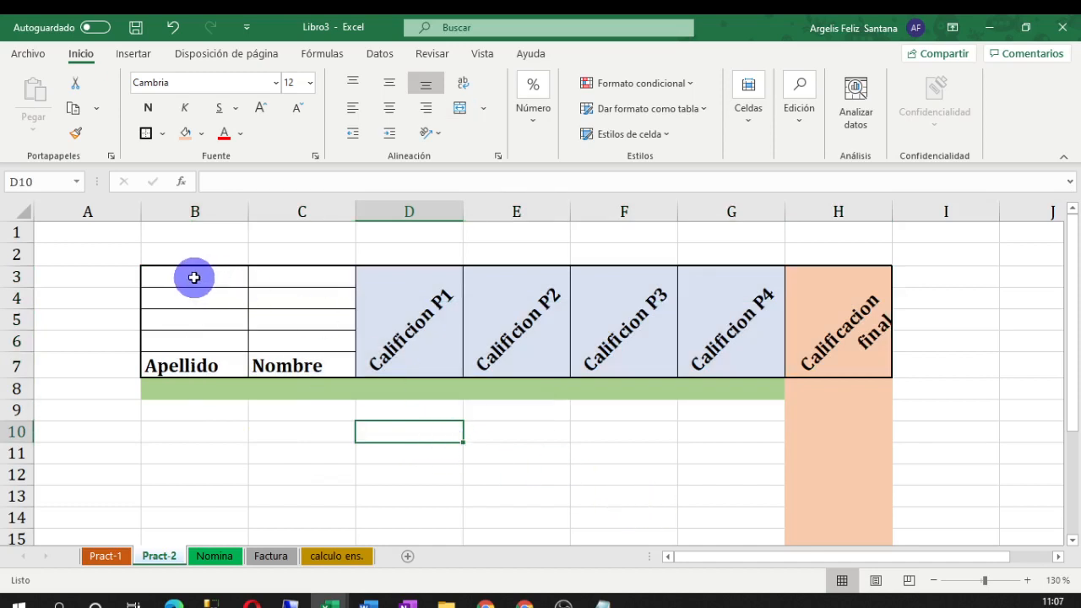
{"action": "left_click_drag", "start_coordinate": [193, 277], "coordinate": [296, 337]}
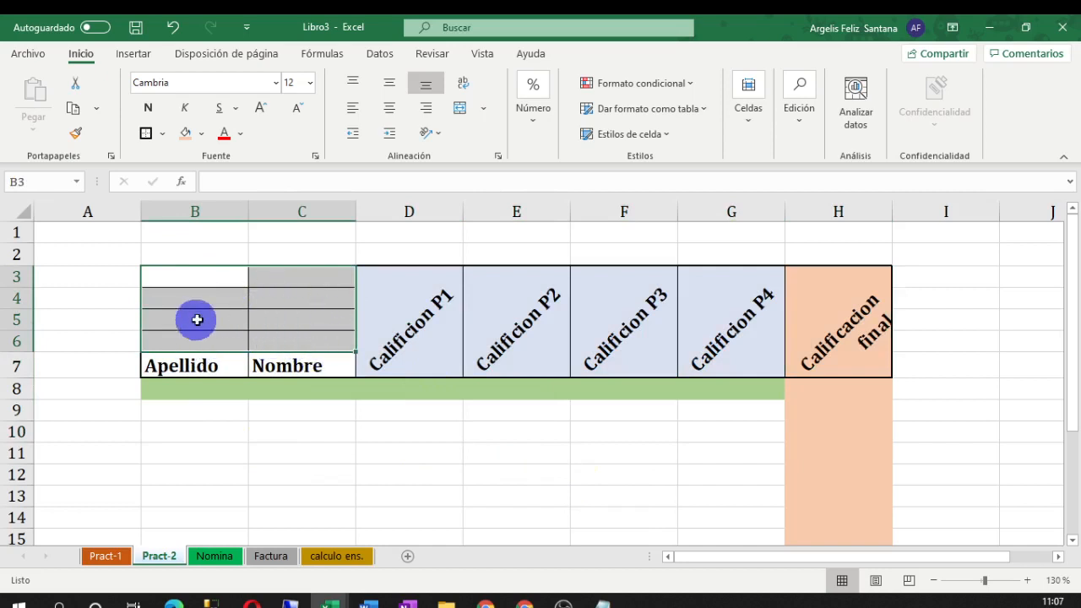
Merge blank B3:C6 and fill B7:C7 with Azul, Énfasis 1, Claro 40%
{"action": "left_click", "coordinate": [461, 109]}
{"action": "left_click", "coordinate": [413, 446]}
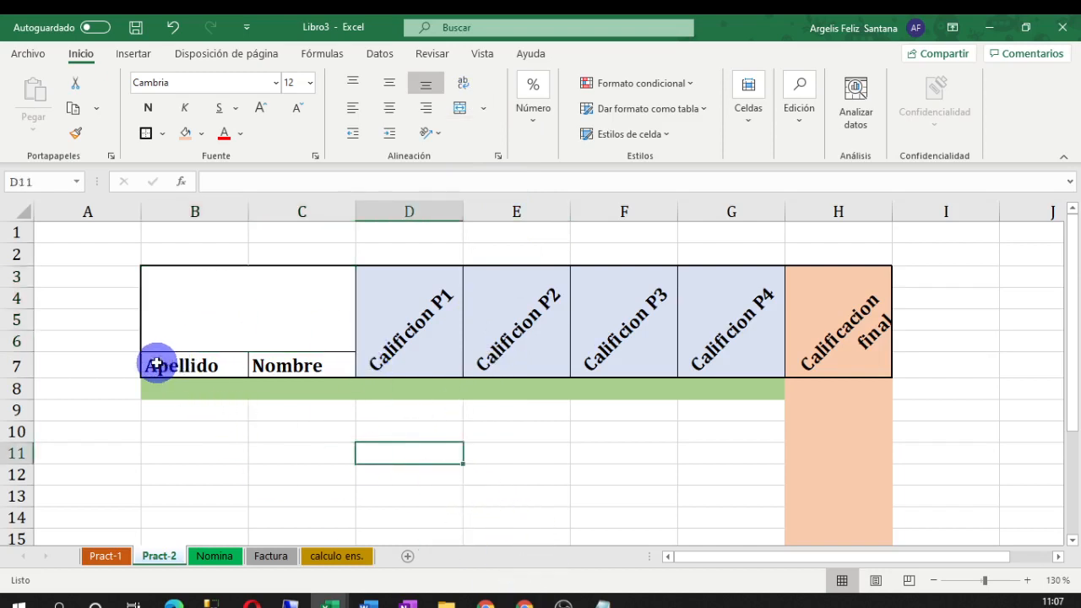
{"action": "left_click_drag", "start_coordinate": [156, 363], "coordinate": [284, 363]}
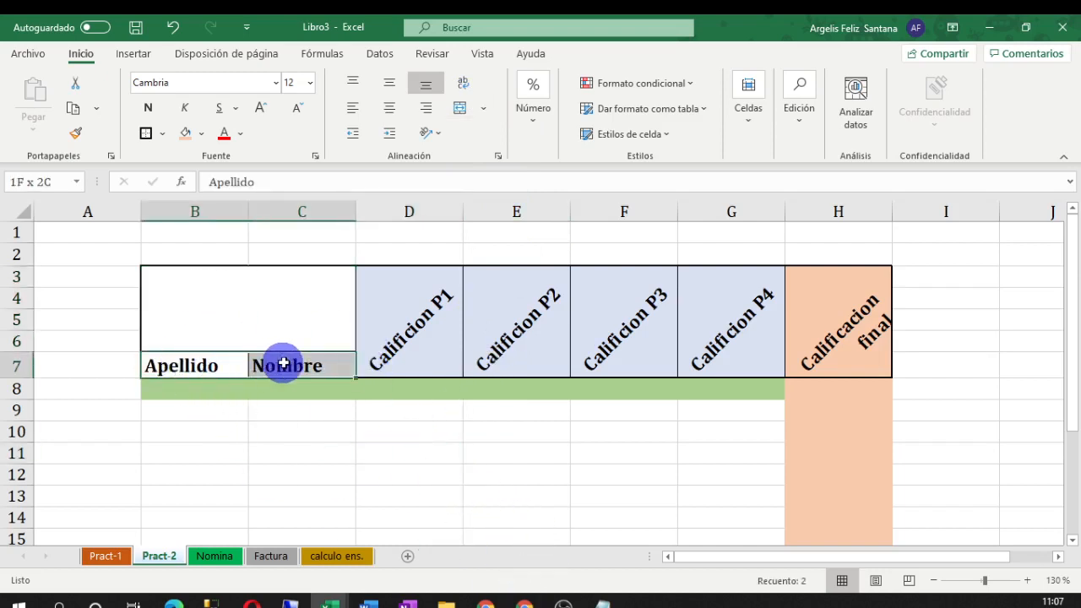
{"action": "left_click", "coordinate": [201, 132]}
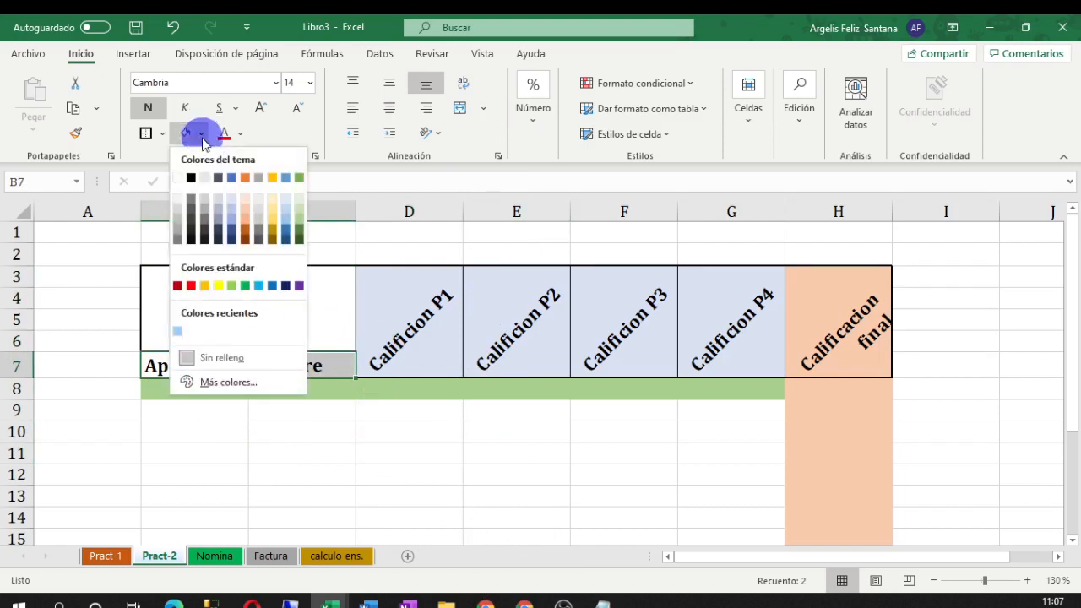
{"action": "left_click", "coordinate": [234, 224]}
{"action": "left_click", "coordinate": [374, 490]}
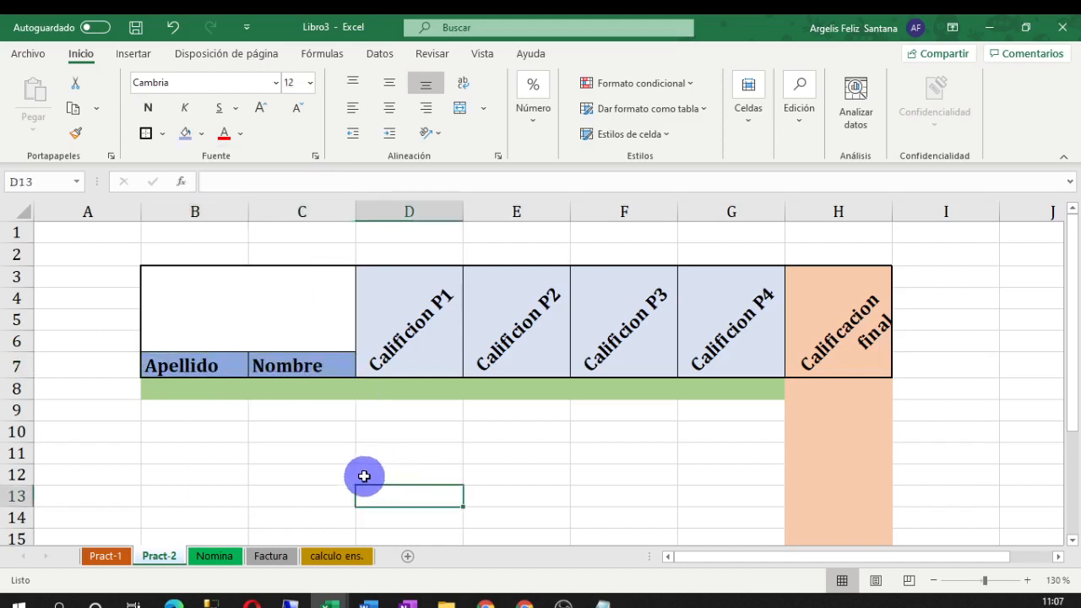
{"action": "left_click_drag", "start_coordinate": [161, 391], "coordinate": [823, 393]}
Give row 8 (B8:H8) a top border and a double bottom border
{"action": "left_click", "coordinate": [145, 133]}
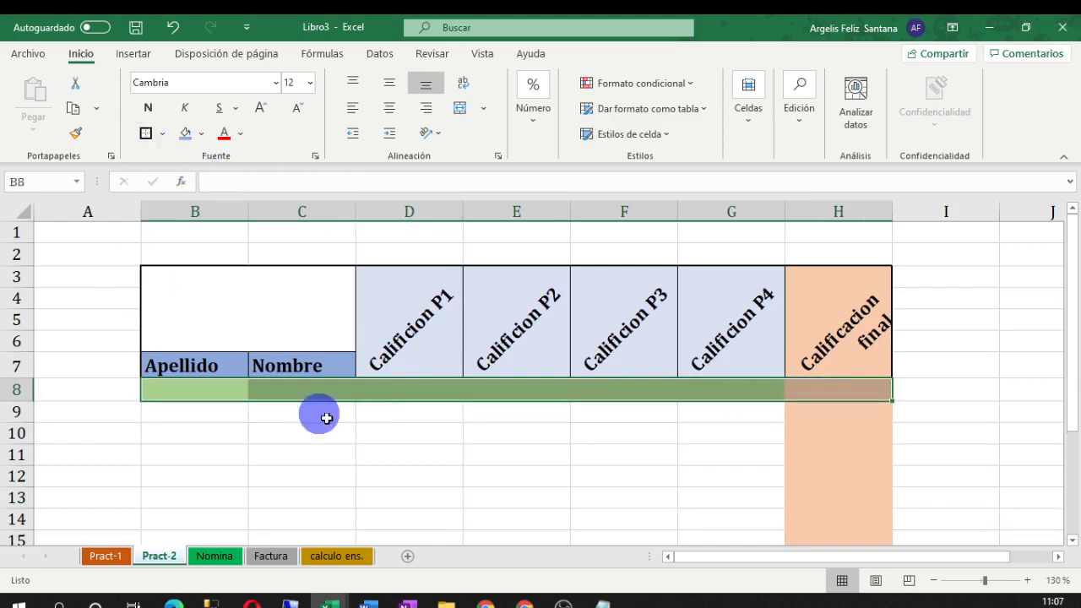
{"action": "left_click", "coordinate": [409, 454]}
{"action": "left_click_drag", "start_coordinate": [139, 388], "coordinate": [827, 382]}
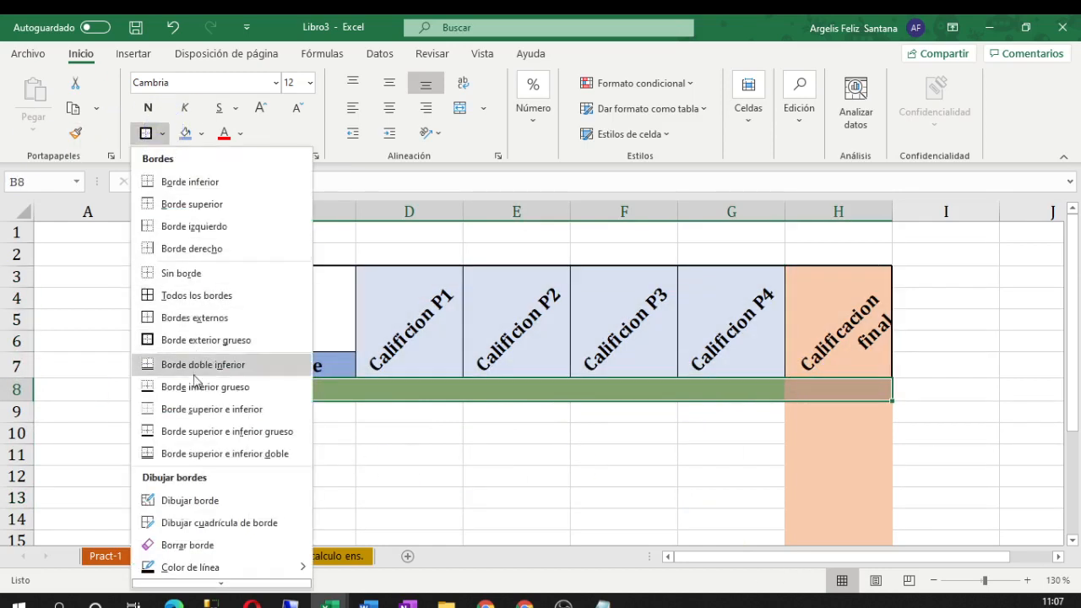
{"action": "left_click", "coordinate": [257, 453]}
{"action": "left_click", "coordinate": [406, 475]}
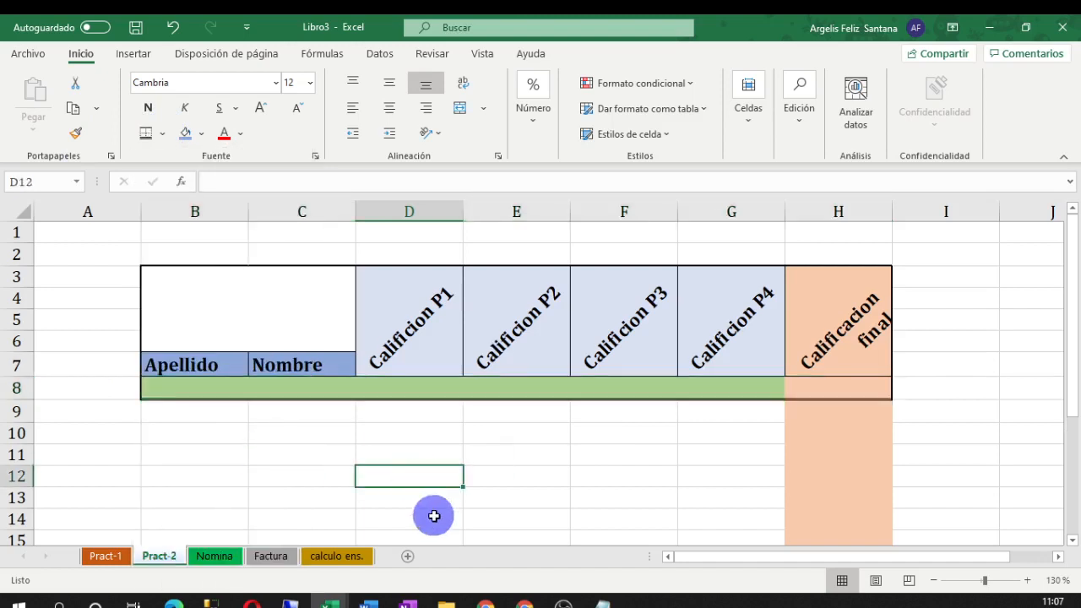
{"action": "left_click", "coordinate": [1027, 580]}
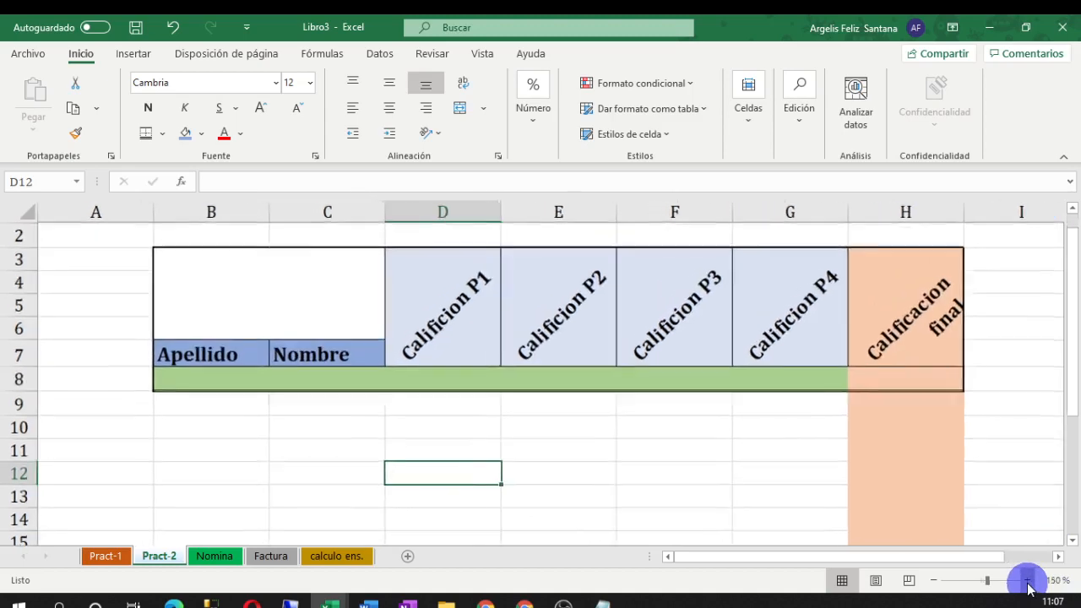
{"action": "left_click", "coordinate": [1028, 580]}
{"action": "left_click", "coordinate": [1027, 579]}
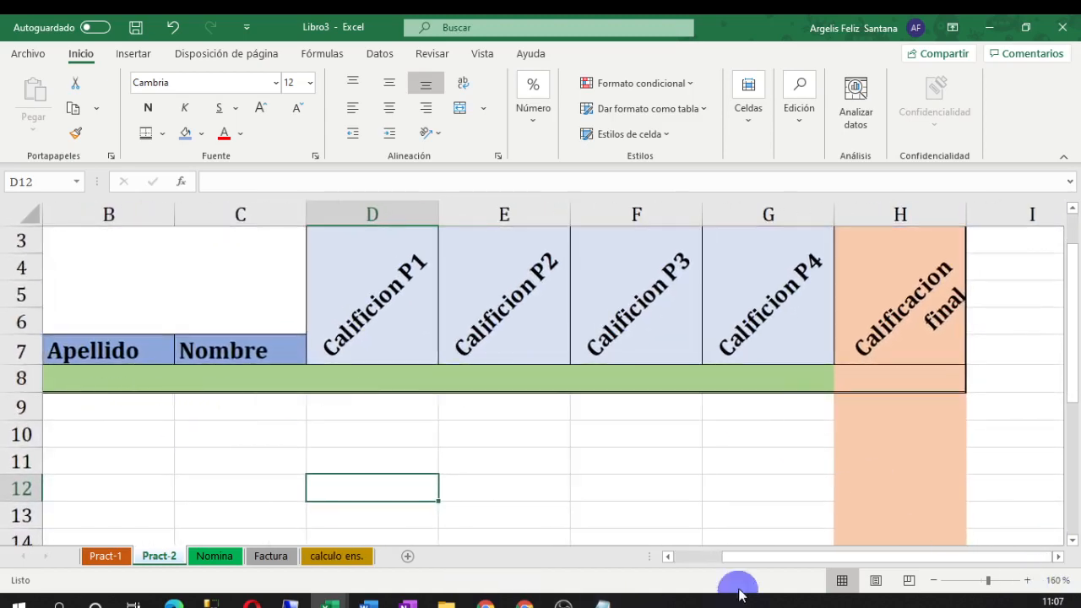
{"action": "mouse_move", "coordinate": [760, 558]}
{"action": "left_mouse_down"}
{"action": "mouse_move", "coordinate": [739, 561]}
{"action": "mouse_move", "coordinate": [762, 559]}
{"action": "left_mouse_up"}
{"action": "left_click_drag", "start_coordinate": [1073, 369], "coordinate": [1064, 352]}
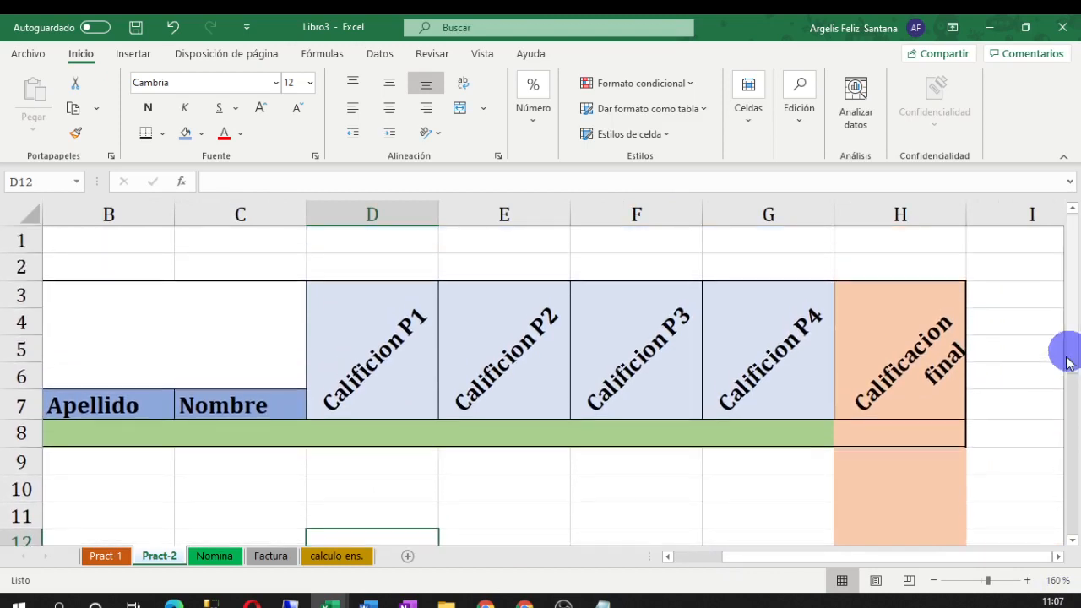
{"action": "left_click", "coordinate": [934, 580]}
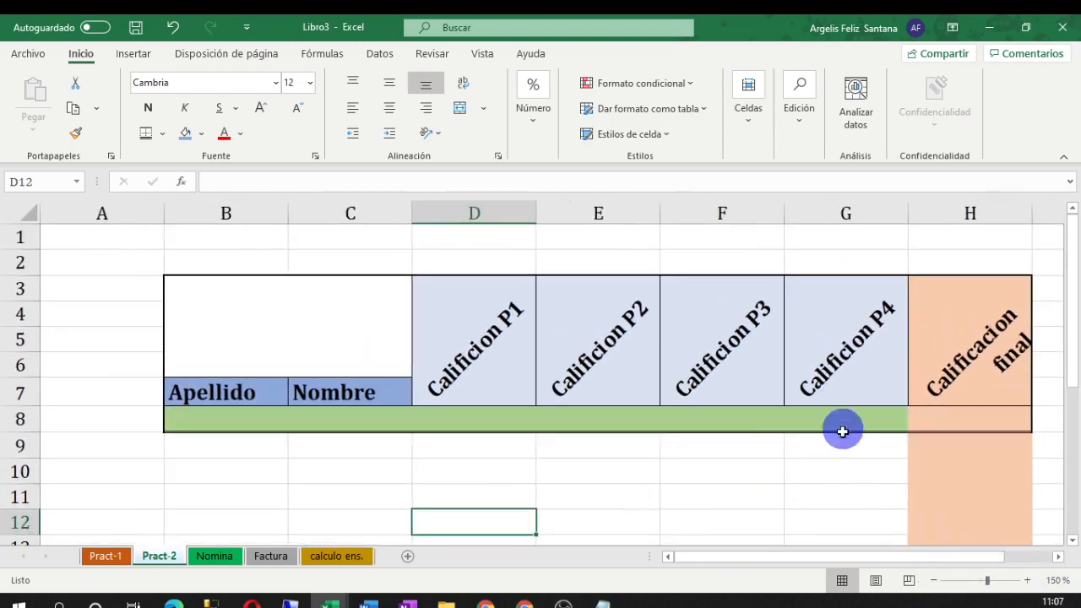
Outline the Calificacion final cells H8:H22 with Bordes externos
{"action": "left_click_drag", "start_coordinate": [1072, 363], "coordinate": [1074, 361]}
{"action": "left_click_drag", "start_coordinate": [977, 386], "coordinate": [987, 497]}
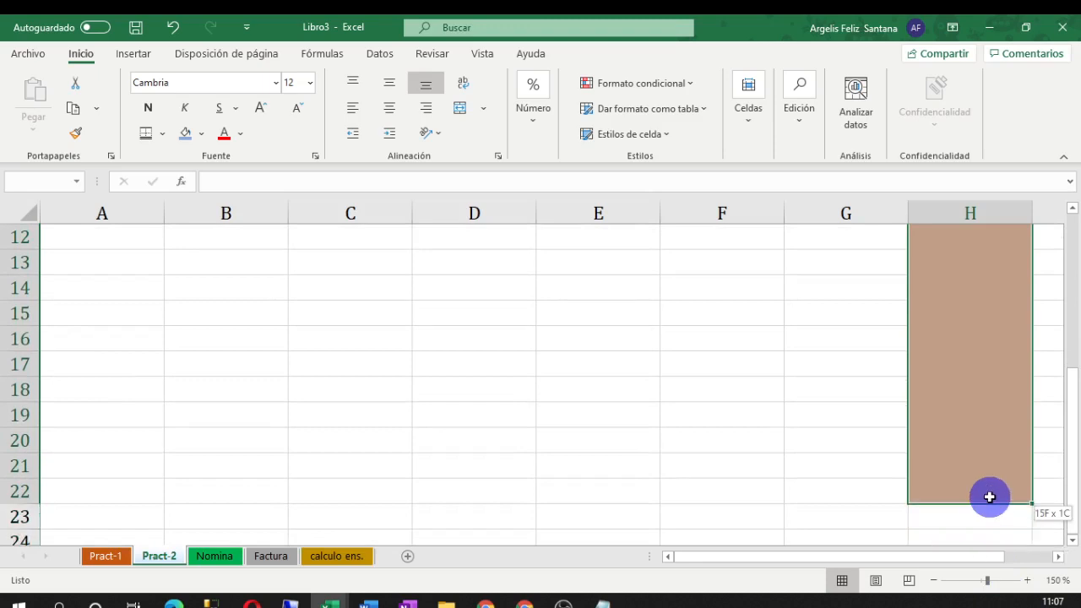
{"action": "left_click", "coordinate": [162, 134]}
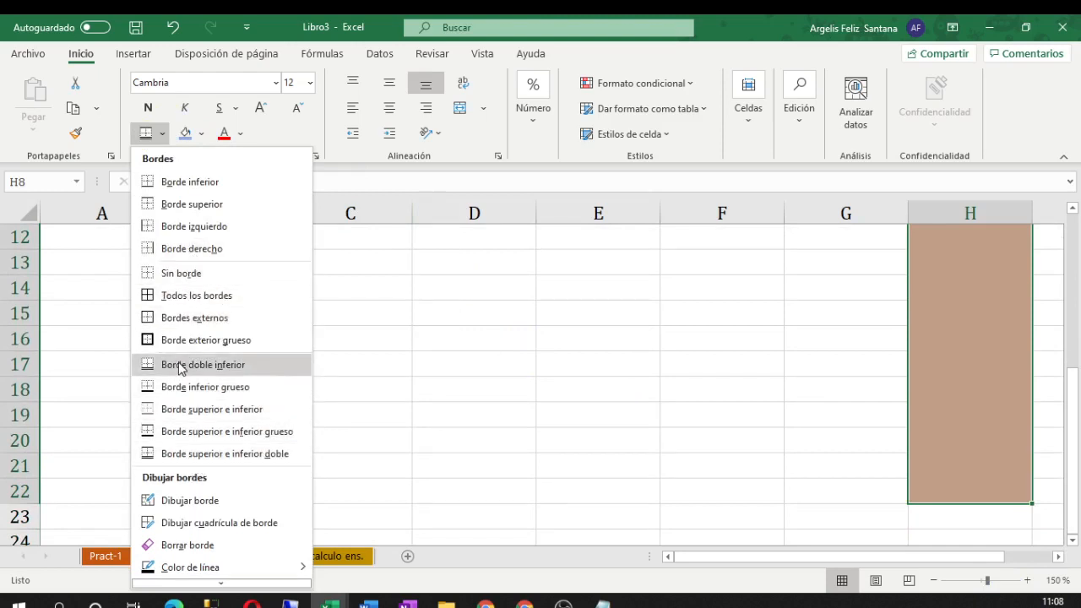
{"action": "left_click", "coordinate": [171, 323]}
{"action": "scroll", "coordinate": [265, 333], "scroll_direction": "up", "scroll_amount": 4}
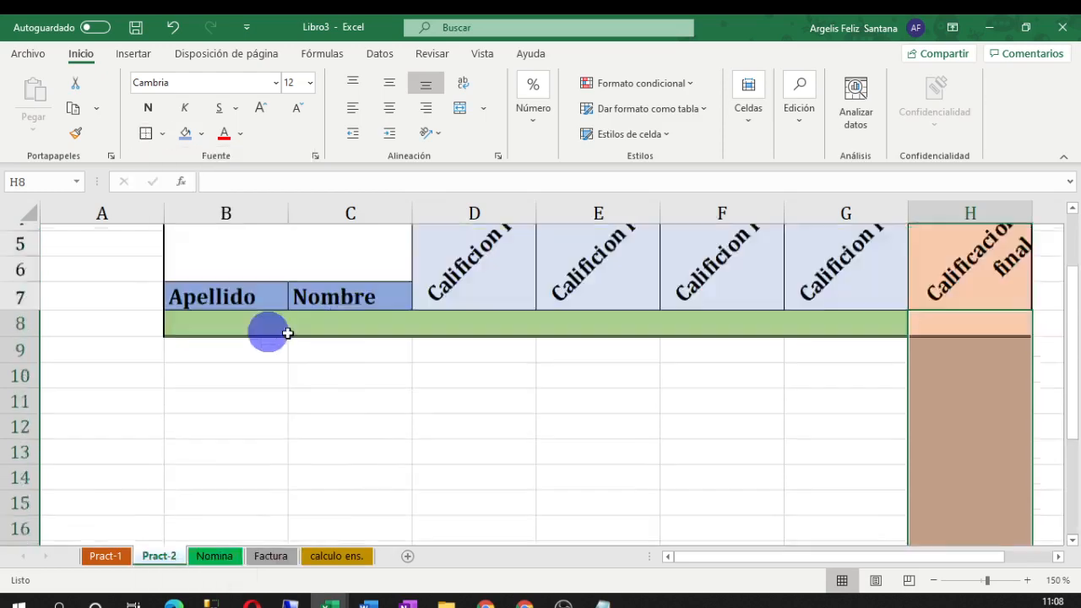
{"action": "left_click", "coordinate": [837, 519]}
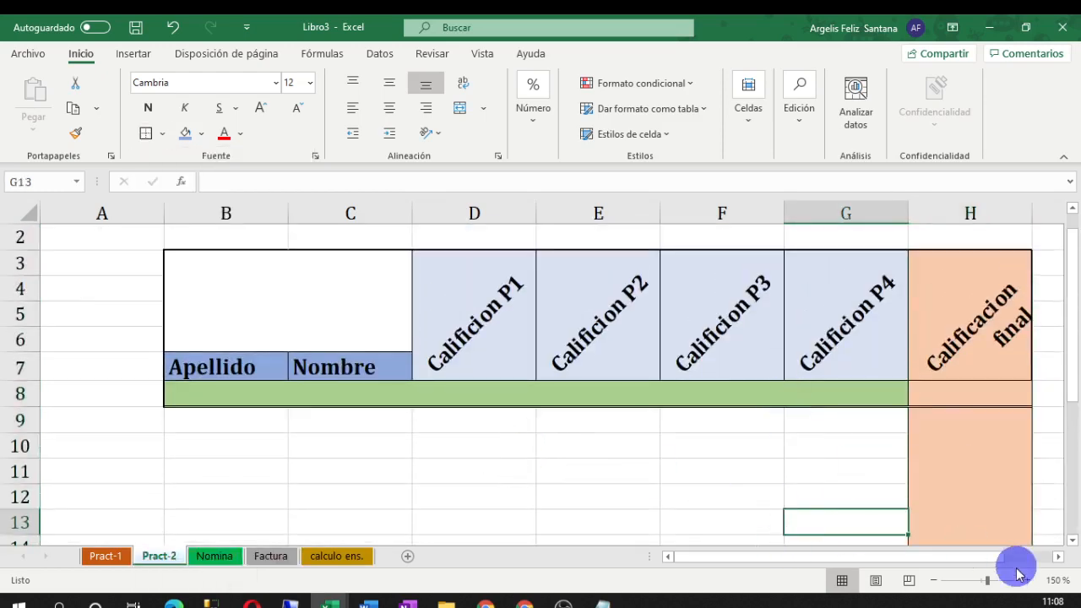
Zoom out step by step until the sheet displays at 90%
{"action": "left_click", "coordinate": [933, 580]}
{"action": "left_click", "coordinate": [933, 580]}
{"action": "left_click", "coordinate": [933, 580]}
{"action": "left_click", "coordinate": [933, 580]}
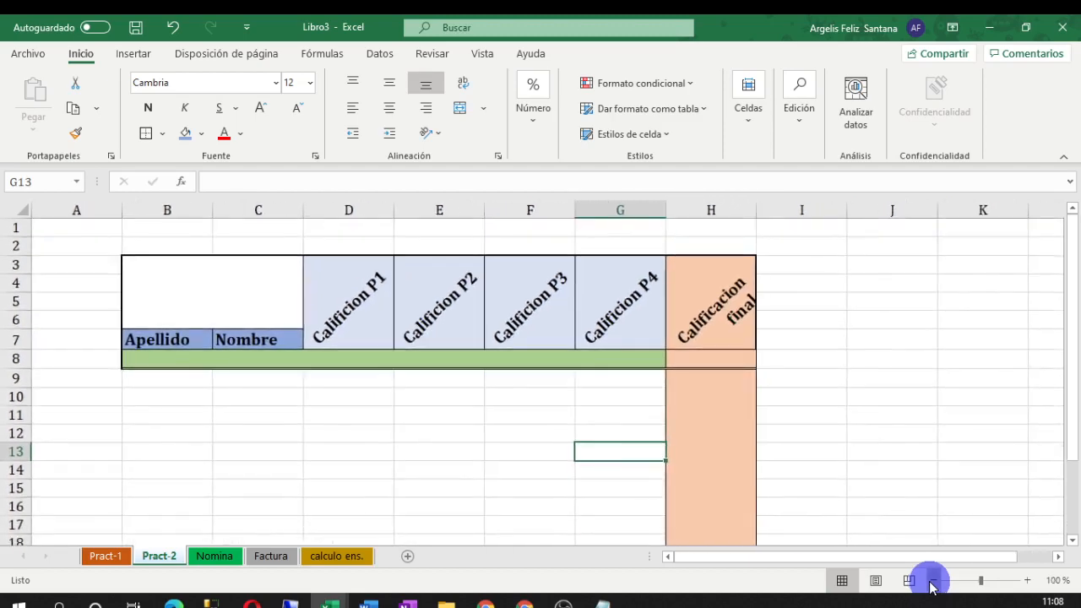
{"action": "left_click", "coordinate": [933, 580]}
{"action": "scroll", "coordinate": [721, 468], "scroll_direction": "down", "scroll_amount": 2}
{"action": "left_click_drag", "start_coordinate": [1070, 420], "coordinate": [1068, 379]}
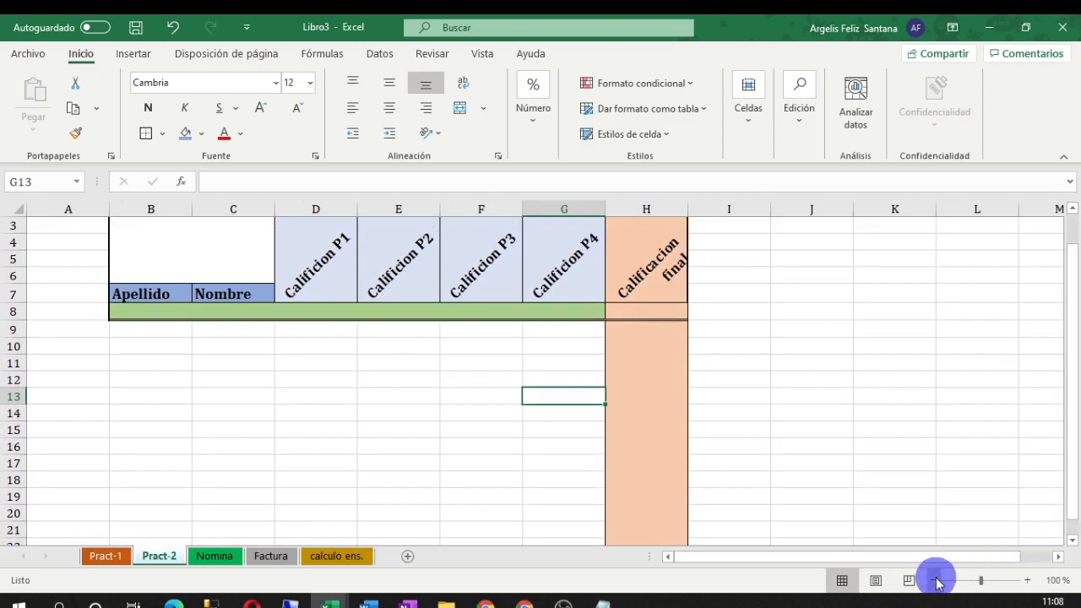
{"action": "left_click", "coordinate": [934, 580]}
{"action": "left_click", "coordinate": [731, 410]}
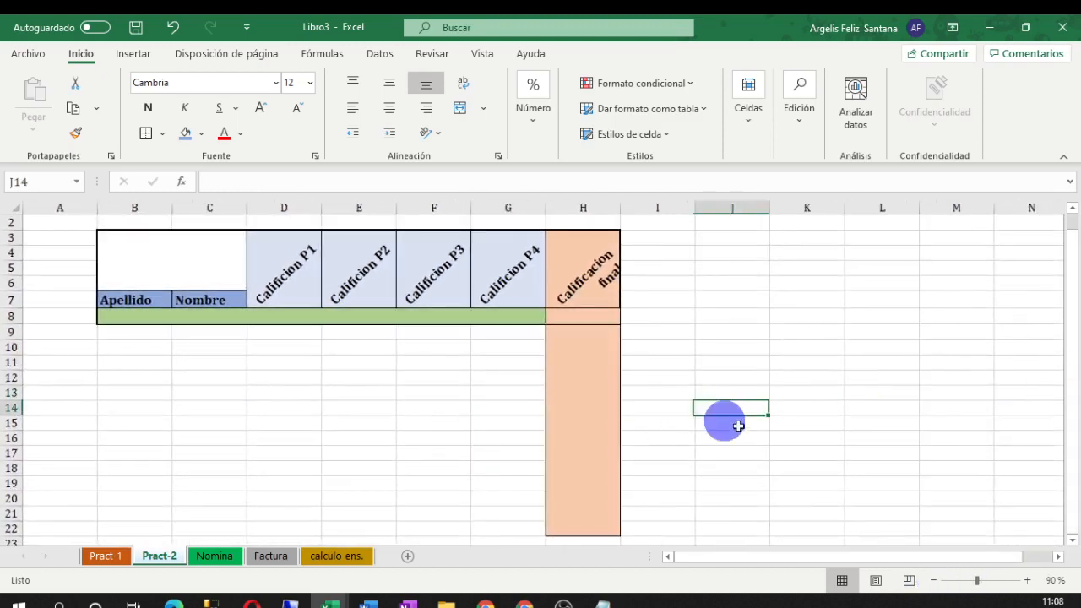
{"action": "left_click", "coordinate": [869, 437]}
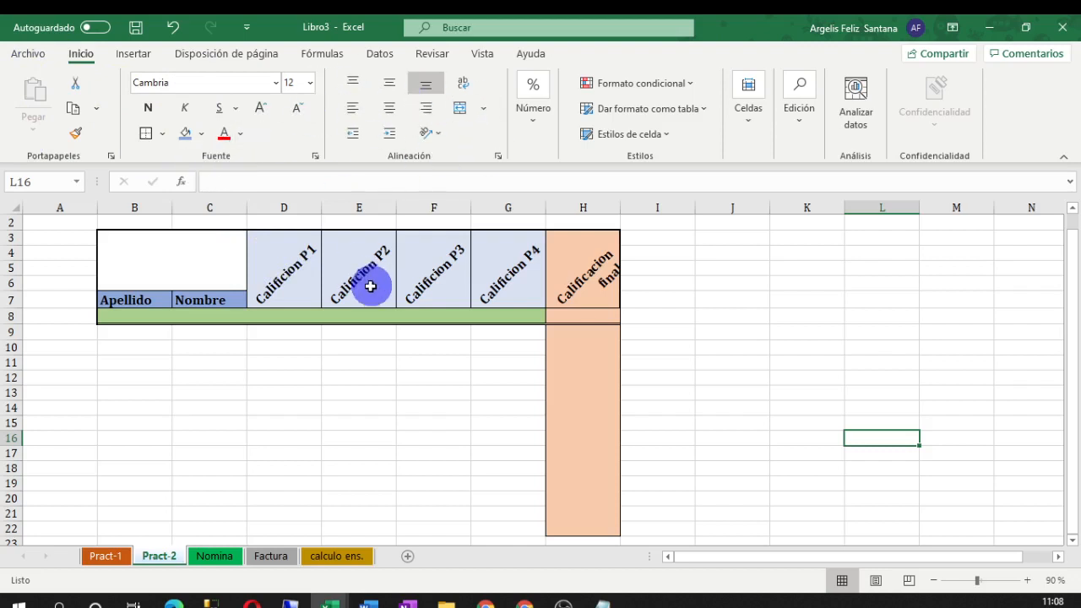
{"action": "left_click", "coordinate": [141, 335]}
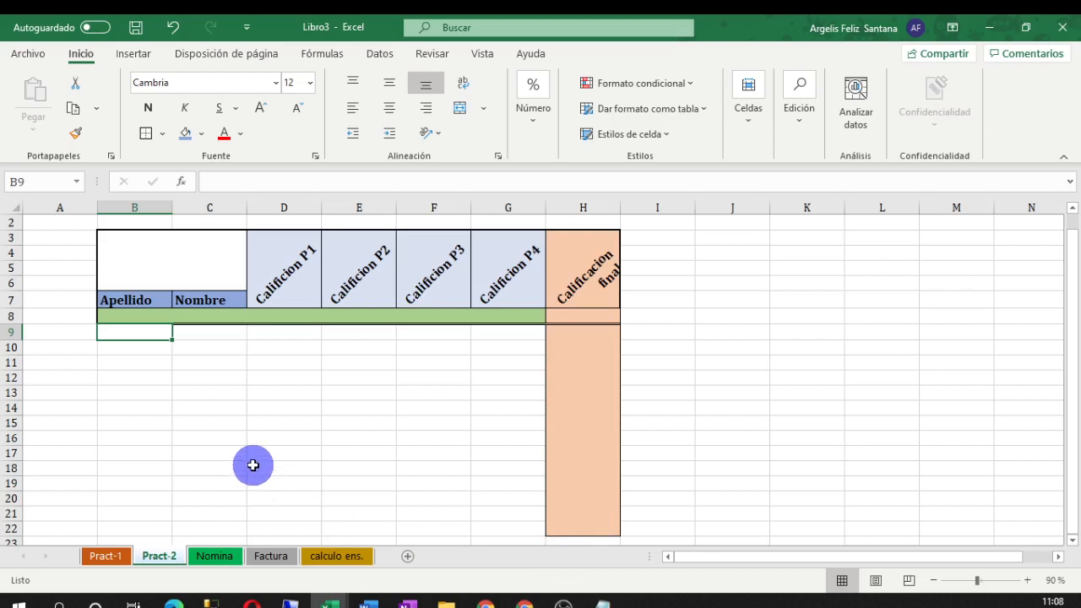
Enter 100 as the period grade in each of D8, E8, F8 and G8
{"action": "left_click", "coordinate": [285, 316]}
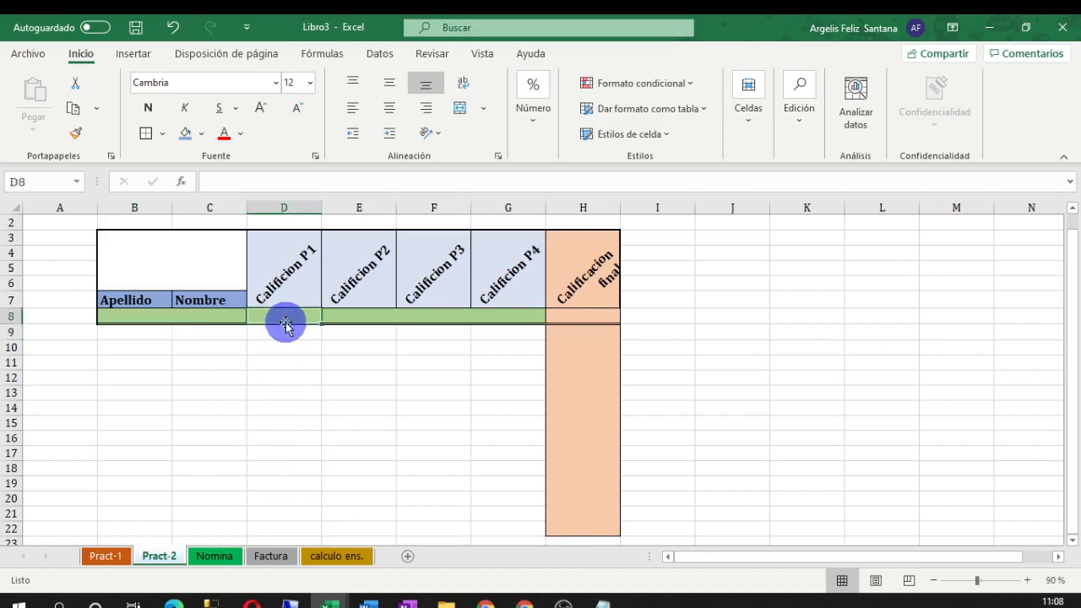
{"action": "type", "text": "1"}
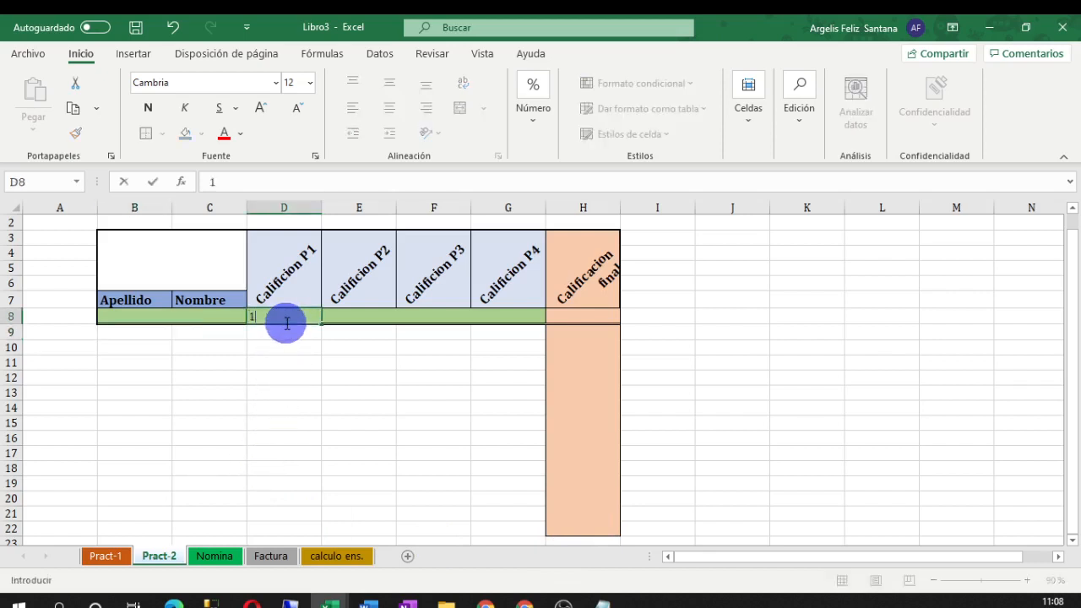
{"action": "type", "text": "00"}
{"action": "key", "text": "Tab"}
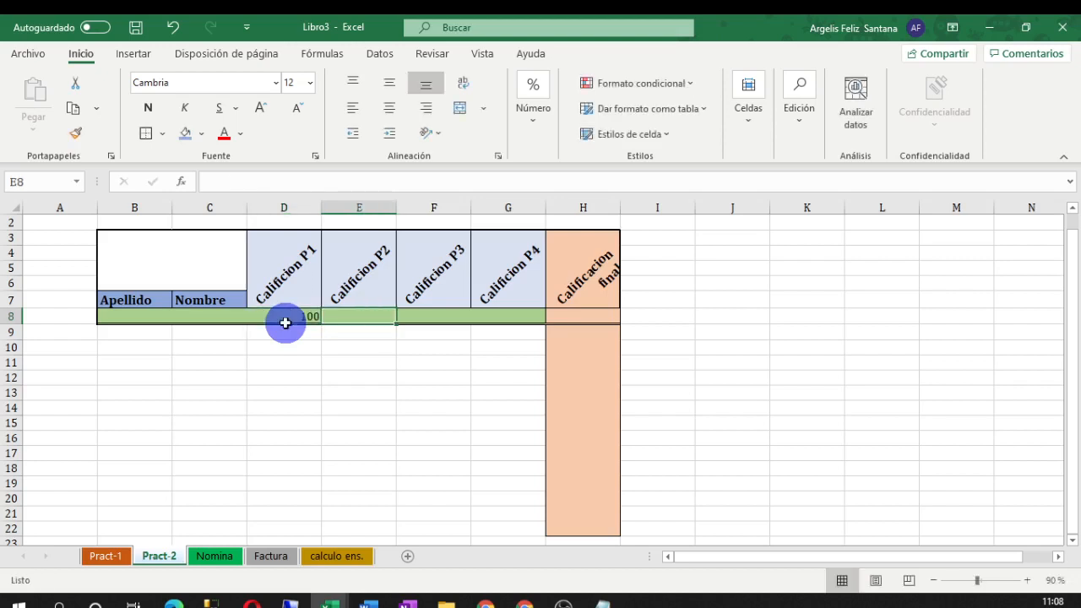
{"action": "type", "text": "100"}
{"action": "key", "text": "Tab"}
{"action": "type", "text": "1"}
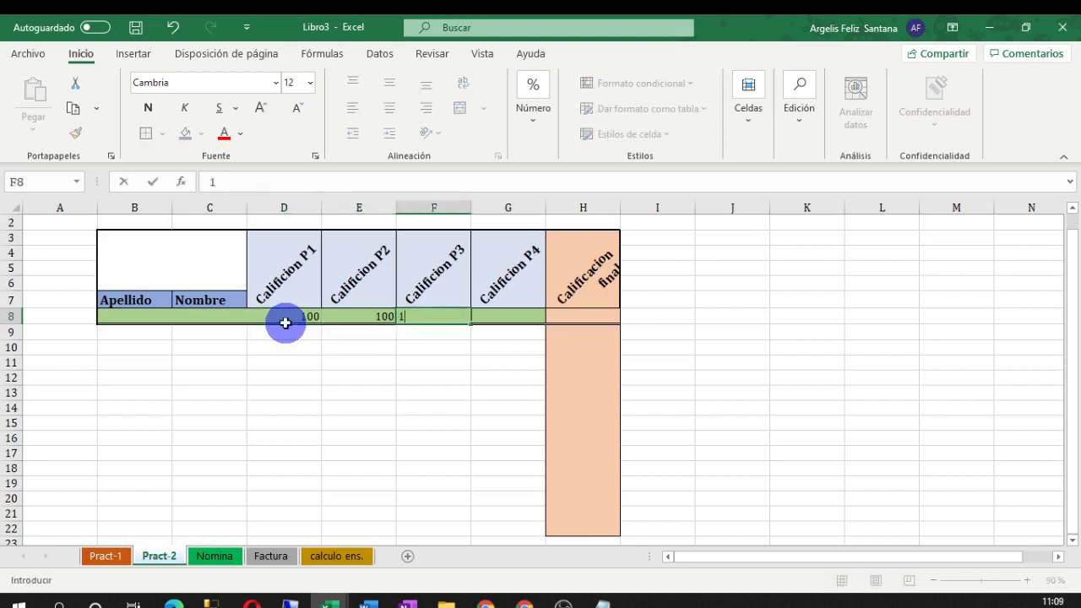
{"action": "key", "text": "Tab"}
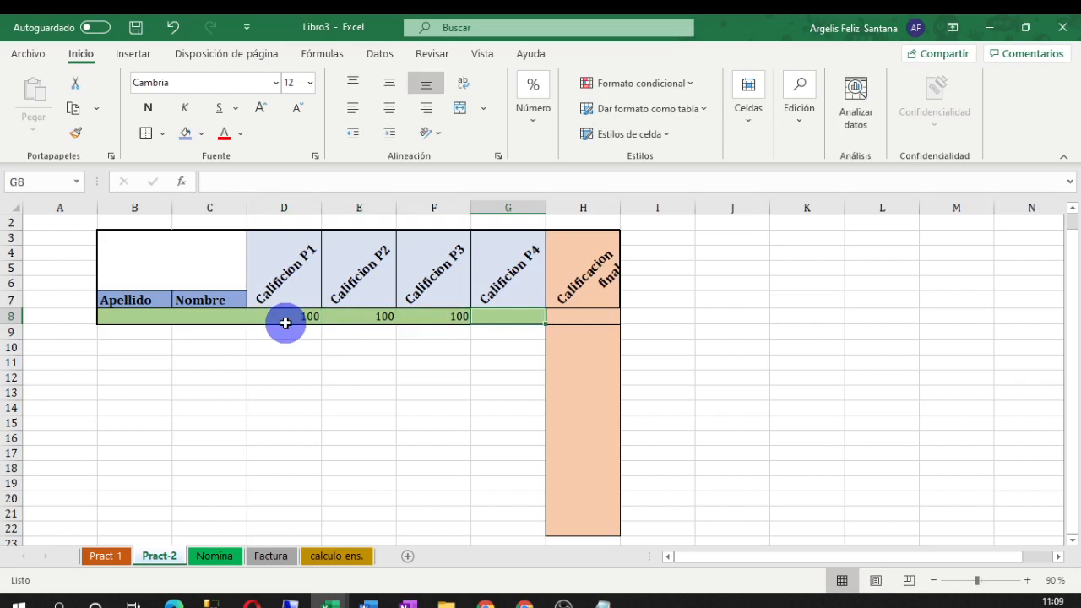
{"action": "type", "text": "100"}
{"action": "key", "text": "Return"}
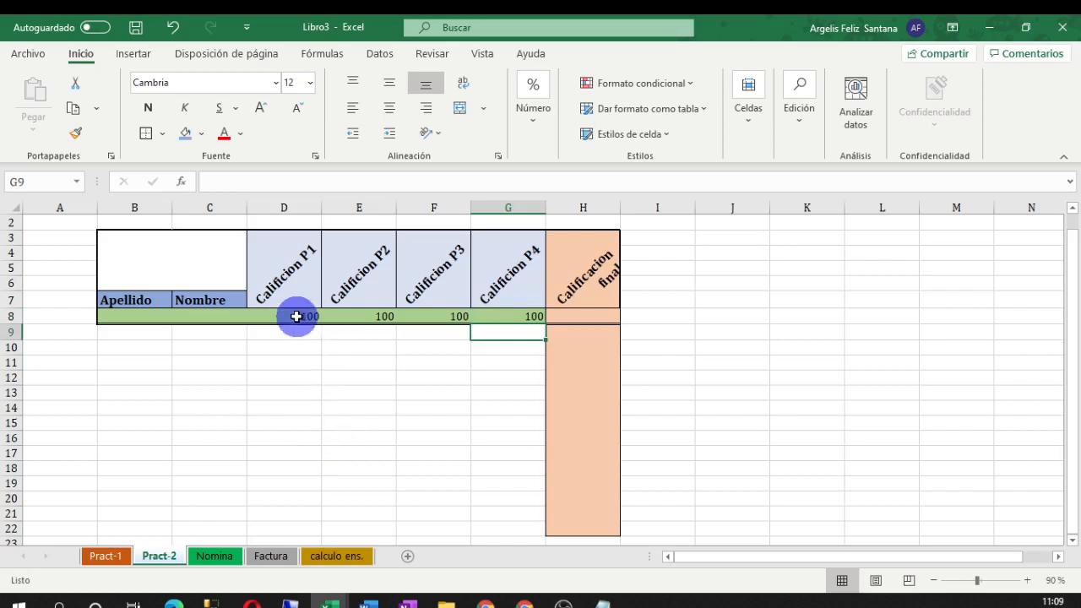
Center the four 100 grades in D8:G8
{"action": "left_click_drag", "start_coordinate": [297, 315], "coordinate": [486, 315]}
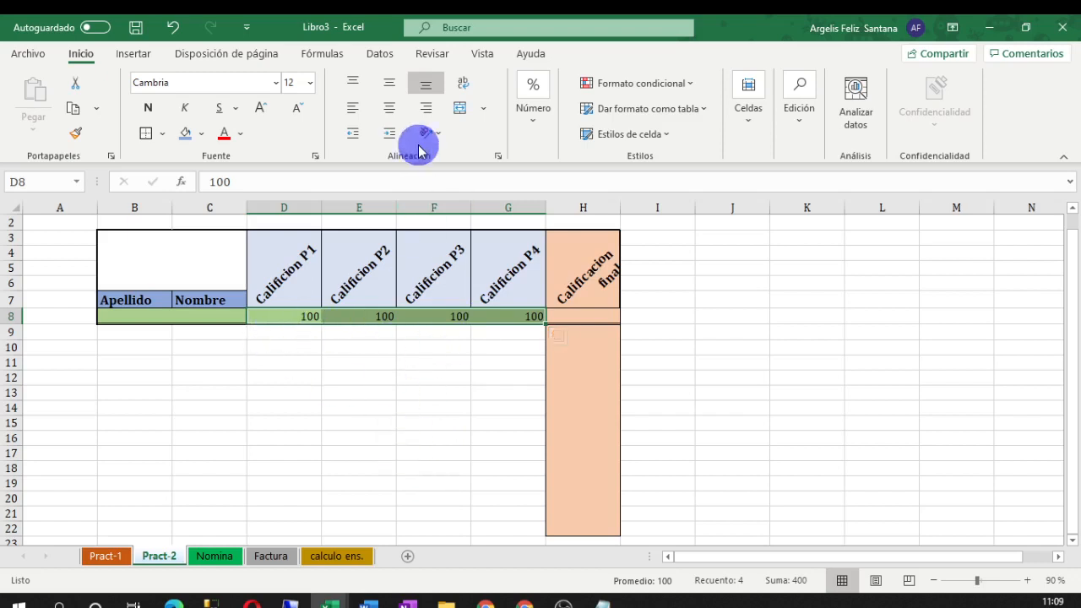
{"action": "left_click", "coordinate": [386, 116]}
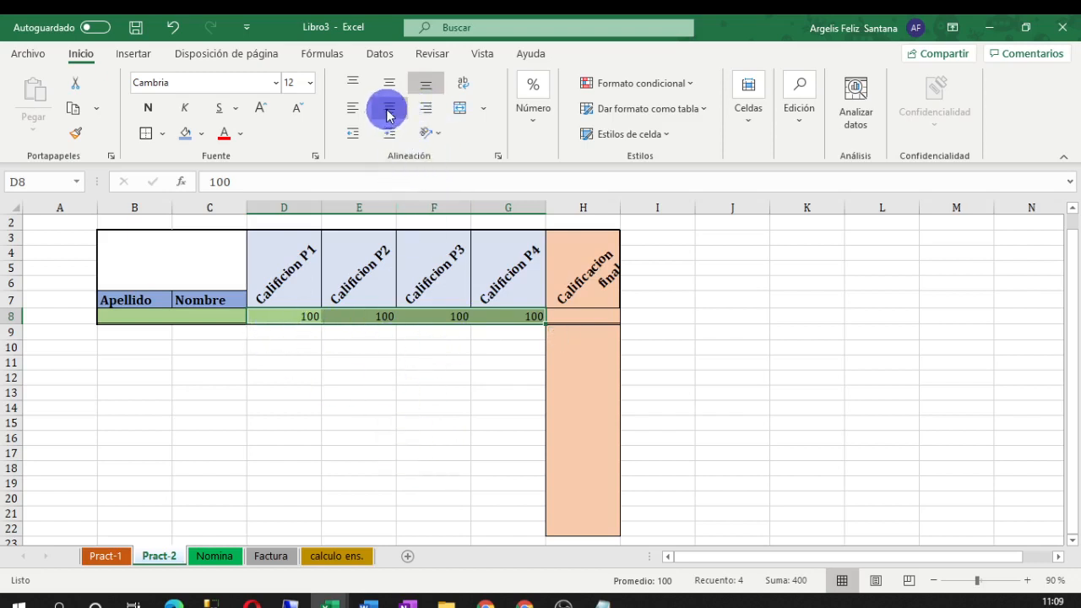
{"action": "left_click", "coordinate": [747, 346]}
{"action": "scroll", "coordinate": [321, 313], "scroll_direction": "up", "scroll_amount": 1}
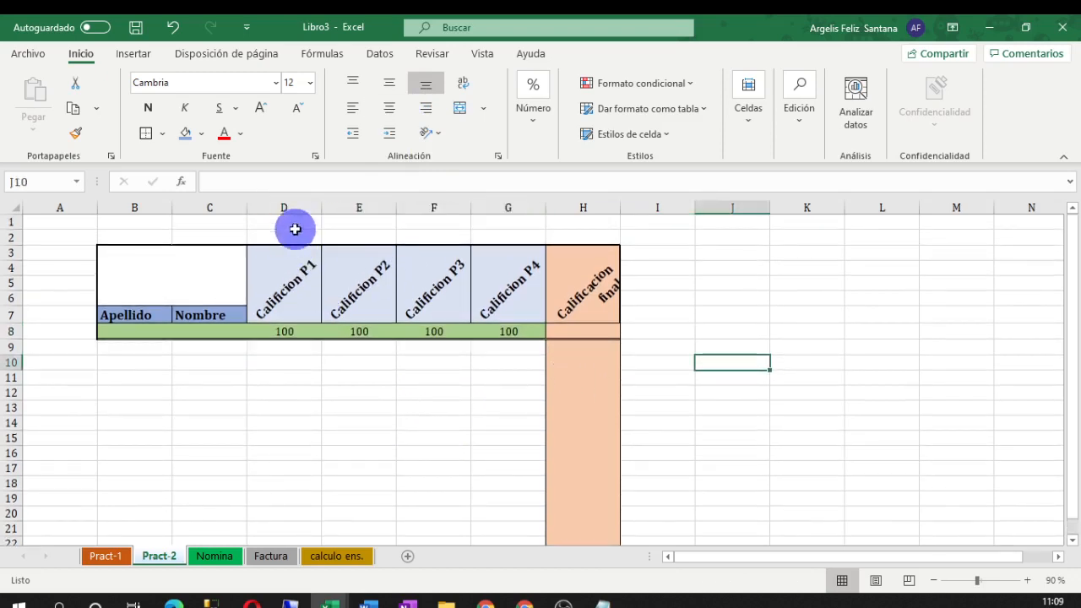
Narrow columns D:H, re-toggle Wrap Text on H3, and widen column H to fit 'Calificacion final'
{"action": "left_click_drag", "start_coordinate": [290, 211], "coordinate": [608, 208]}
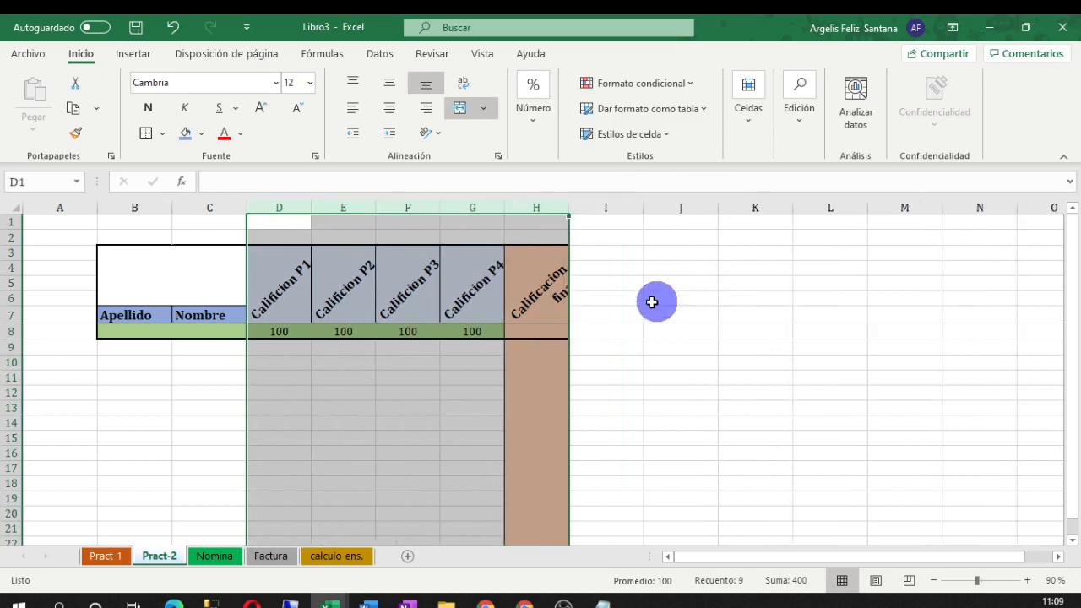
{"action": "left_click", "coordinate": [543, 292]}
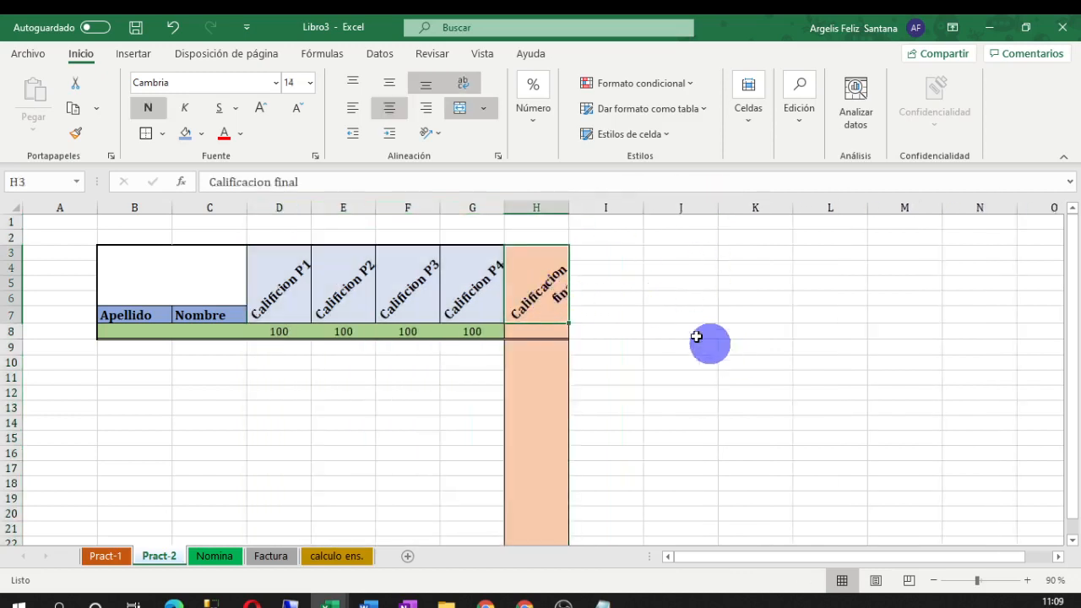
{"action": "left_click", "coordinate": [464, 83]}
{"action": "left_click", "coordinate": [464, 85]}
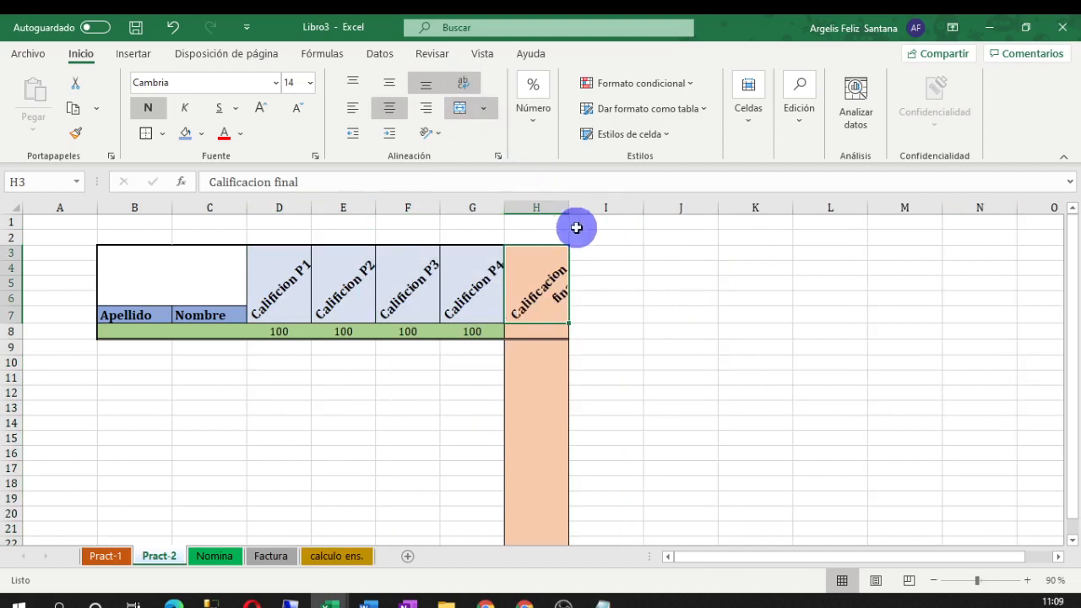
{"action": "left_click_drag", "start_coordinate": [568, 208], "coordinate": [586, 208]}
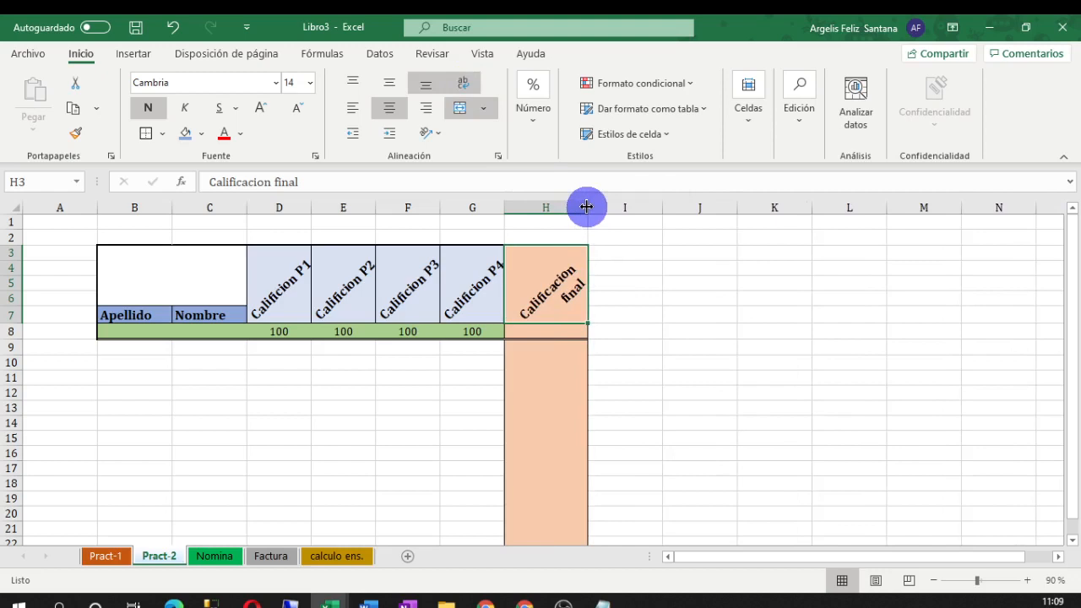
{"action": "left_click", "coordinate": [722, 316]}
{"action": "left_click", "coordinate": [656, 470]}
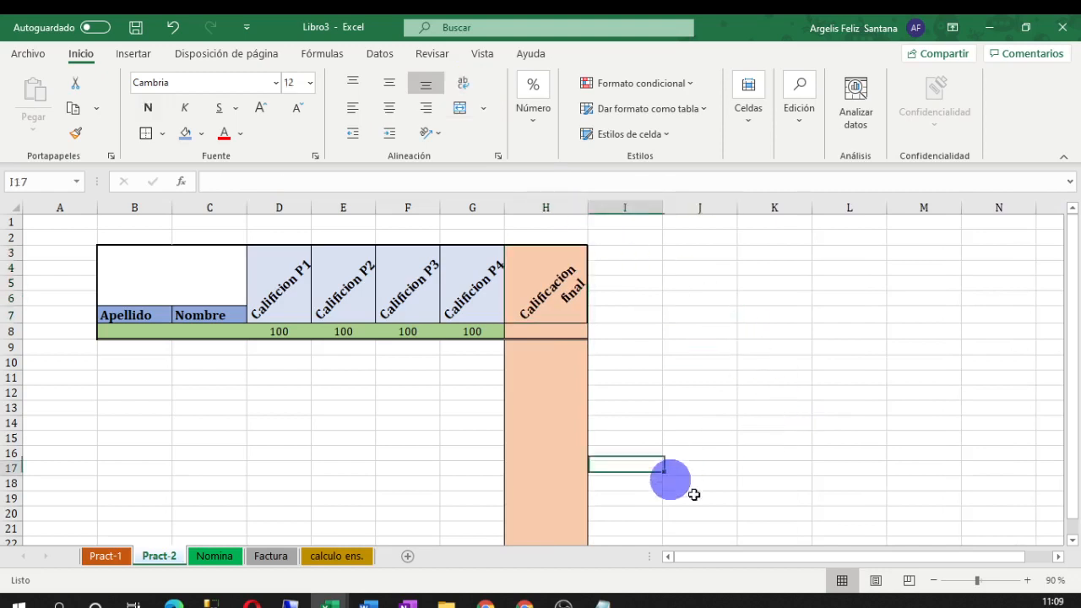
{"action": "left_click", "coordinate": [142, 362]}
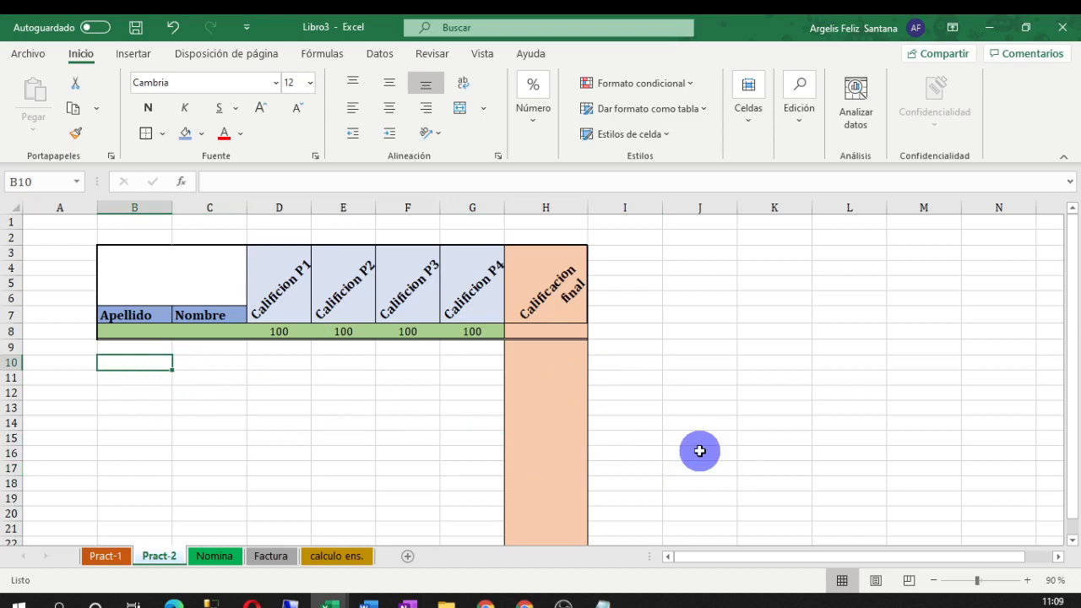
Type the two students' names into B9 and B10 of the Apellido column
{"action": "key", "text": "Up"}
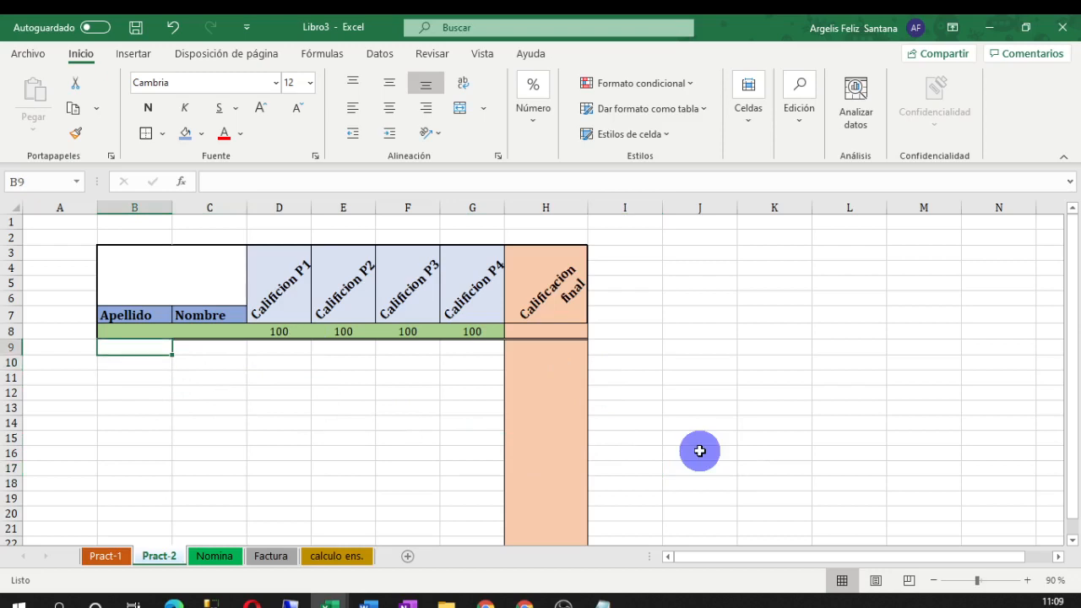
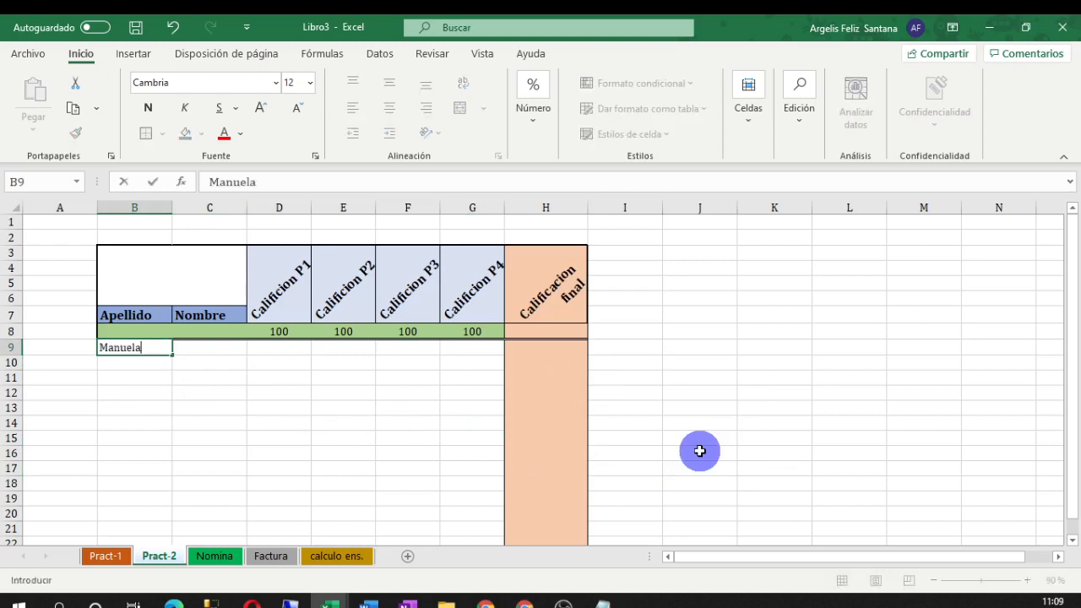
{"action": "key", "text": "Return"}
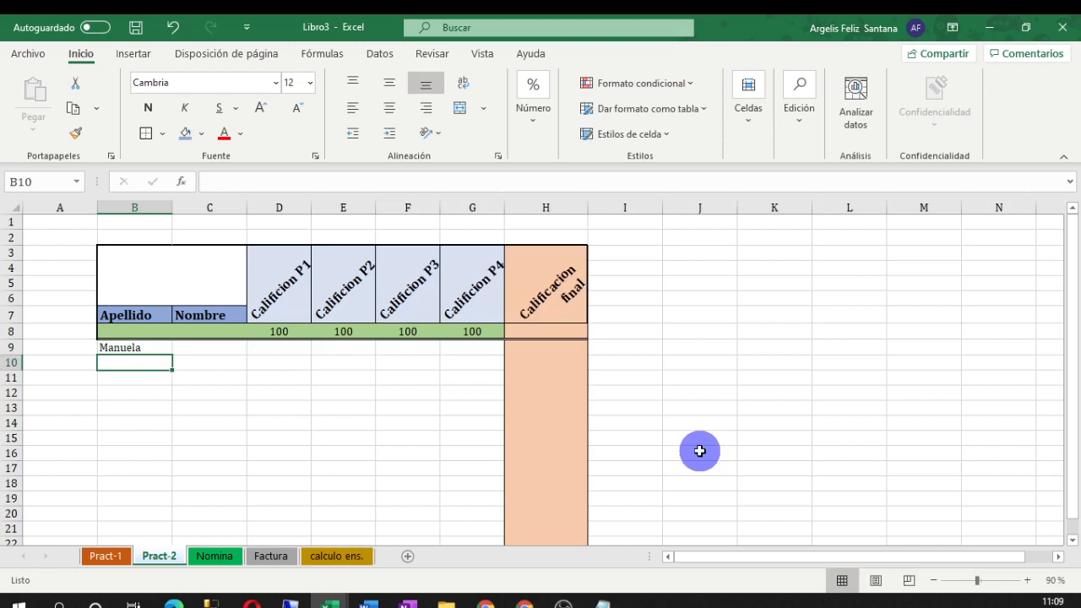
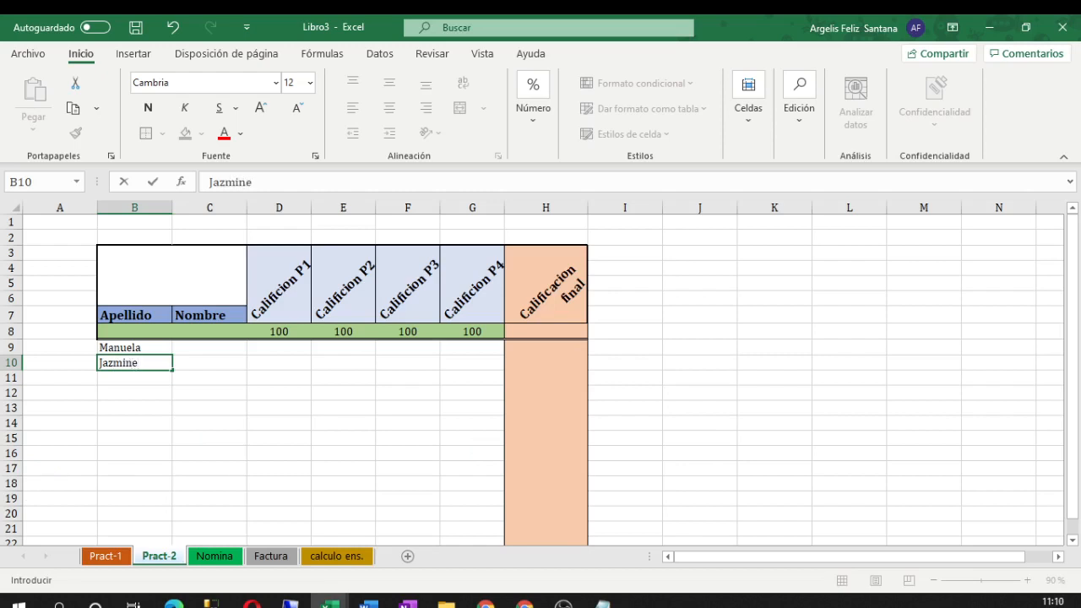
{"action": "left_click", "coordinate": [137, 380]}
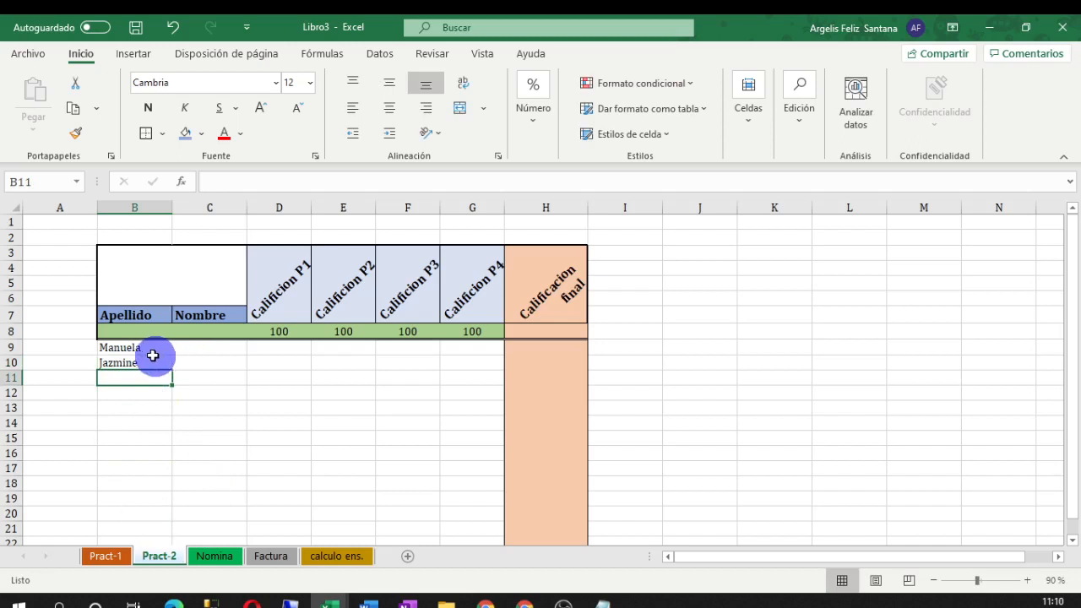
Move the first names from B9 and B10 into C9 and C10 under Nombre
{"action": "left_click", "coordinate": [152, 353]}
{"action": "key", "text": "ctrl+c"}
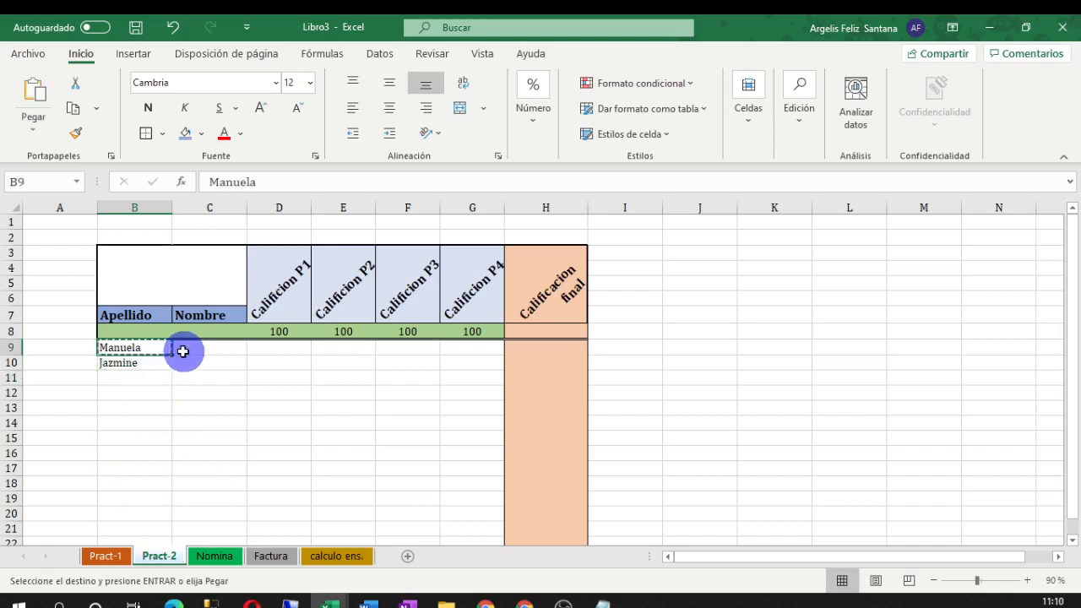
{"action": "key", "text": "Escape"}
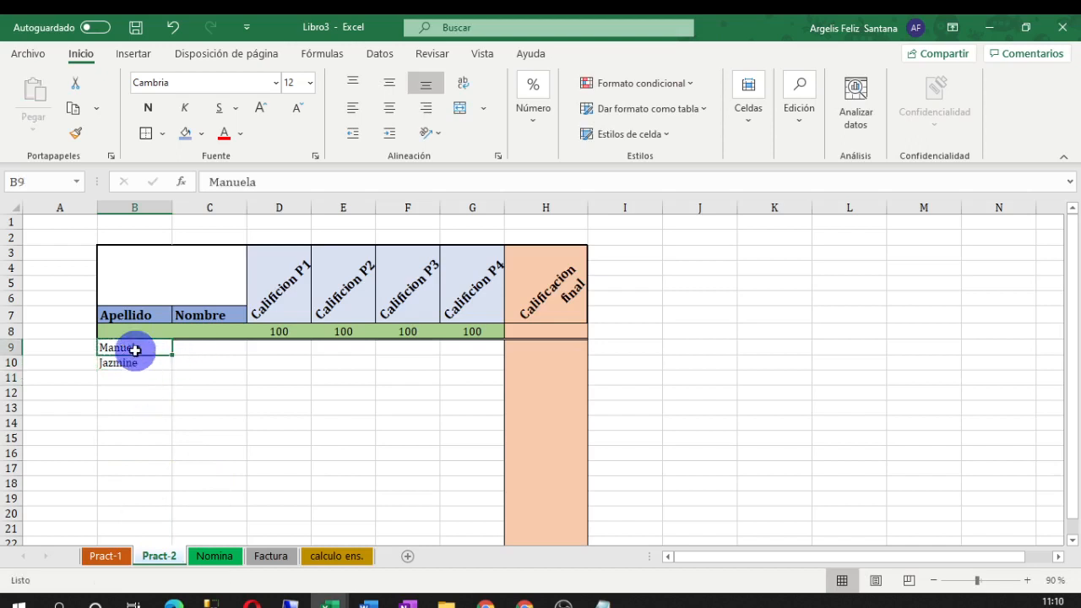
{"action": "key", "text": "ctrl+c"}
{"action": "left_click", "coordinate": [188, 353]}
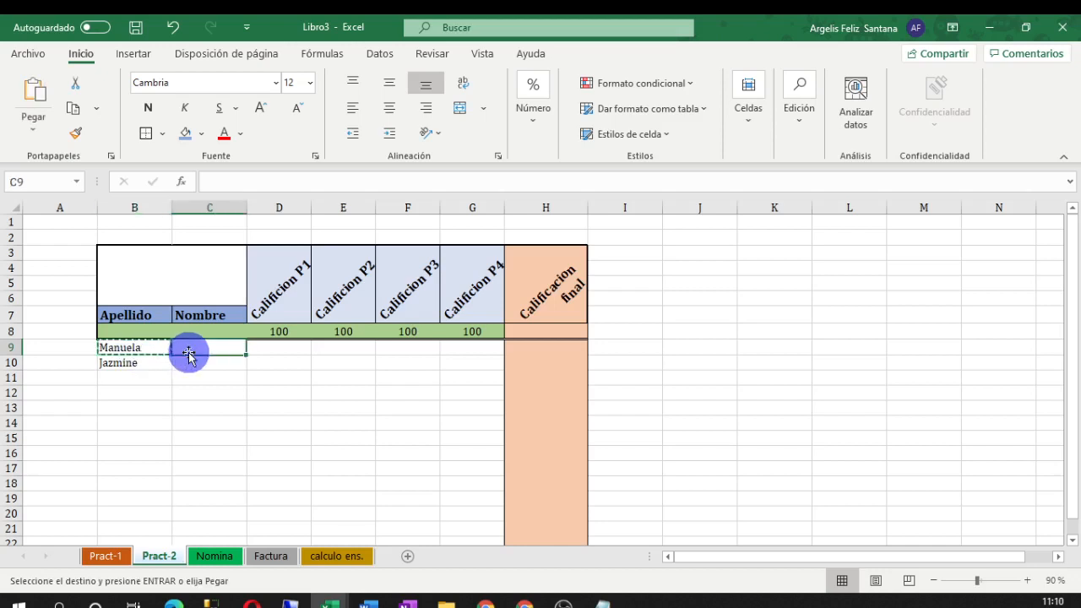
{"action": "key", "text": "ctrl+v"}
{"action": "left_click", "coordinate": [137, 366]}
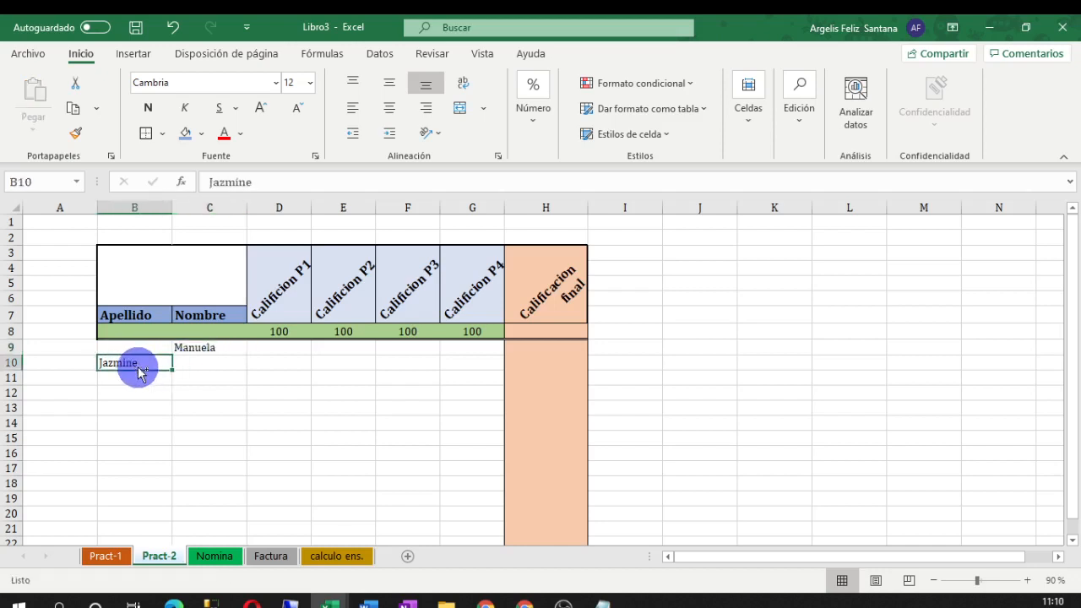
{"action": "key", "text": "ctrl+x"}
{"action": "left_click", "coordinate": [192, 360]}
{"action": "key", "text": "ctrl+v"}
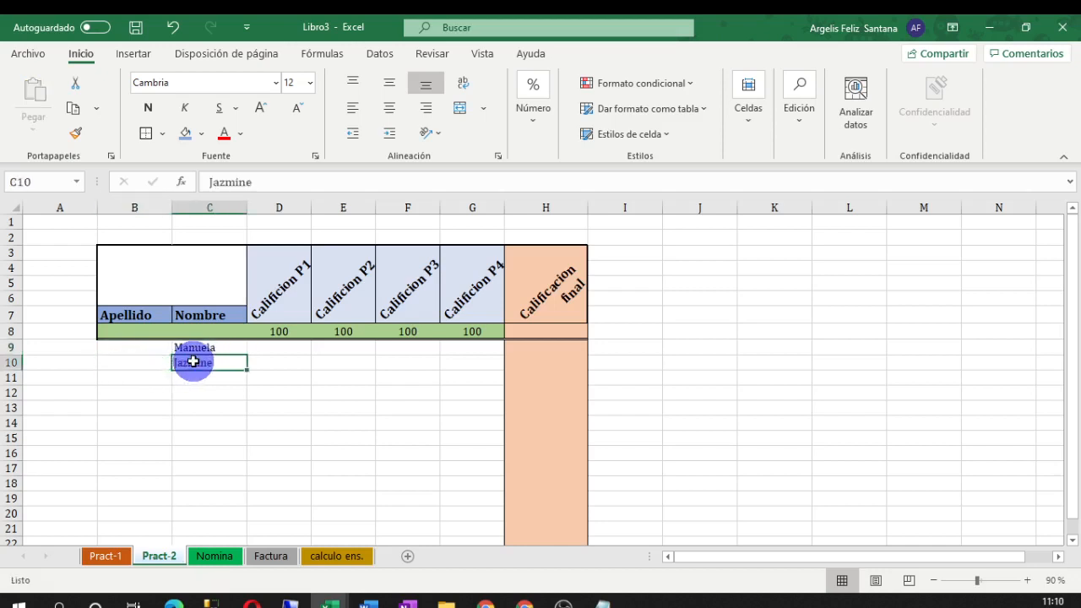
{"action": "left_click", "coordinate": [153, 358]}
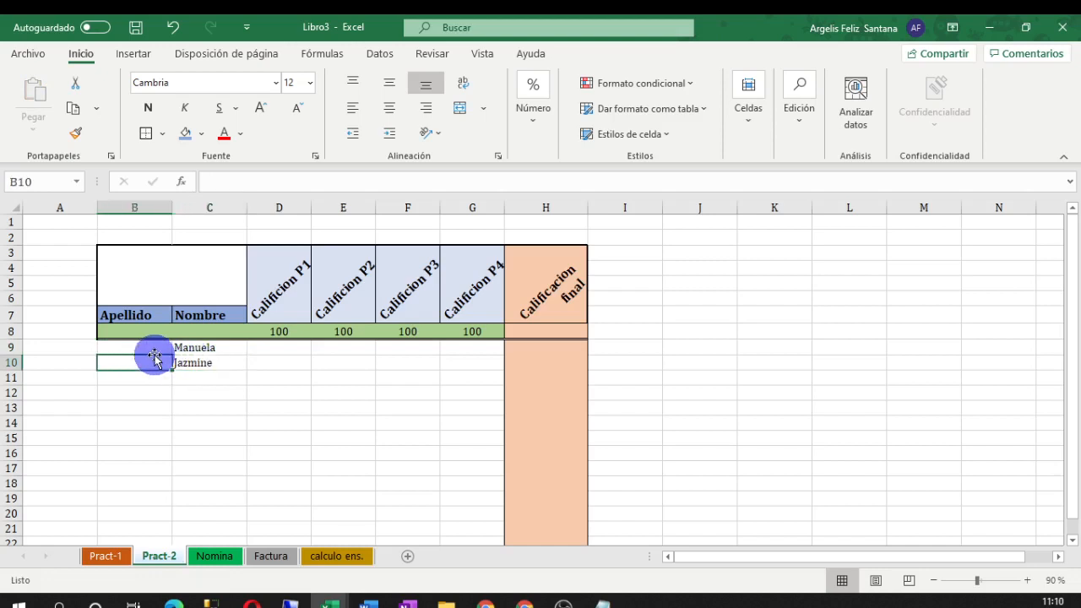
{"action": "left_click", "coordinate": [152, 346]}
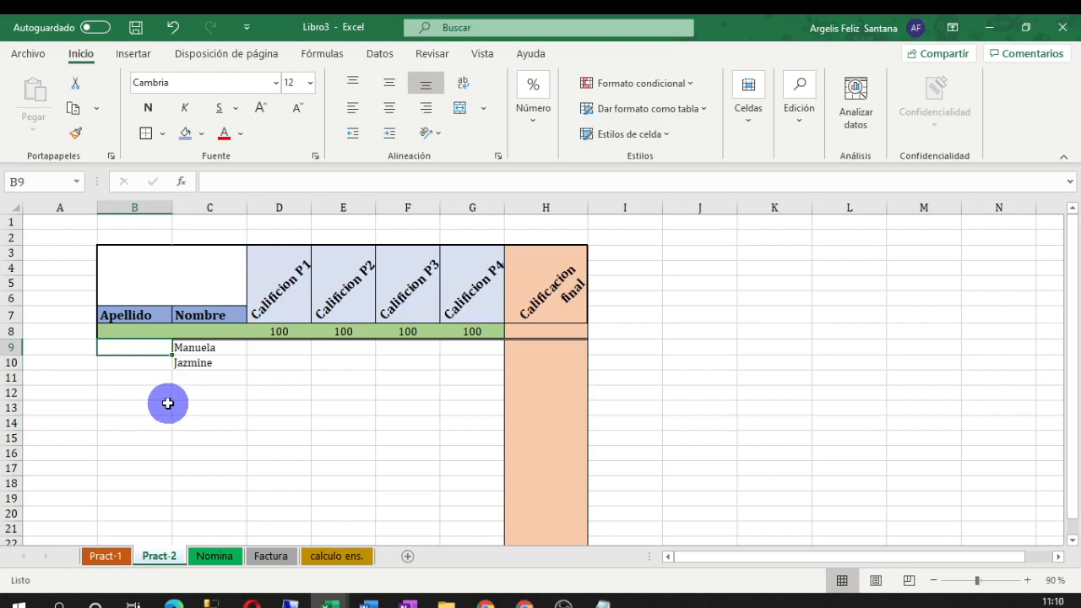
Enter the second student's surname in B10 and the first student's surname in B9
{"action": "left_click", "coordinate": [146, 361]}
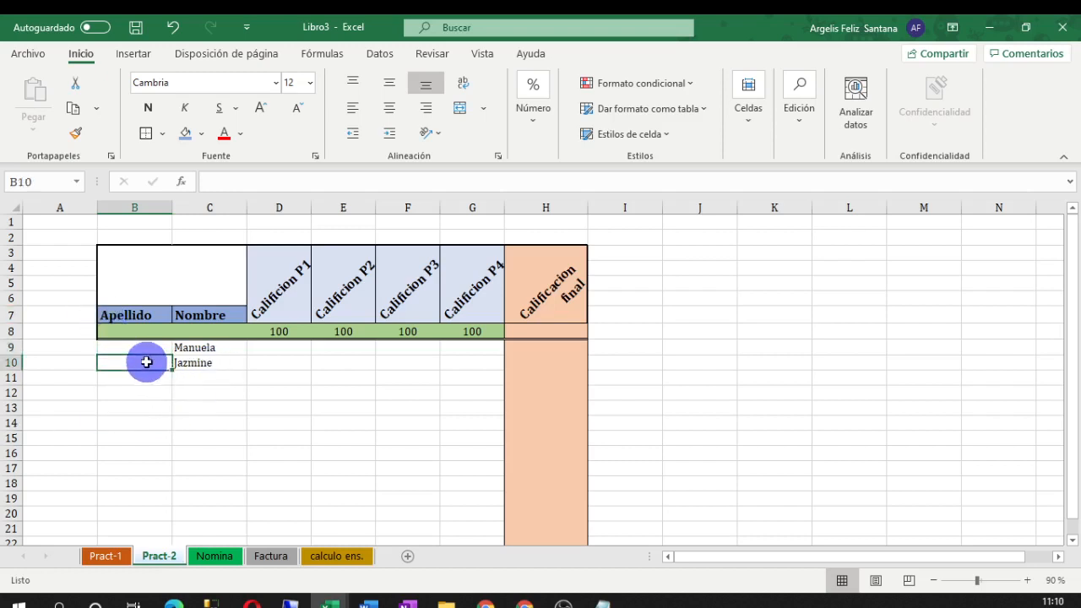
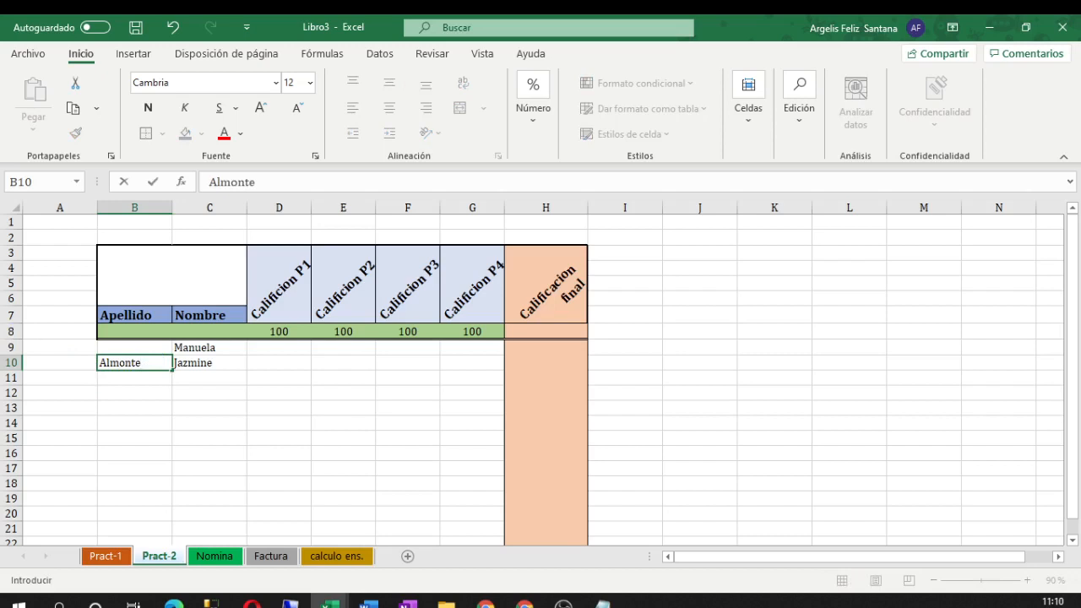
{"action": "left_click", "coordinate": [132, 347]}
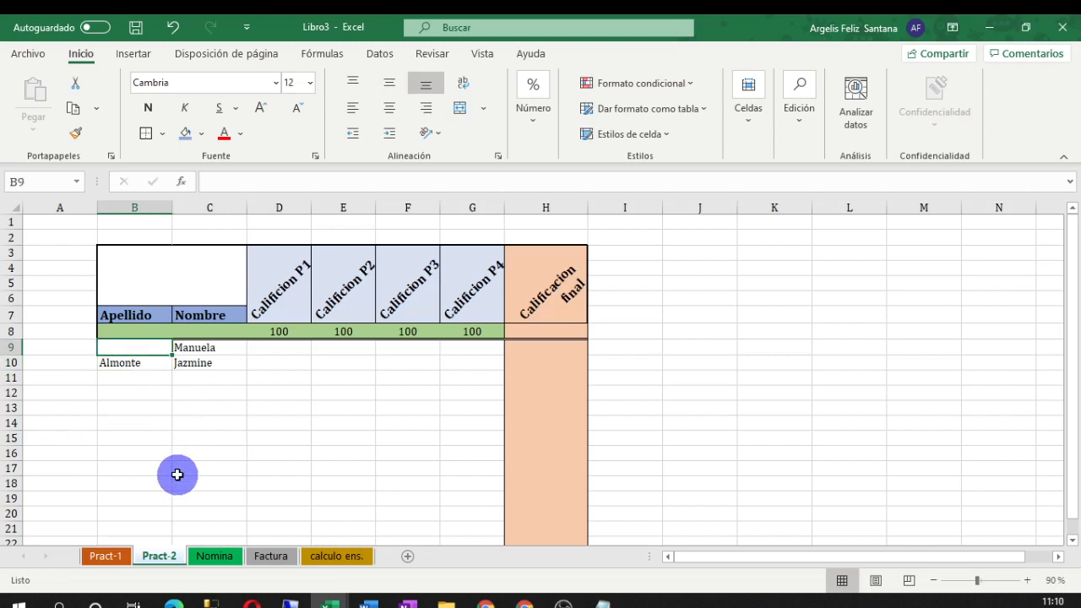
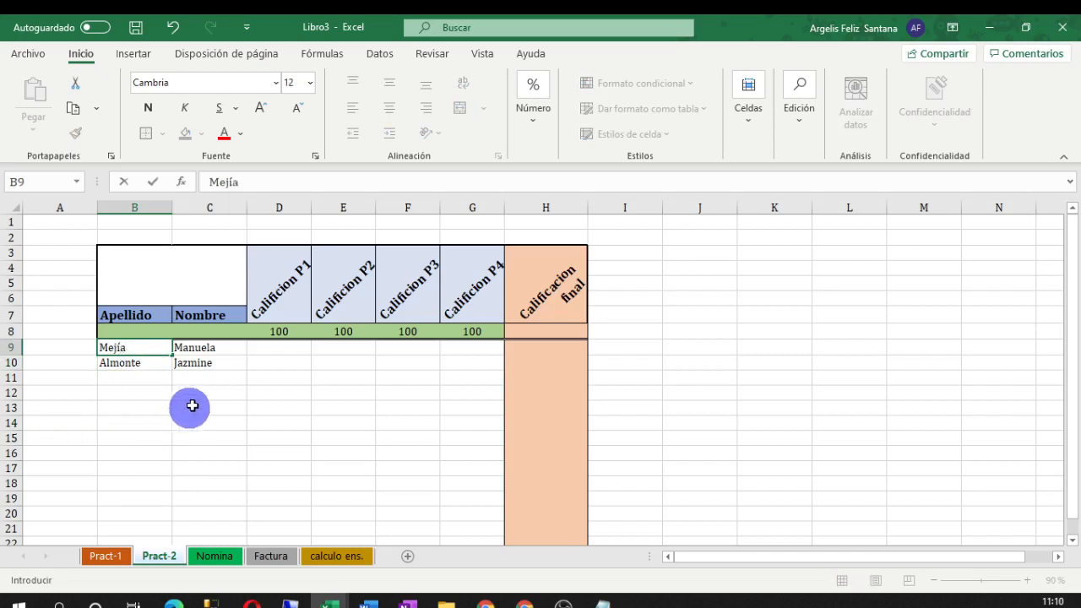
{"action": "left_click", "coordinate": [265, 349]}
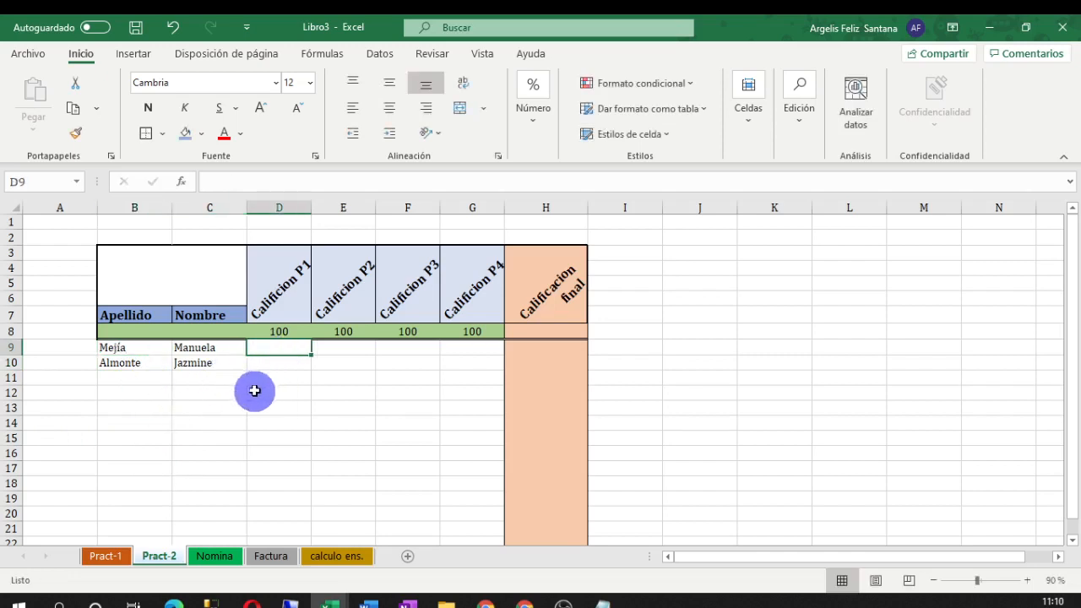
Fill D9:G9 with the grades 86, 97, 92 and 0
{"action": "left_click", "coordinate": [388, 452]}
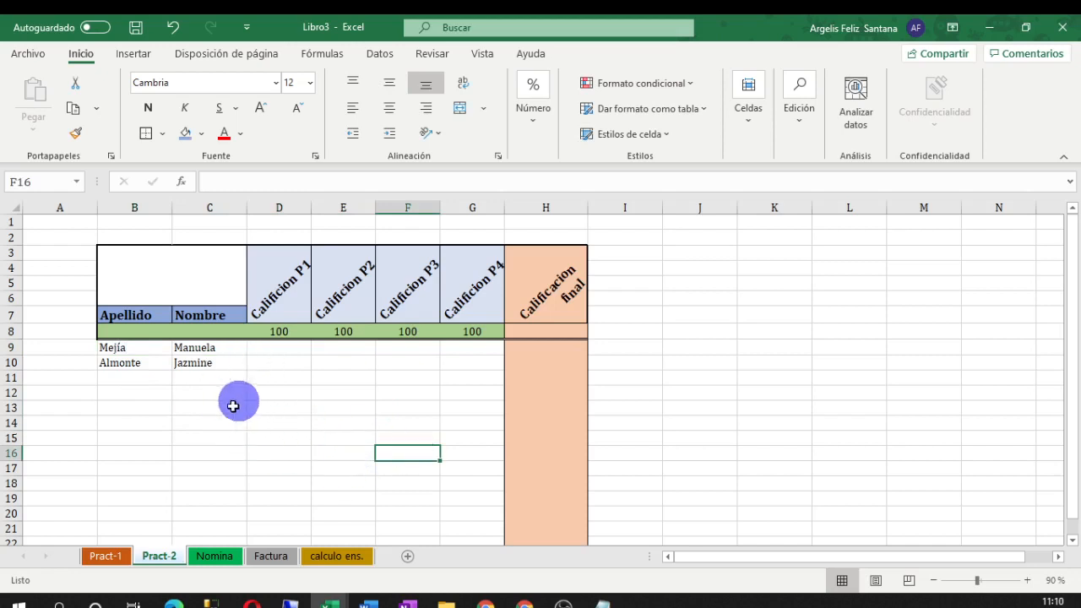
{"action": "left_click", "coordinate": [267, 347]}
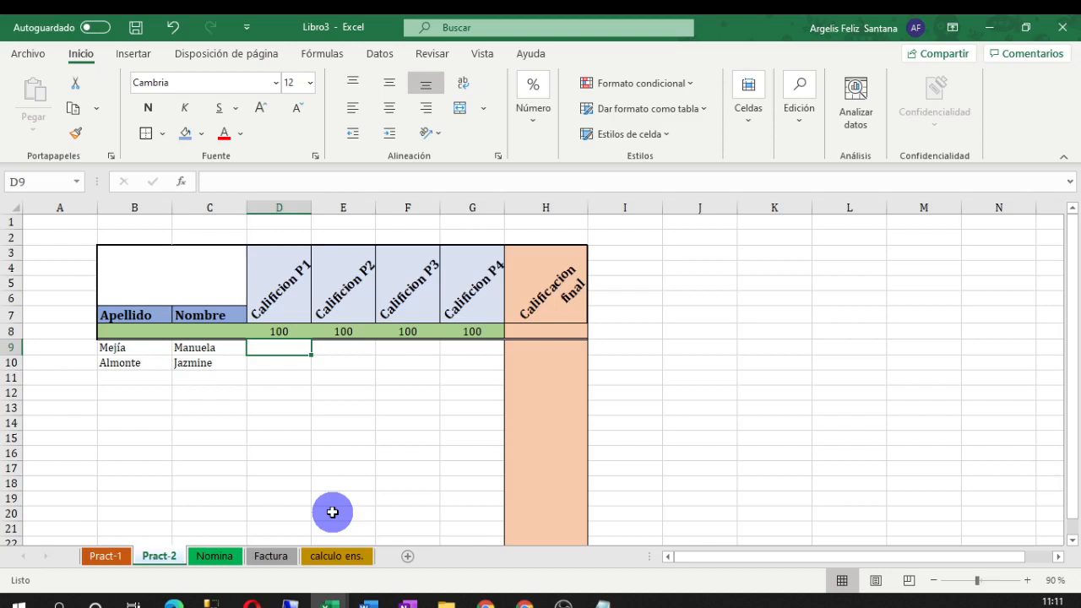
{"action": "type", "text": "86"}
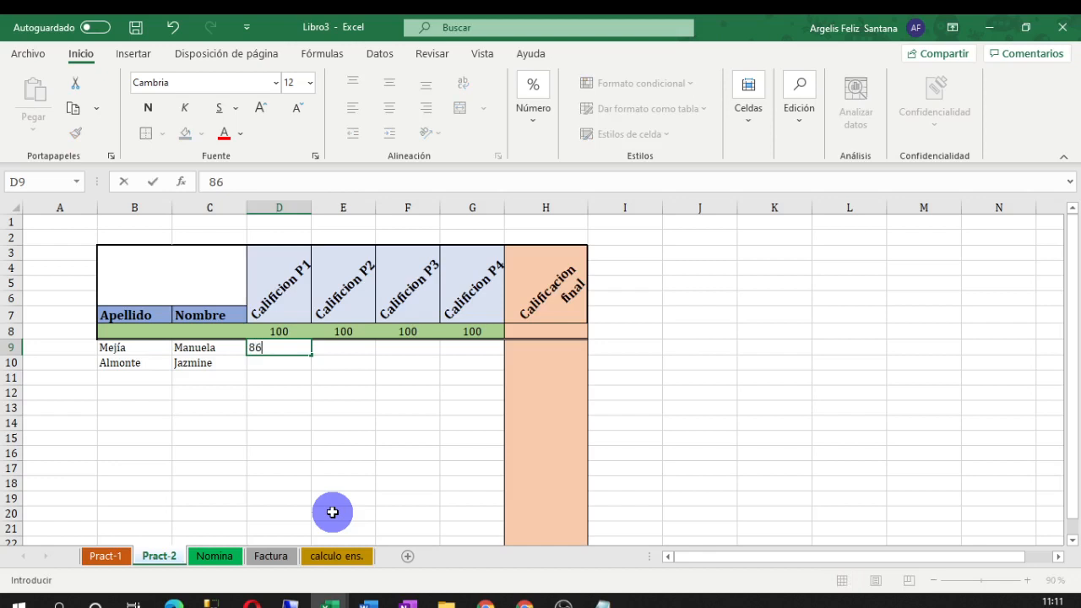
{"action": "key", "text": "Tab"}
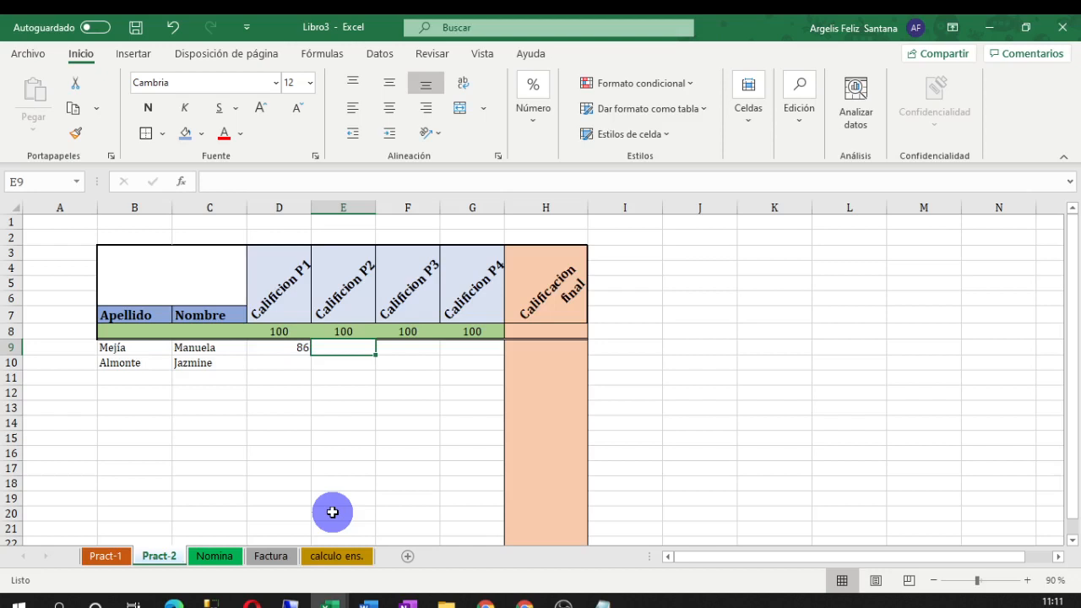
{"action": "type", "text": "97"}
{"action": "key", "text": "Tab"}
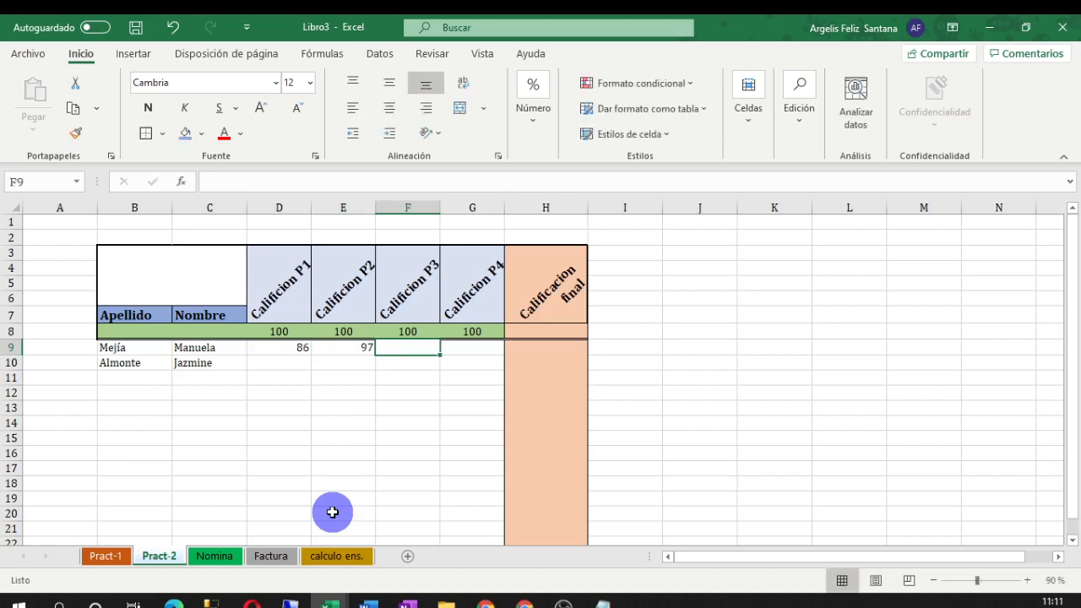
{"action": "type", "text": "92"}
{"action": "key", "text": "Tab"}
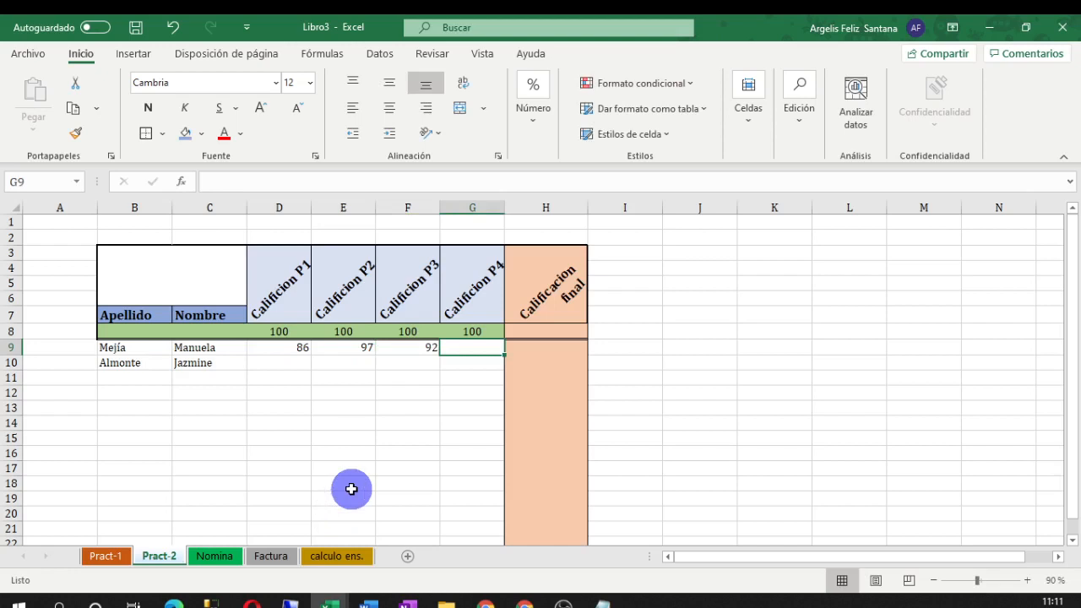
{"action": "type", "text": "0"}
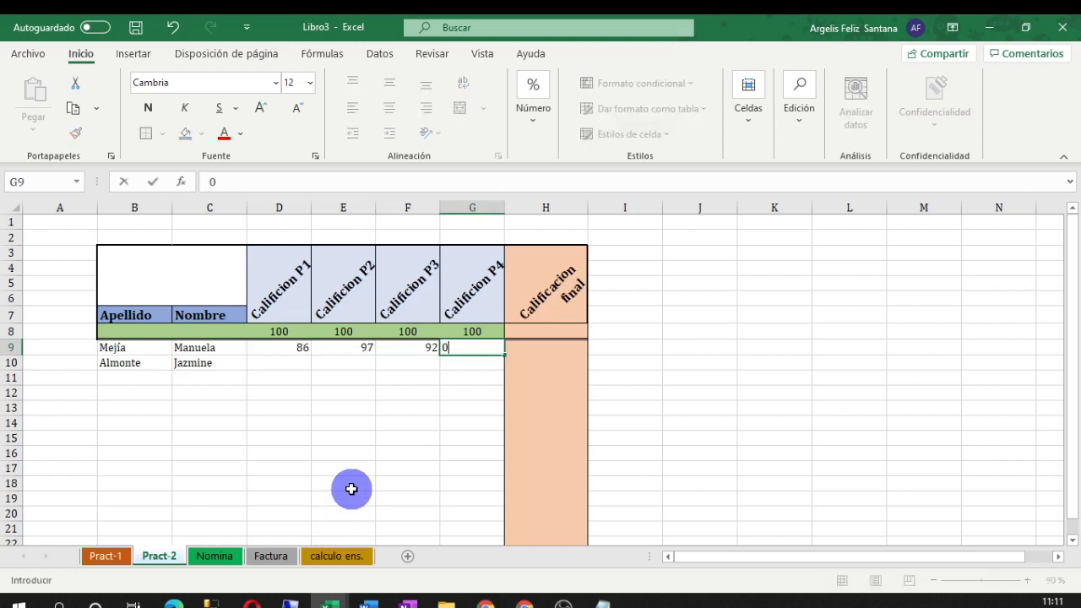
{"action": "key", "text": "Return"}
{"action": "key", "text": "Left"}
{"action": "key", "text": "Left"}
{"action": "key", "text": "Left"}
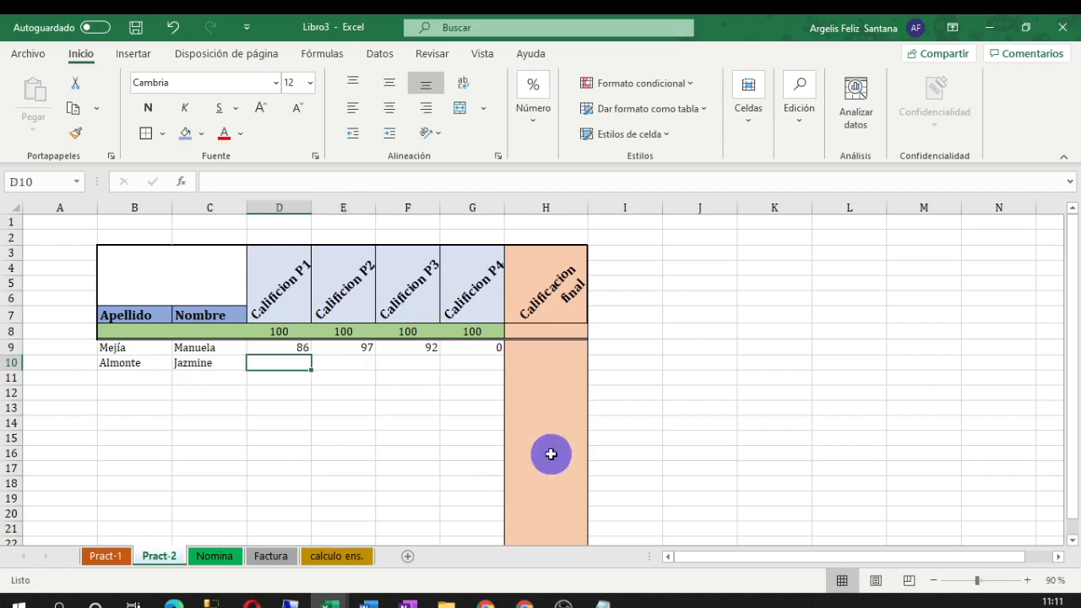
{"action": "left_click", "coordinate": [477, 345]}
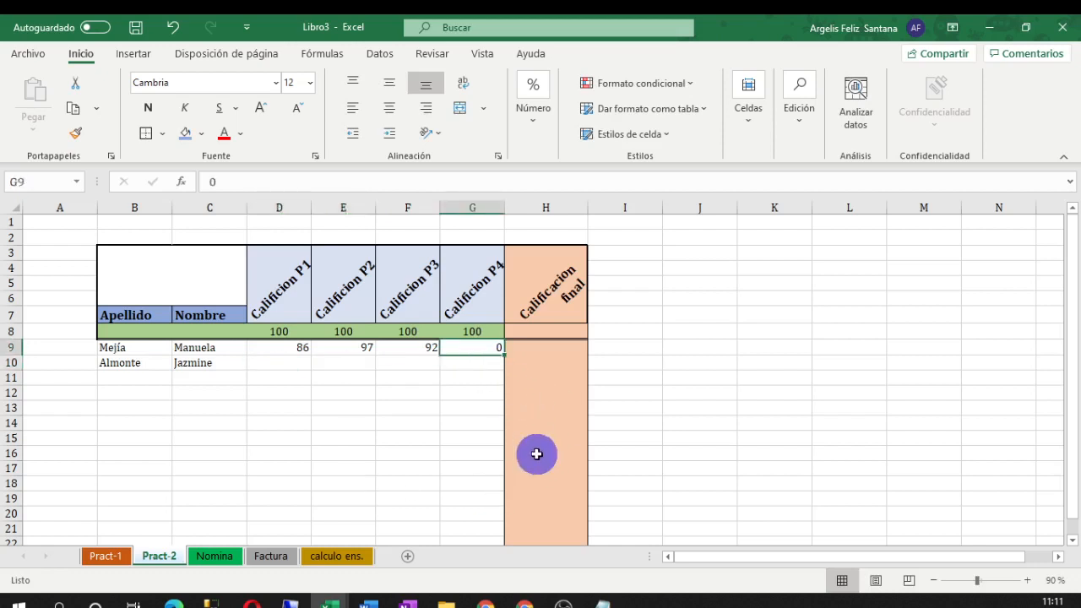
{"action": "left_click", "coordinate": [290, 363]}
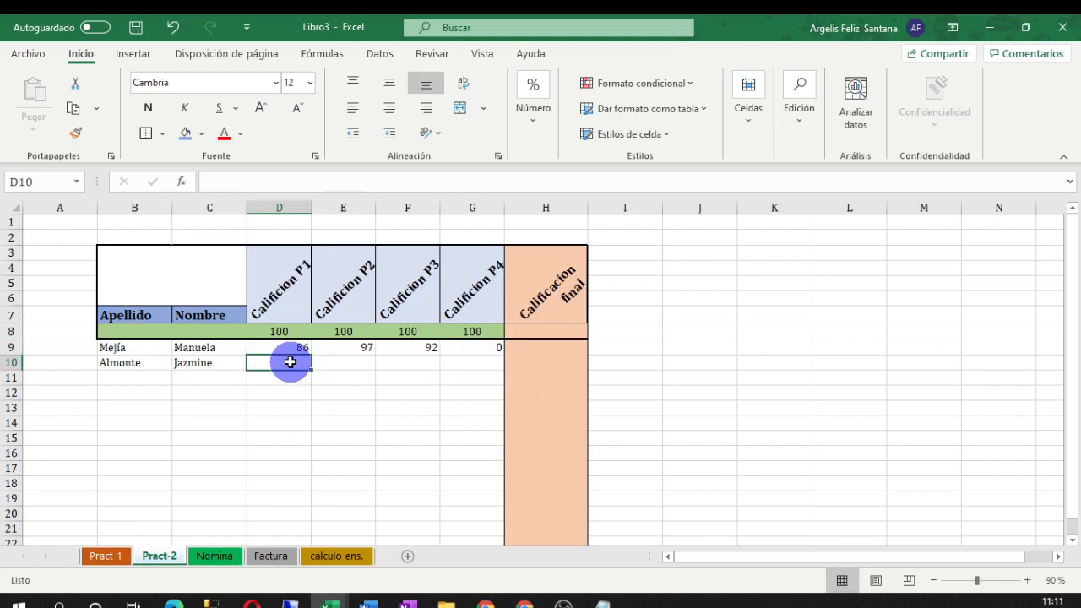
{"action": "type", "text": "100"}
{"action": "key", "text": "Tab"}
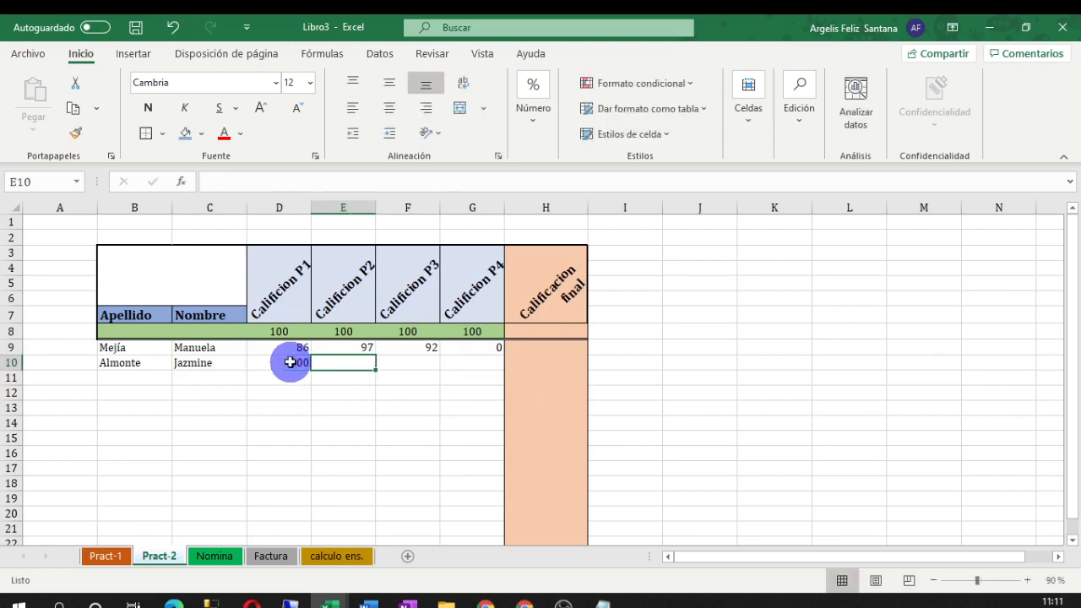
{"action": "type", "text": "99"}
{"action": "key", "text": "Tab"}
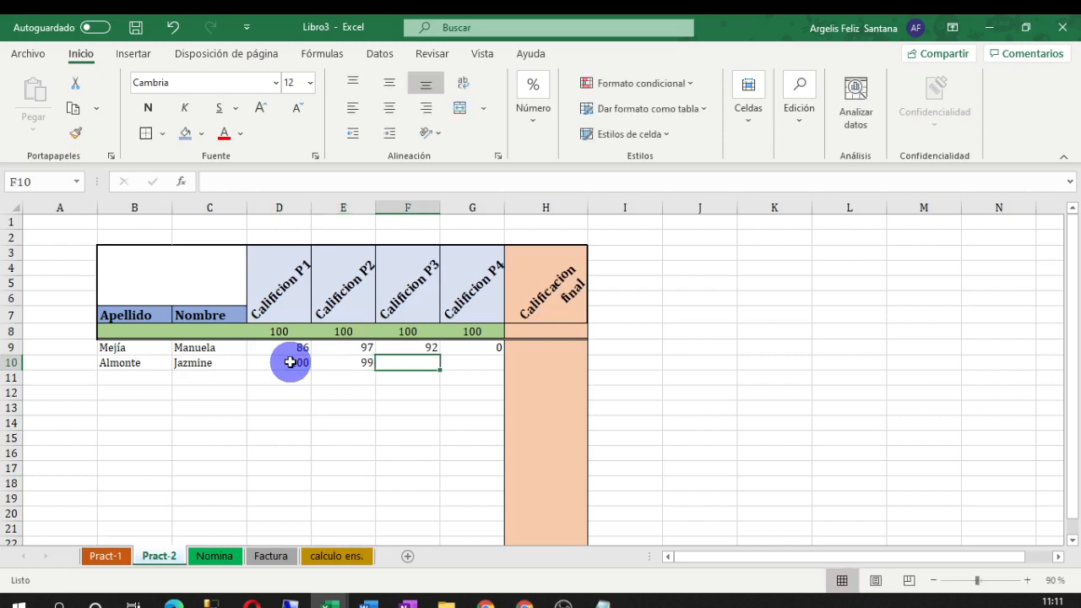
{"action": "type", "text": "100"}
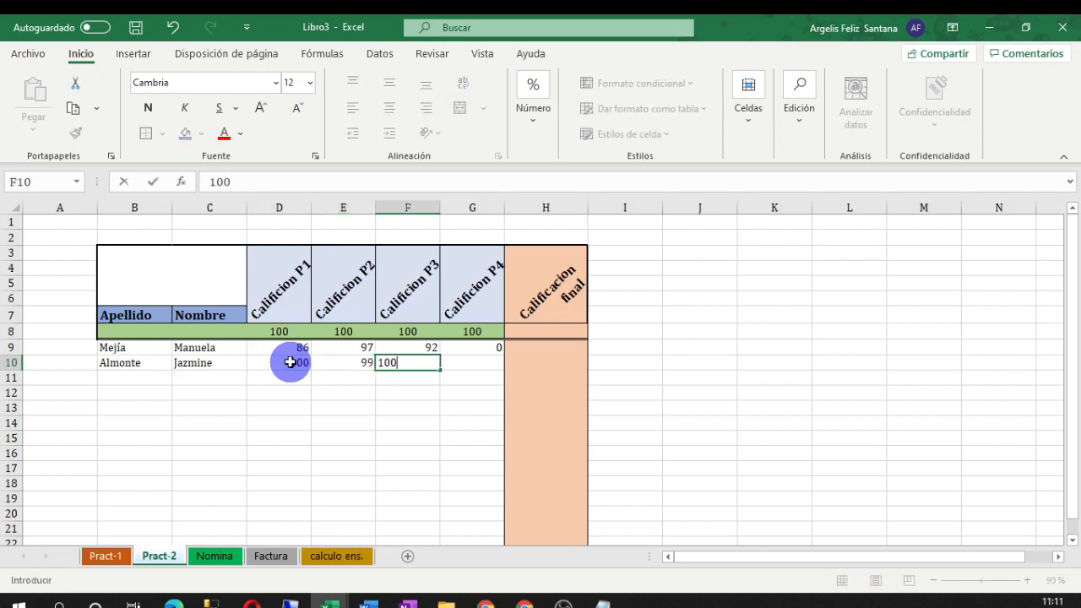
{"action": "key", "text": "Tab"}
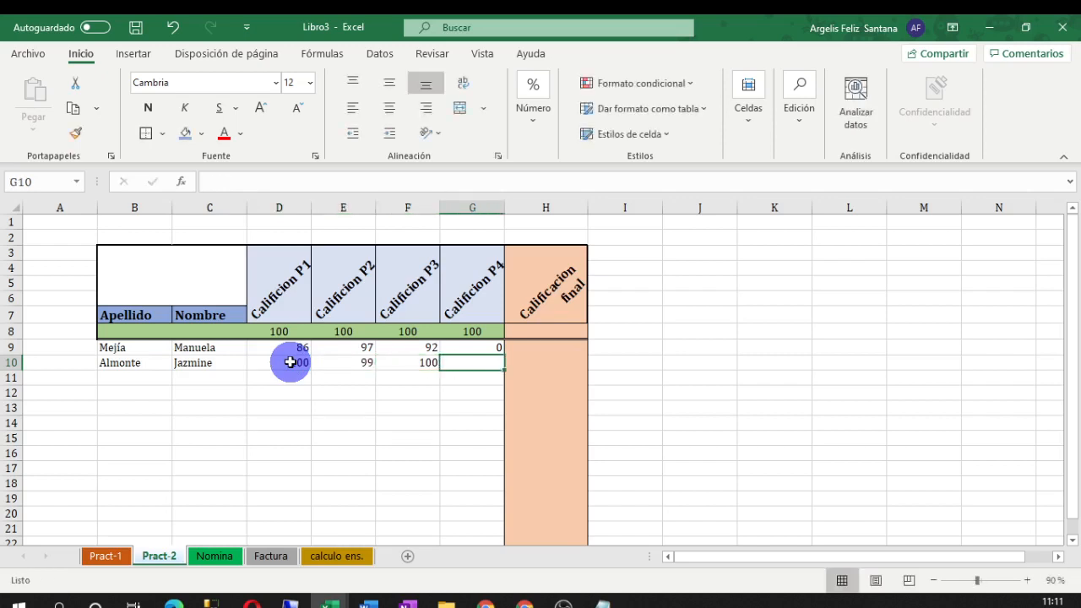
{"action": "type", "text": "98"}
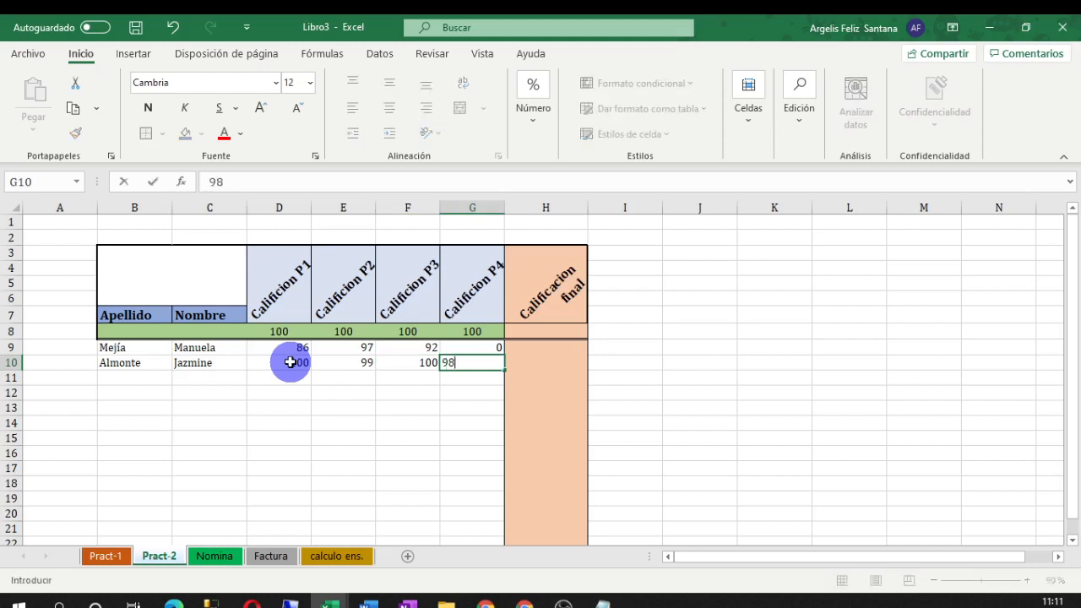
{"action": "key", "text": "Return"}
{"action": "left_click", "coordinate": [732, 443]}
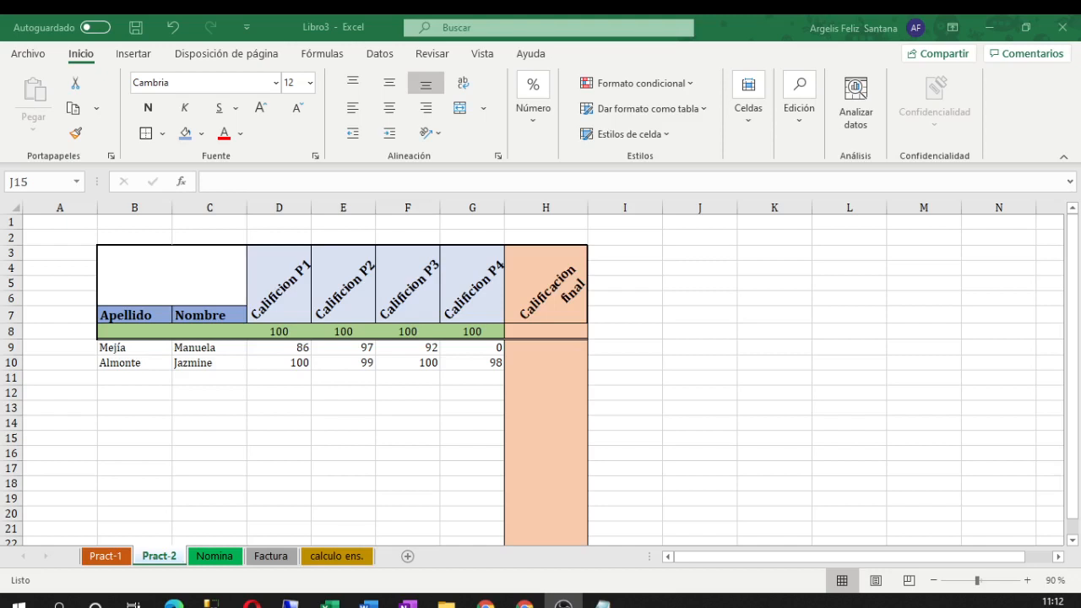
{"action": "left_click", "coordinate": [329, 605]}
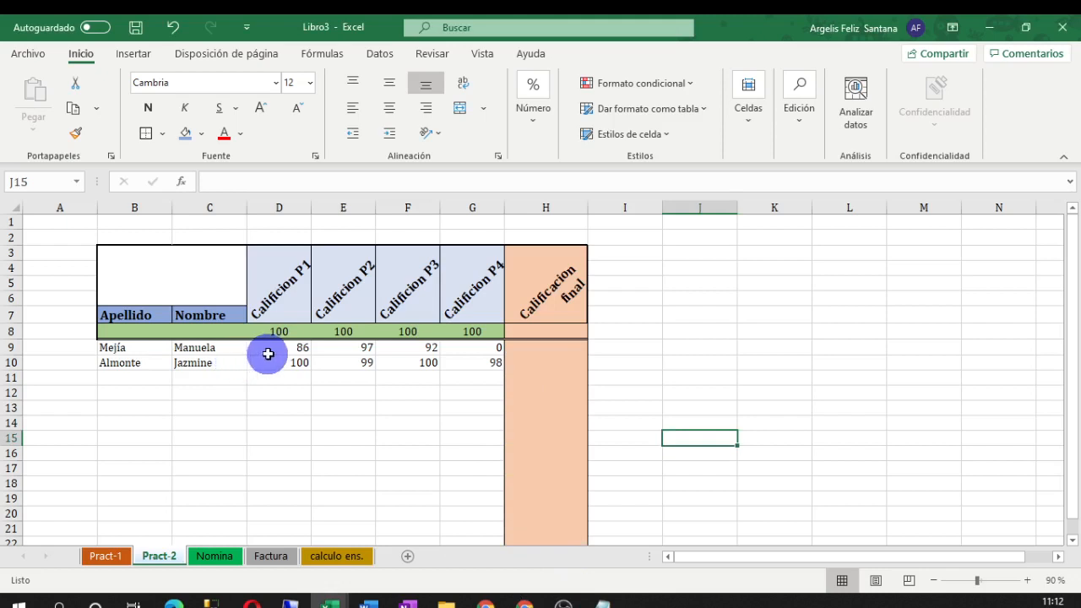
{"action": "left_click_drag", "start_coordinate": [278, 347], "coordinate": [473, 346]}
{"action": "left_click", "coordinate": [675, 349]}
{"action": "left_click_drag", "start_coordinate": [295, 361], "coordinate": [457, 361]}
{"action": "left_click", "coordinate": [748, 374]}
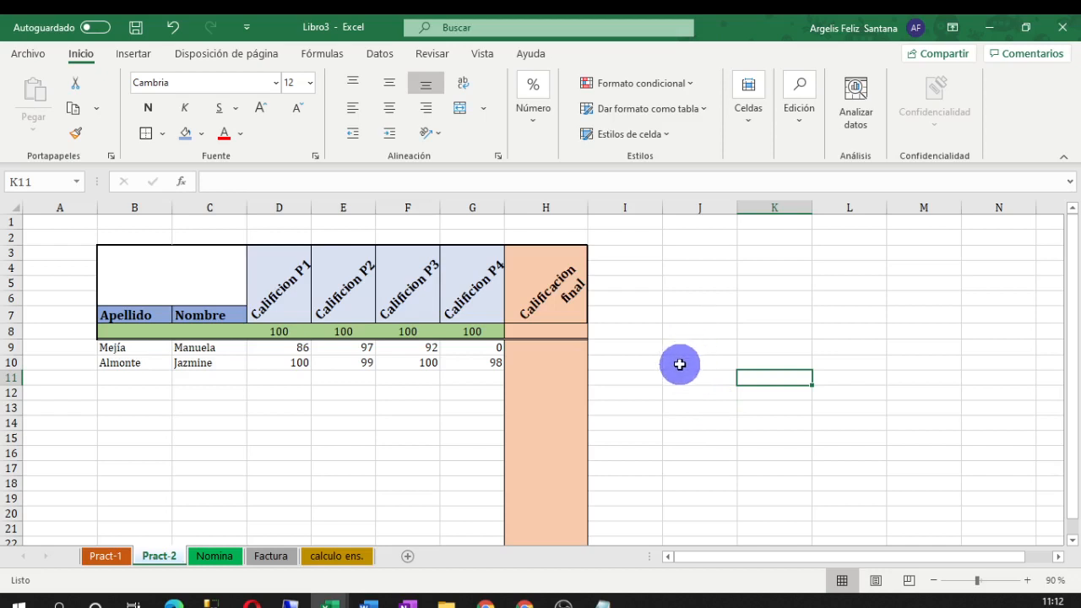
{"action": "left_click", "coordinate": [635, 346]}
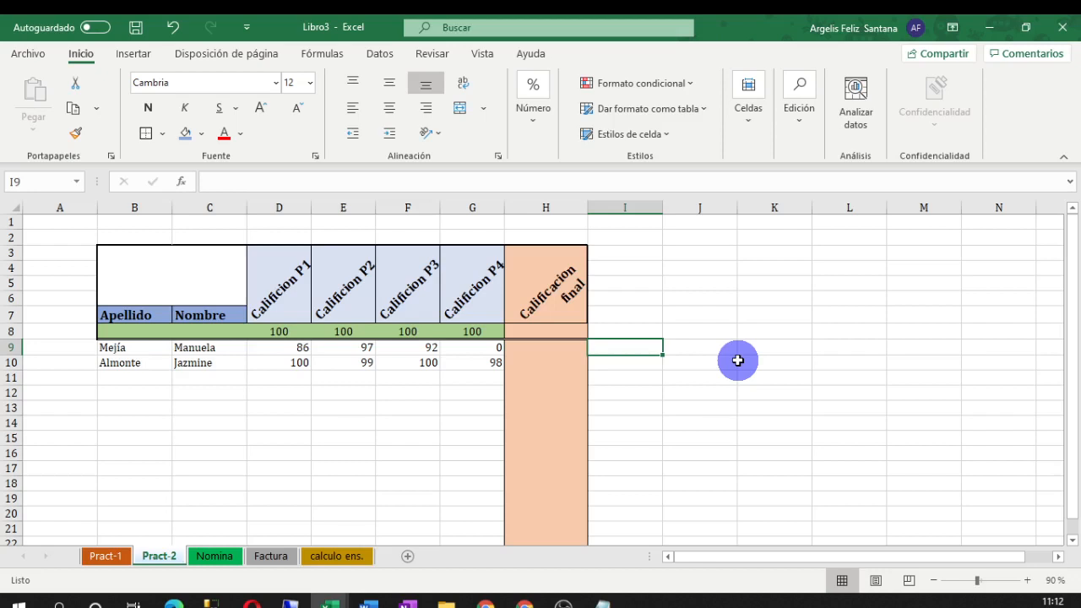
Clear the stray text from I8 and label J8 'maual'
{"action": "left_click", "coordinate": [716, 346]}
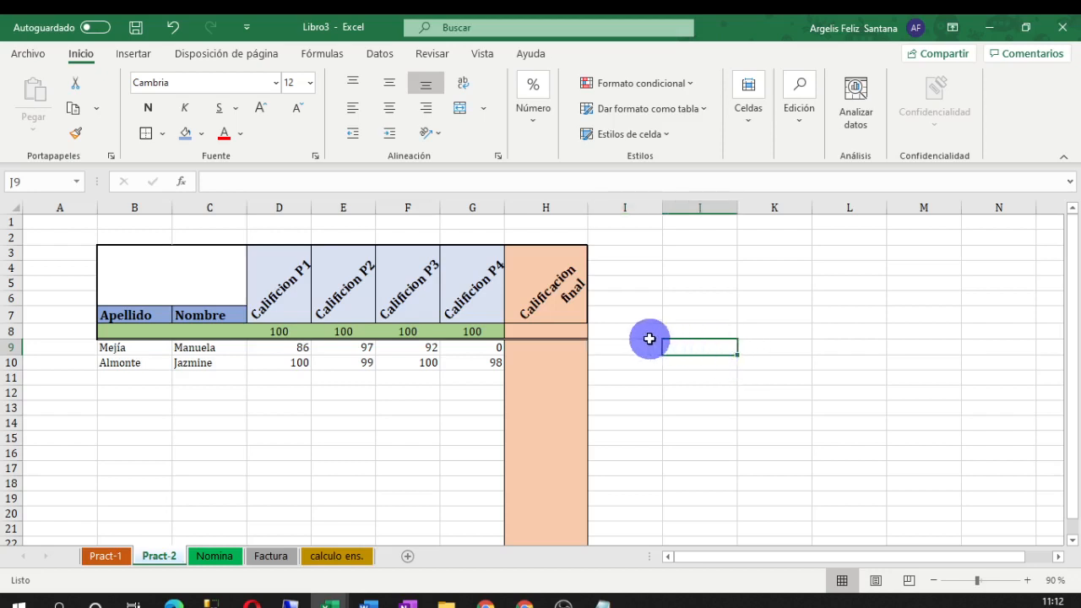
{"action": "left_click", "coordinate": [649, 338]}
{"action": "left_click", "coordinate": [694, 350]}
{"action": "left_click", "coordinate": [644, 331]}
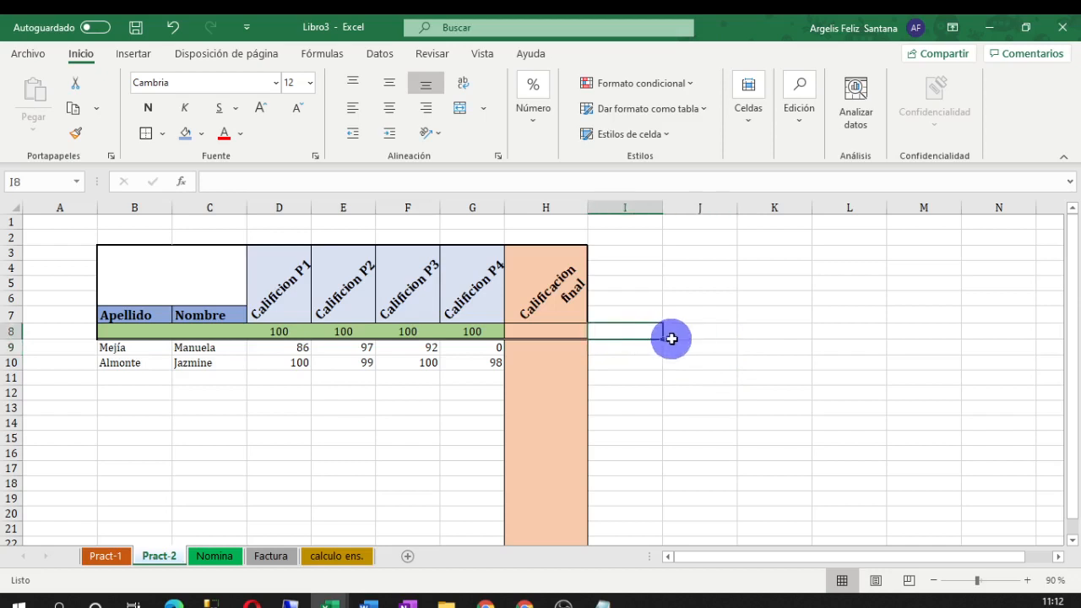
{"action": "type", "text": "esc"}
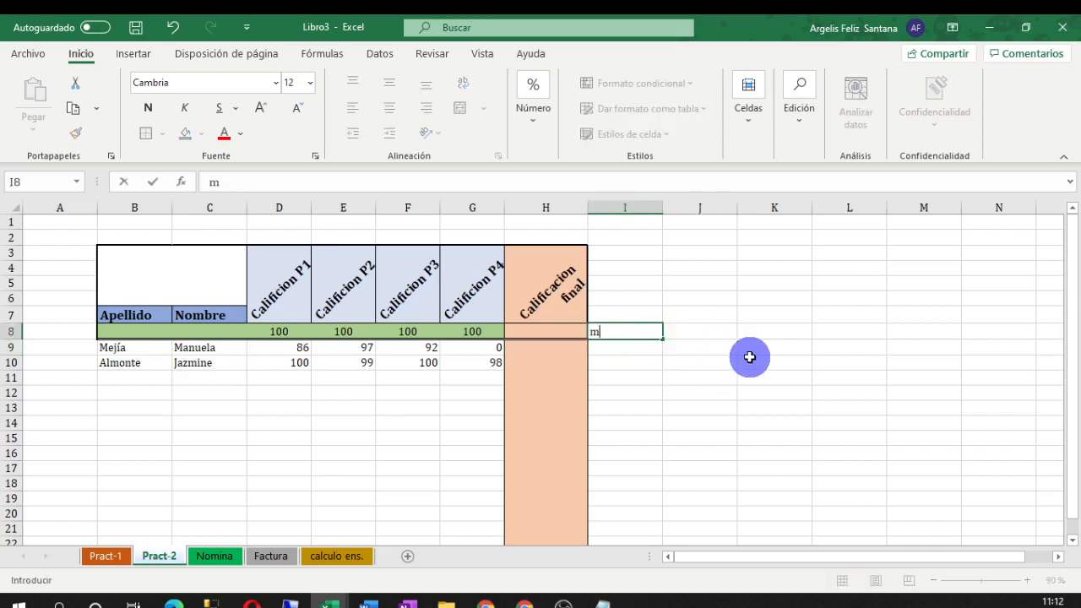
{"action": "key", "text": "BackSpace"}
{"action": "key", "text": "BackSpace"}
{"action": "key", "text": "BackSpace"}
{"action": "key", "text": "Tab"}
{"action": "type", "text": "mauañ"}
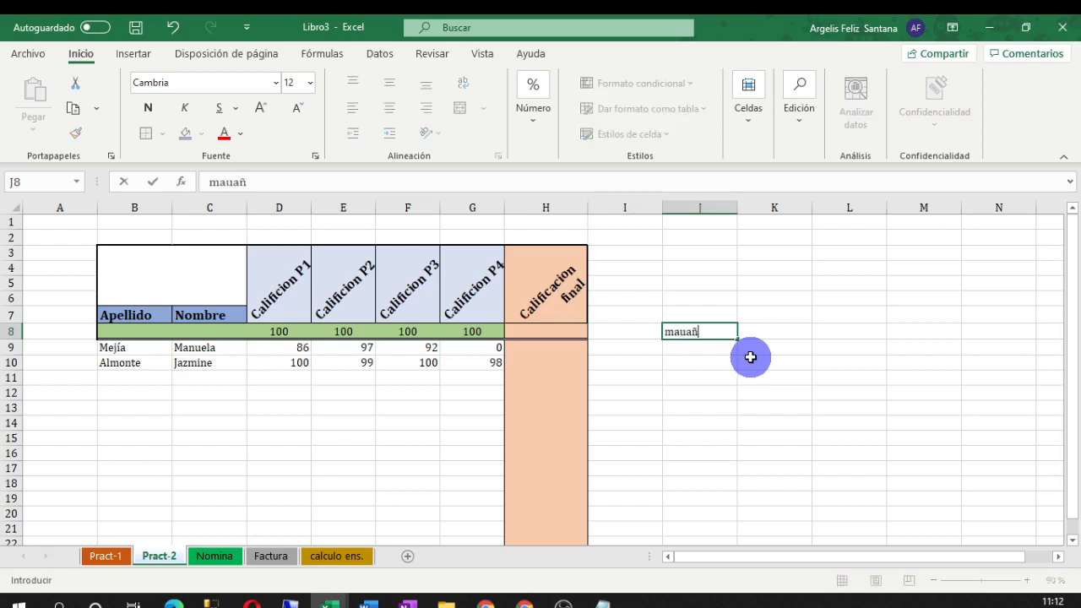
{"action": "key", "text": "BackSpace"}
{"action": "type", "text": "l"}
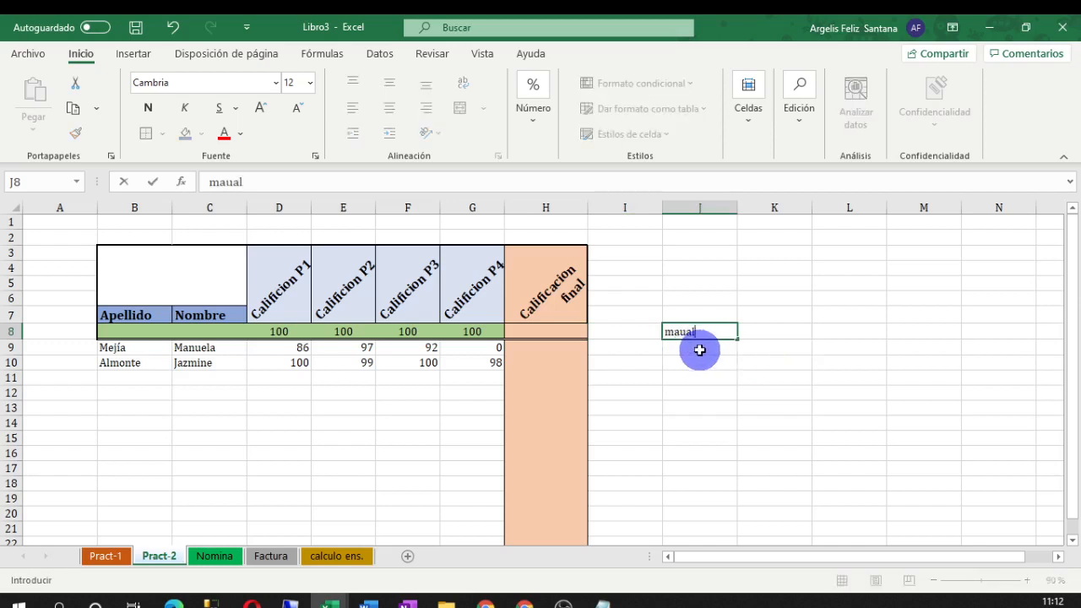
{"action": "key", "text": "Return"}
Enter =(D9+E9+F9+G9)/4 in J9, giving 68.75
{"action": "type", "text": "="}
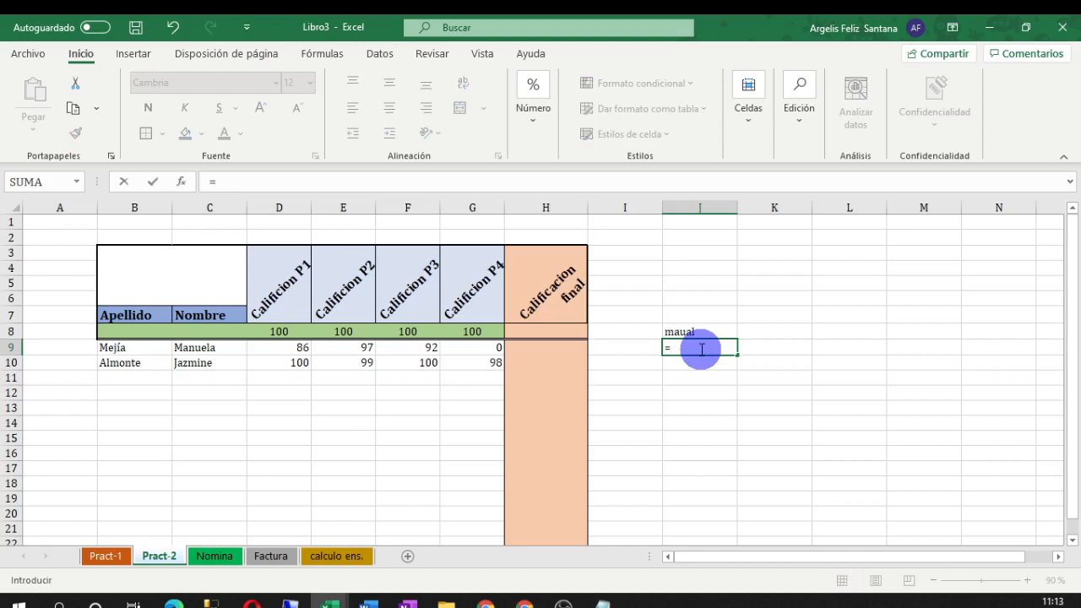
{"action": "type", "text": "("}
{"action": "left_click", "coordinate": [297, 351]}
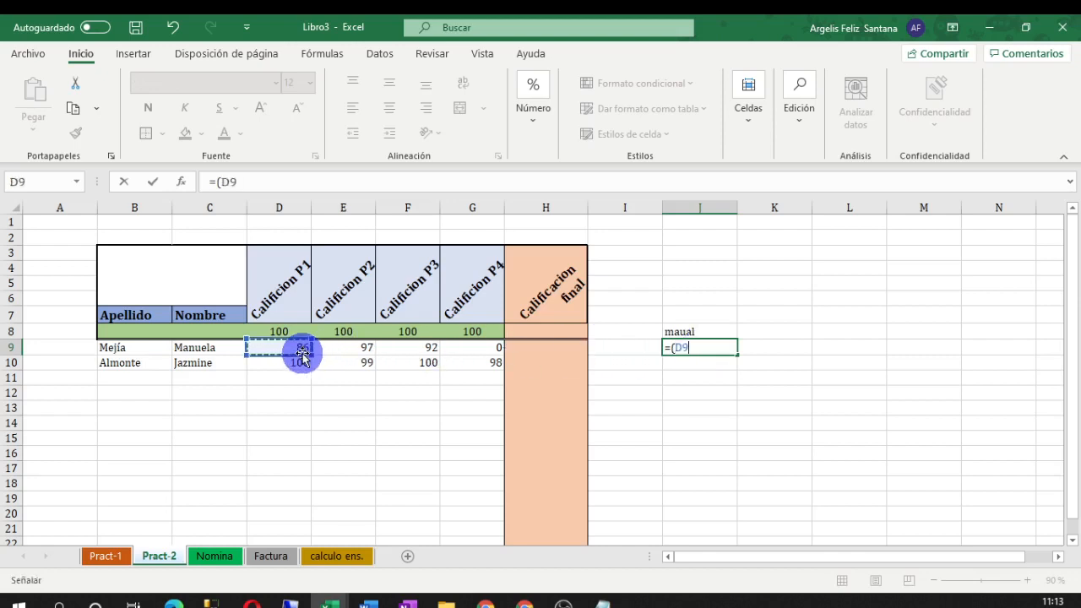
{"action": "type", "text": "+"}
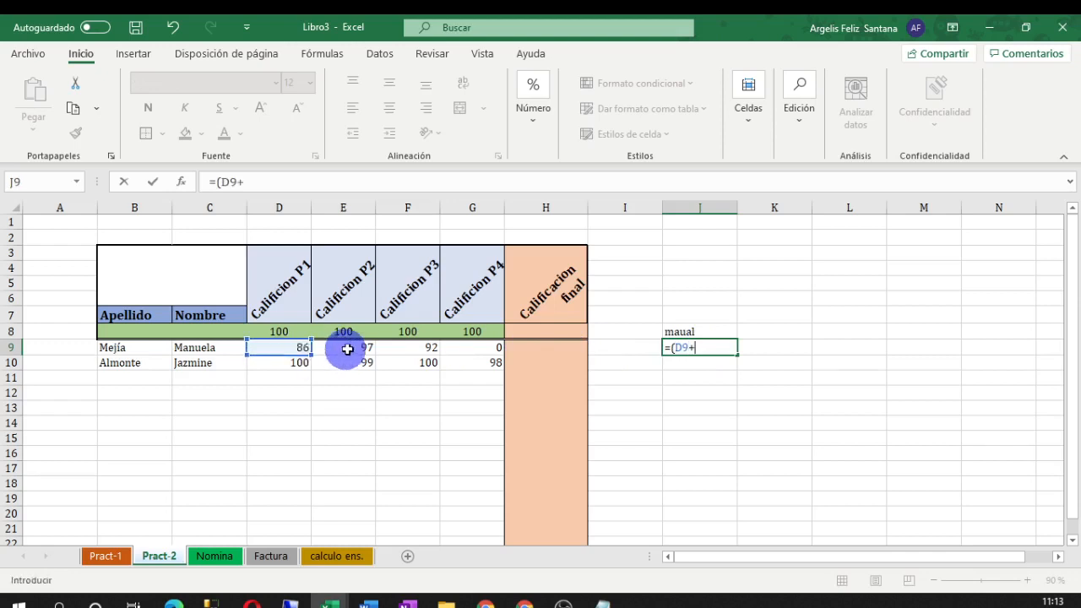
{"action": "left_click", "coordinate": [358, 347]}
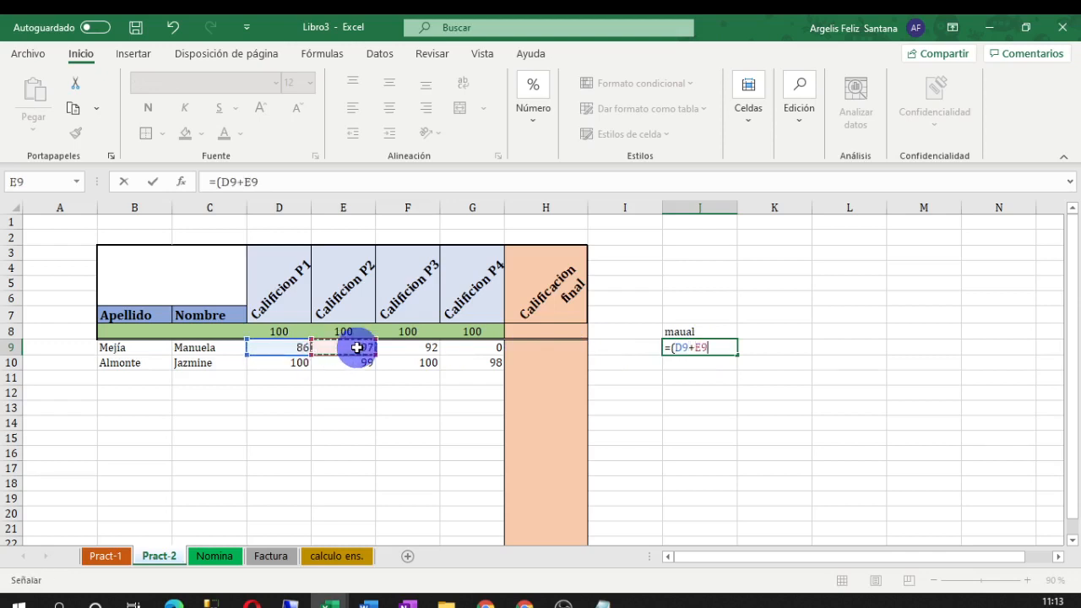
{"action": "type", "text": "+"}
{"action": "left_click", "coordinate": [394, 352]}
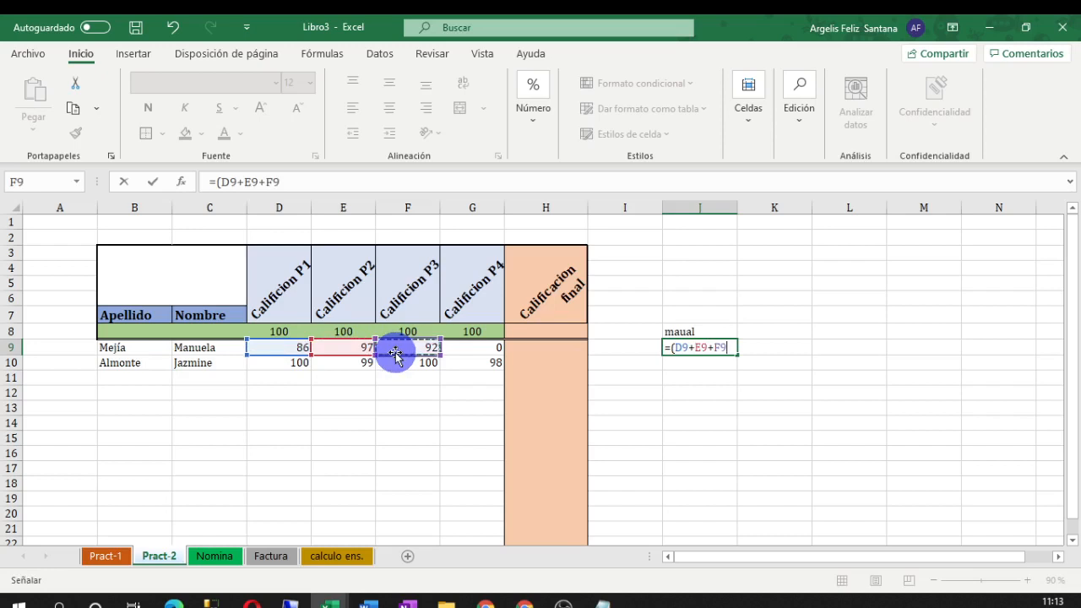
{"action": "type", "text": "+"}
{"action": "left_click", "coordinate": [458, 349]}
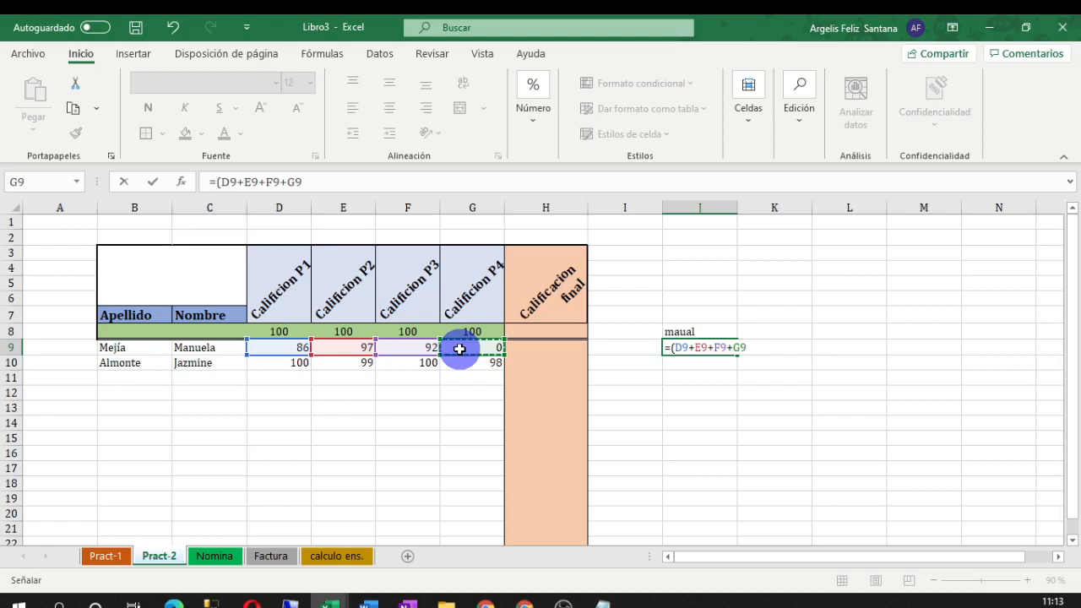
{"action": "type", "text": ")/"}
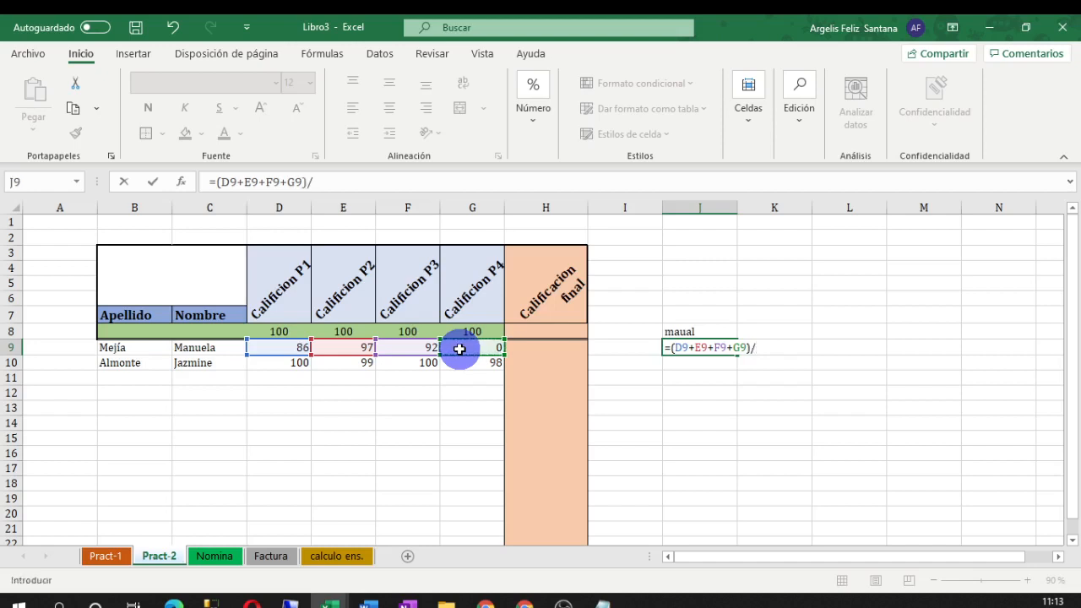
{"action": "type", "text": "4"}
{"action": "key", "text": "Return"}
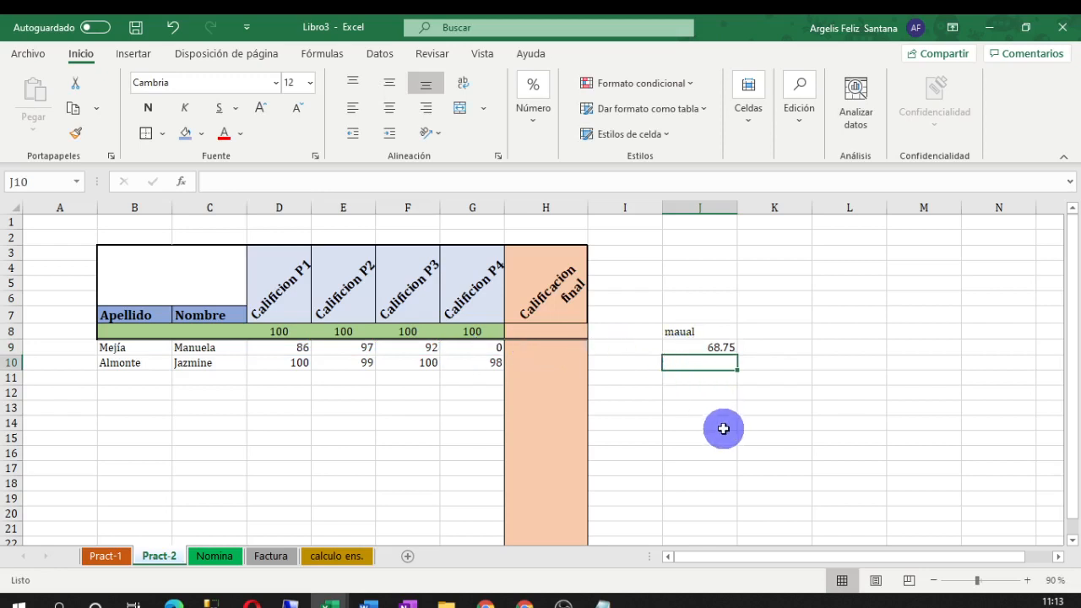
Label K8 'Automatica' and enter =PROMEDIO(D9:G9) in K9, returning 68.75
{"action": "left_click", "coordinate": [772, 332]}
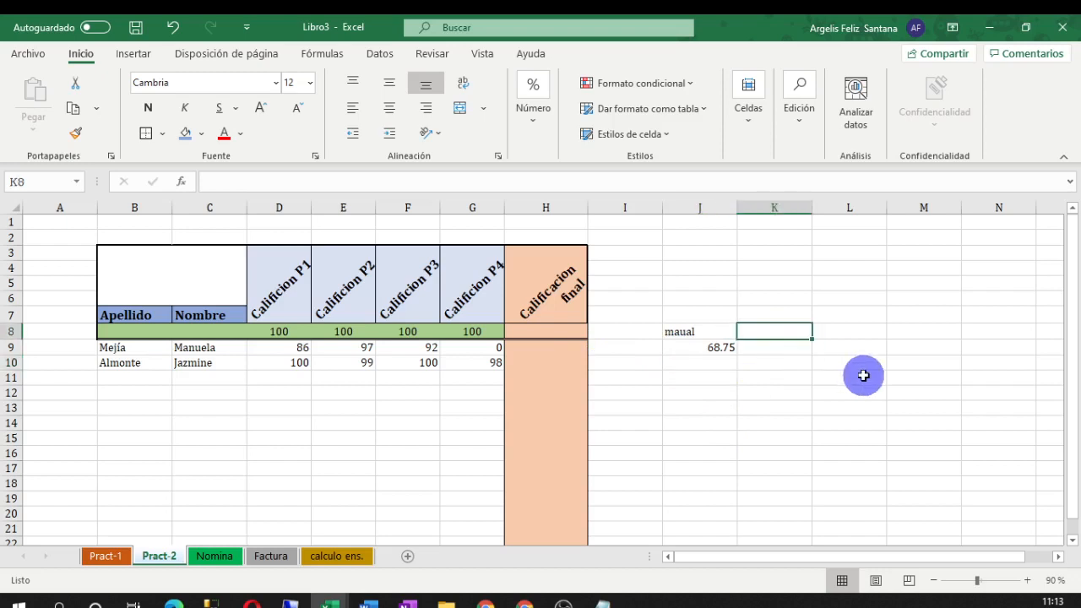
{"action": "type", "text": "Aut"}
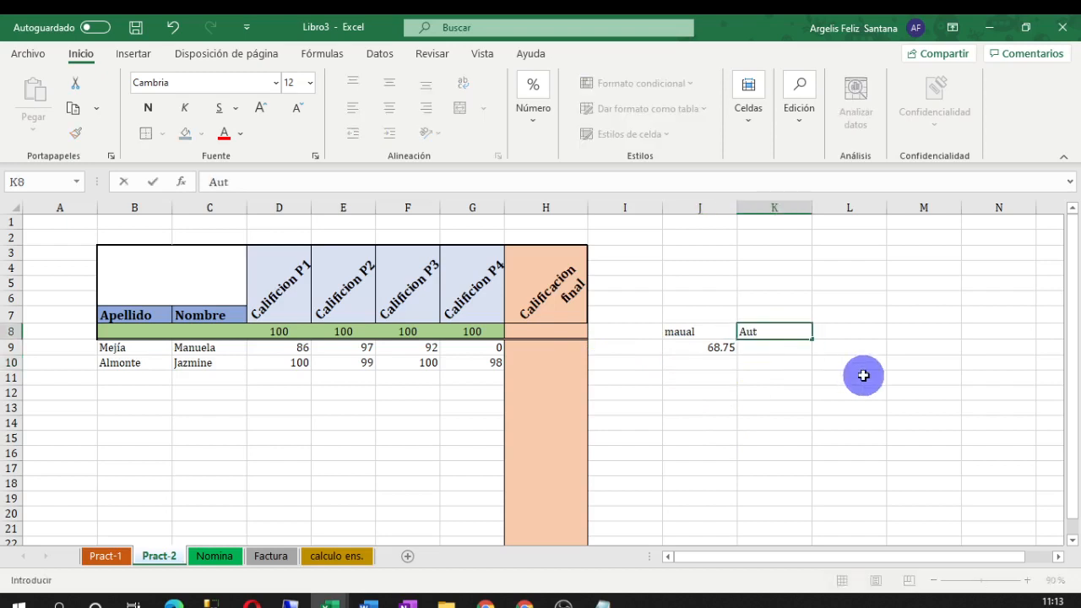
{"action": "type", "text": "omatica"}
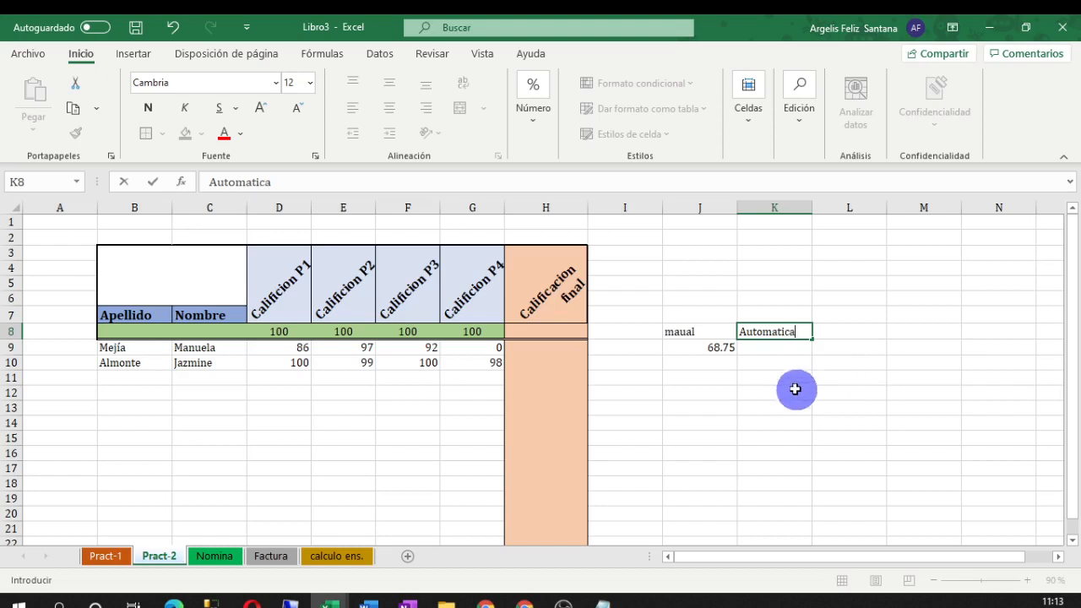
{"action": "left_click", "coordinate": [783, 346]}
{"action": "type", "text": "="}
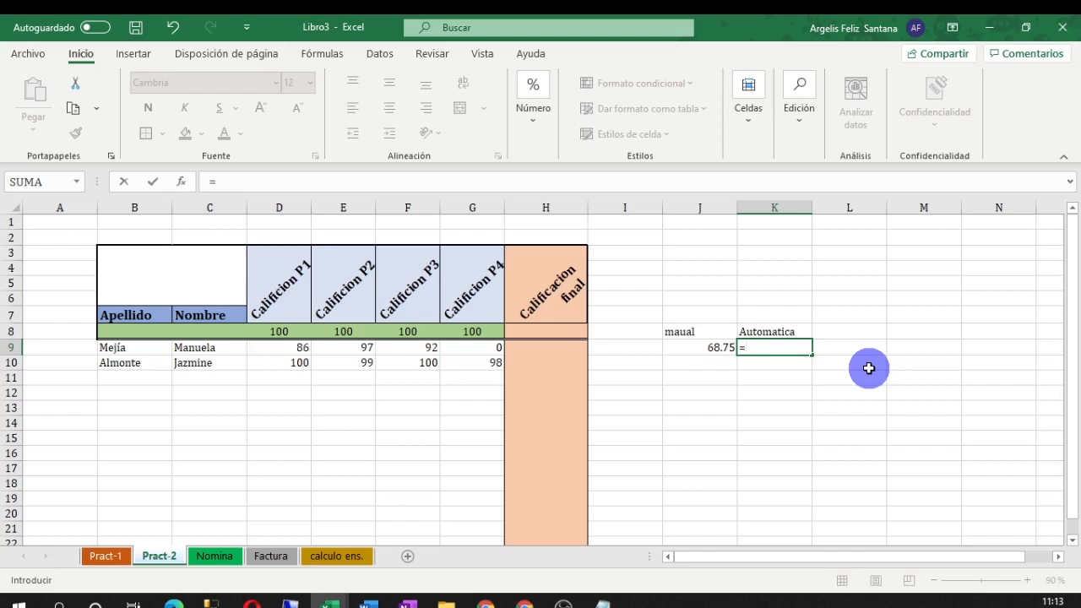
{"action": "type", "text": "prome"}
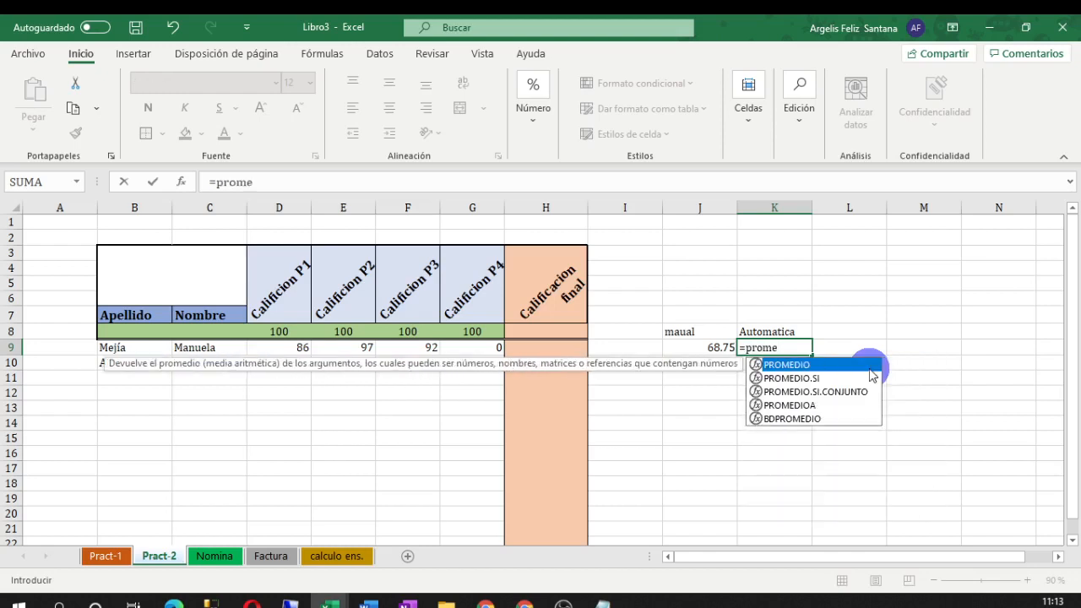
{"action": "double_click", "coordinate": [786, 365]}
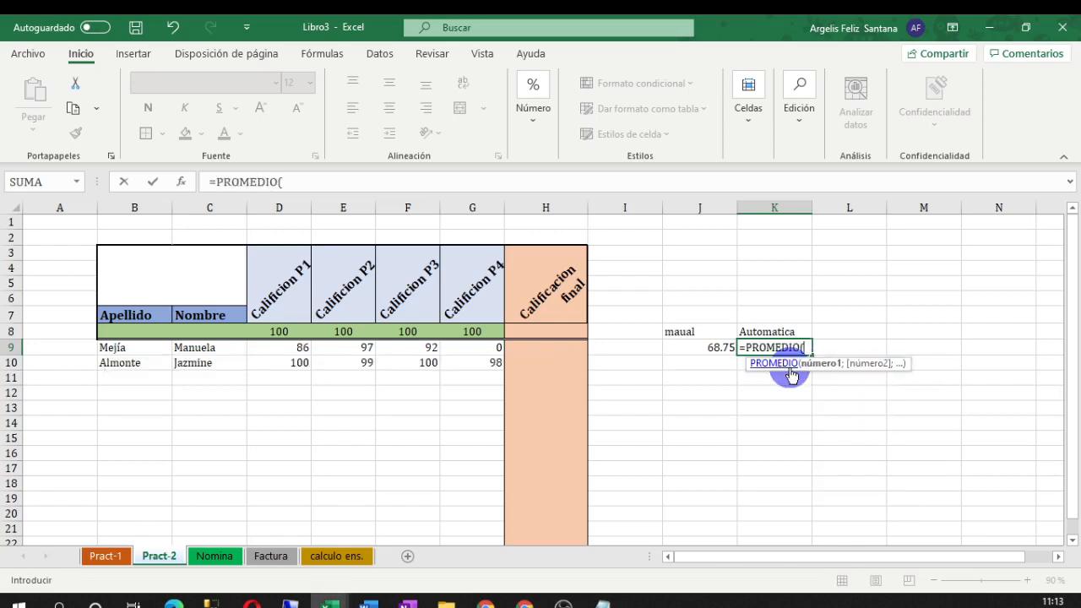
{"action": "left_click_drag", "start_coordinate": [285, 345], "coordinate": [444, 352]}
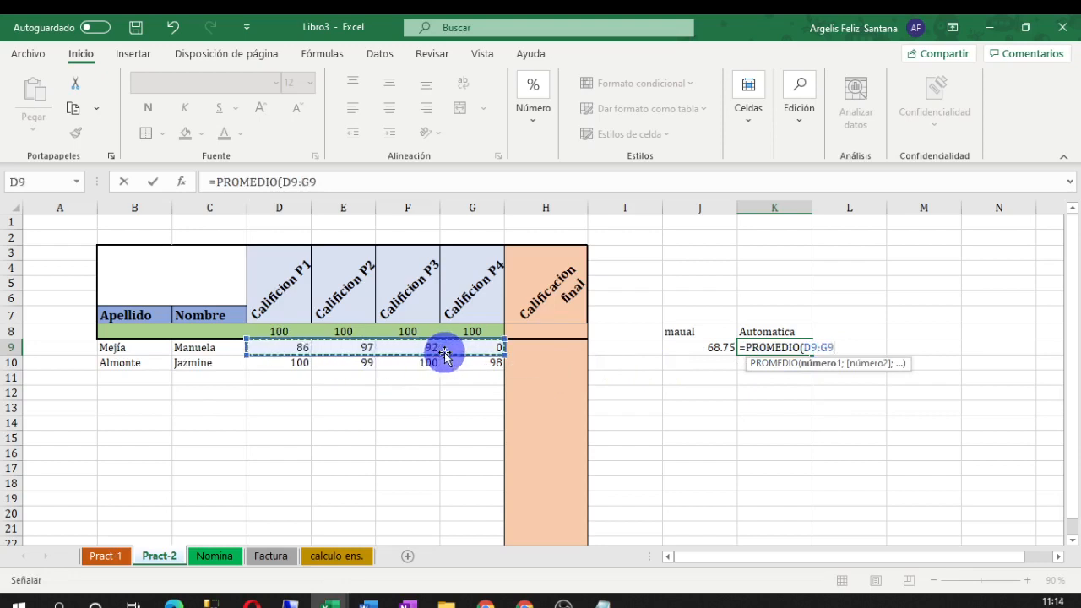
{"action": "type", "text": ")"}
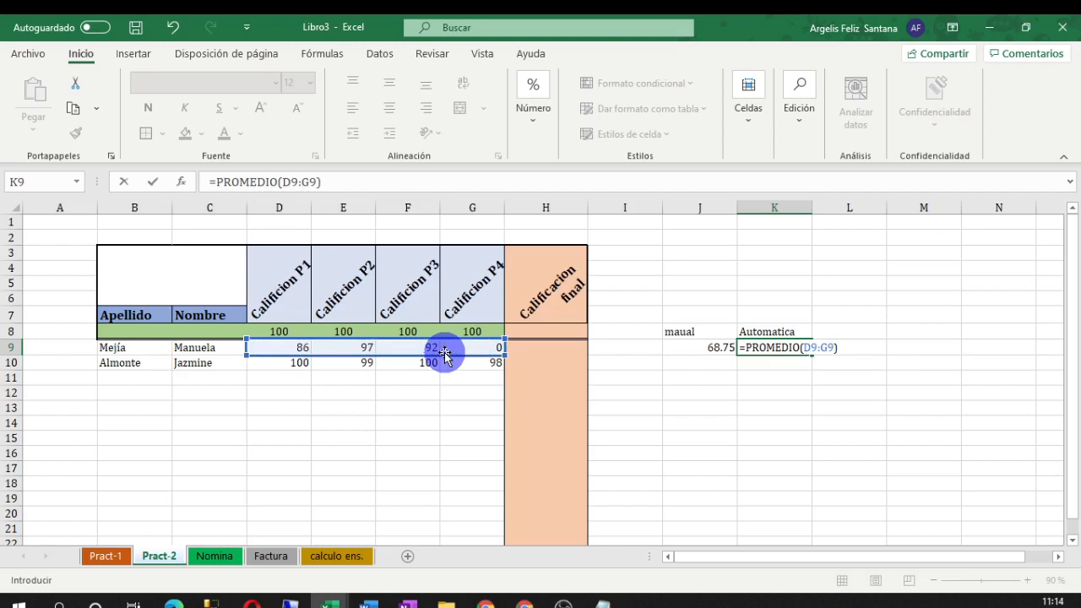
{"action": "key", "text": "Return"}
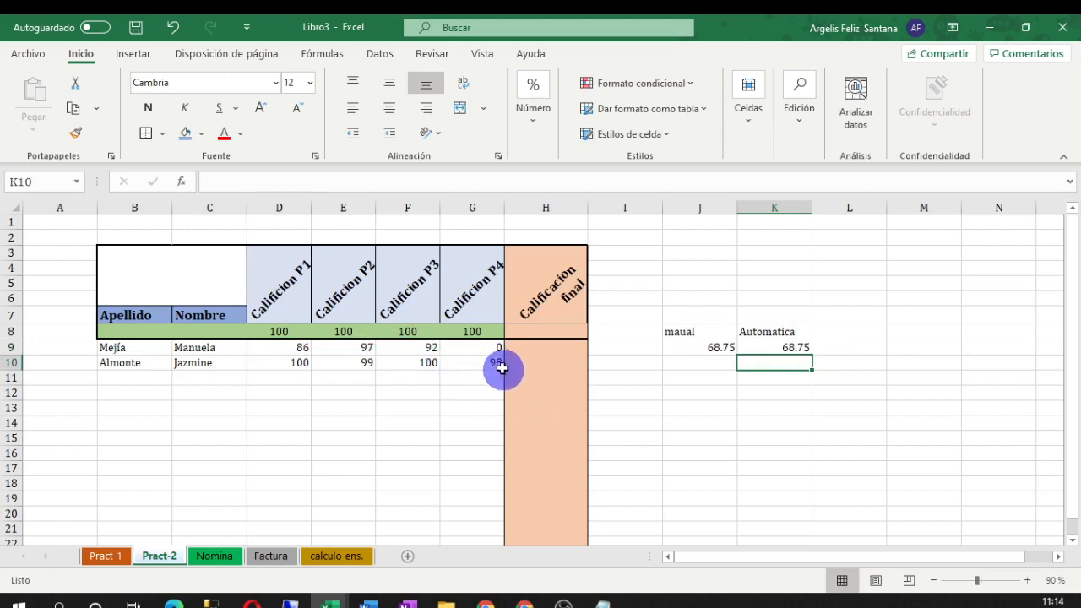
{"action": "left_click", "coordinate": [482, 347]}
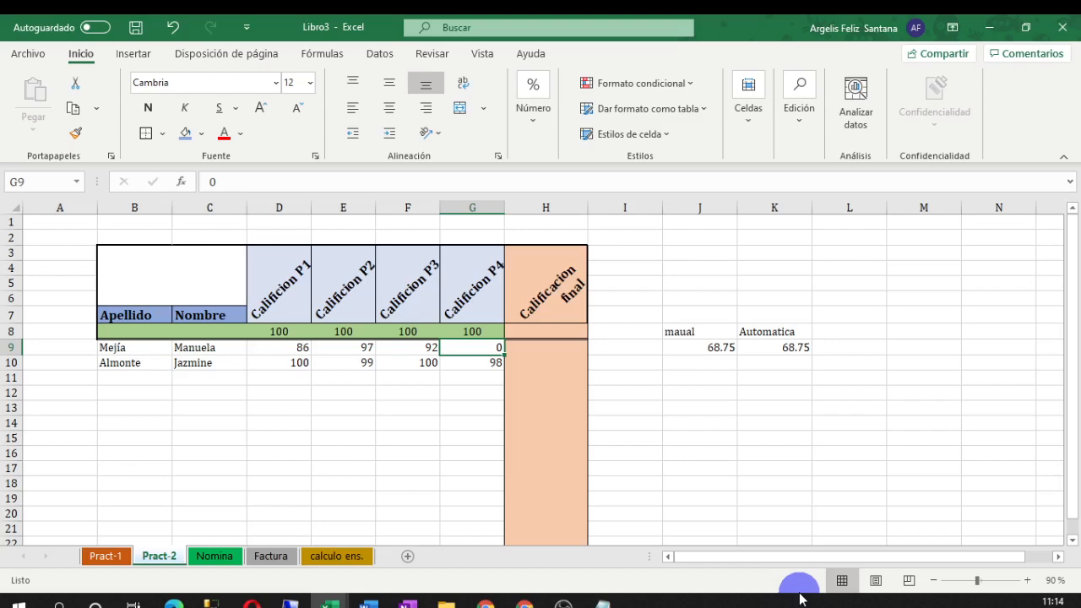
{"action": "left_click", "coordinate": [1026, 580]}
{"action": "left_click", "coordinate": [1027, 580]}
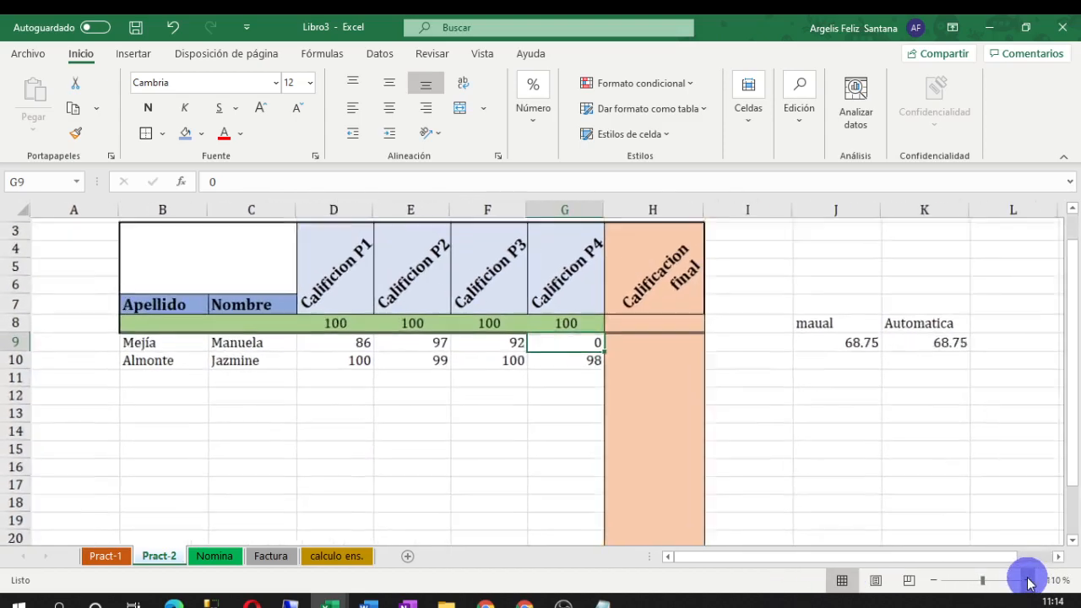
{"action": "left_click_drag", "start_coordinate": [869, 558], "coordinate": [917, 566]}
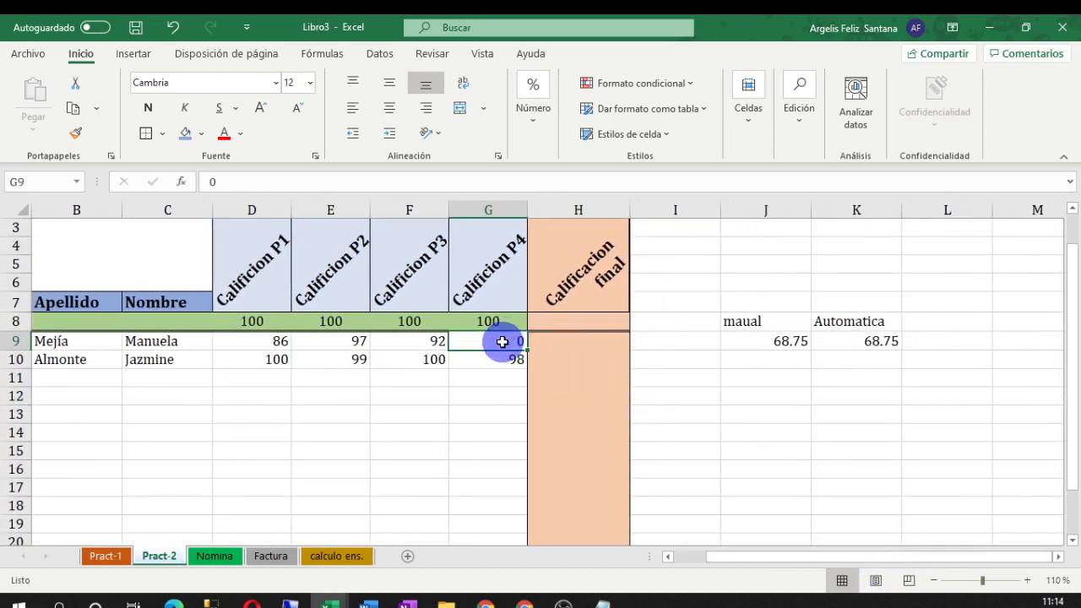
{"action": "key", "text": "Delete"}
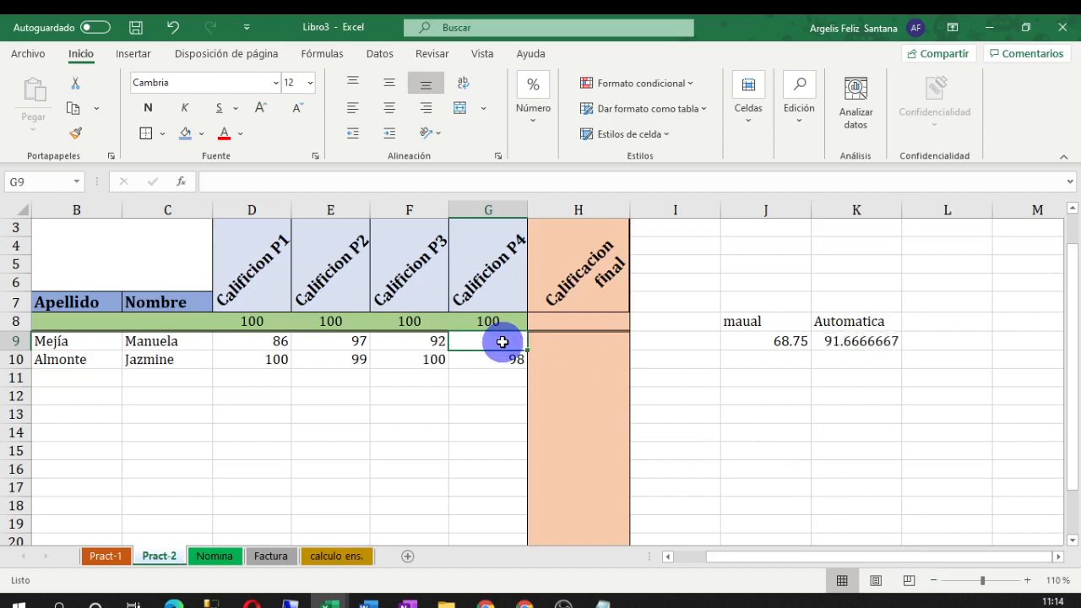
{"action": "left_click", "coordinate": [828, 343]}
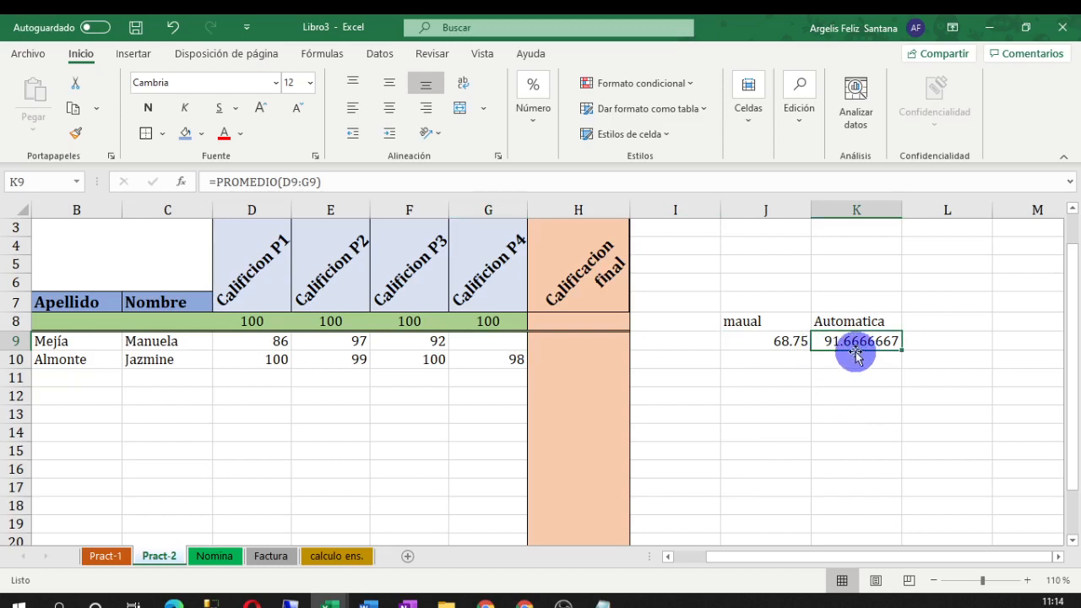
{"action": "left_click", "coordinate": [765, 340]}
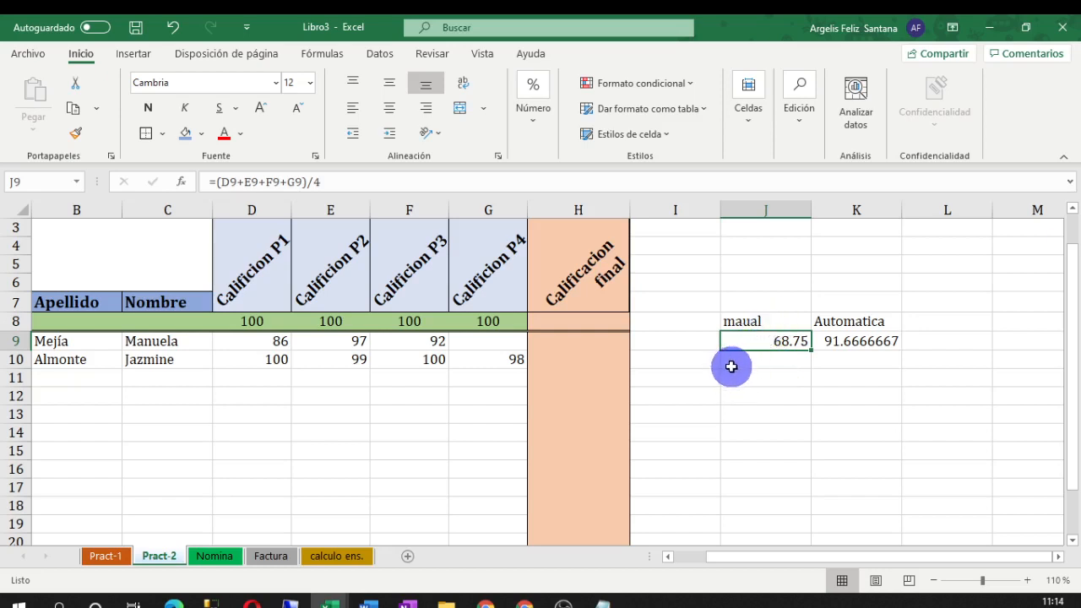
{"action": "left_click", "coordinate": [486, 340]}
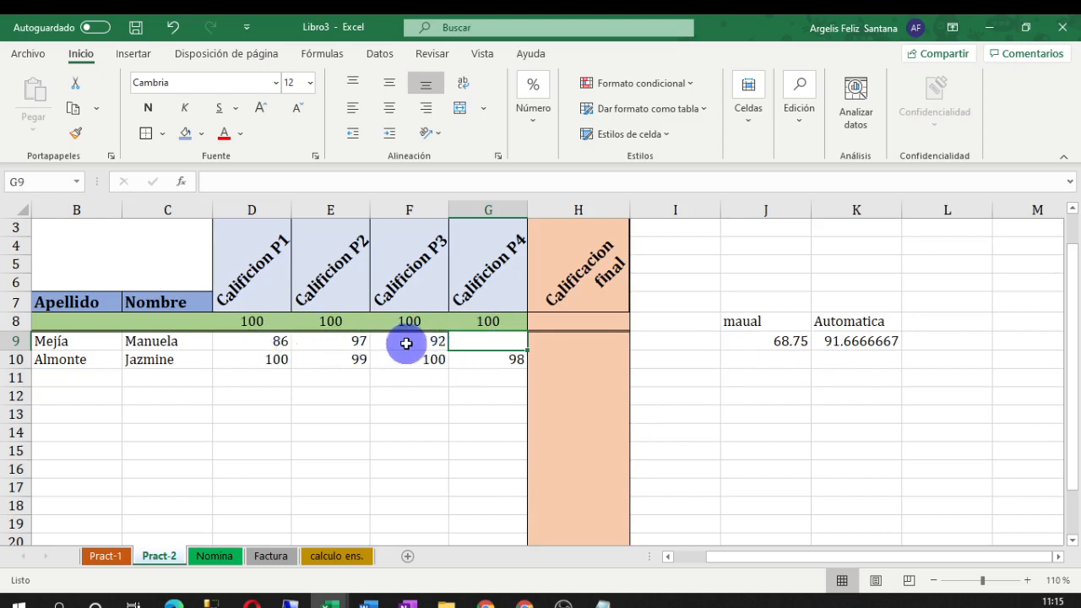
{"action": "left_click", "coordinate": [830, 347]}
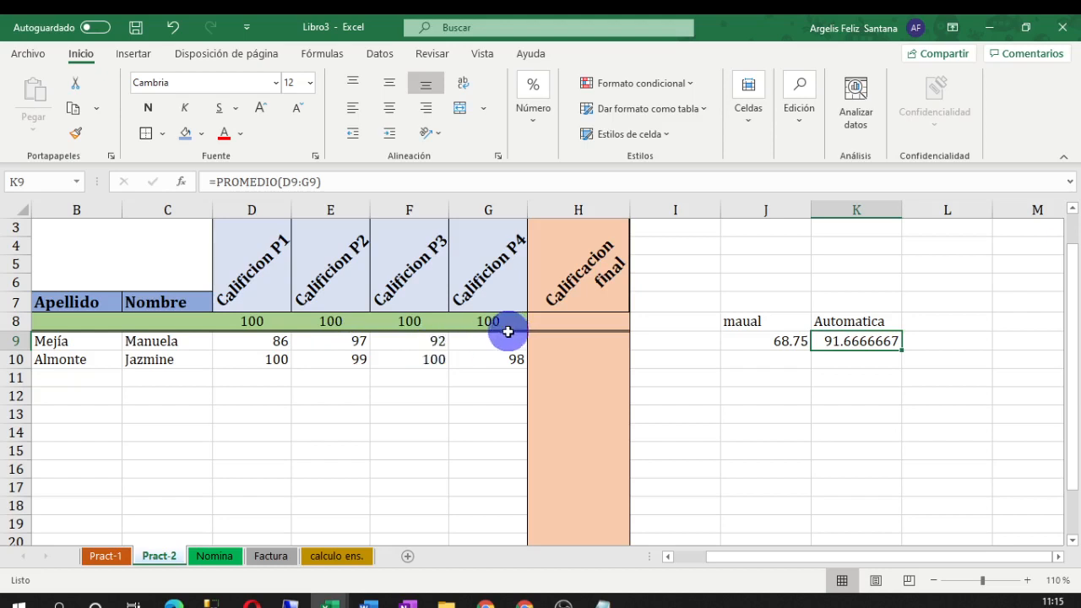
{"action": "left_click", "coordinate": [483, 342]}
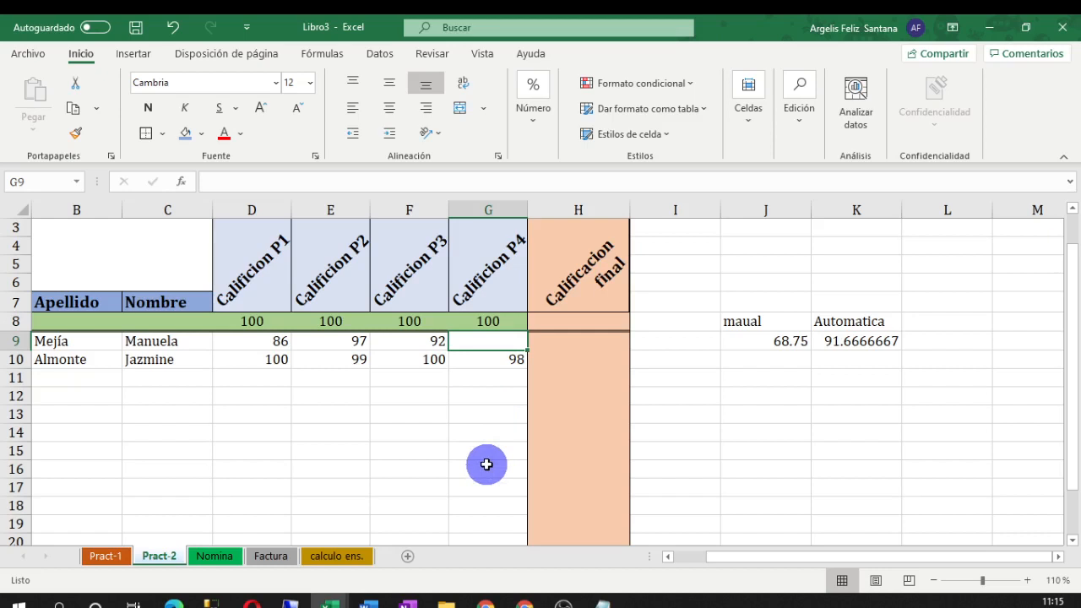
{"action": "type", "text": "85"}
Commit 85 in G9 and check that K9's PROMEDIO now returns 90
{"action": "key", "text": "Return"}
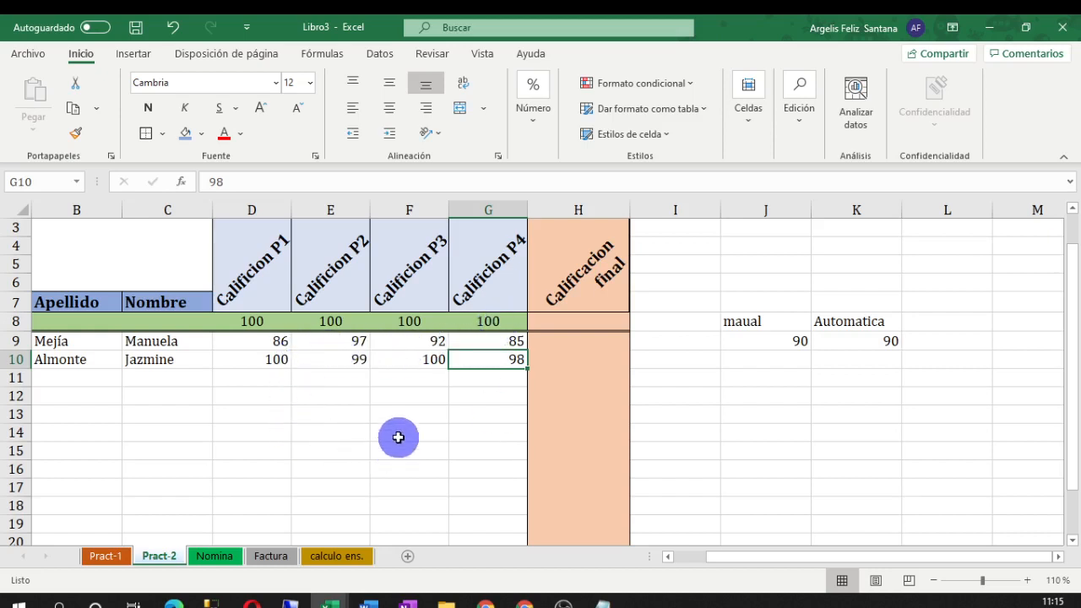
{"action": "left_click", "coordinate": [834, 337]}
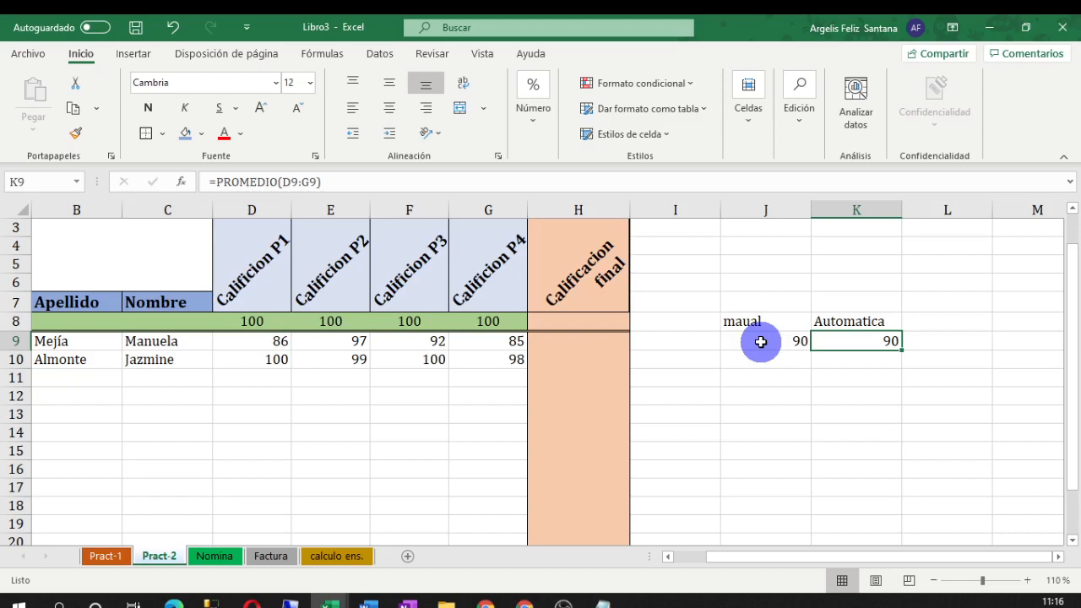
Delete the maual/Automatica comparison in J8:K10 and begin a =PROMEDIO formula in H9
{"action": "left_click_drag", "start_coordinate": [741, 321], "coordinate": [870, 350]}
{"action": "key", "text": "Delete"}
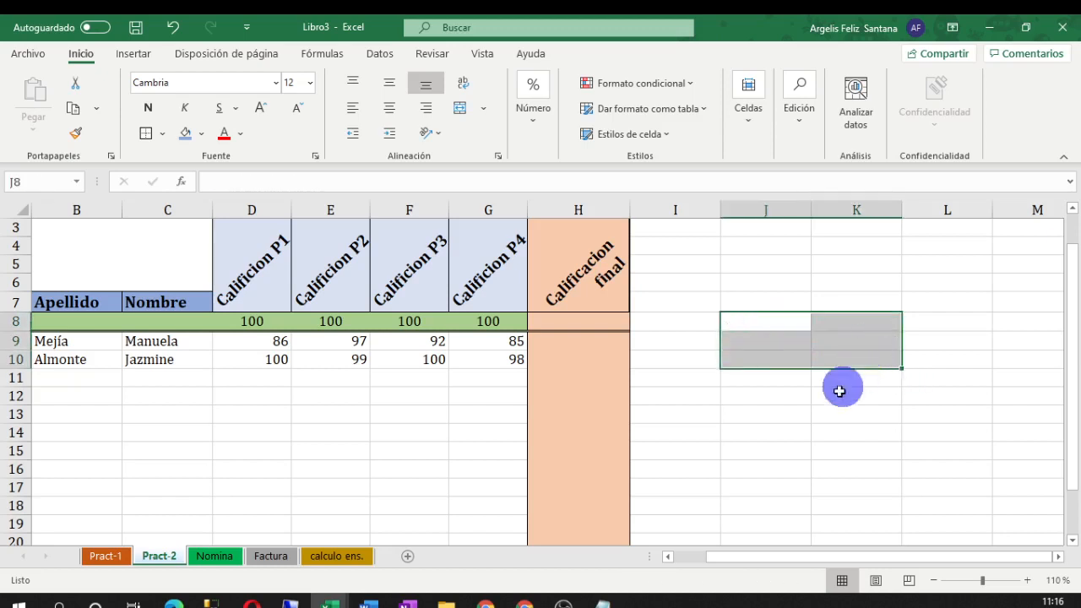
{"action": "left_click", "coordinate": [887, 416]}
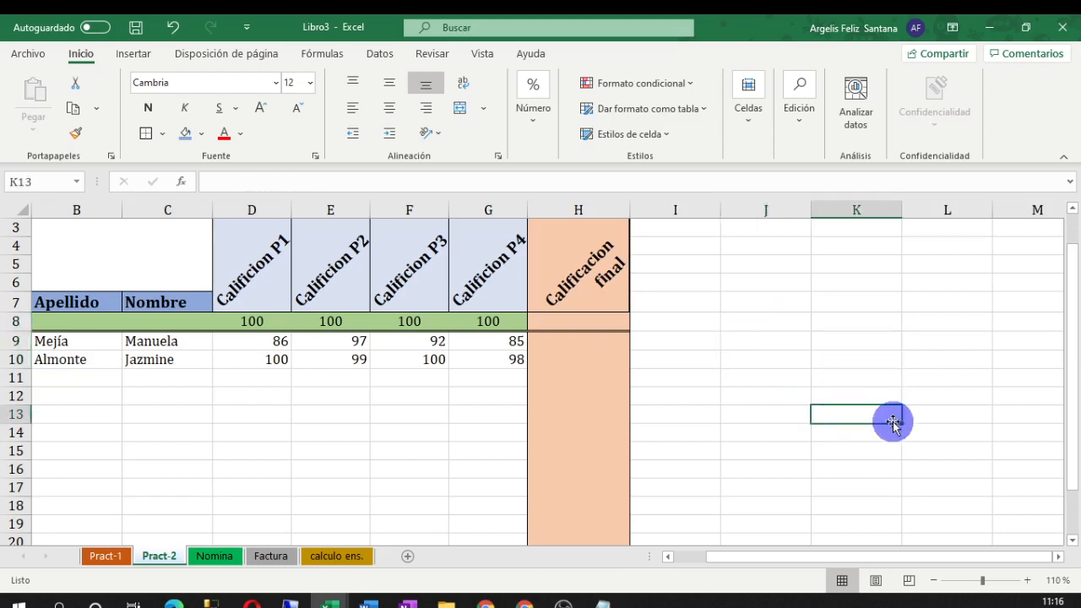
{"action": "left_click", "coordinate": [592, 342]}
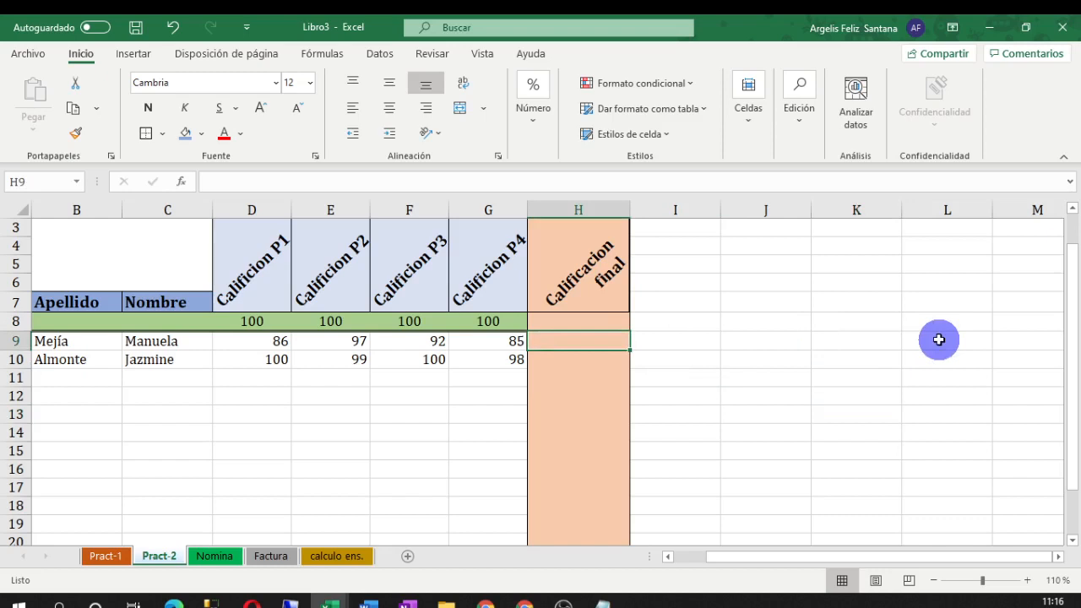
{"action": "type", "text": "=prome"}
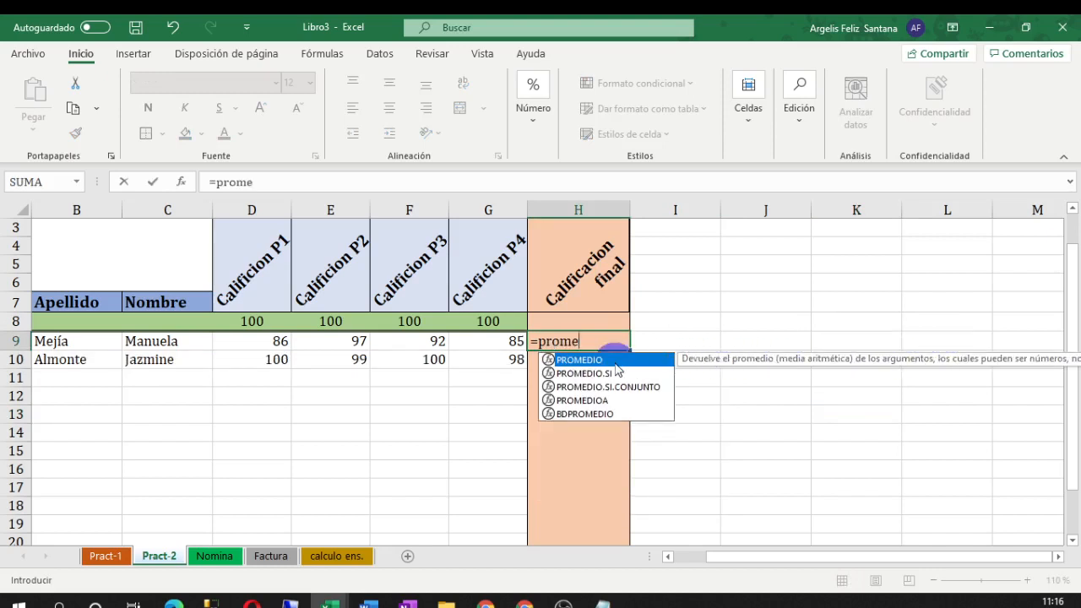
Enter =PROMEDIO(D9:G9) in H9 as the first student's final grade
{"action": "key", "text": "Tab"}
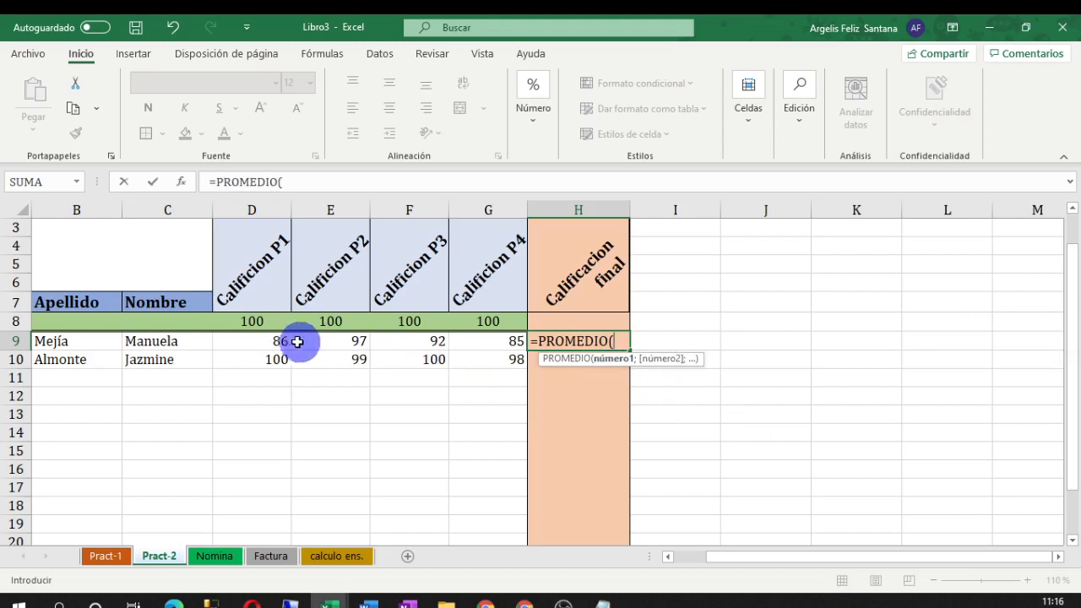
{"action": "left_click_drag", "start_coordinate": [265, 343], "coordinate": [473, 347]}
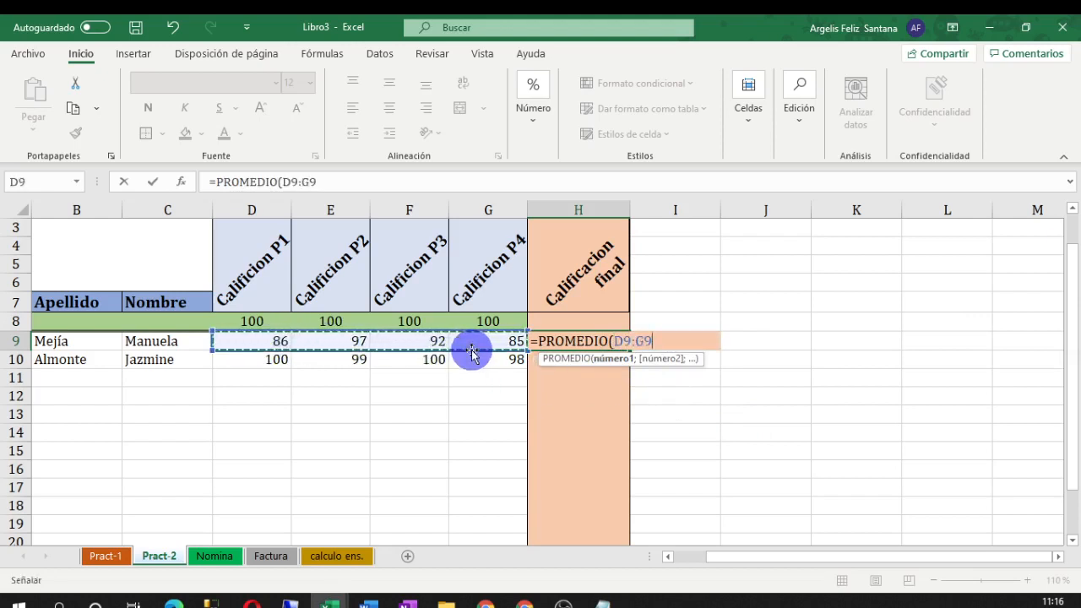
{"action": "type", "text": "9"}
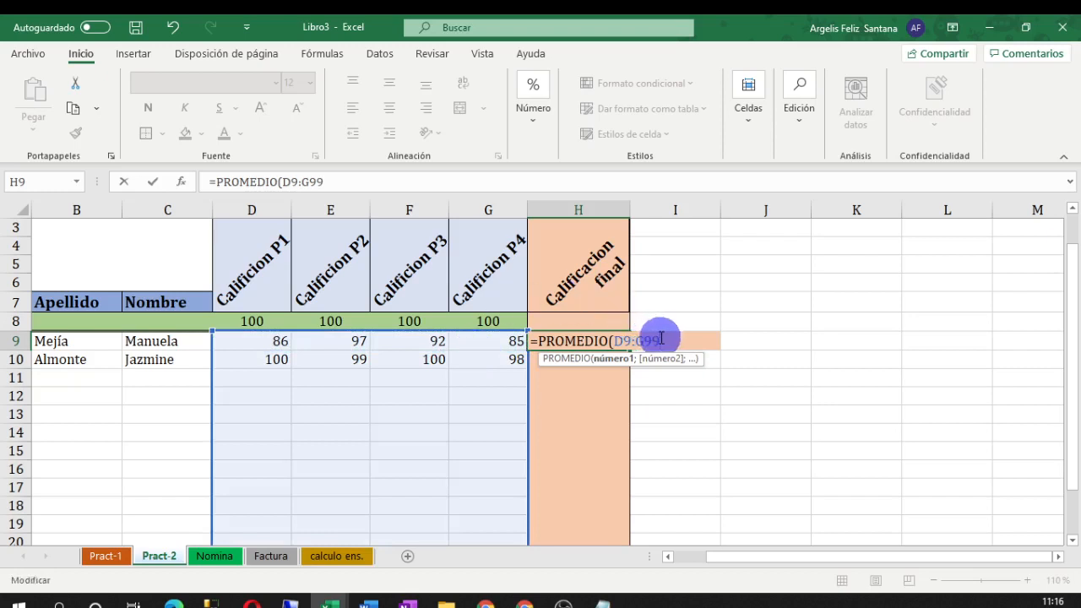
{"action": "key", "text": "Escape"}
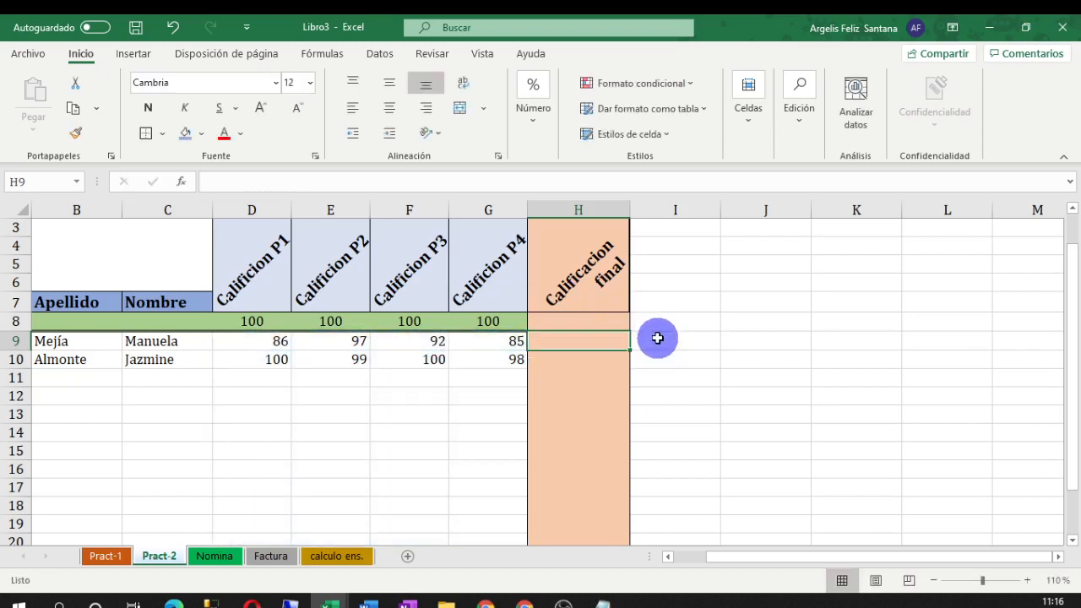
{"action": "type", "text": "="}
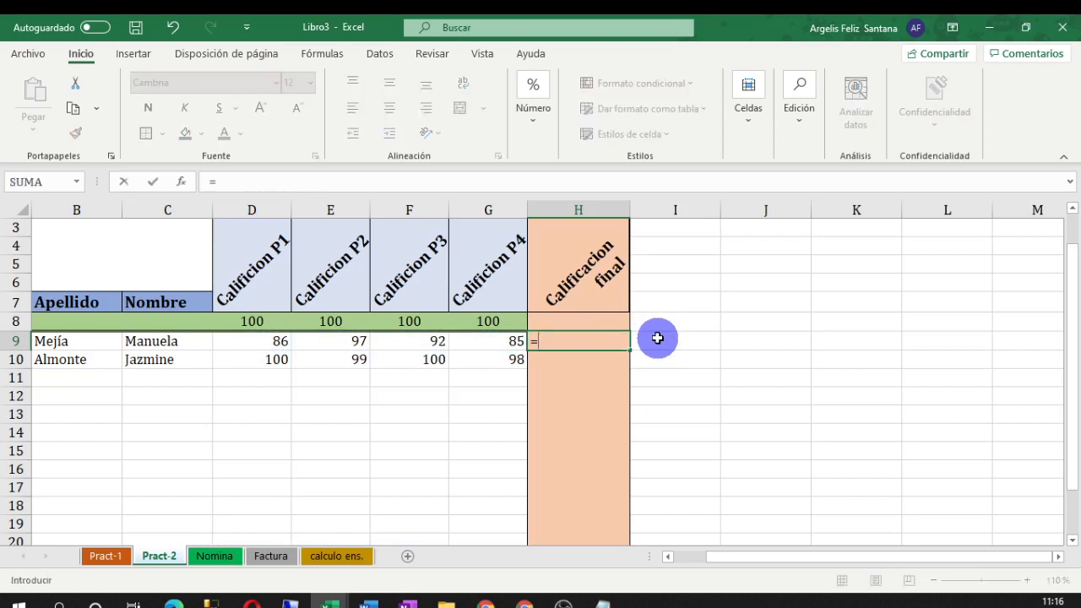
{"action": "type", "text": "prom"}
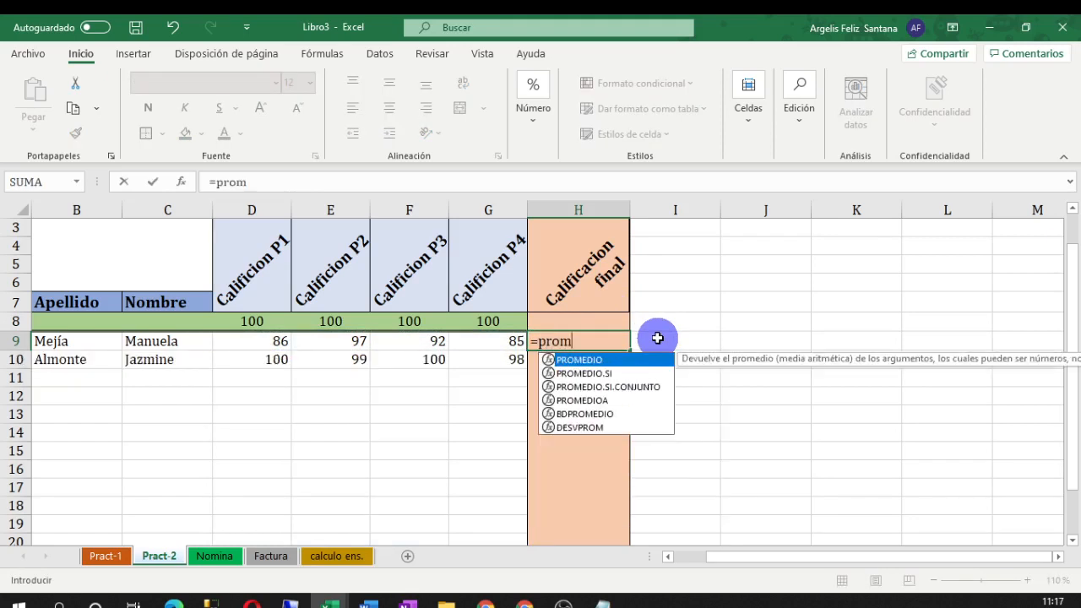
{"action": "type", "text": "er"}
{"action": "key", "text": "BackSpace"}
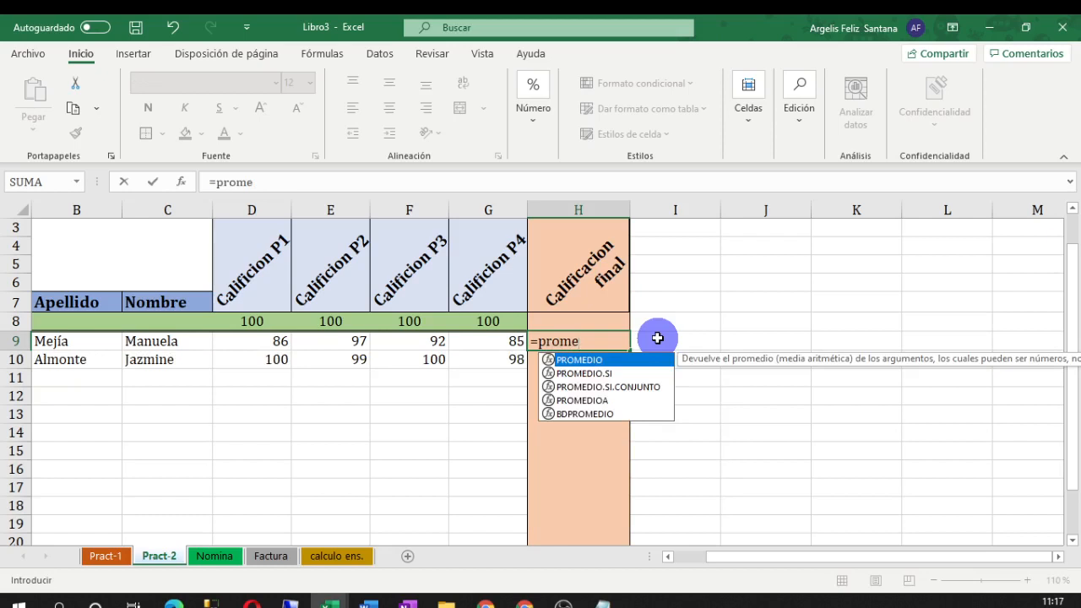
{"action": "double_click", "coordinate": [595, 360]}
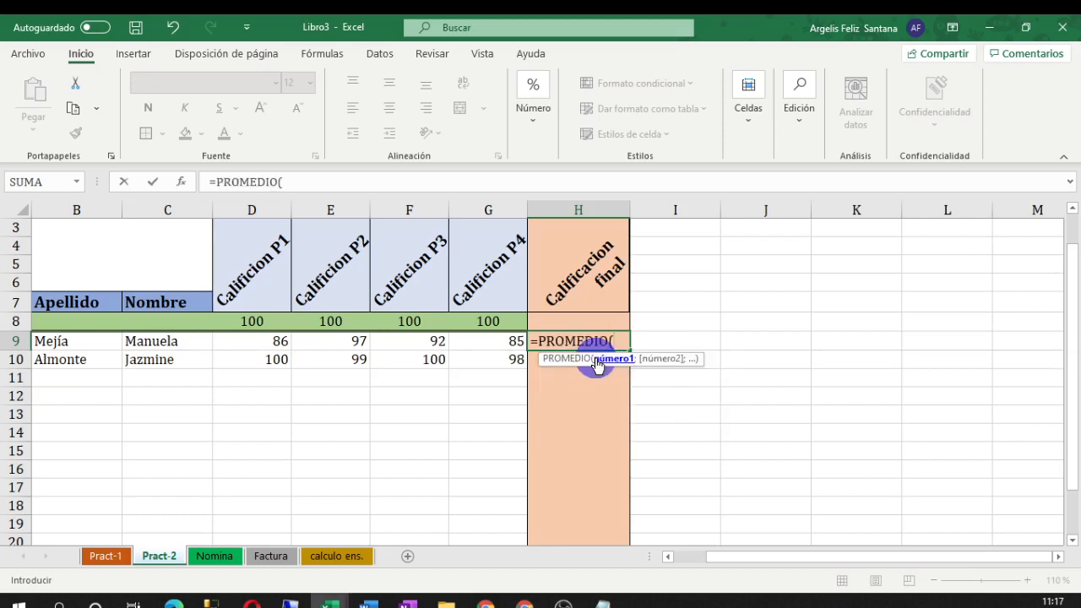
{"action": "left_click_drag", "start_coordinate": [283, 340], "coordinate": [448, 343]}
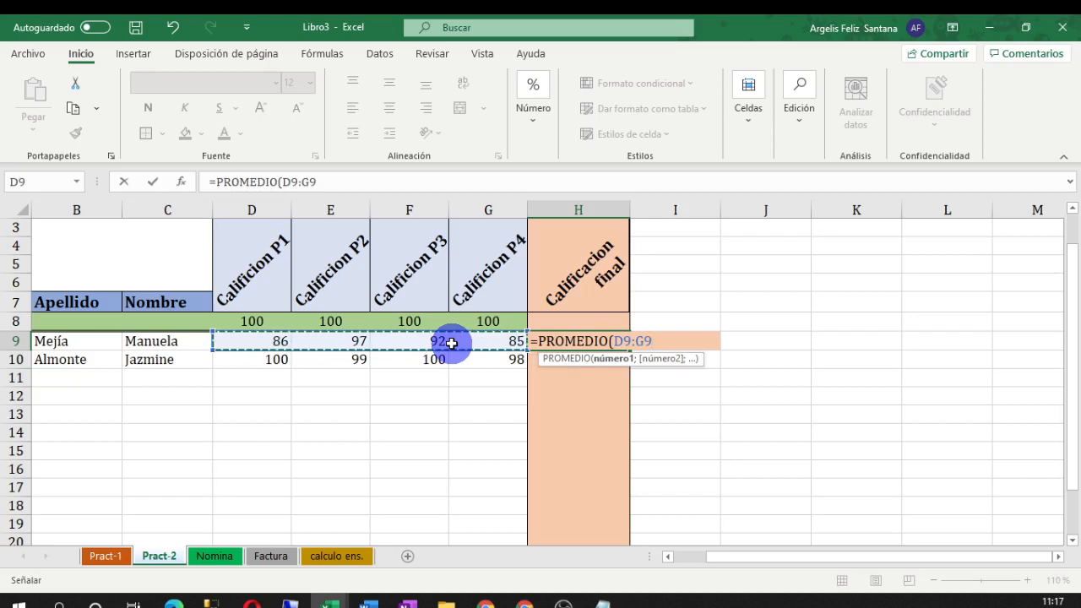
{"action": "type", "text": ")"}
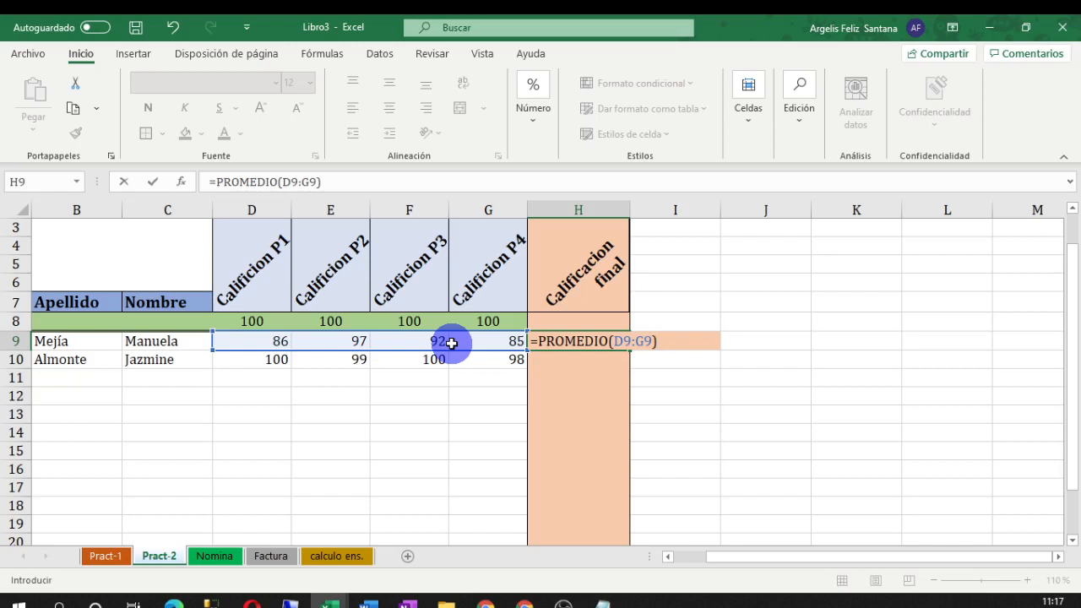
{"action": "key", "text": "Return"}
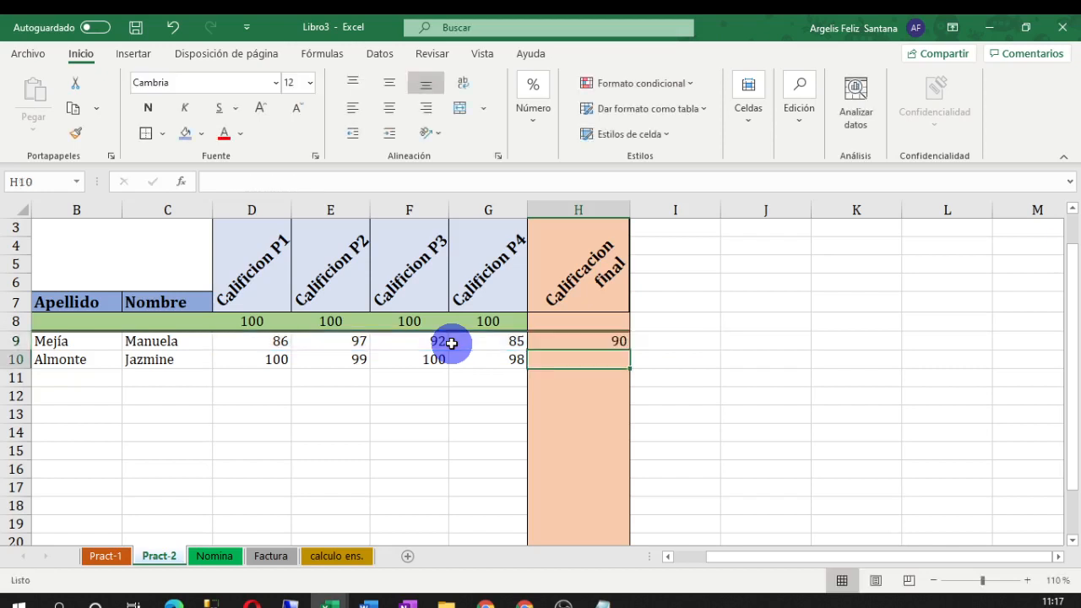
Fill the H9 average formula down to H20, giving 99.25 in H10 and #¡DIV/0! below
{"action": "left_click", "coordinate": [582, 340]}
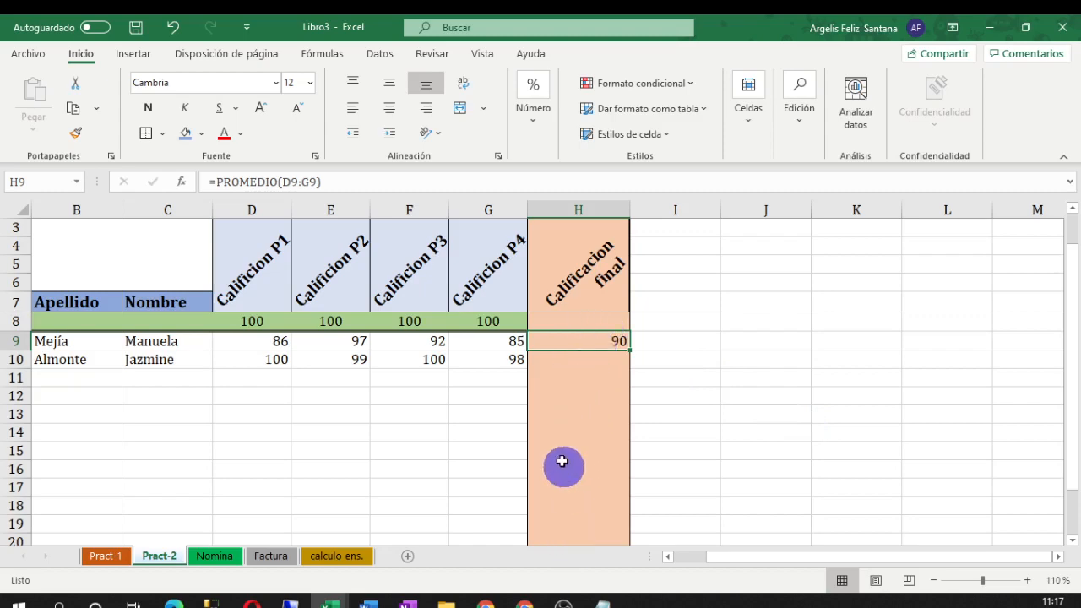
{"action": "scroll", "coordinate": [557, 448], "scroll_direction": "down", "scroll_amount": 3}
{"action": "scroll", "coordinate": [548, 429], "scroll_direction": "up", "scroll_amount": 3}
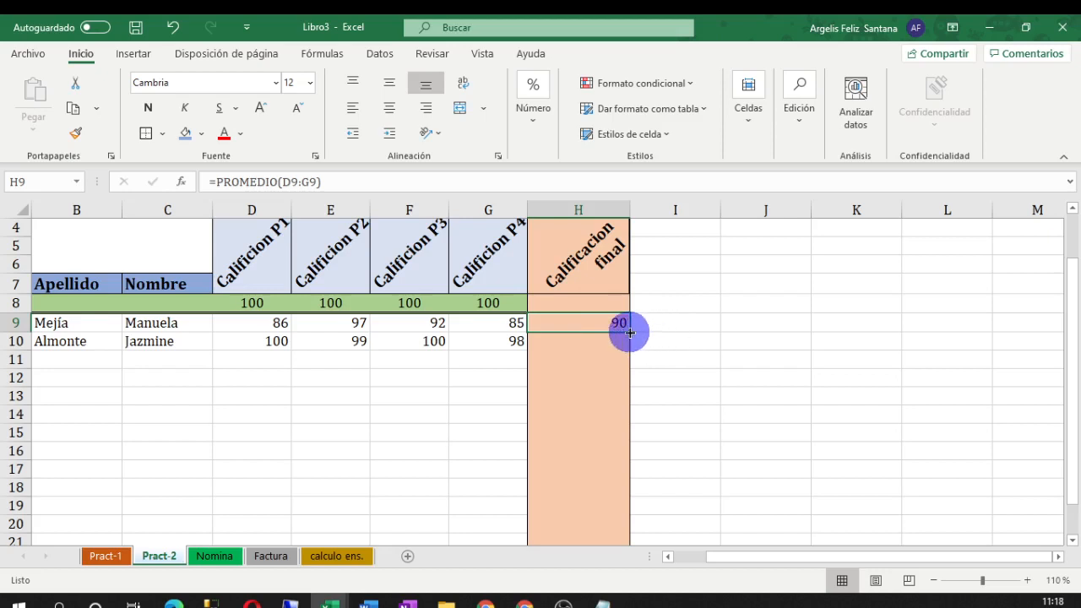
{"action": "left_click_drag", "start_coordinate": [630, 332], "coordinate": [625, 530]}
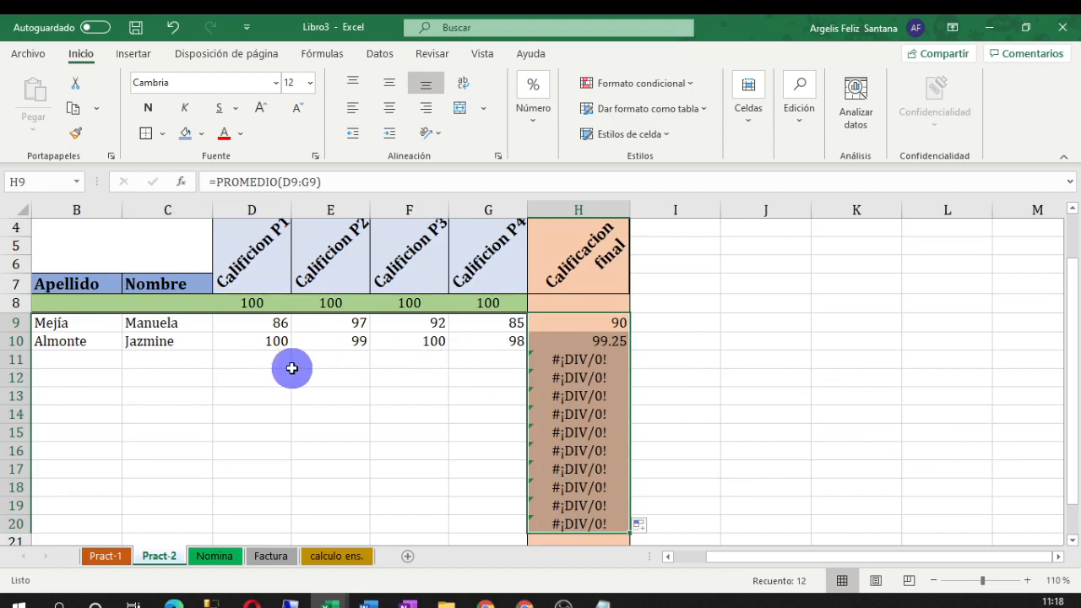
Enter the third student's name in B11 and grades 96, 45, 52 and 100 in D11:G11
{"action": "left_click", "coordinate": [88, 365]}
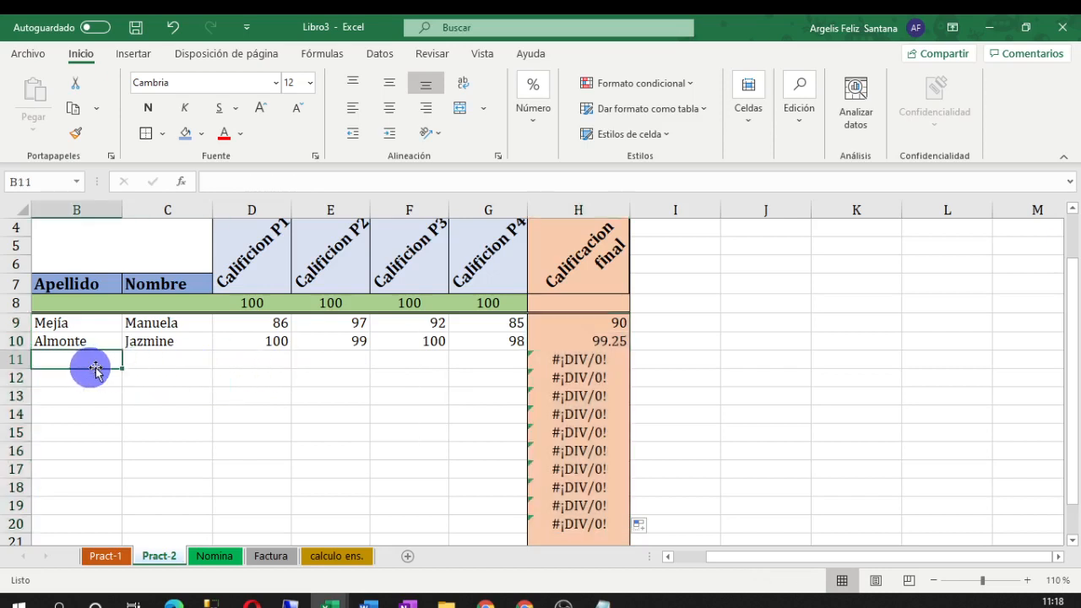
{"action": "type", "text": "Vi"}
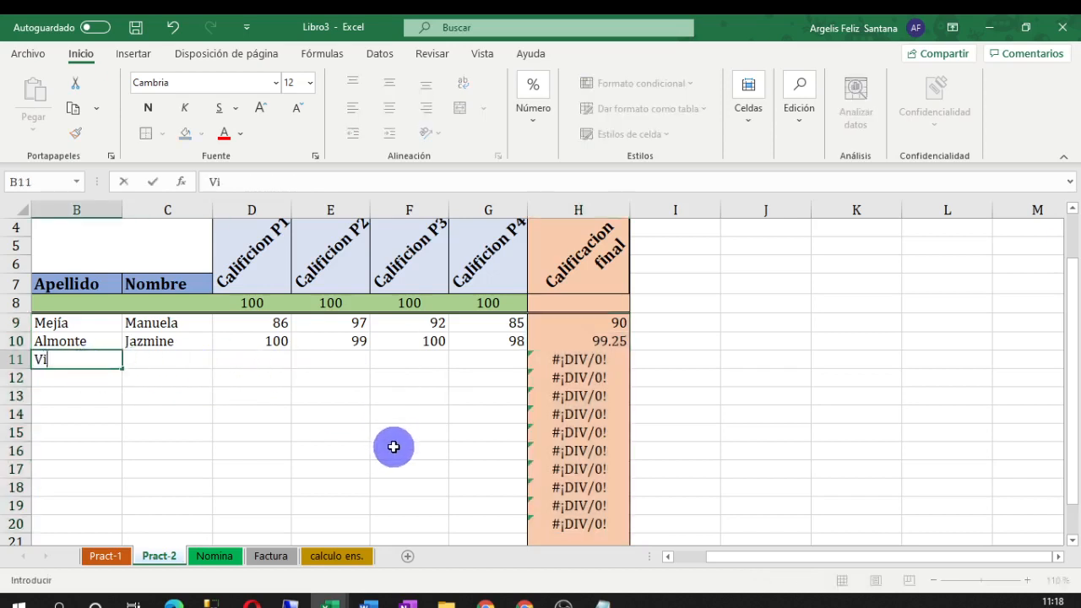
{"action": "key", "text": "Tab"}
{"action": "key", "text": "Tab"}
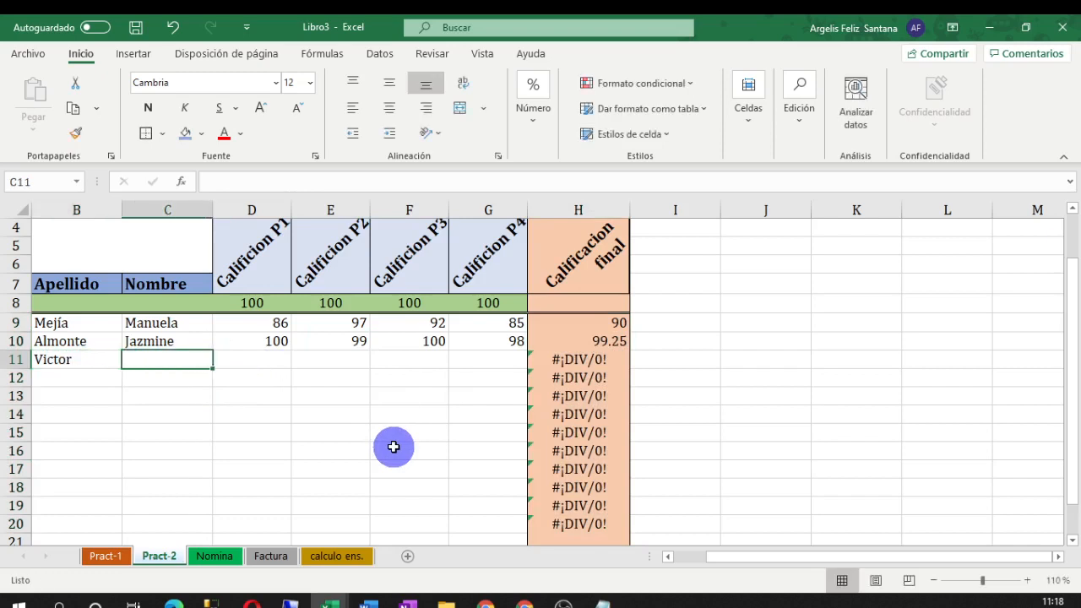
{"action": "type", "text": "96"}
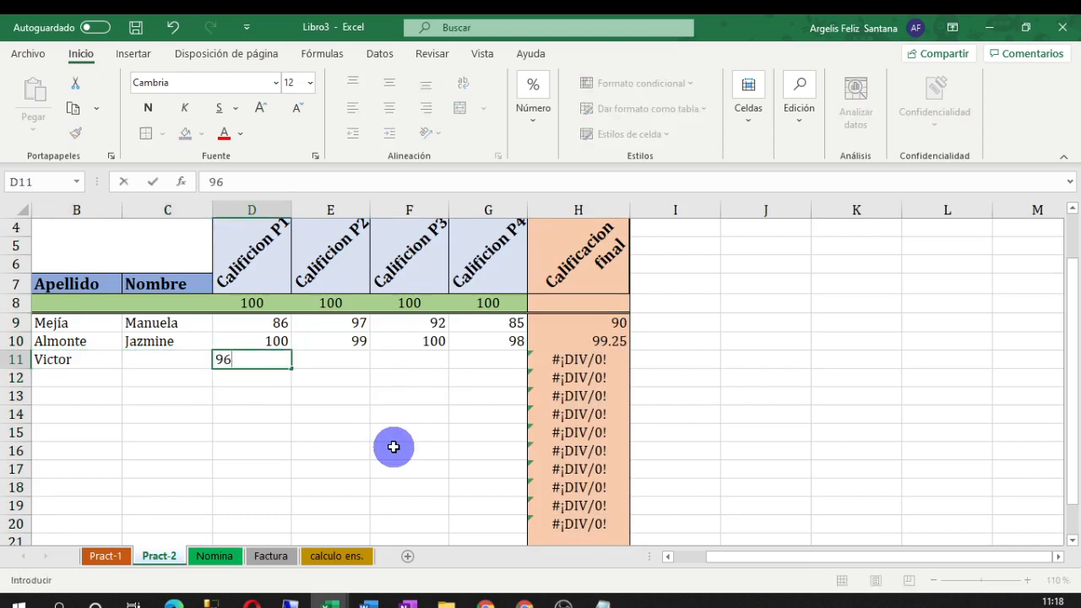
{"action": "key", "text": "Tab"}
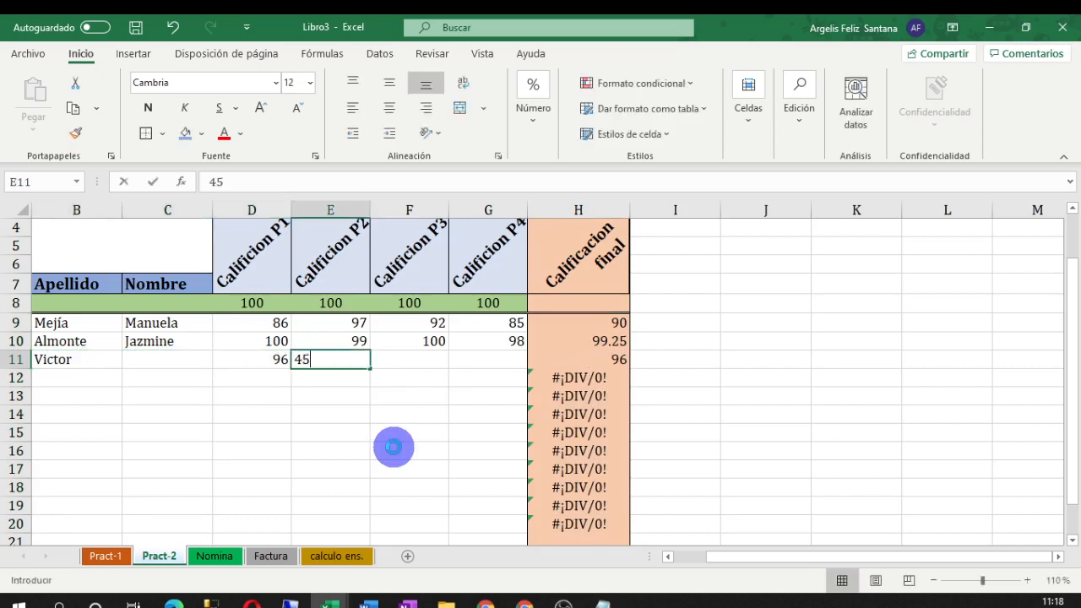
{"action": "key", "text": "Tab"}
{"action": "type", "text": "5"}
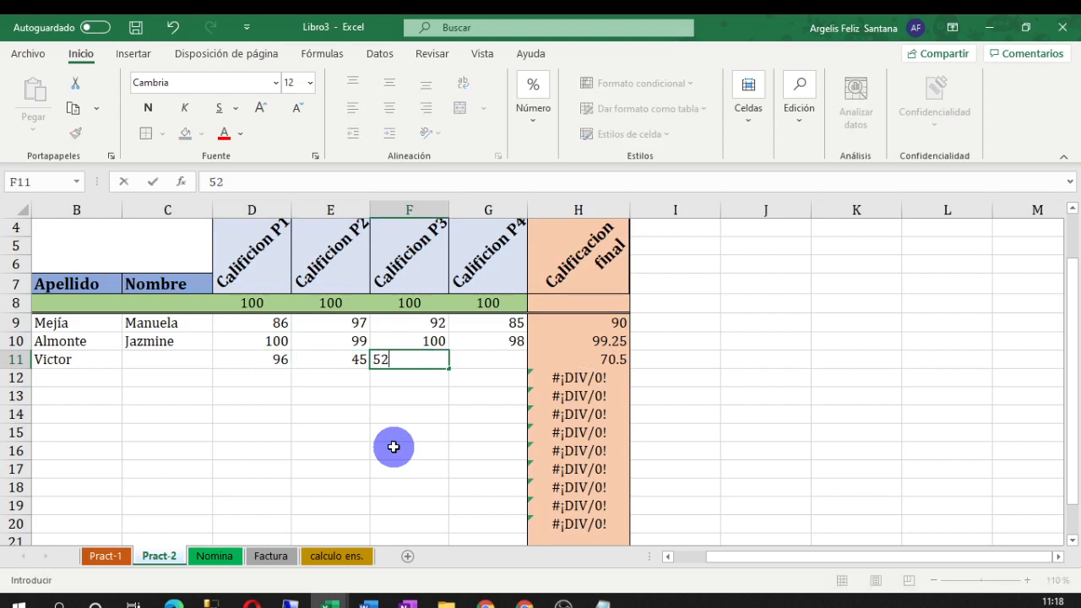
{"action": "key", "text": "Tab"}
{"action": "type", "text": "100"}
{"action": "key", "text": "Return"}
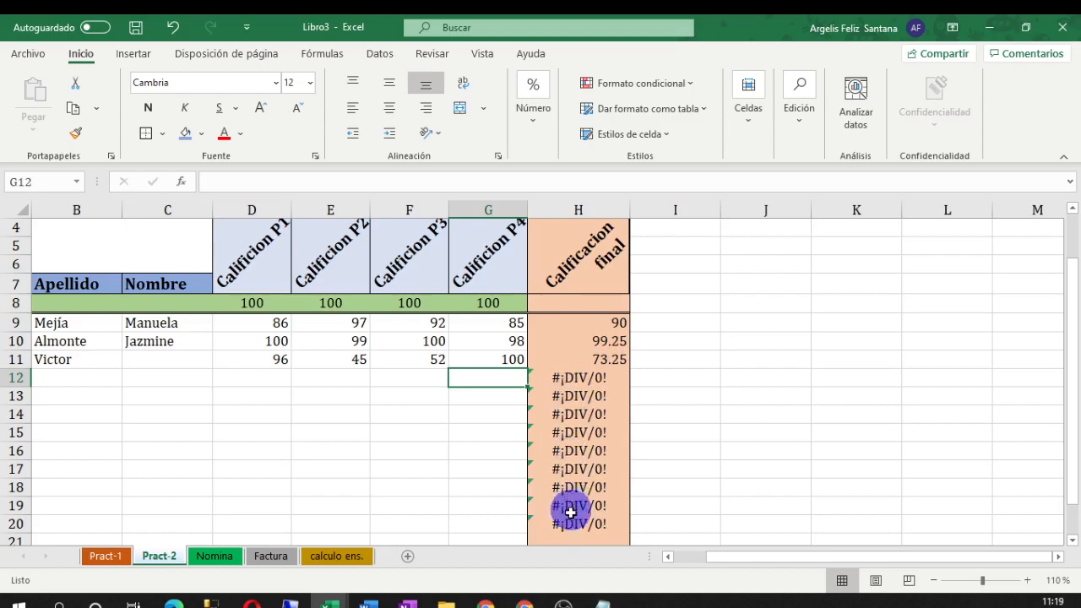
Zoom the sheet view out to 90%
{"action": "left_click_drag", "start_coordinate": [769, 481], "coordinate": [768, 468]}
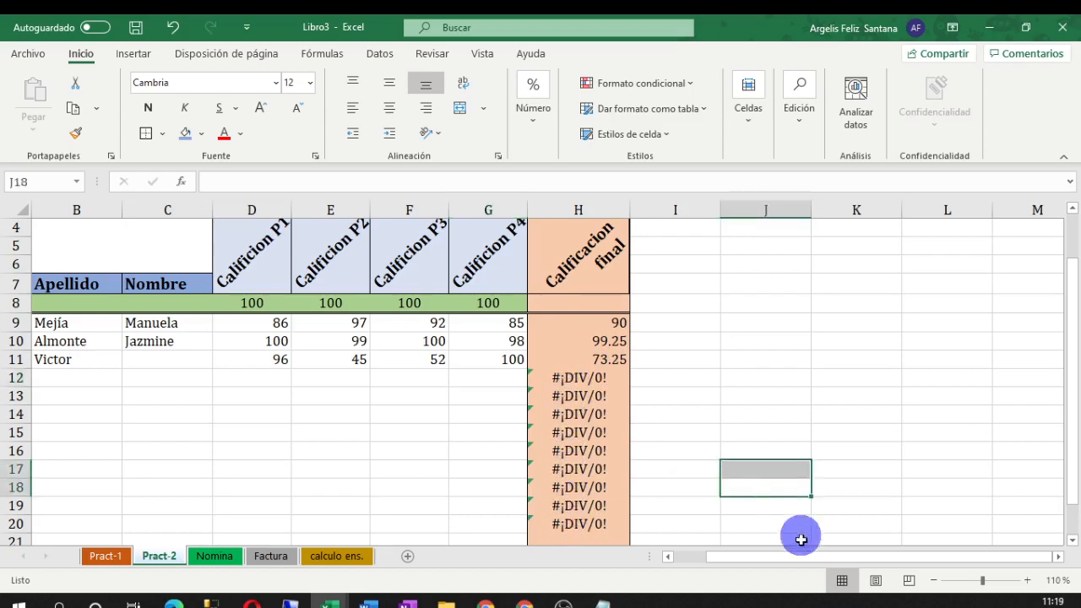
{"action": "left_click", "coordinate": [933, 581]}
{"action": "left_click", "coordinate": [933, 582]}
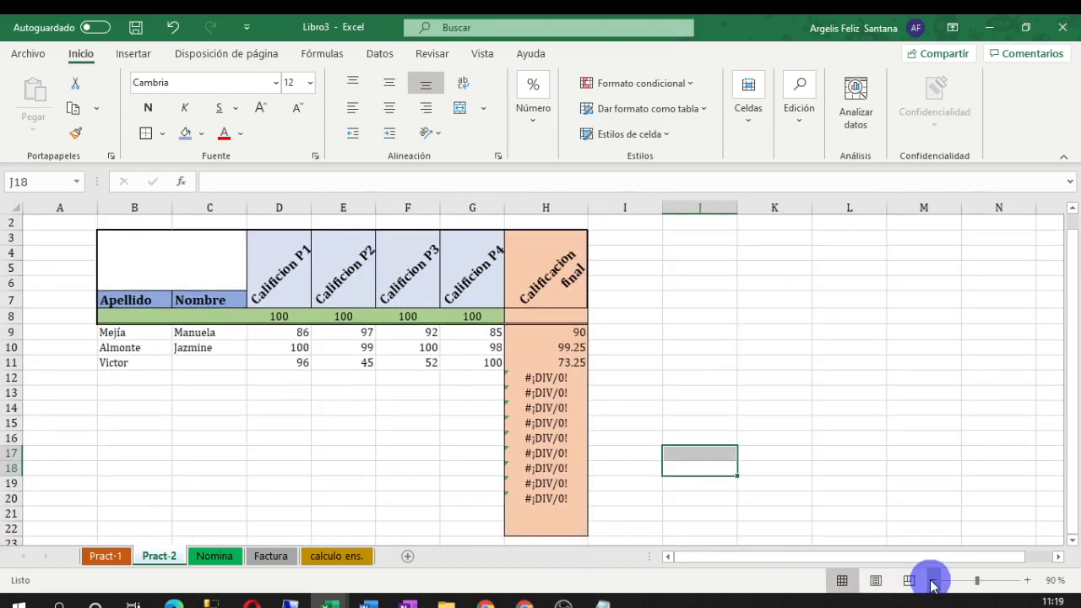
{"action": "left_click", "coordinate": [870, 441]}
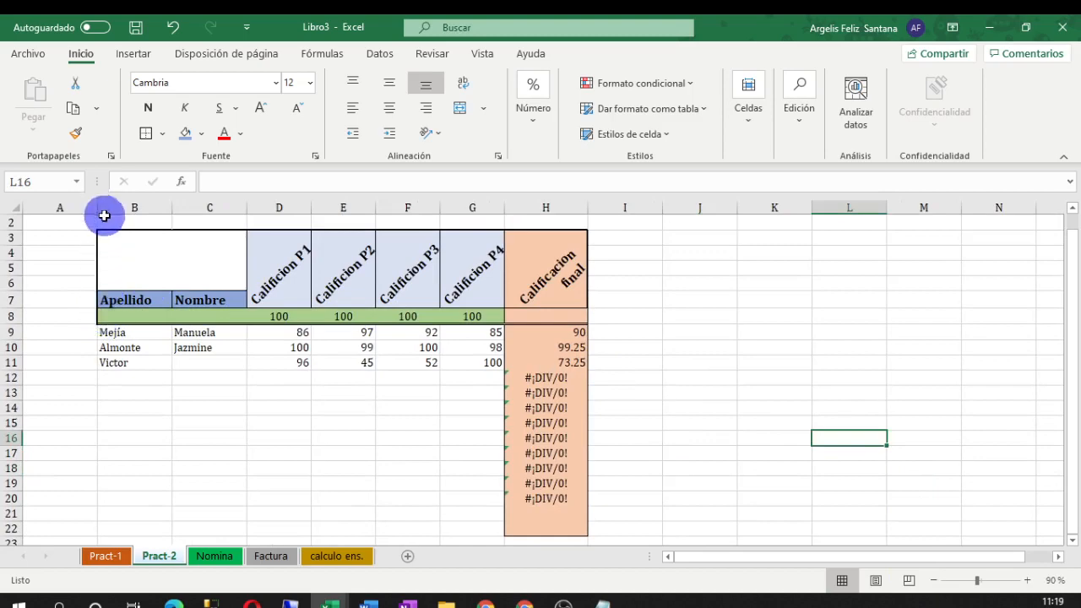
Apply a Thick Outside Border to the table range B3:H22
{"action": "mouse_move", "coordinate": [100, 234]}
{"action": "left_mouse_down"}
{"action": "mouse_move", "coordinate": [386, 403]}
{"action": "mouse_move", "coordinate": [470, 492]}
{"action": "mouse_move", "coordinate": [527, 529]}
{"action": "left_mouse_up"}
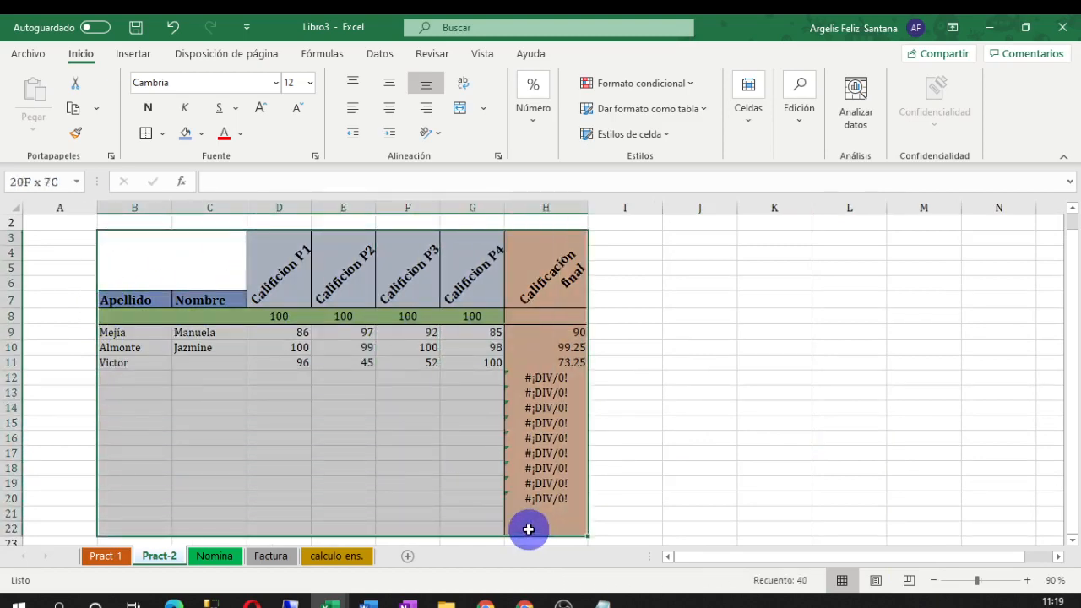
{"action": "left_click", "coordinate": [162, 134]}
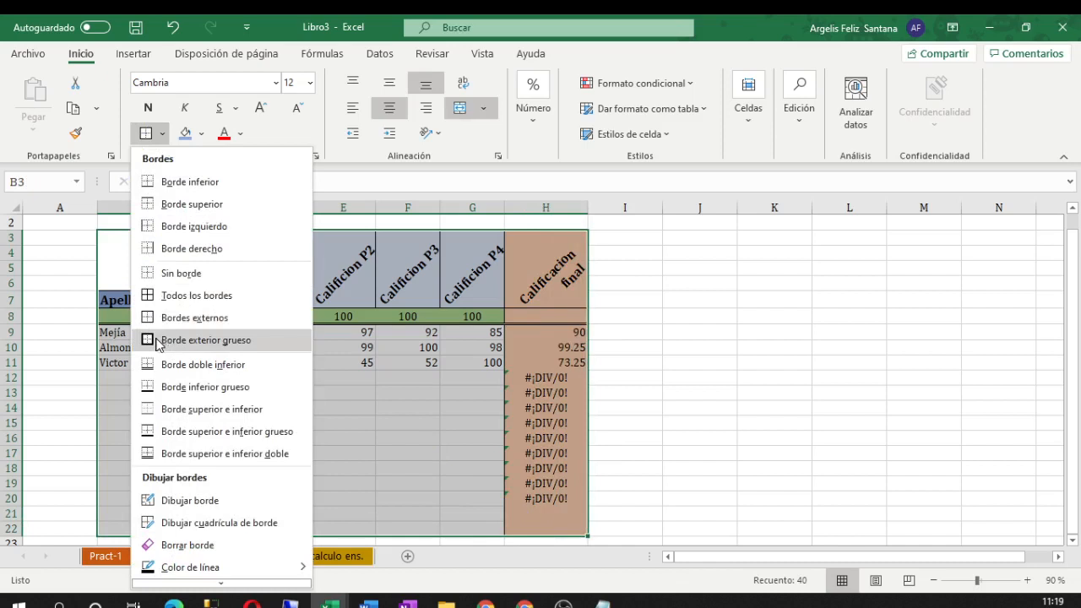
{"action": "left_click", "coordinate": [156, 341]}
{"action": "left_click", "coordinate": [699, 439]}
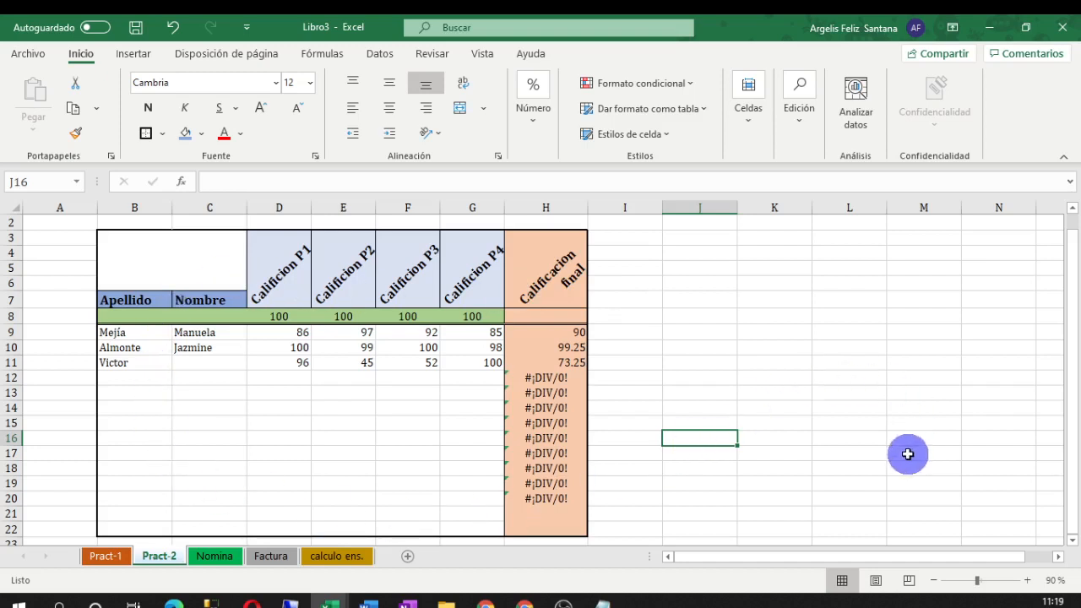
Type '4to GAT' into merged cell B3, then insert 'A' to make it '4to A GAT'
{"action": "left_click", "coordinate": [138, 265]}
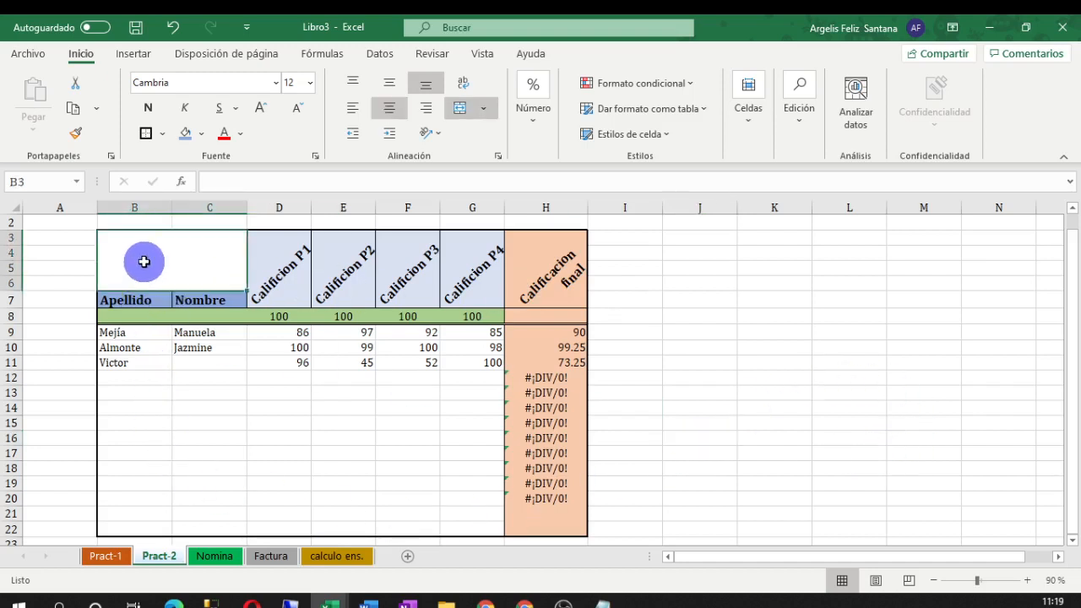
{"action": "double_click", "coordinate": [146, 260]}
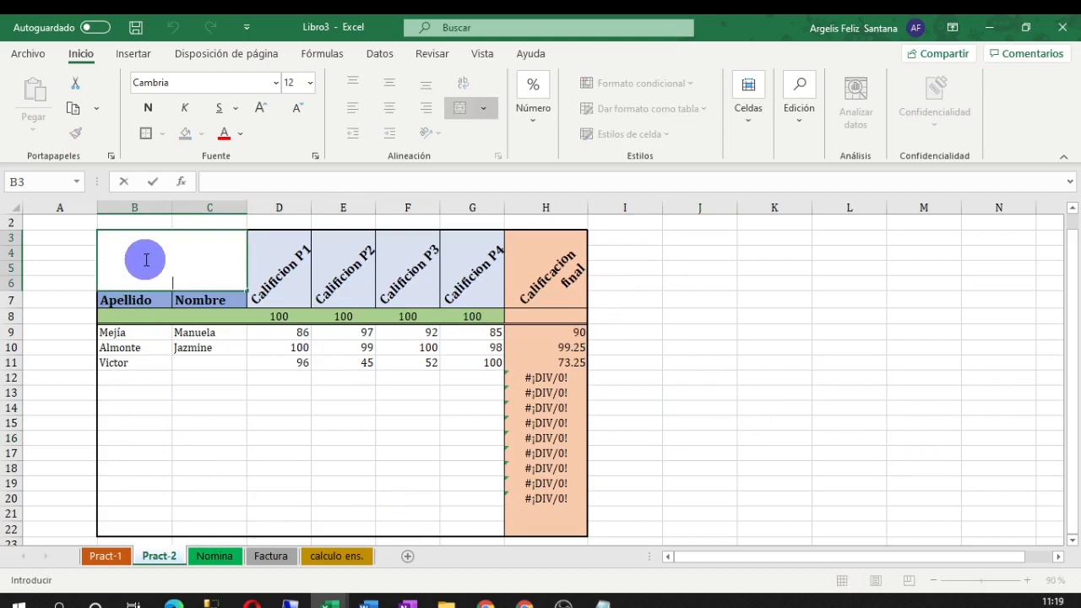
{"action": "key", "text": "Left"}
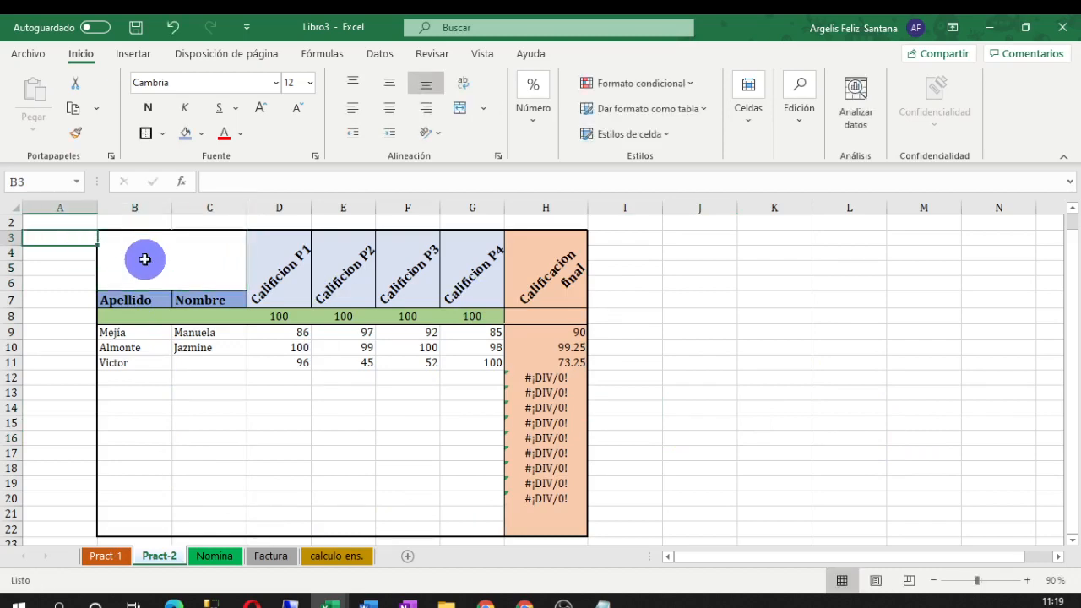
{"action": "double_click", "coordinate": [146, 259]}
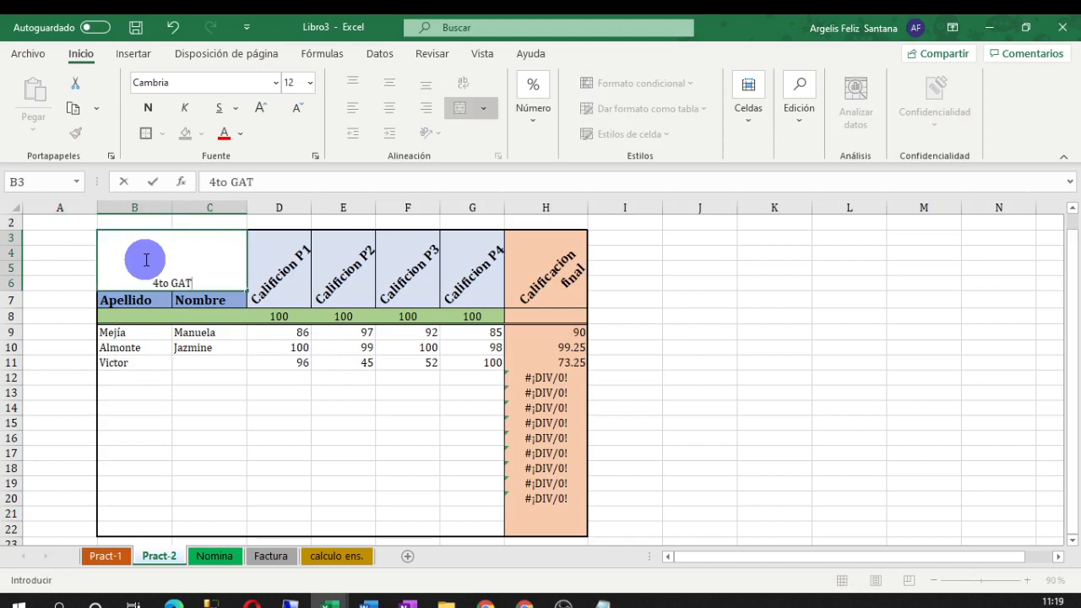
{"action": "key", "text": "Left"}
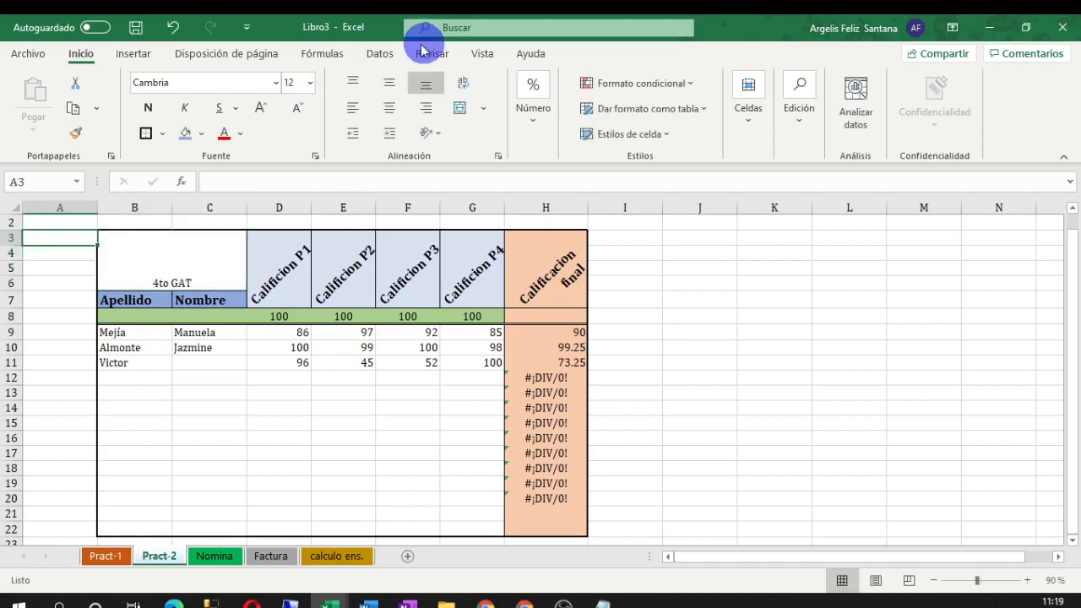
{"action": "double_click", "coordinate": [168, 280]}
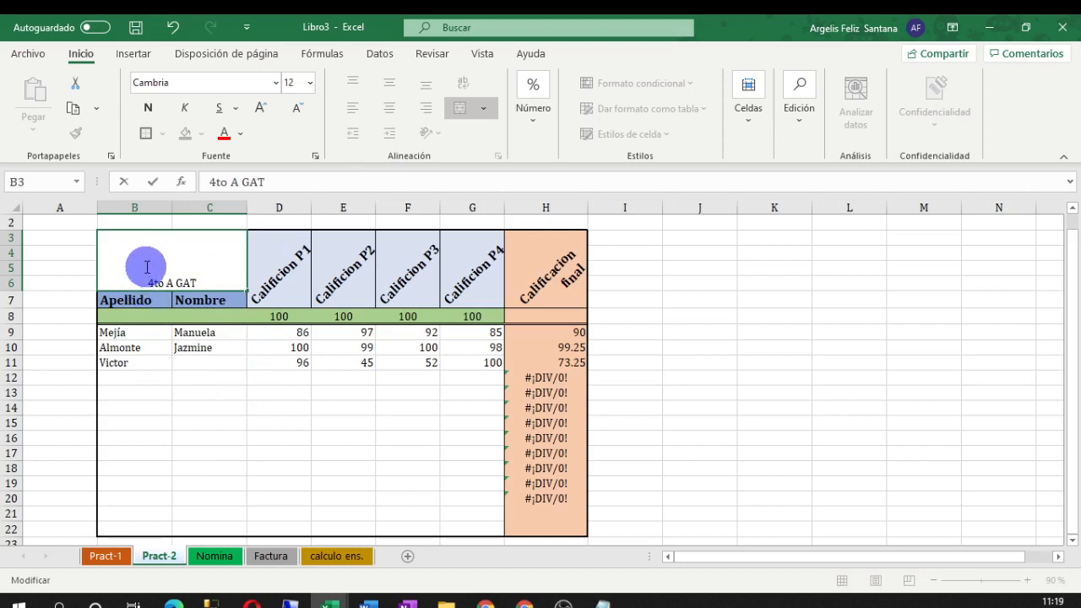
{"action": "left_click", "coordinate": [203, 407]}
{"action": "left_click", "coordinate": [181, 282]}
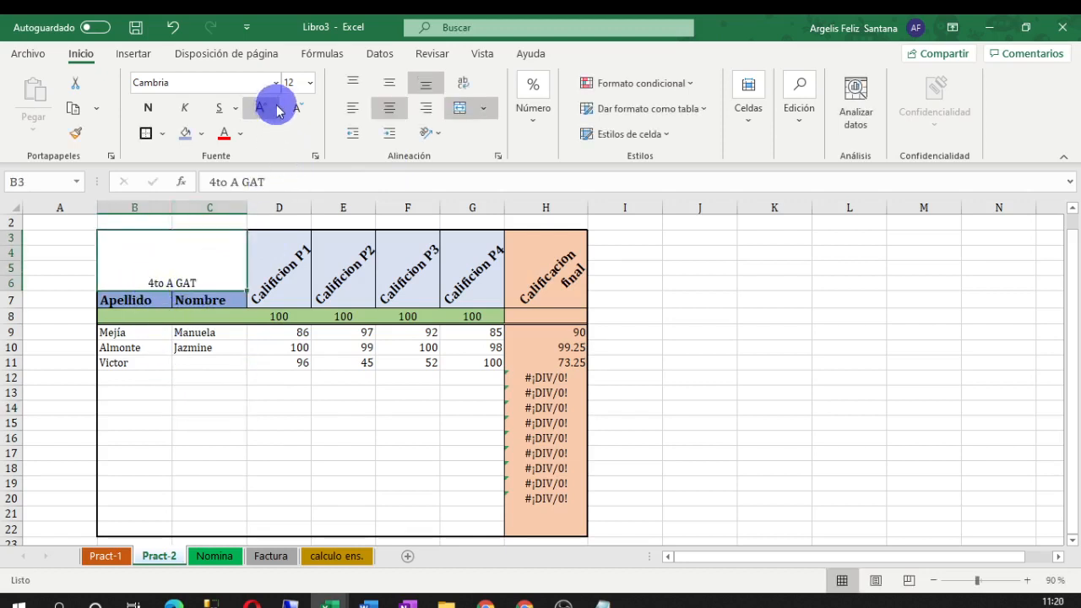
Make the '4to A GAT' title in B3 bold, size 22, middle-aligned and blue
{"action": "left_click", "coordinate": [148, 107]}
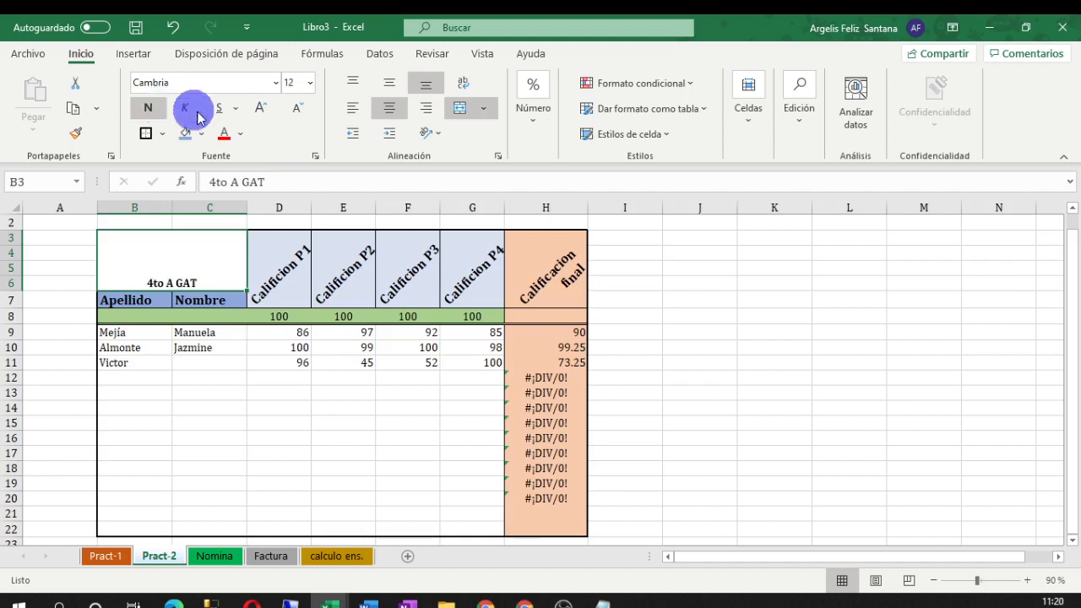
{"action": "left_click", "coordinate": [259, 115]}
{"action": "left_click", "coordinate": [259, 116]}
{"action": "left_click", "coordinate": [259, 116]}
{"action": "left_click", "coordinate": [259, 115]}
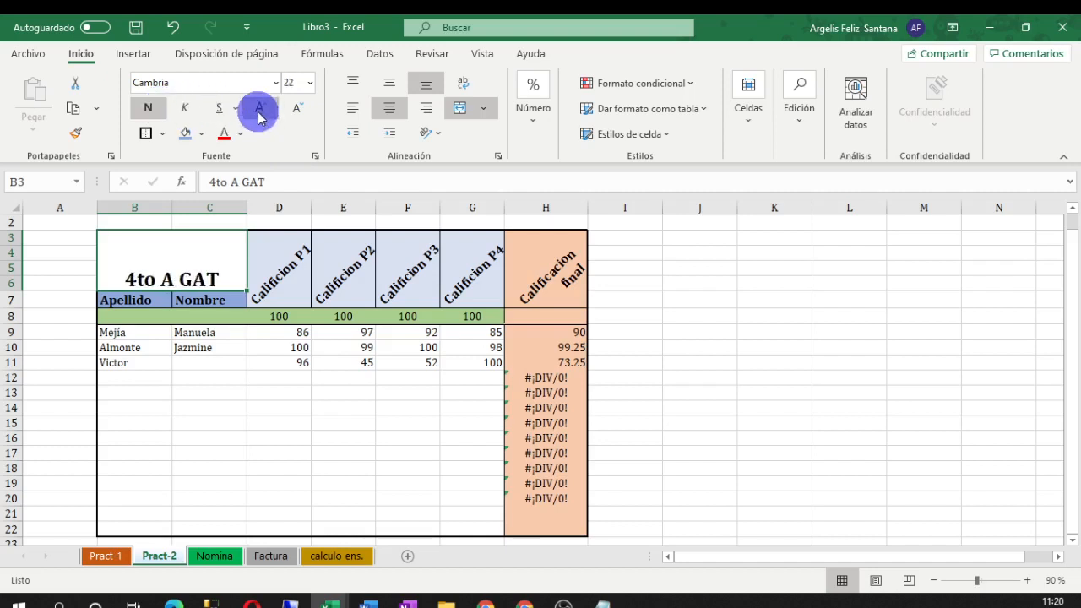
{"action": "left_click", "coordinate": [391, 84]}
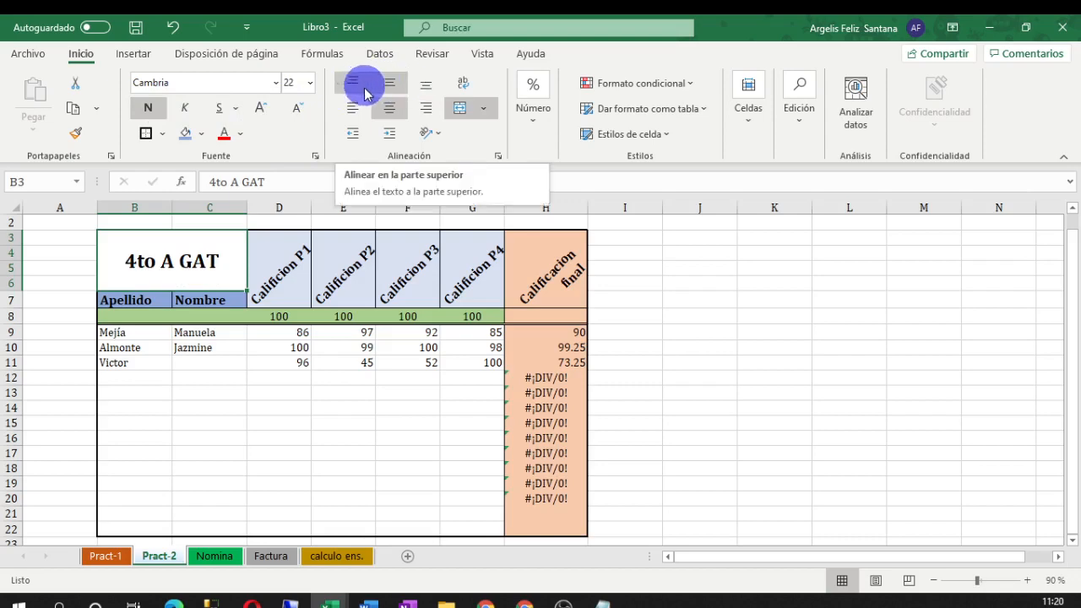
{"action": "left_click", "coordinate": [240, 134]}
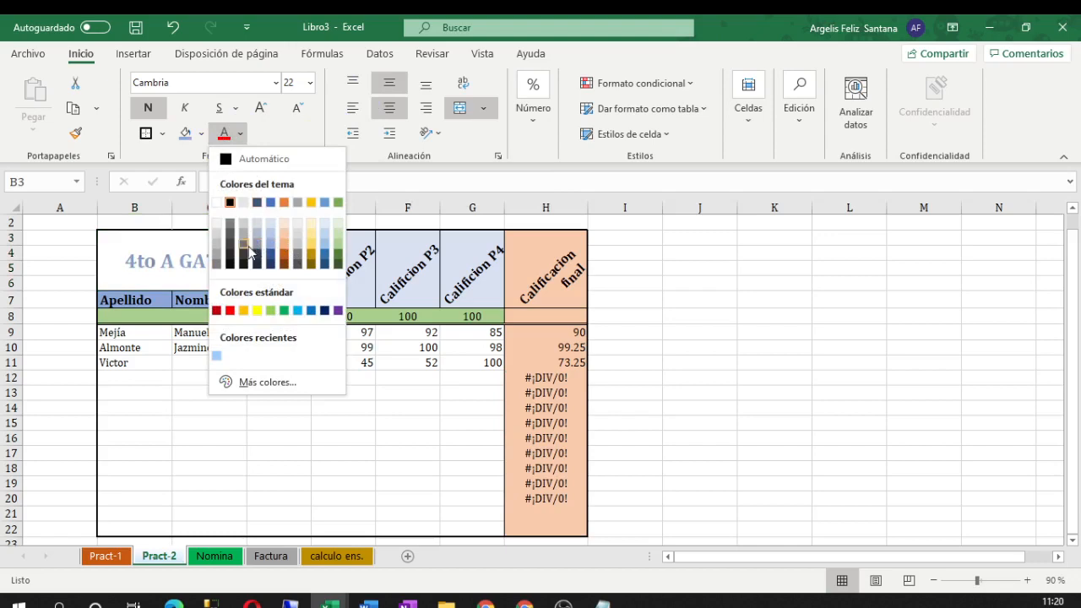
{"action": "left_click", "coordinate": [270, 203]}
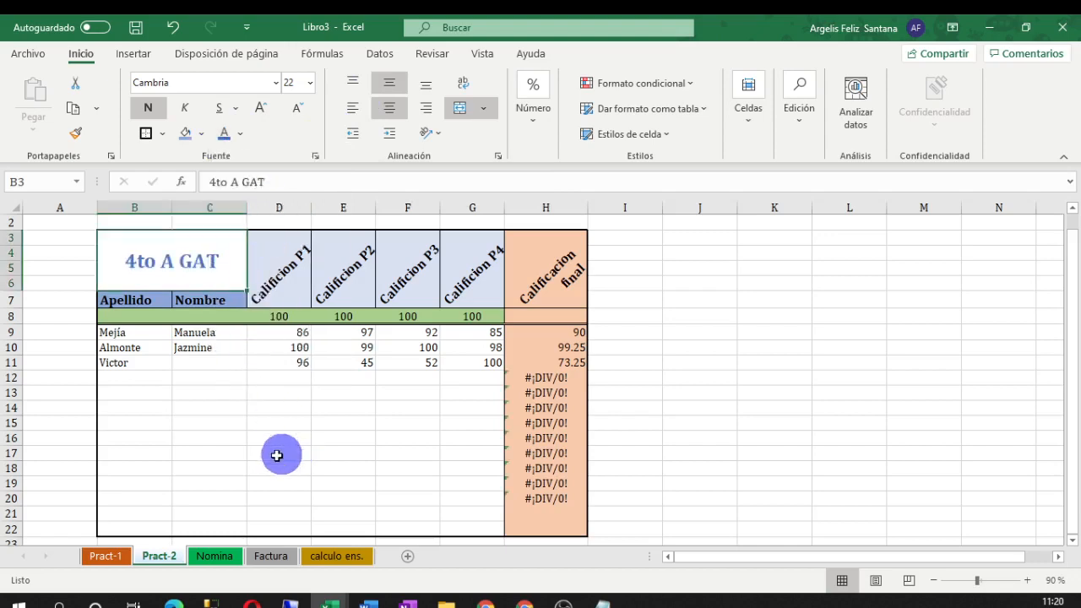
{"action": "left_click", "coordinate": [279, 453]}
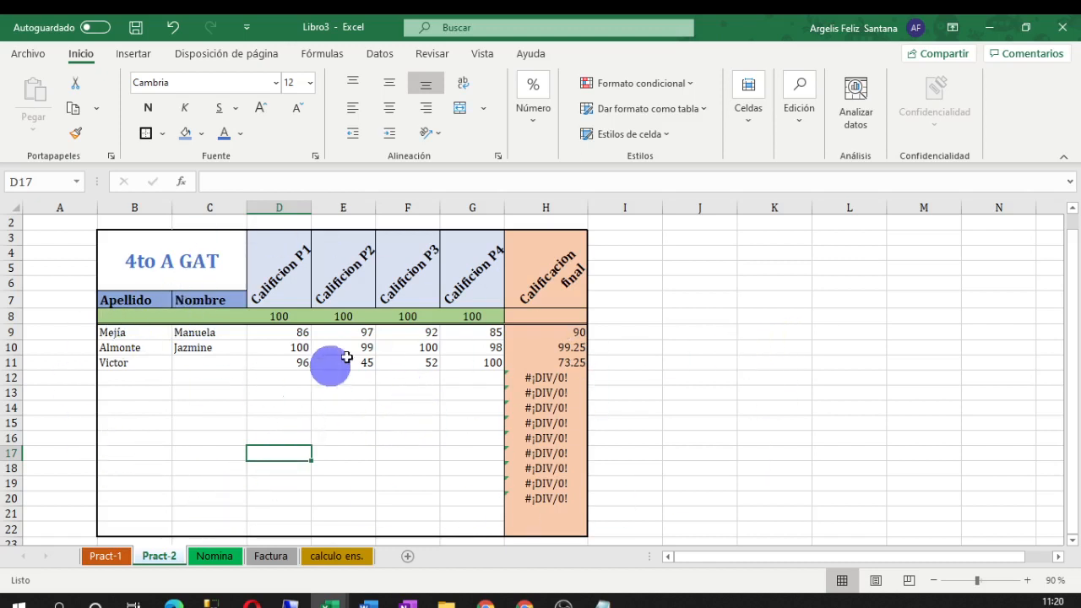
{"action": "left_click", "coordinate": [739, 393]}
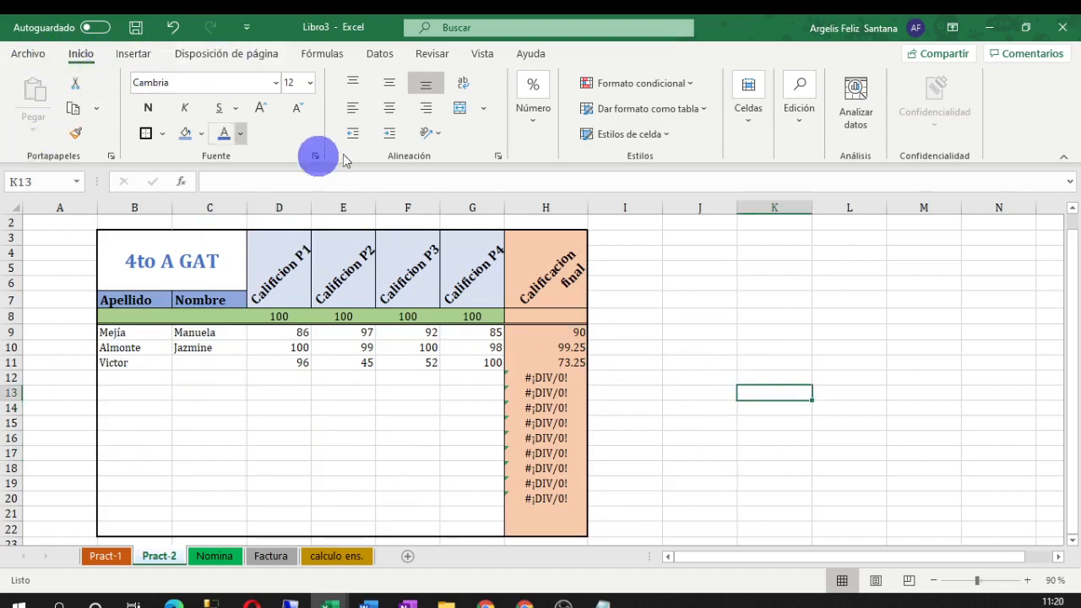
{"action": "left_click", "coordinate": [563, 605]}
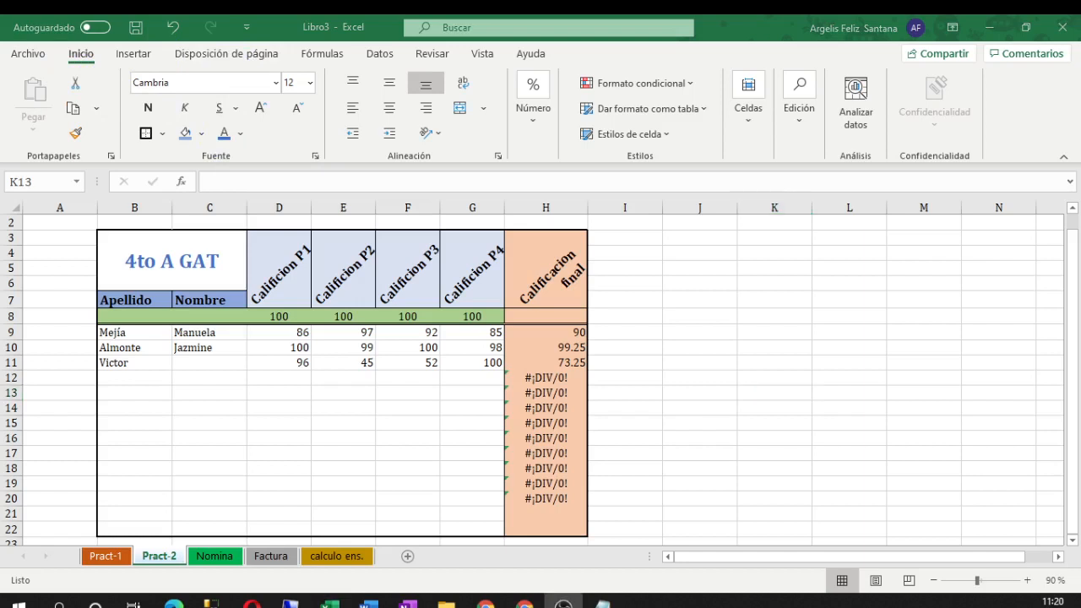